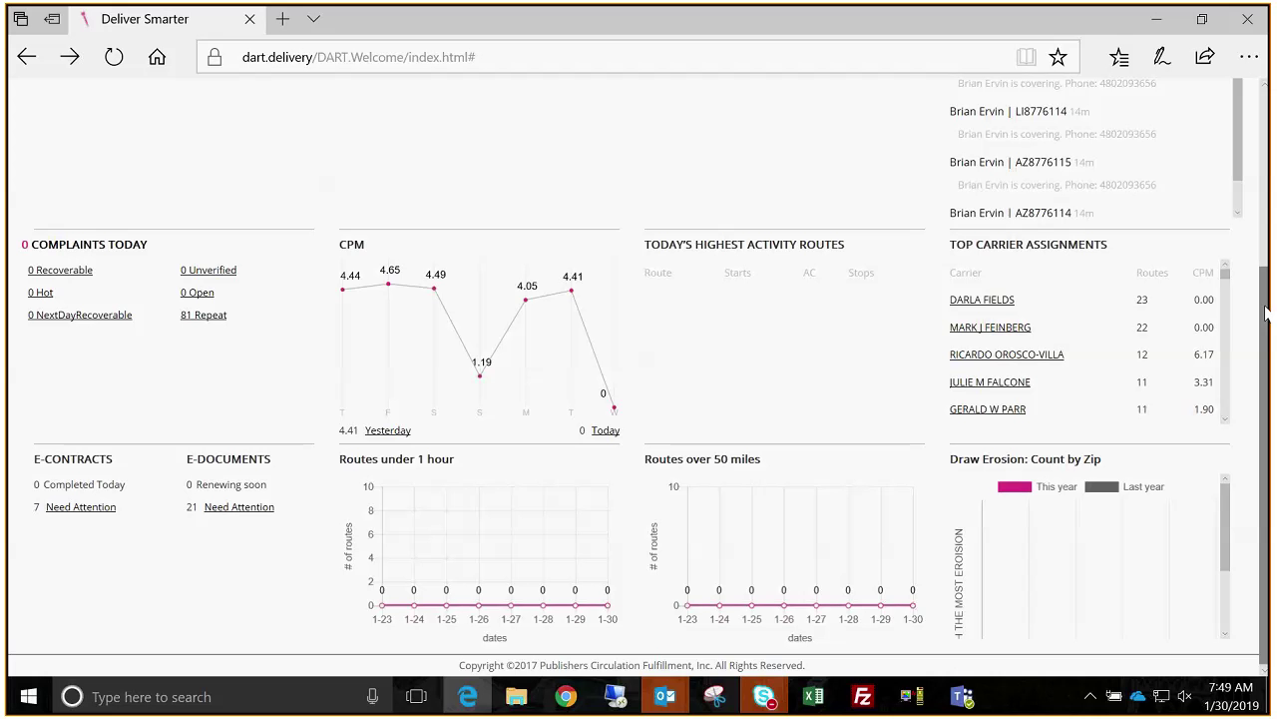
# Step: Examine the dashboard widgets and read through the Top Carrier Assignments list with each carrier's routes and CPM
pyautogui.moveTo(1266, 313); pyautogui.dragTo(1256, 165)
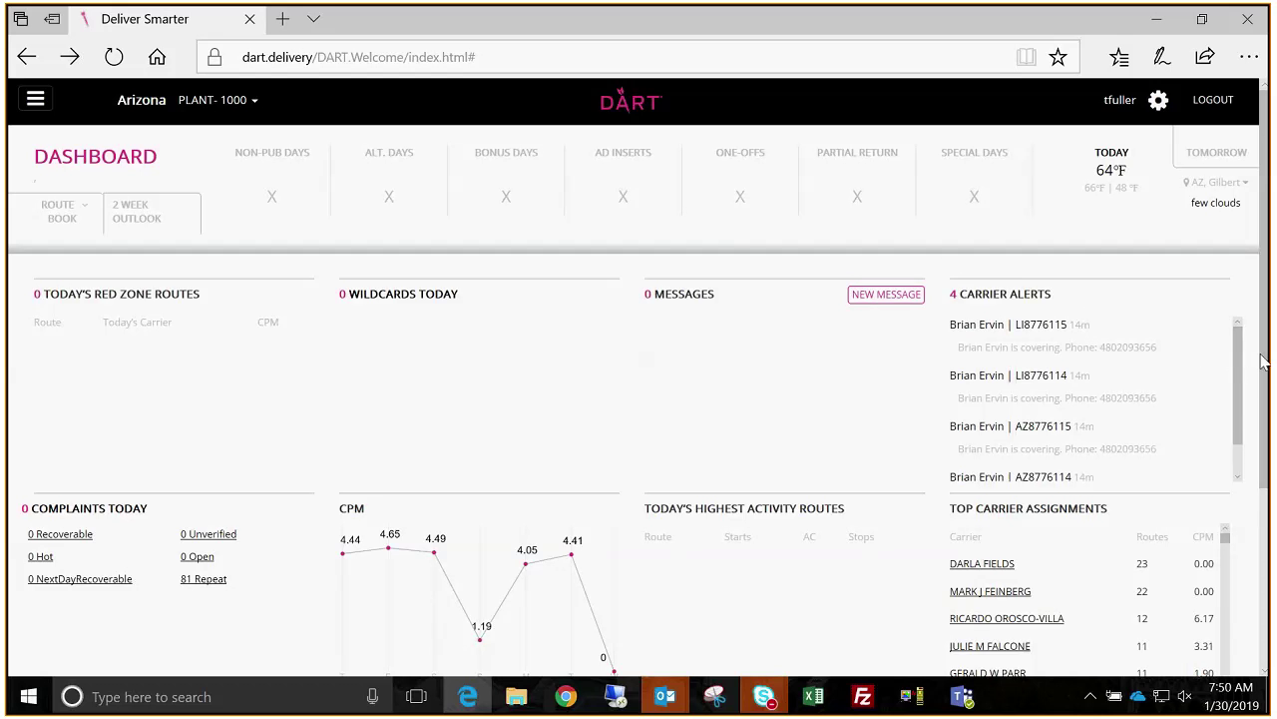
pyautogui.moveTo(1263, 365); pyautogui.dragTo(1259, 429)
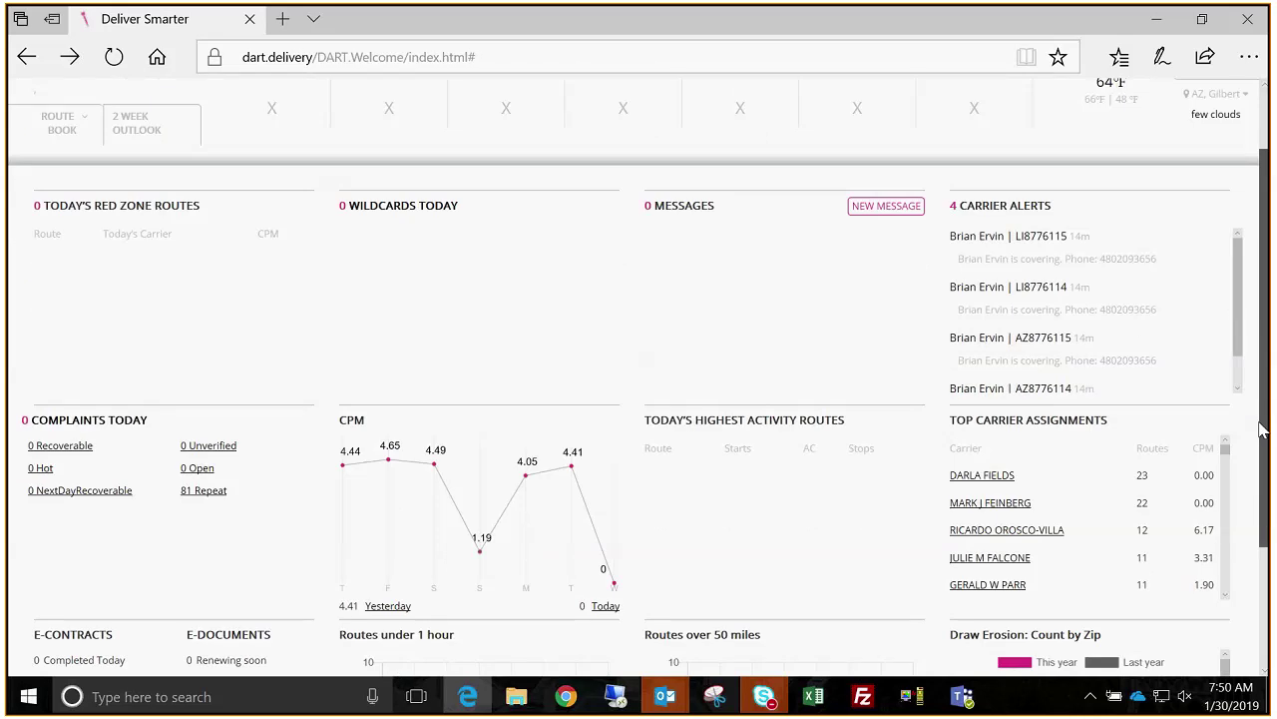
pyautogui.scroll(-1, 1031, 419)
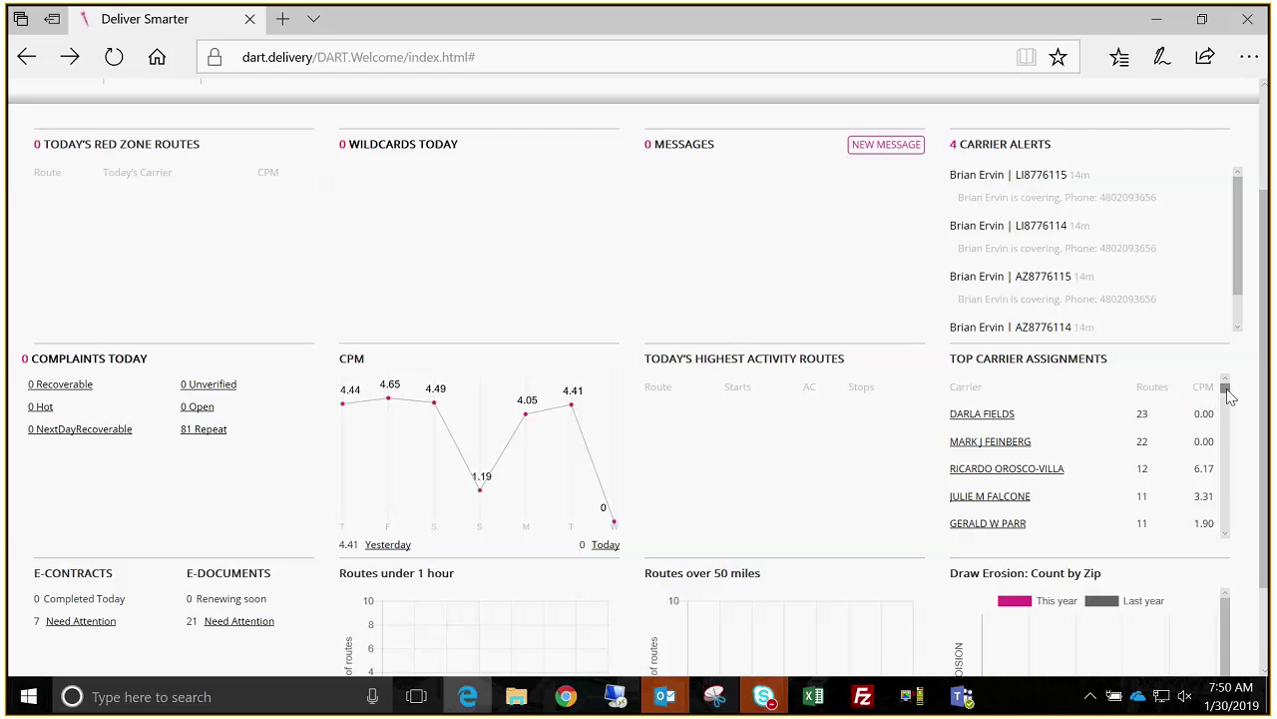
pyautogui.moveTo(1227, 397); pyautogui.dragTo(1209, 446)
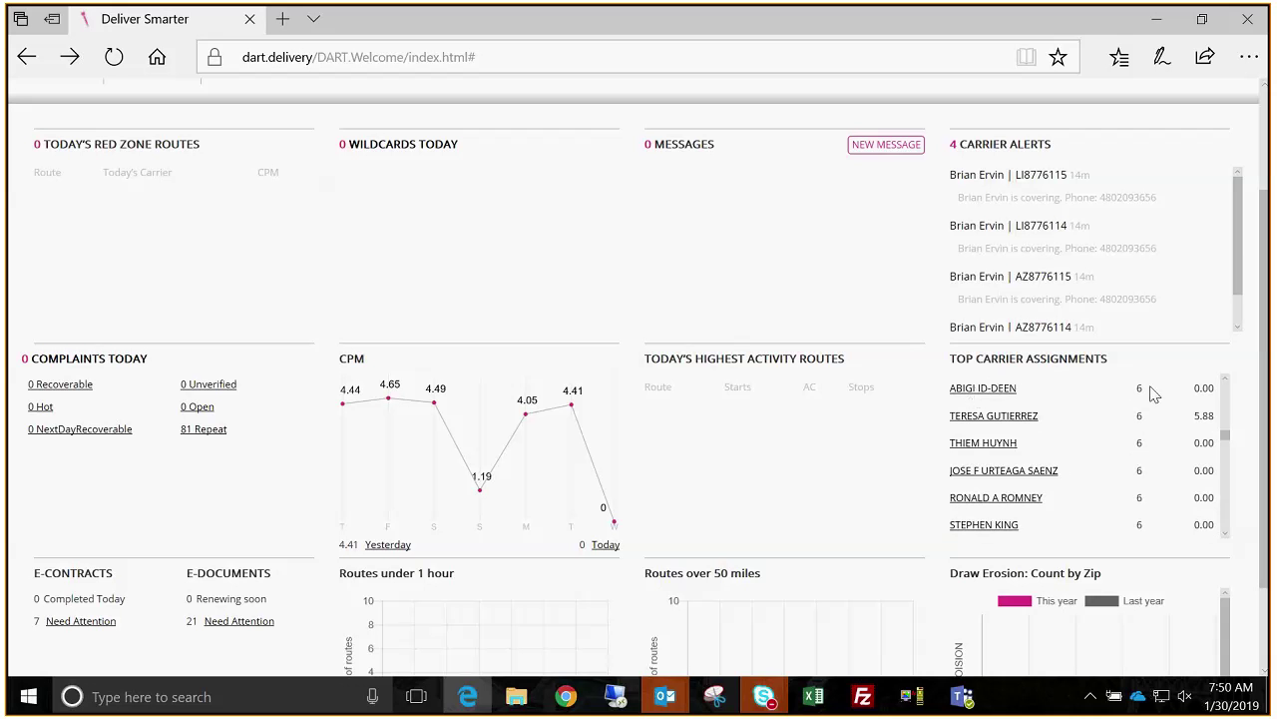
pyautogui.click(1228, 535)
pyautogui.click(1226, 535)
pyautogui.click(1227, 535)
pyautogui.click(1227, 535)
pyautogui.click(1227, 535)
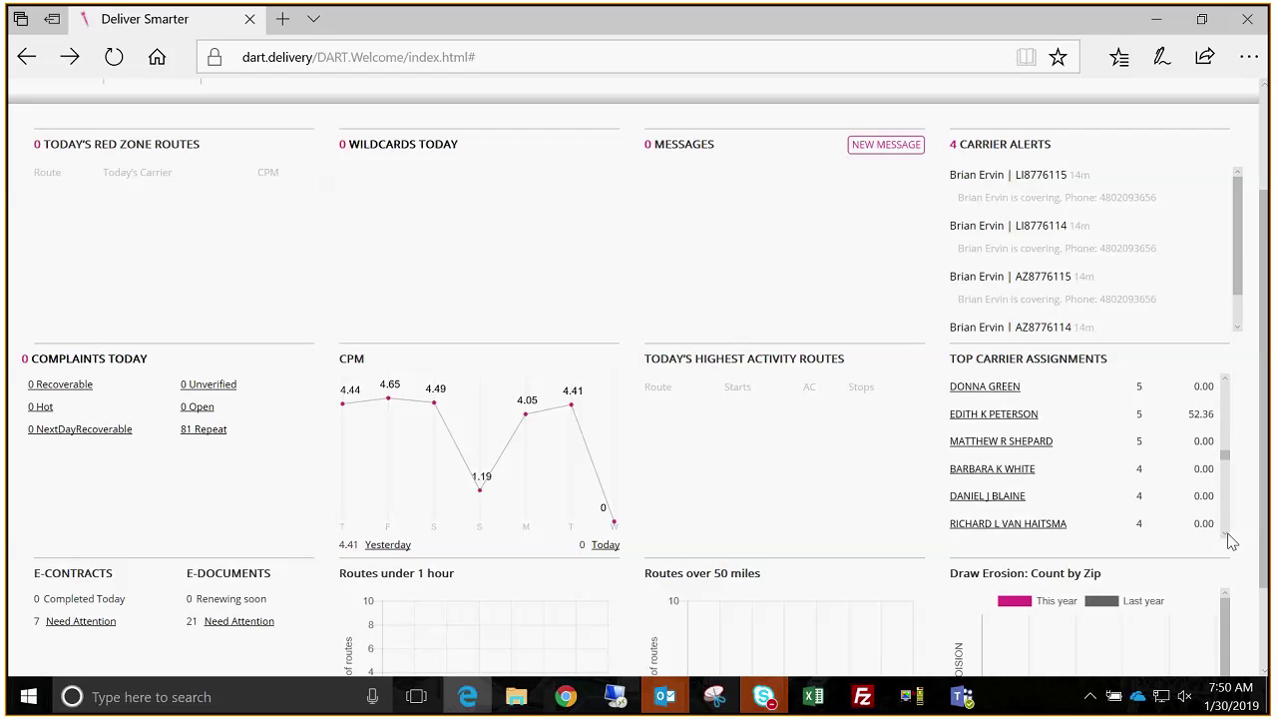
pyautogui.click(1226, 535)
pyautogui.click(1226, 535)
pyautogui.click(1226, 535)
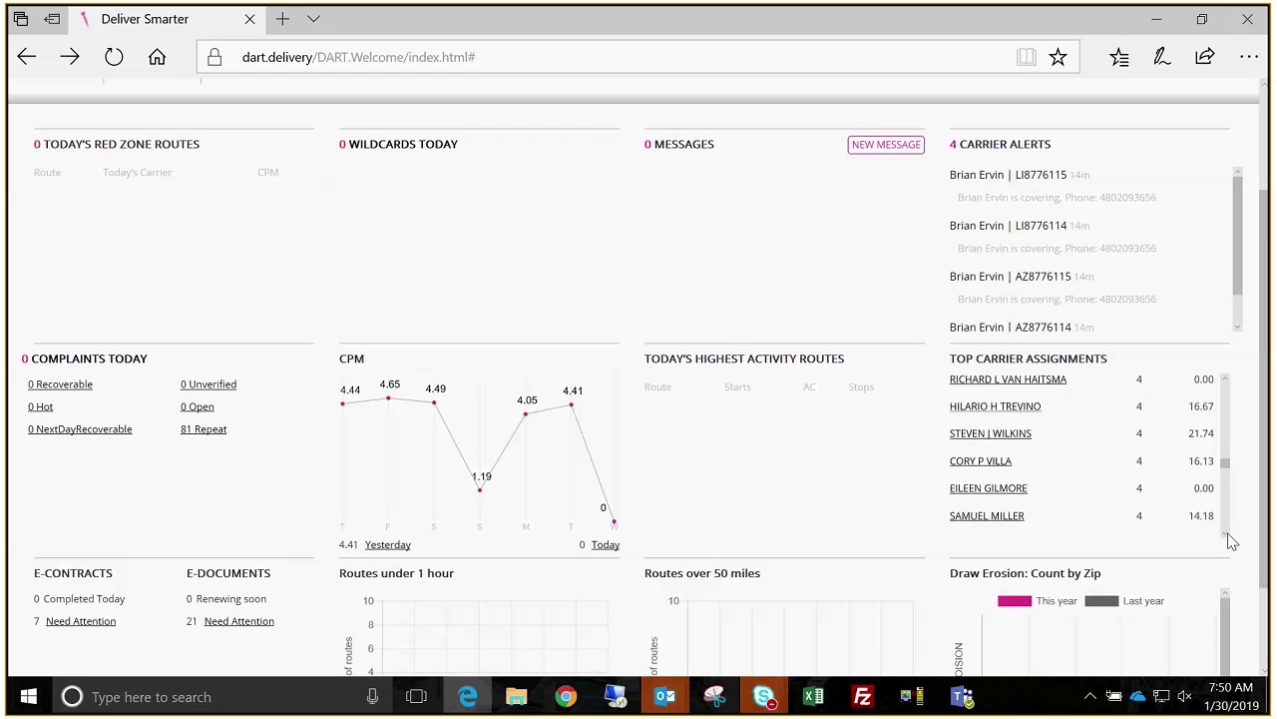
pyautogui.click(1228, 535)
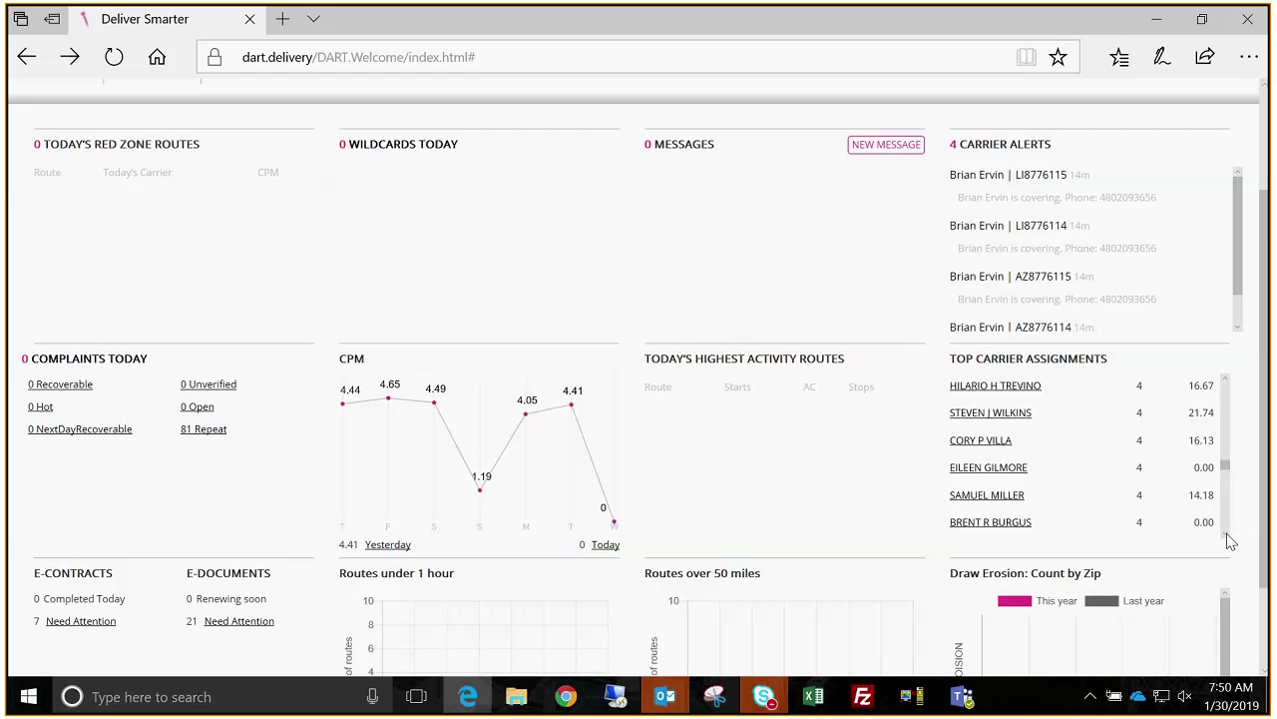
pyautogui.click(1226, 534)
pyautogui.click(1226, 535)
pyautogui.click(1226, 535)
pyautogui.click(1227, 535)
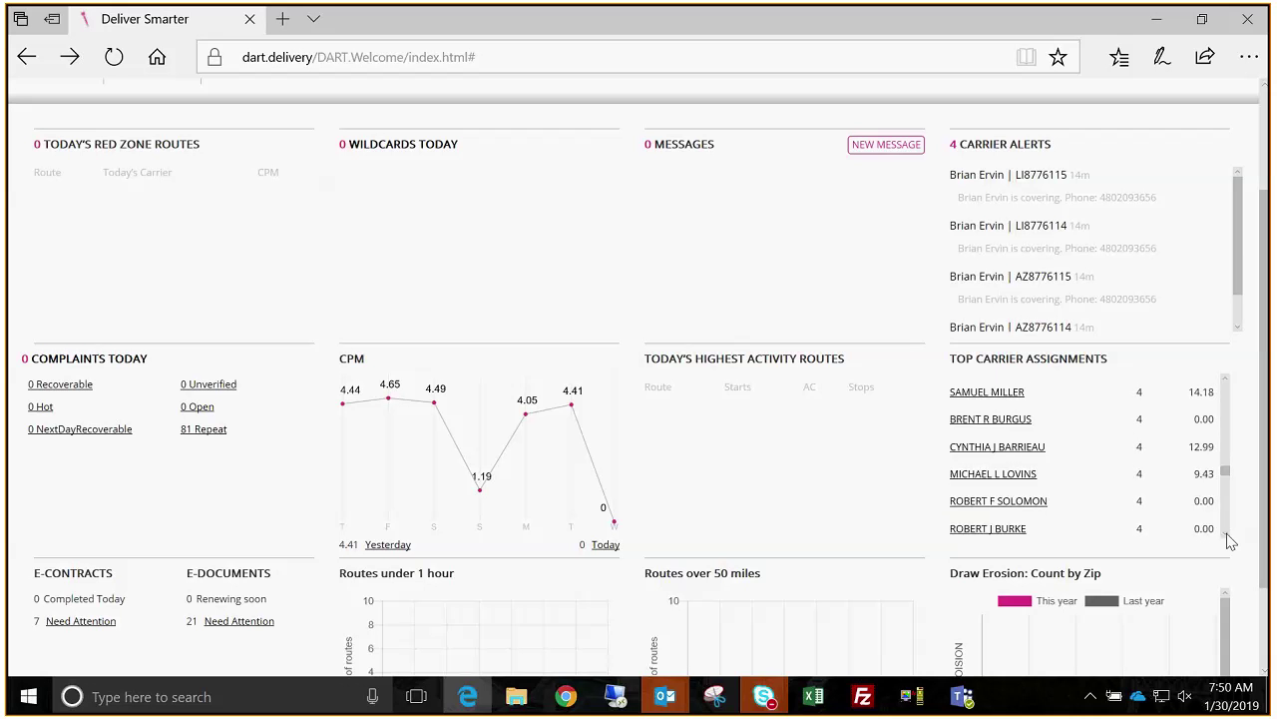
pyautogui.click(1226, 535)
pyautogui.click(1226, 535)
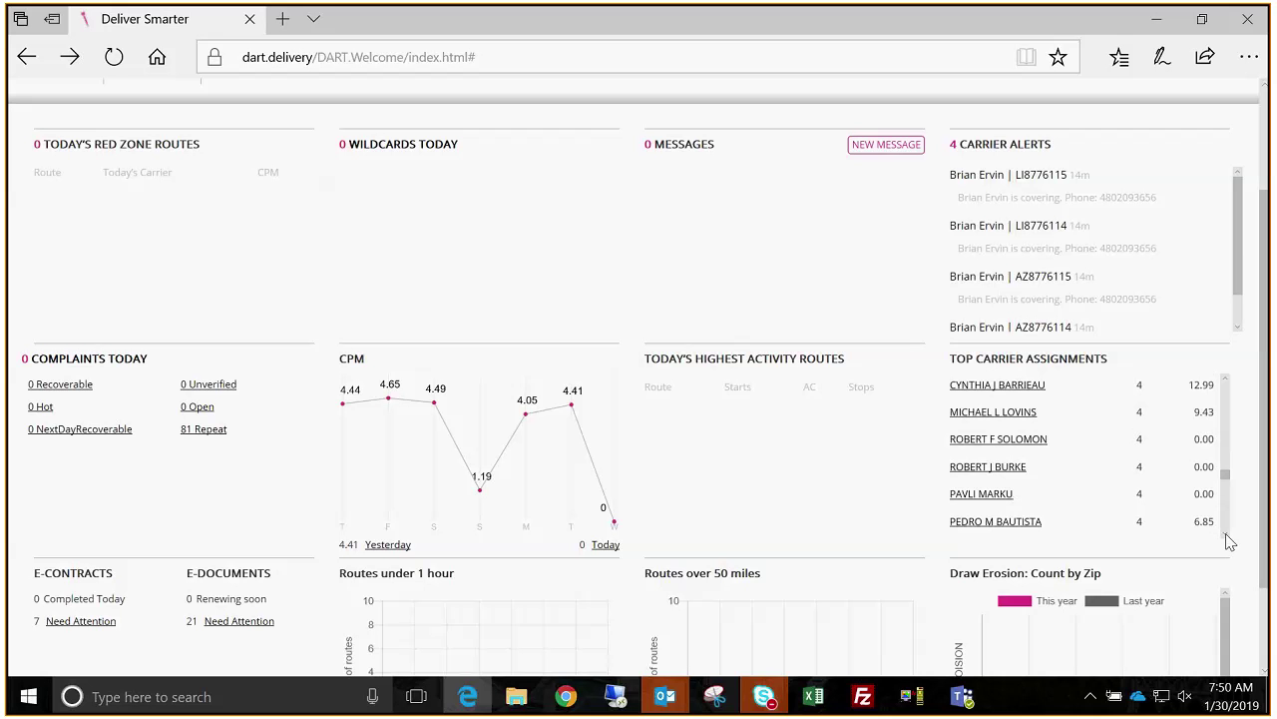
pyautogui.click(1226, 535)
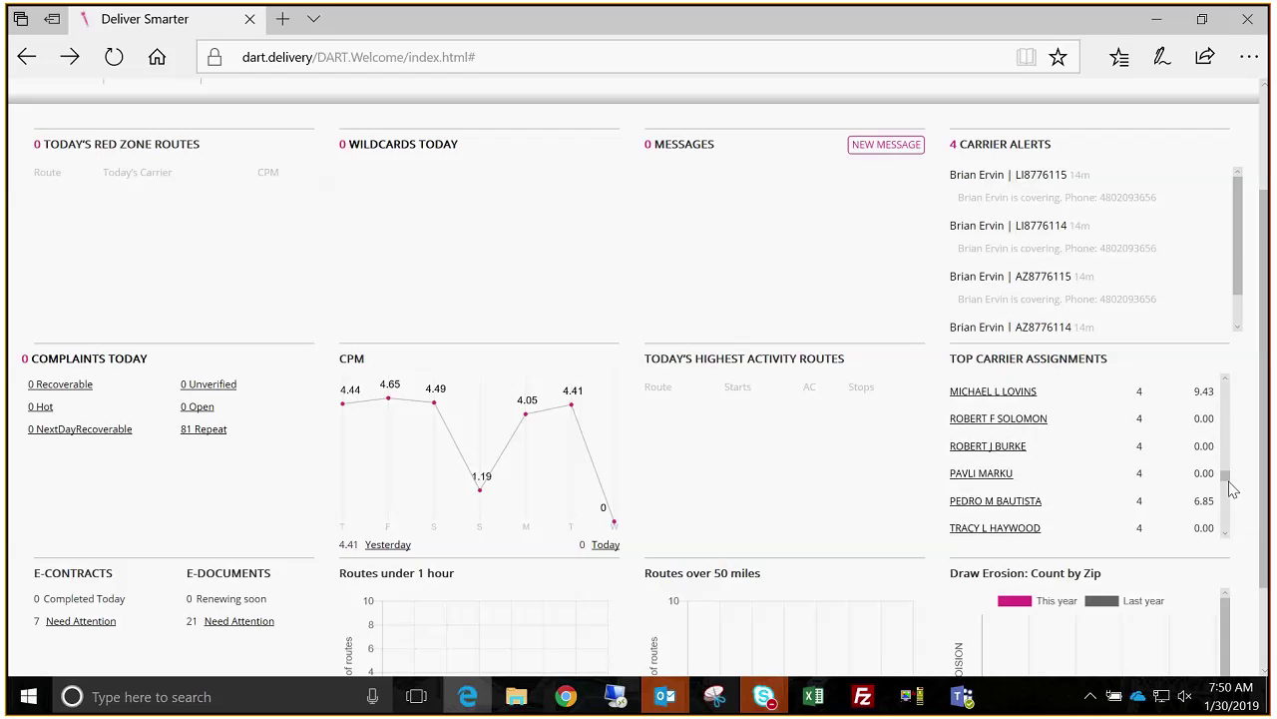
pyautogui.scroll(2, 1227, 477)
pyautogui.scroll(1, 1227, 477)
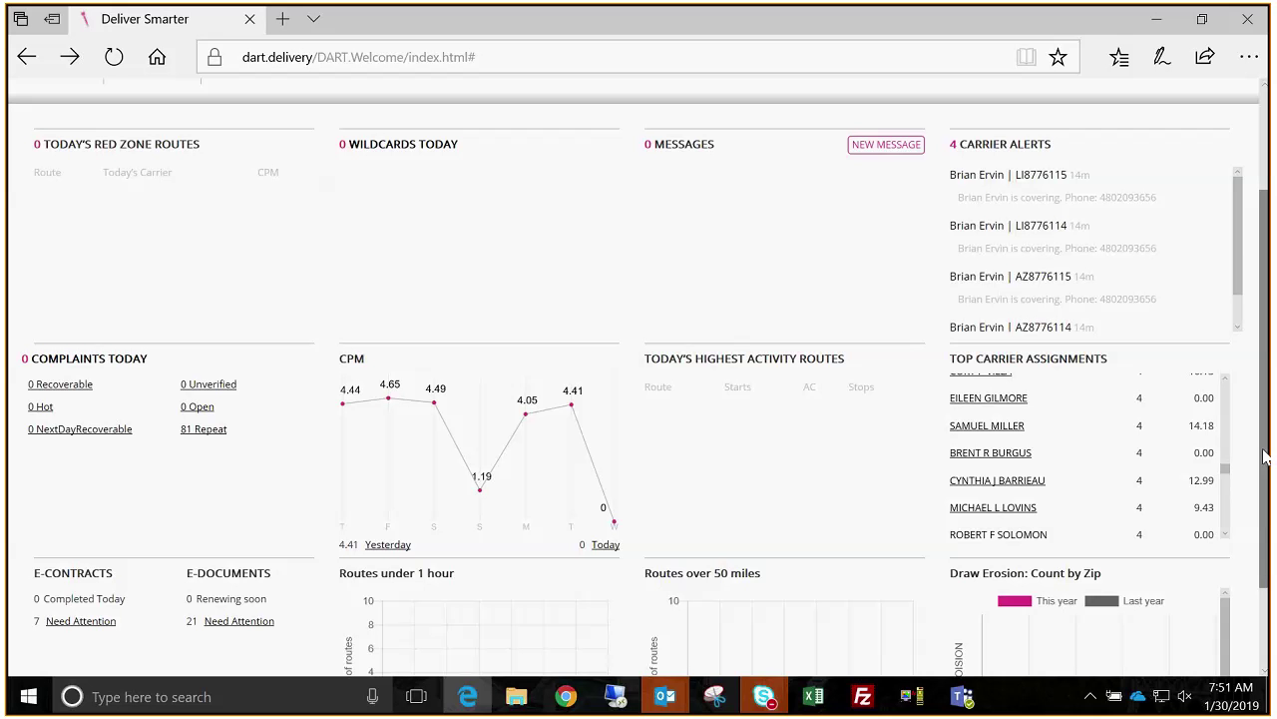
# Step: Open the new message form from the dashboard and browse its expiration date calendar to February 2019, leaving the date as is
pyautogui.moveTo(1264, 456); pyautogui.dragTo(1235, 335)
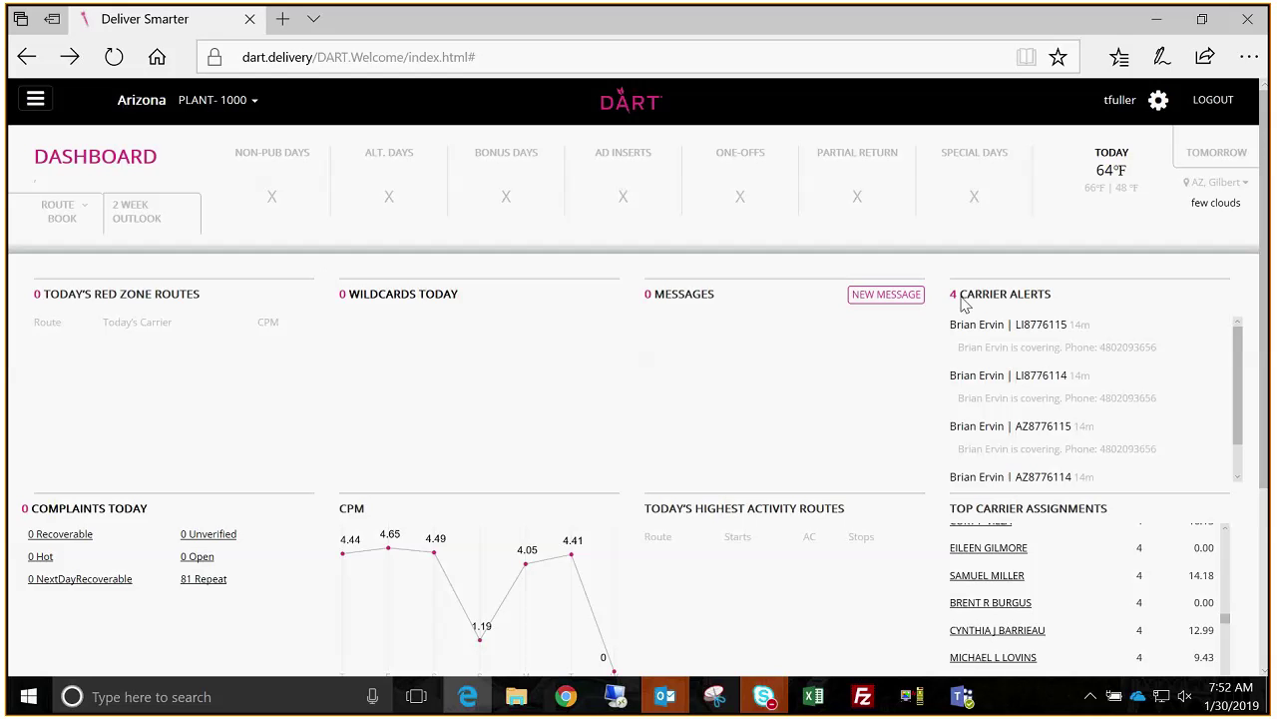
pyautogui.click(915, 305)
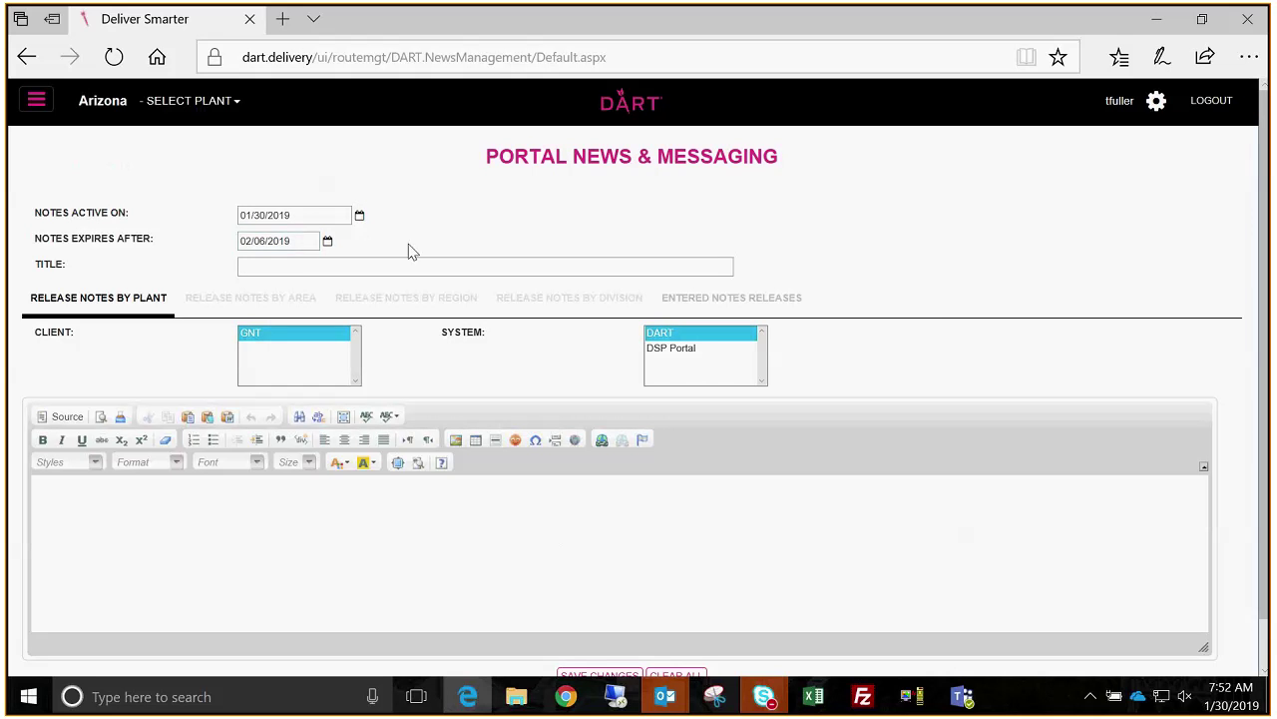
pyautogui.click(326, 241)
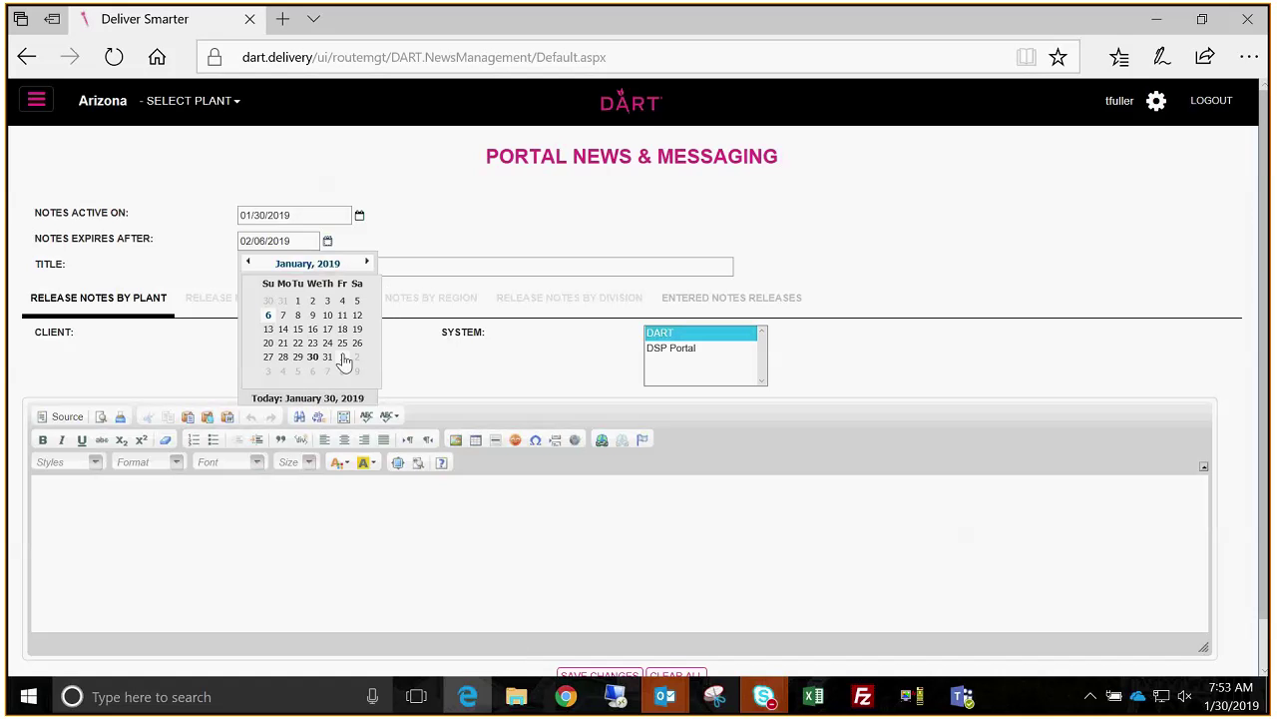
pyautogui.click(365, 262)
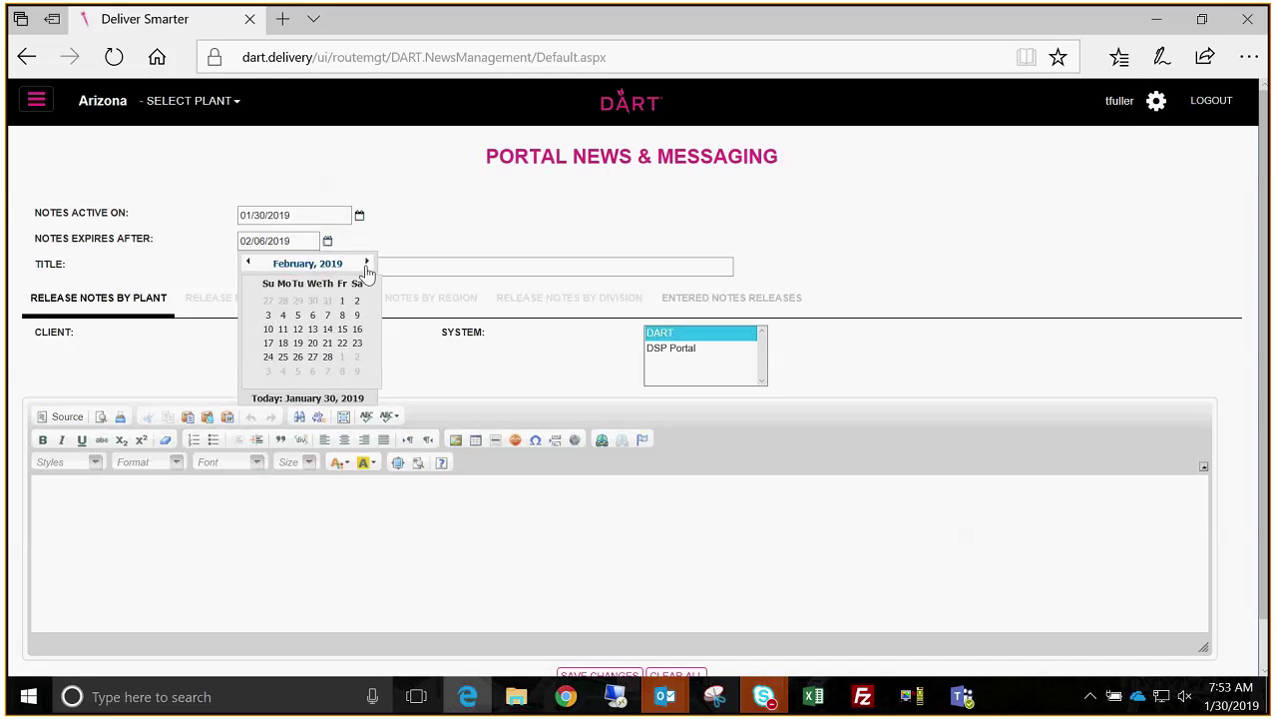
pyautogui.click(489, 241)
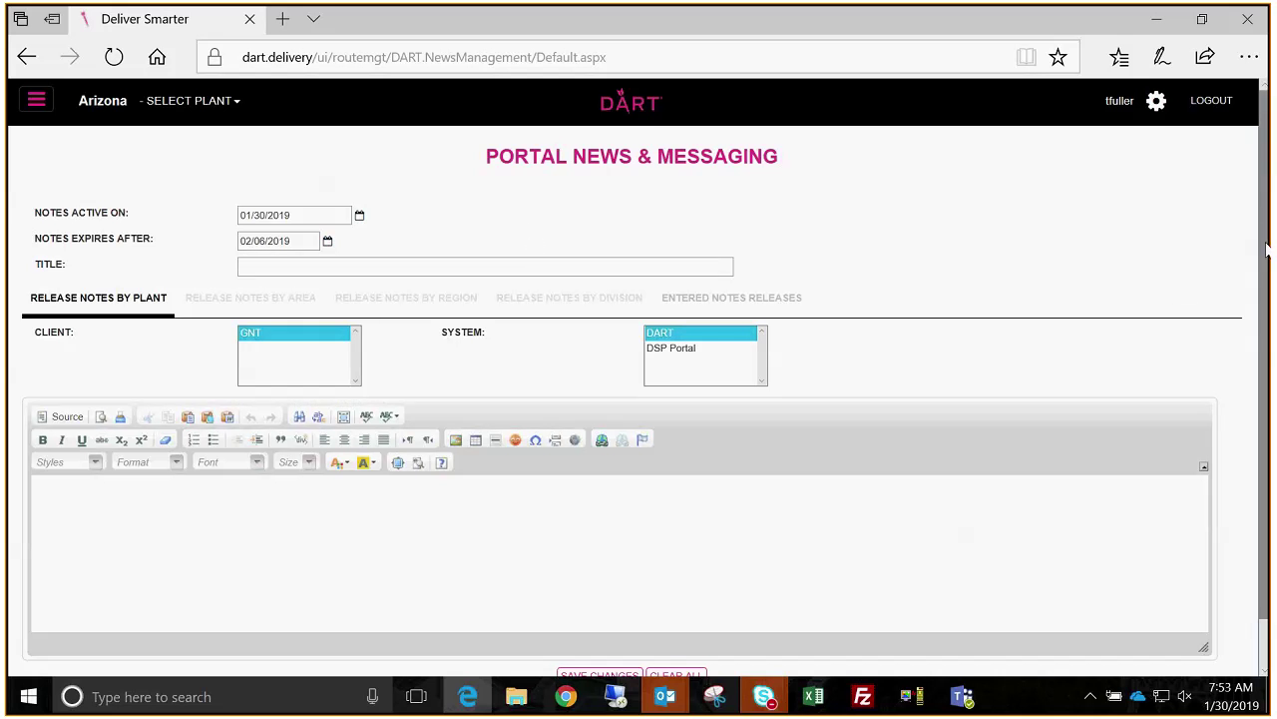
pyautogui.scroll(-1, 1265, 255)
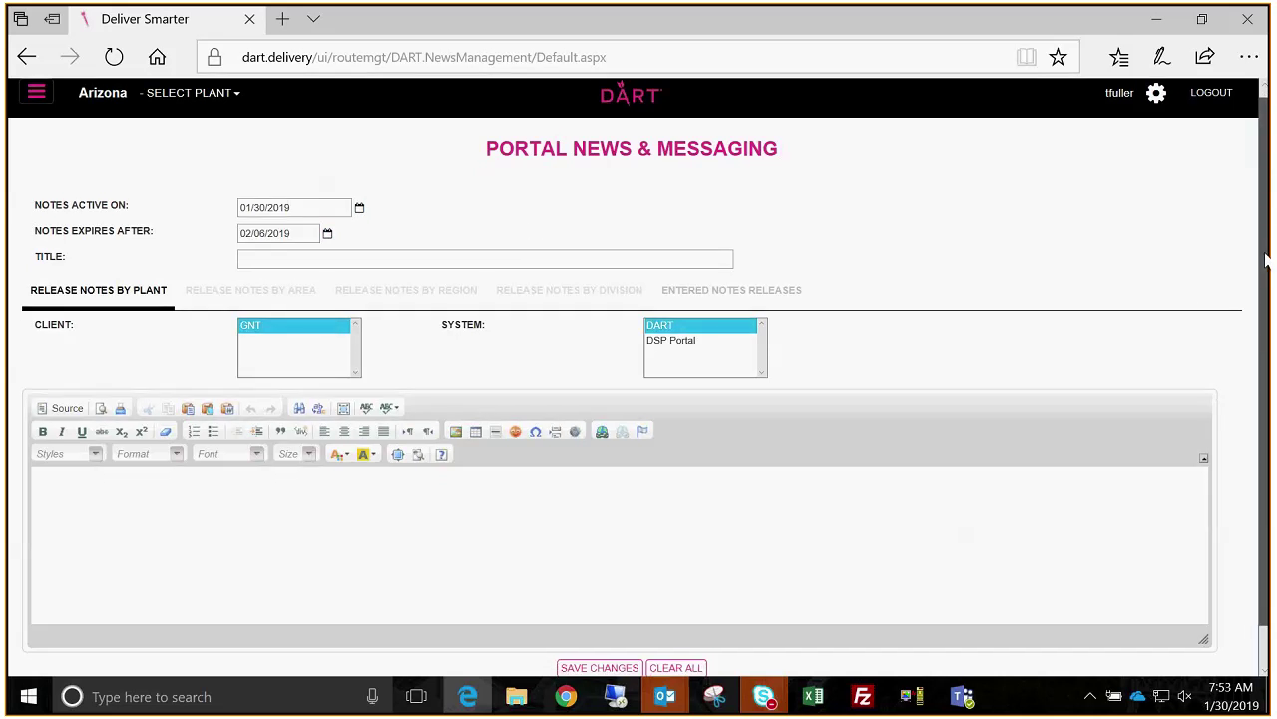
pyautogui.scroll(-1, 1265, 259)
pyautogui.scroll(2, 1265, 268)
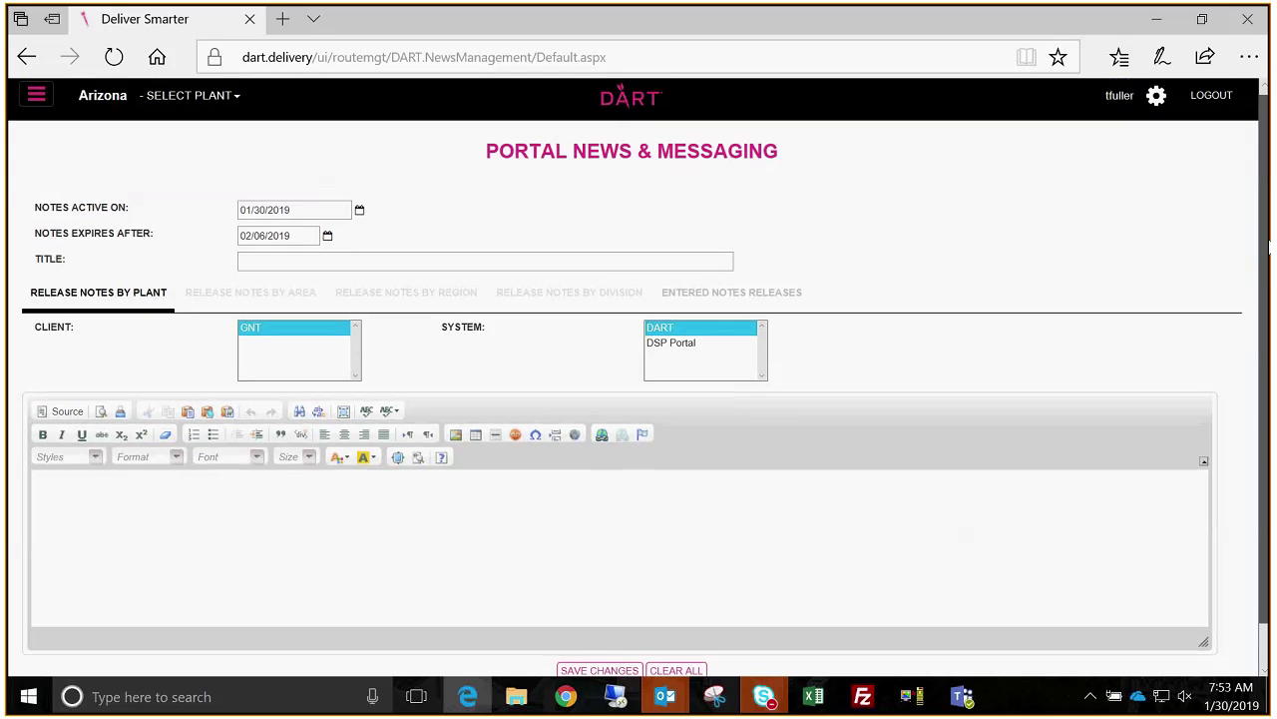
# Step: Return to the dashboard and open Production Reports from the Route Reports section
pyautogui.click(631, 110)
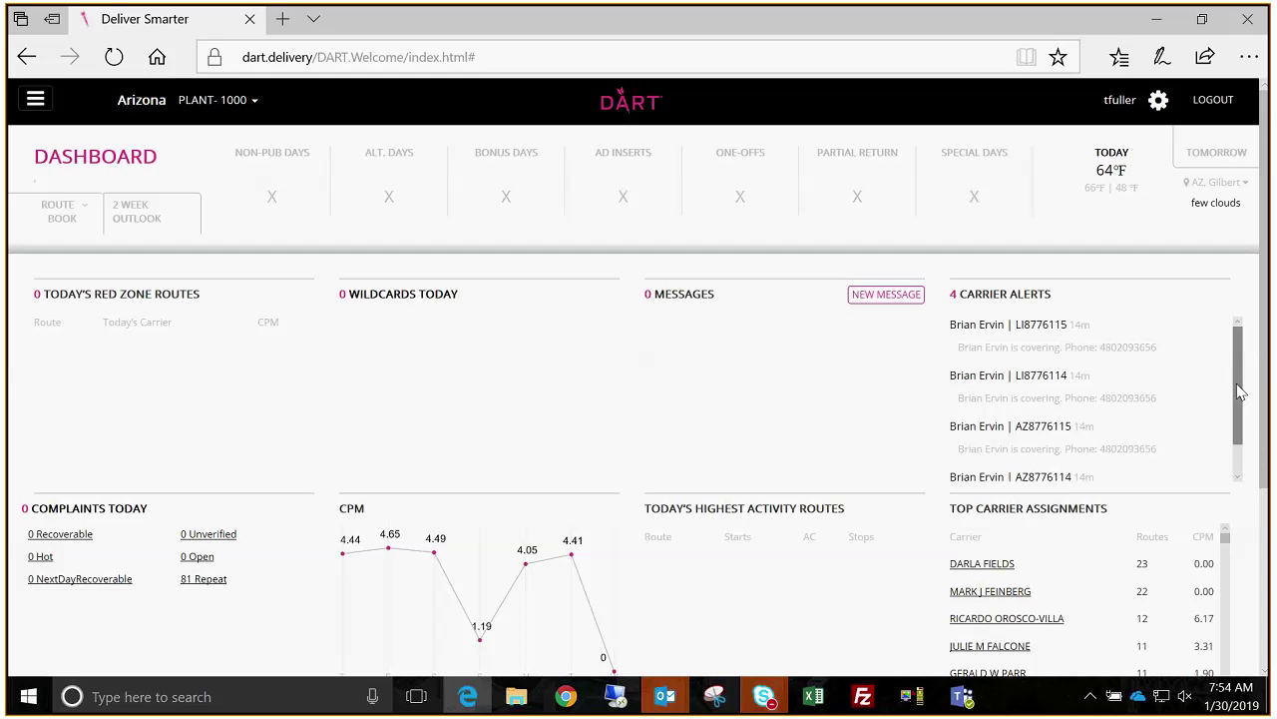
pyautogui.moveTo(1241, 392)
pyautogui.mouseDown()
pyautogui.moveTo(1243, 433)
pyautogui.moveTo(1247, 398)
pyautogui.mouseUp()
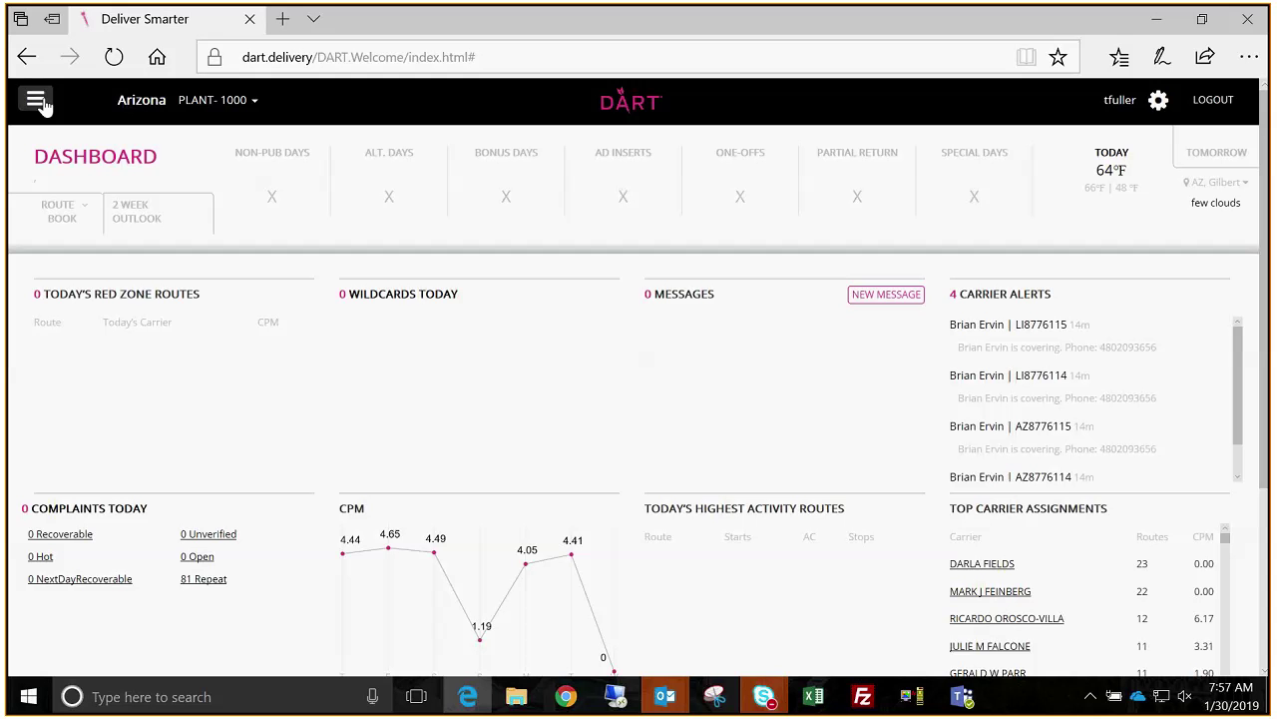
pyautogui.click(37, 101)
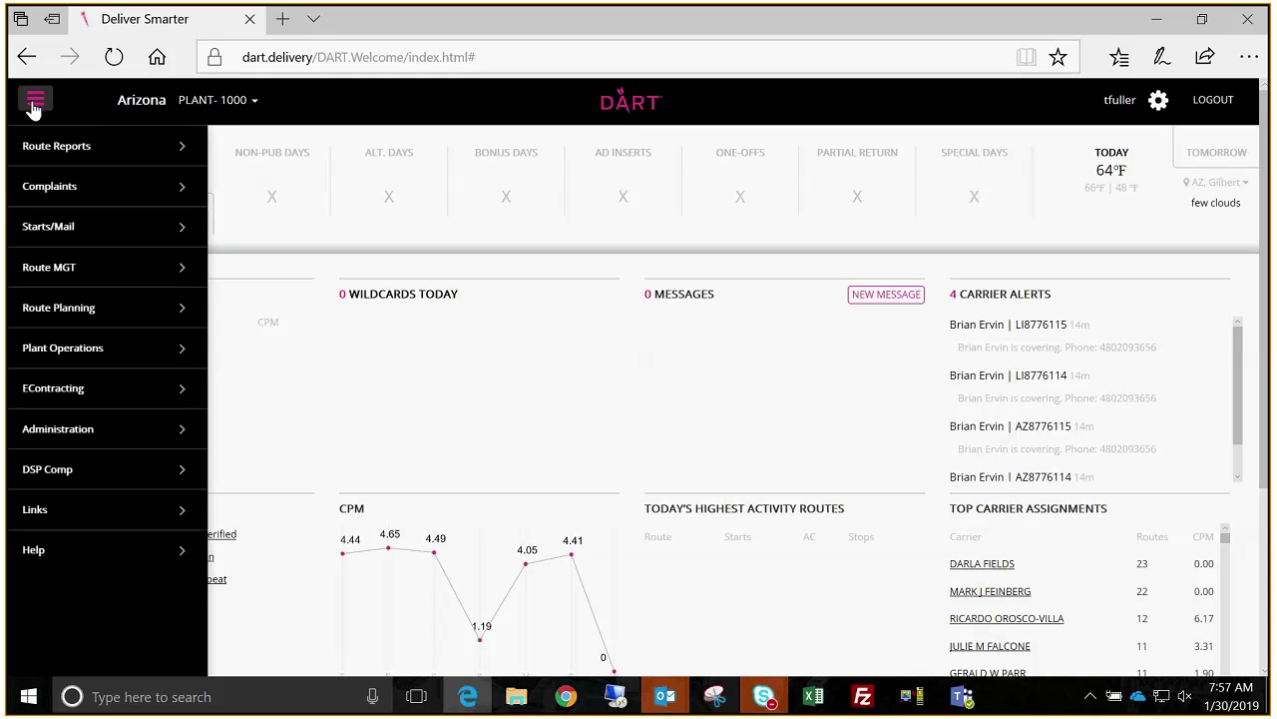
pyautogui.moveTo(37, 123)
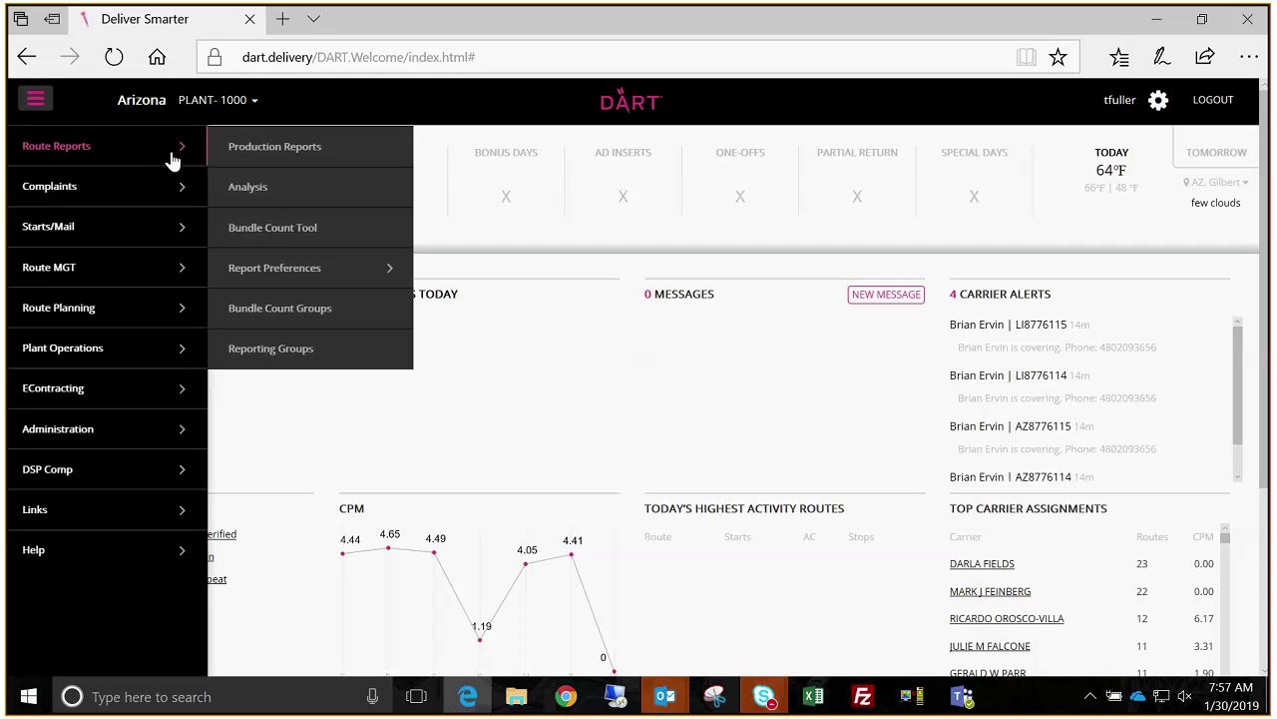
pyautogui.click(351, 152)
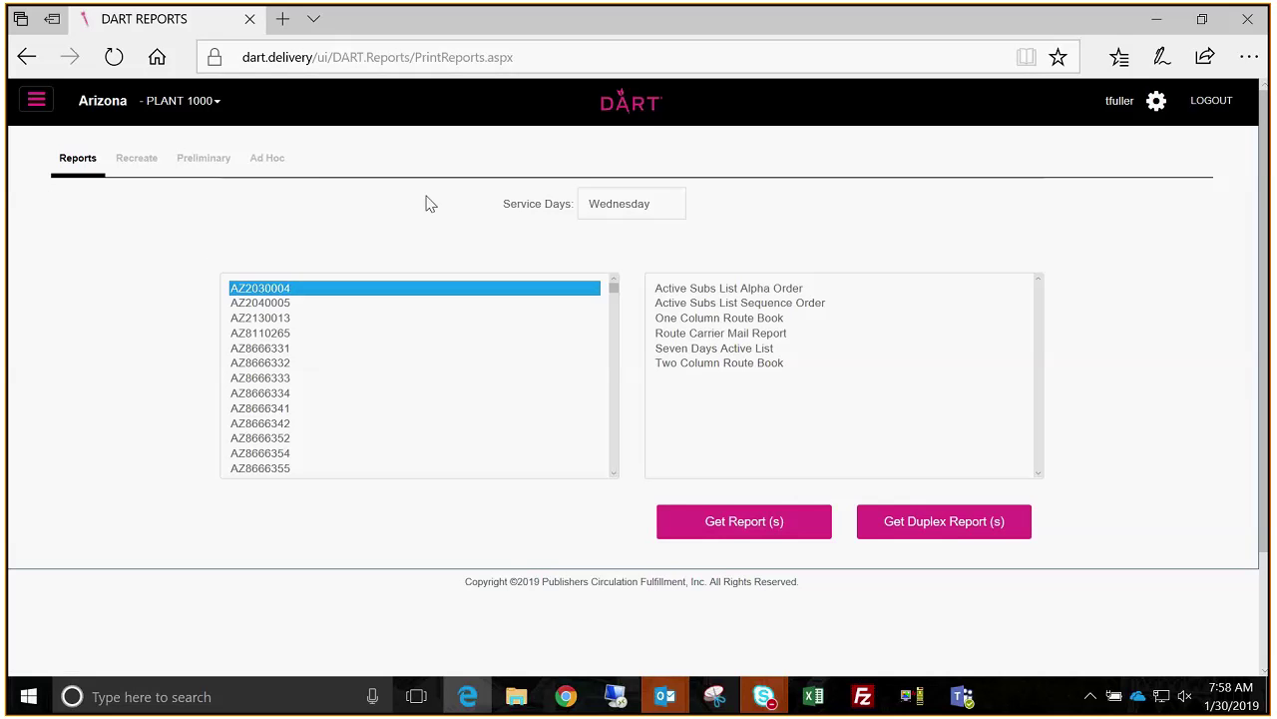
# Step: Look through the available Service Days options for the reports without choosing a different day
pyautogui.click(637, 212)
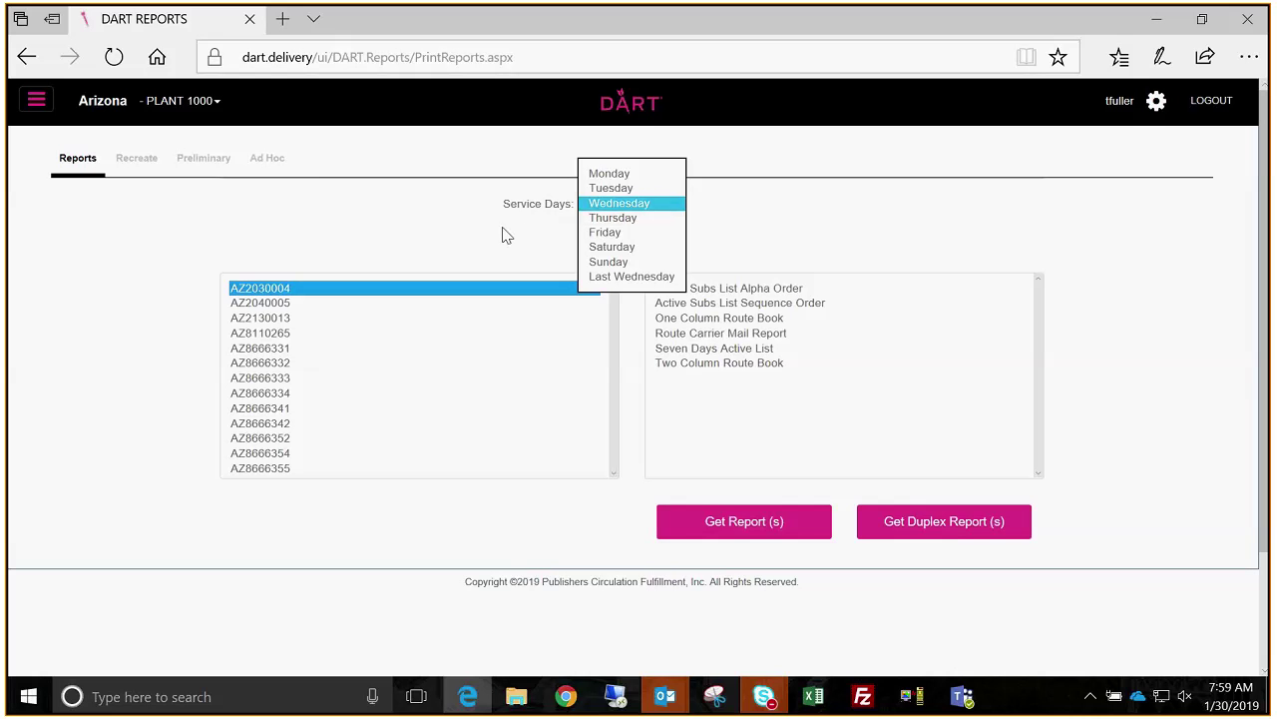
pyautogui.click(207, 172)
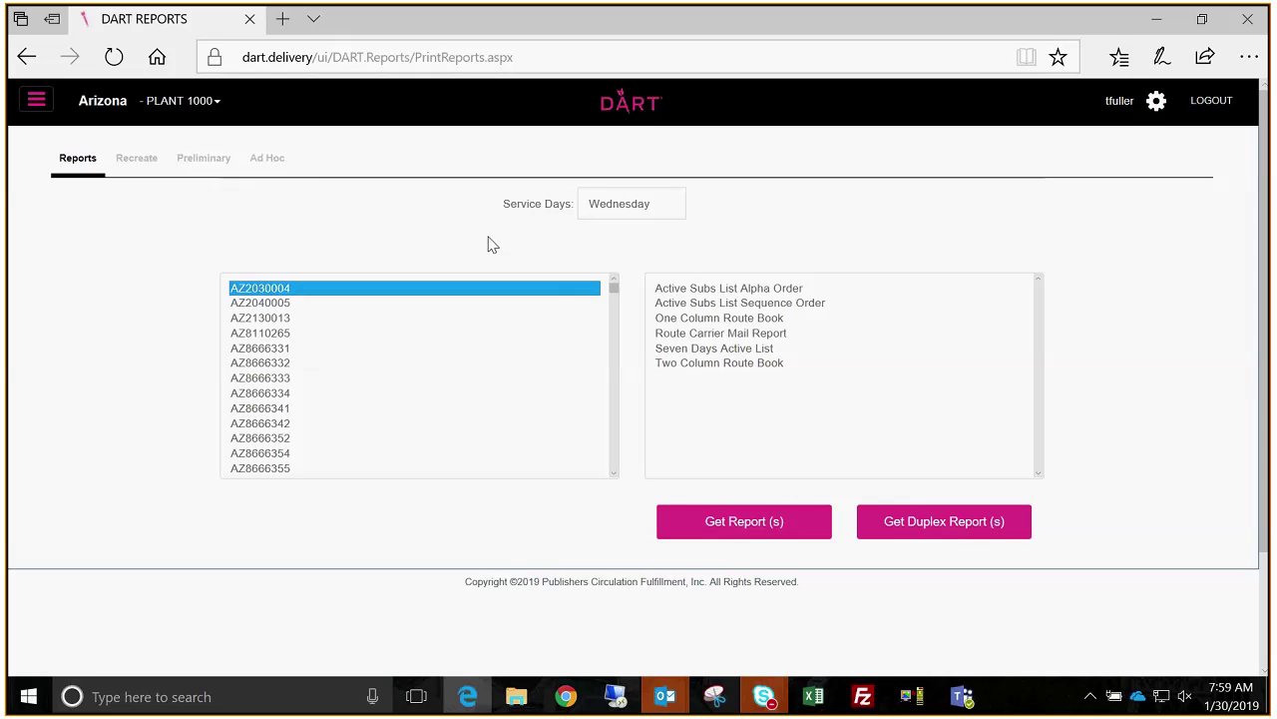
pyautogui.click(631, 210)
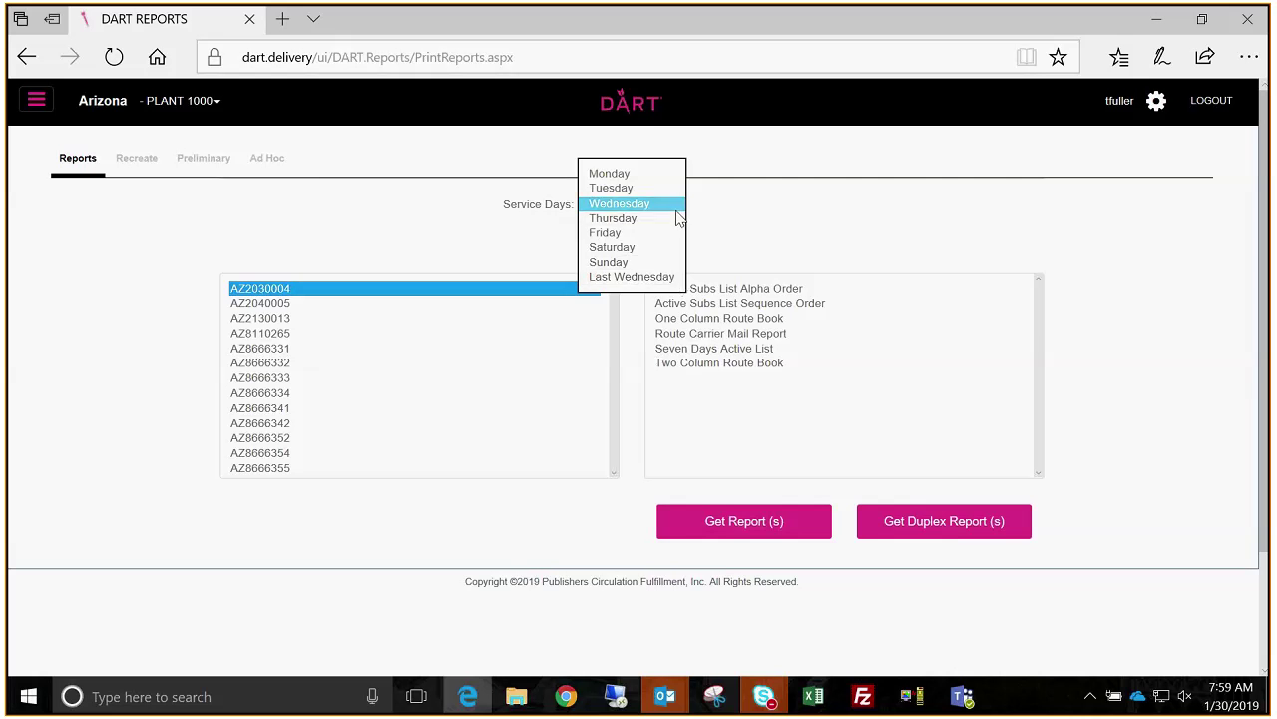
pyautogui.click(532, 246)
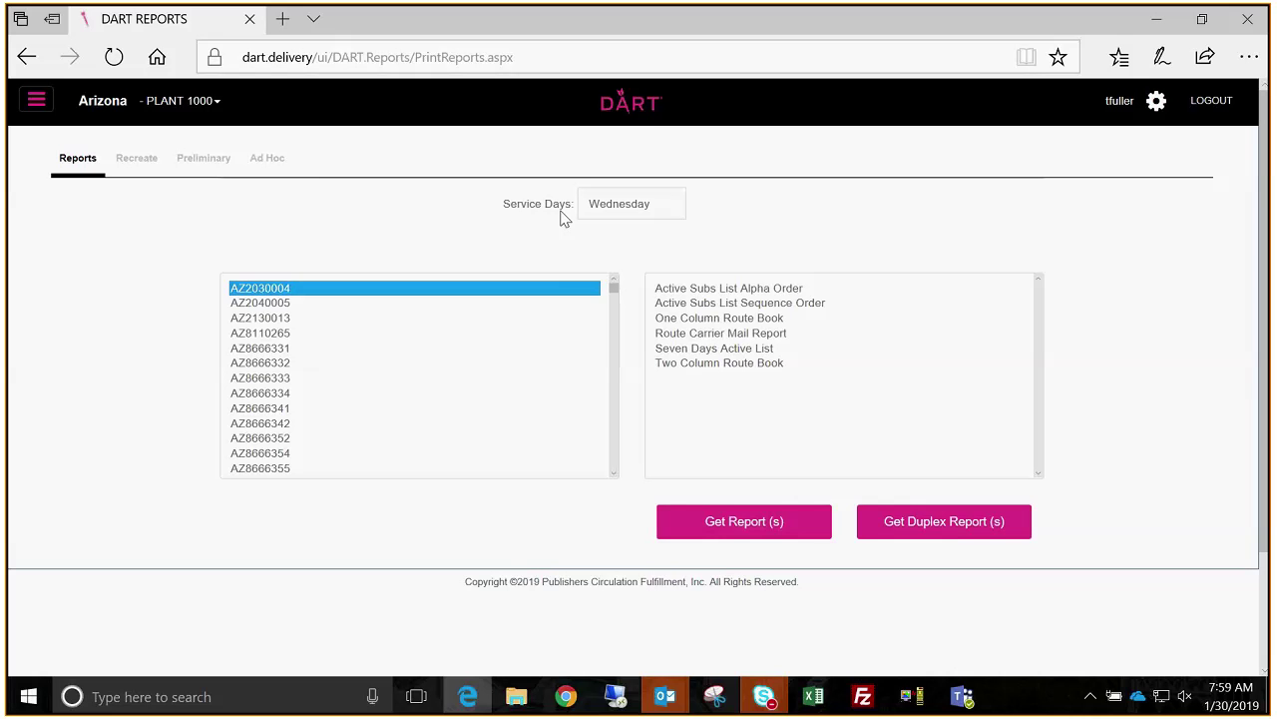
# Step: Generate the Active Subs List Alpha Order report for route AZ2030004 and open the resulting PDF
pyautogui.click(312, 294)
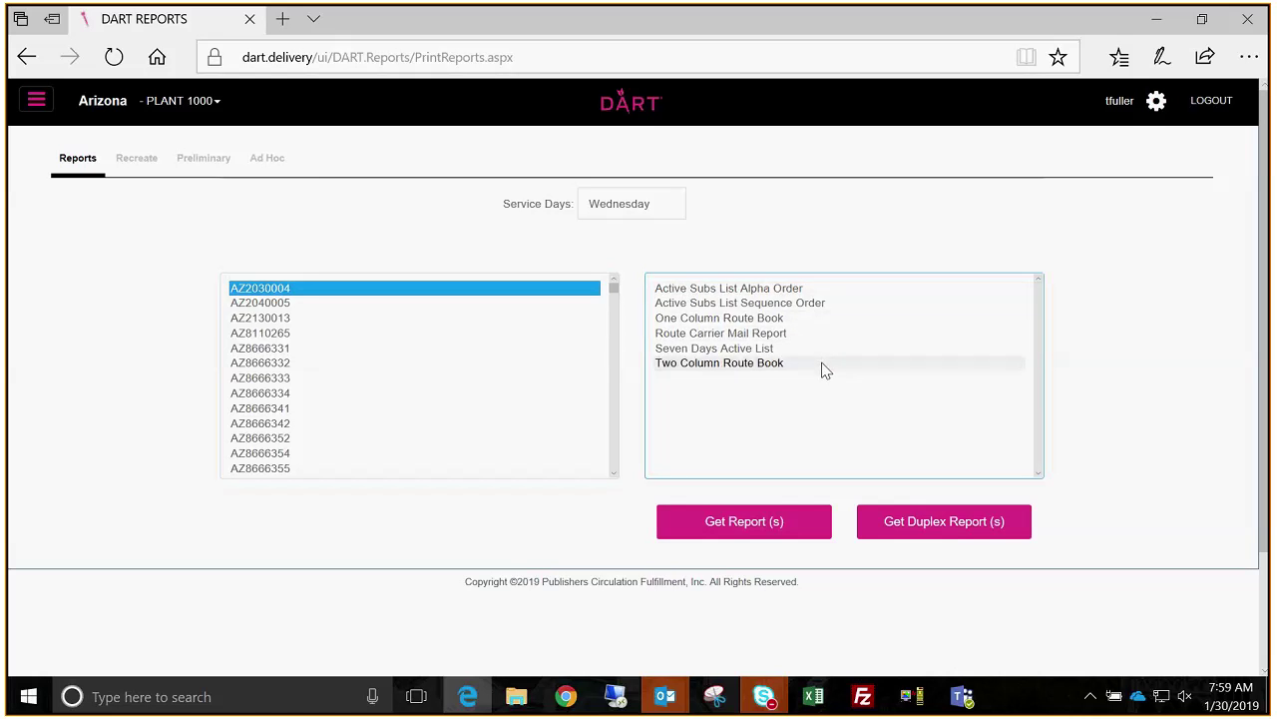
pyautogui.click(819, 292)
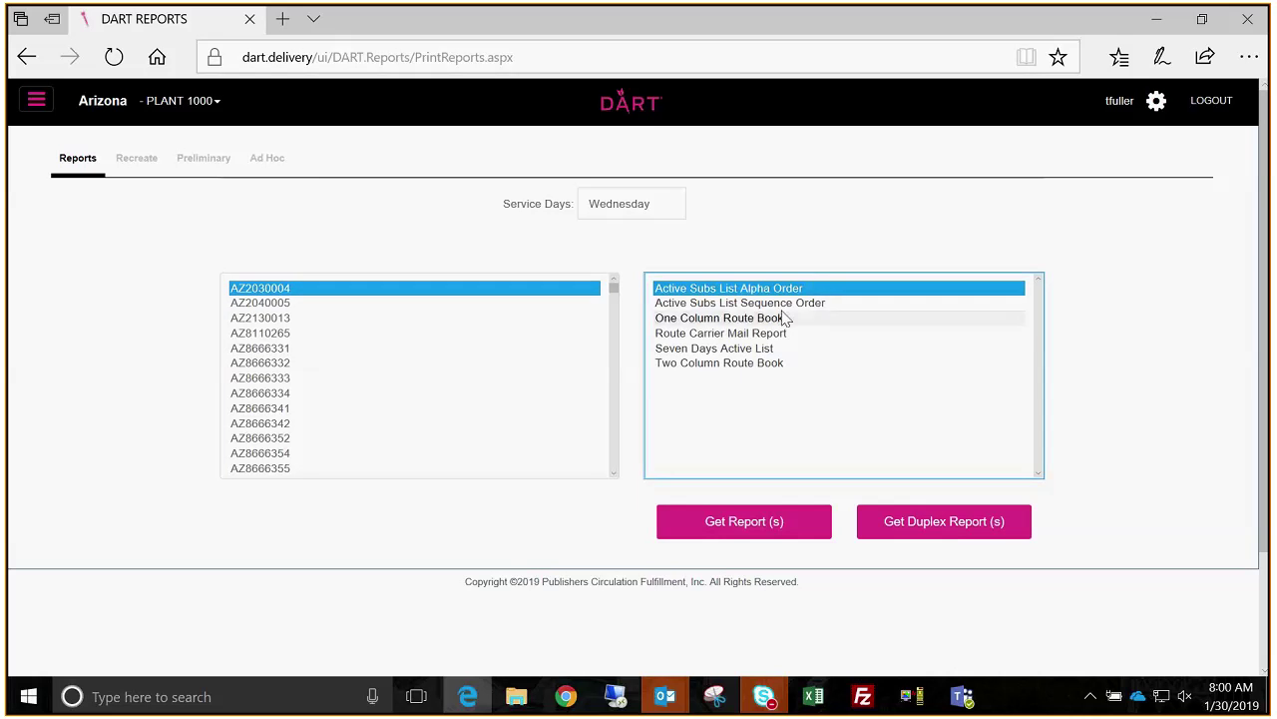
pyautogui.click(669, 529)
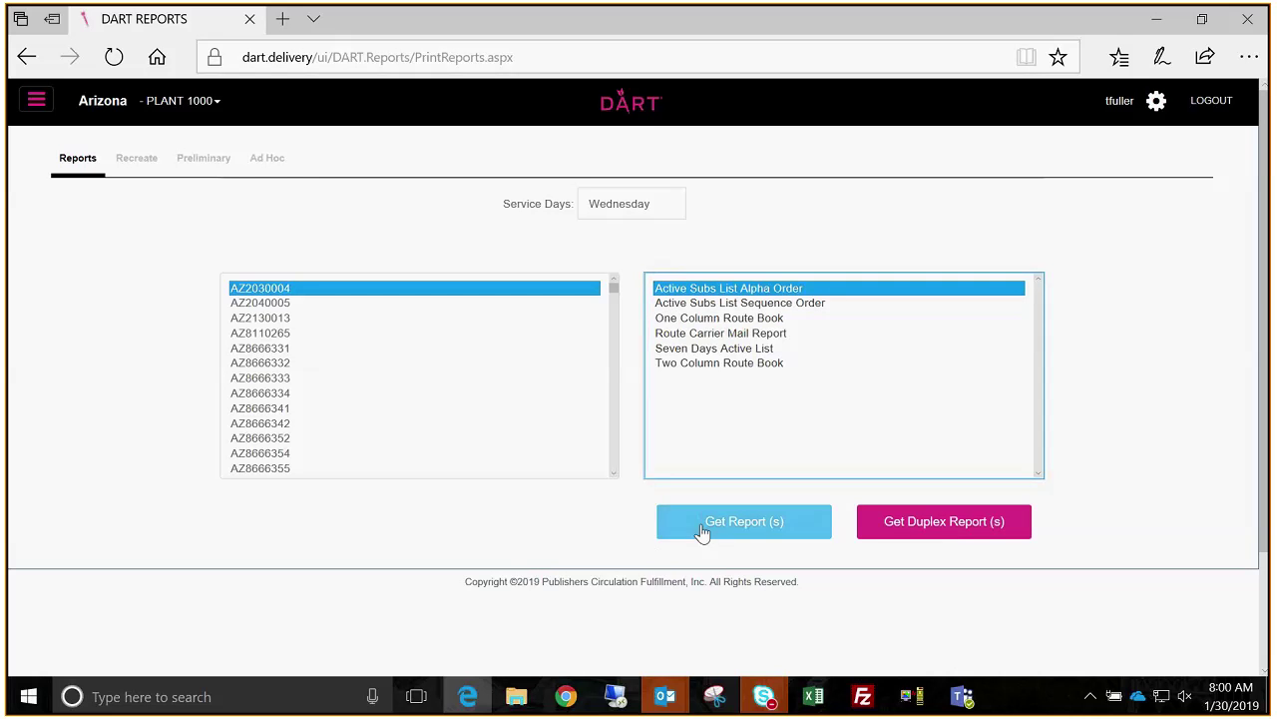
pyautogui.click(702, 532)
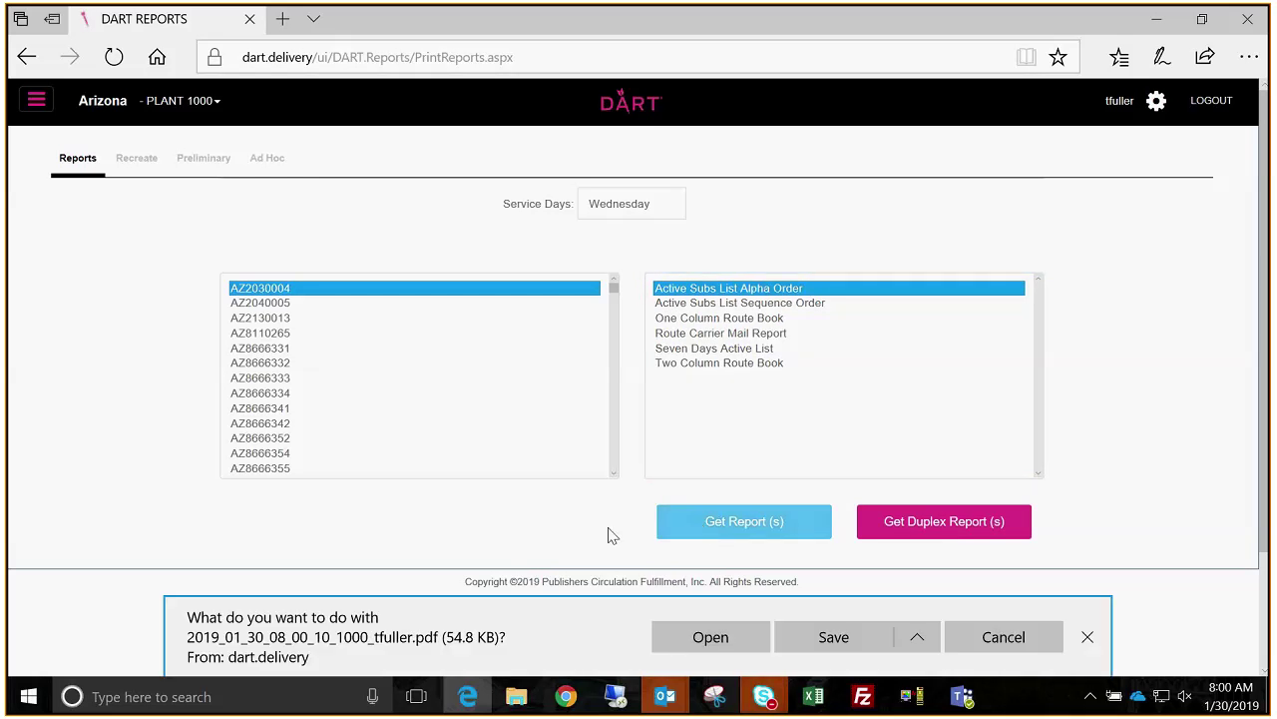
pyautogui.click(679, 637)
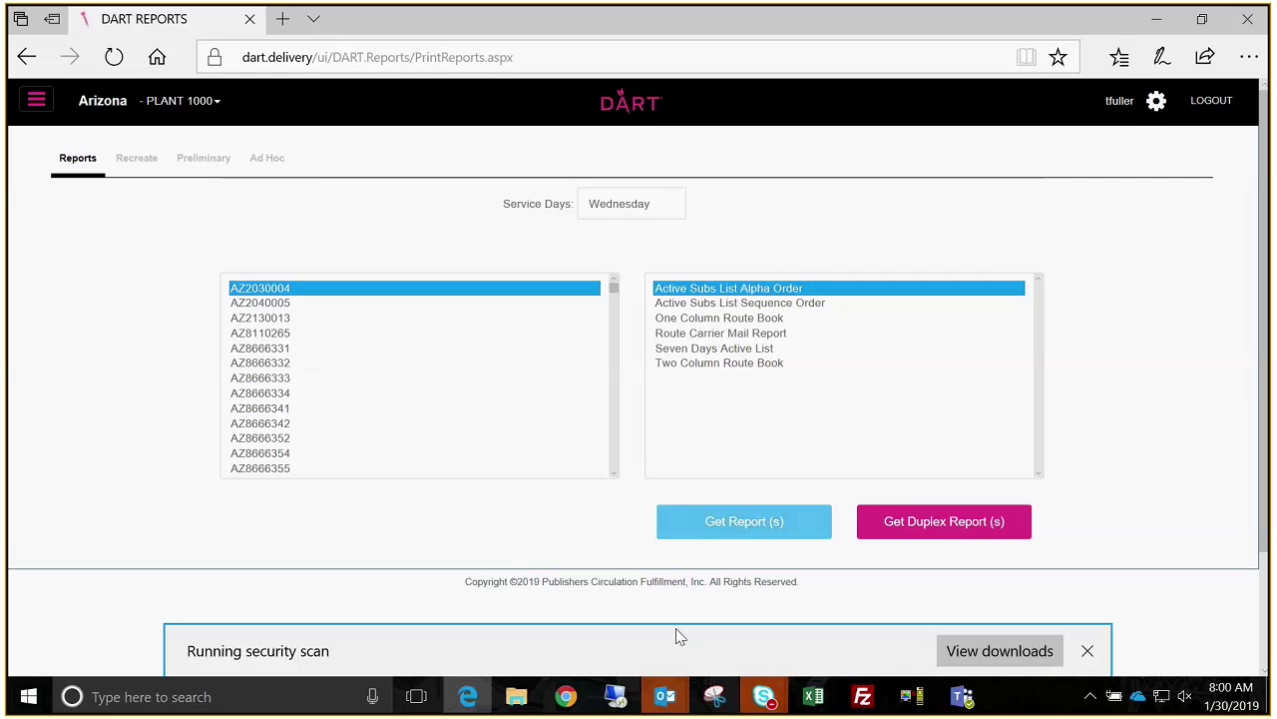
pyautogui.click(729, 451)
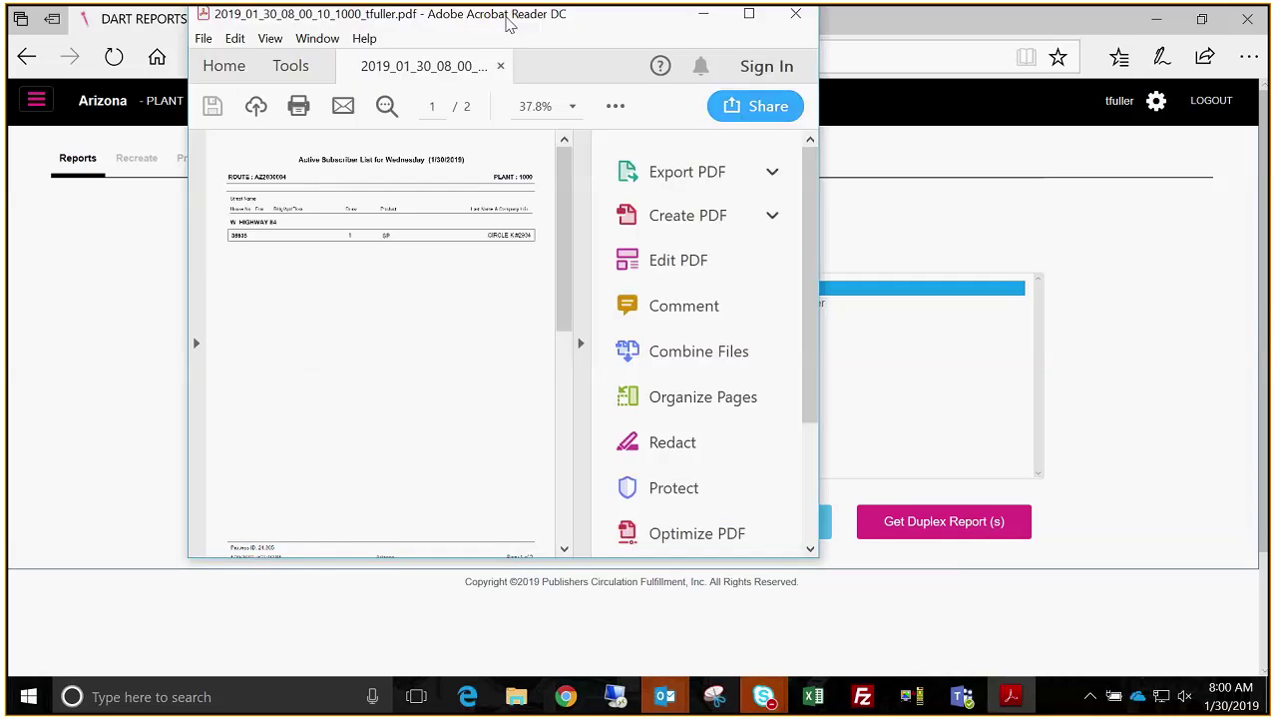
# Step: Maximize the PDF window and review the Active Subscriber List through the Totals by Service on page 2
pyautogui.moveTo(509, 24); pyautogui.dragTo(512, 1)
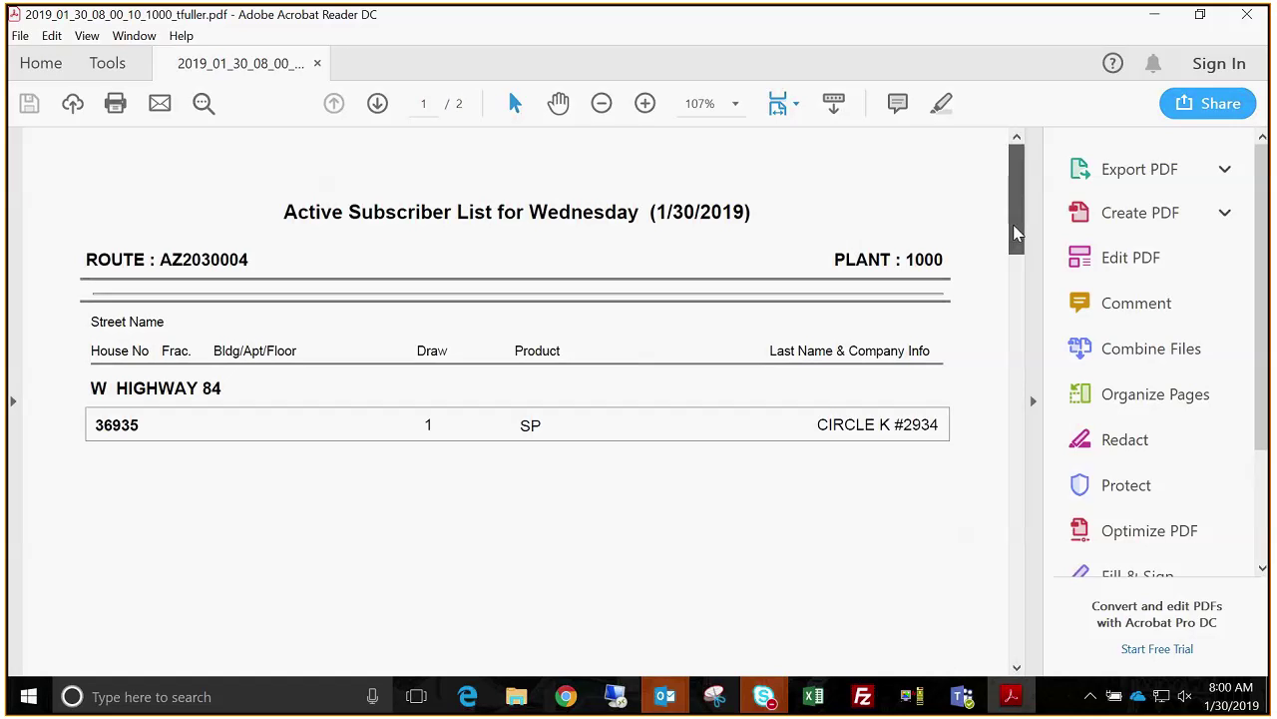
pyautogui.moveTo(1016, 232); pyautogui.dragTo(999, 494)
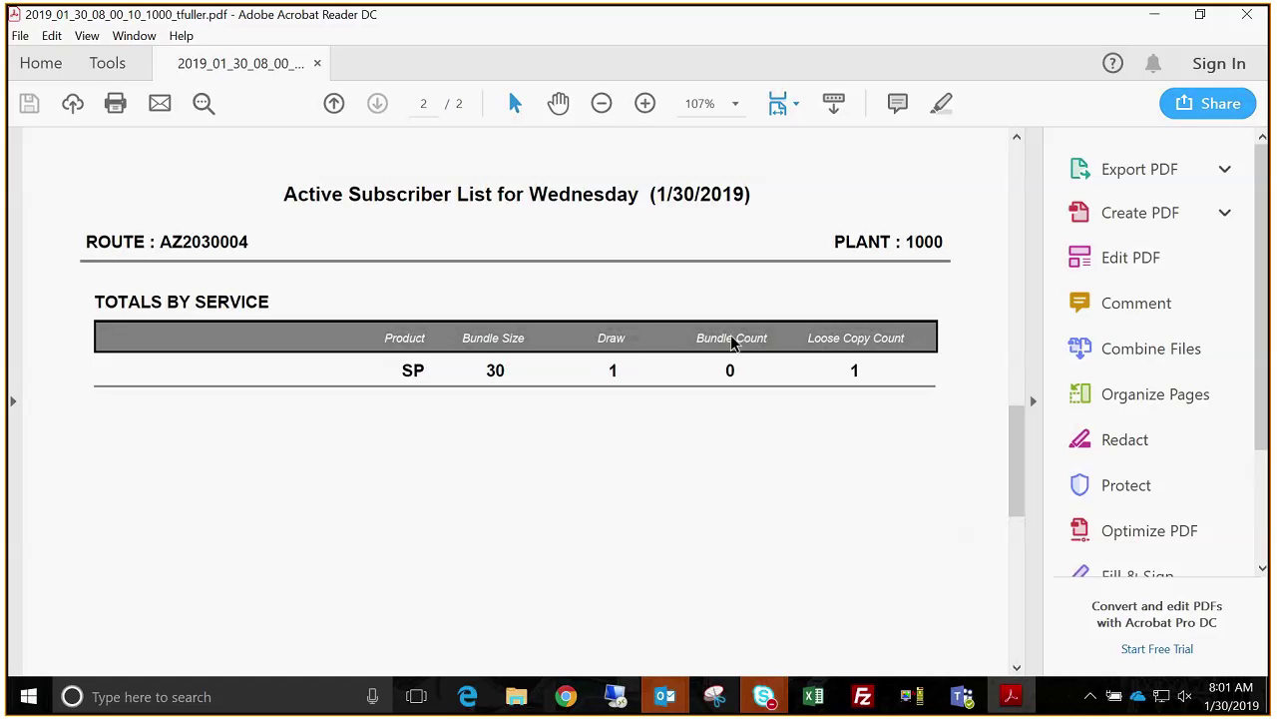
# Step: Close the current PDF and generate the Active Subs List Alpha Order report for route AZ8666342, opening the resulting PDF
pyautogui.click(1246, 22)
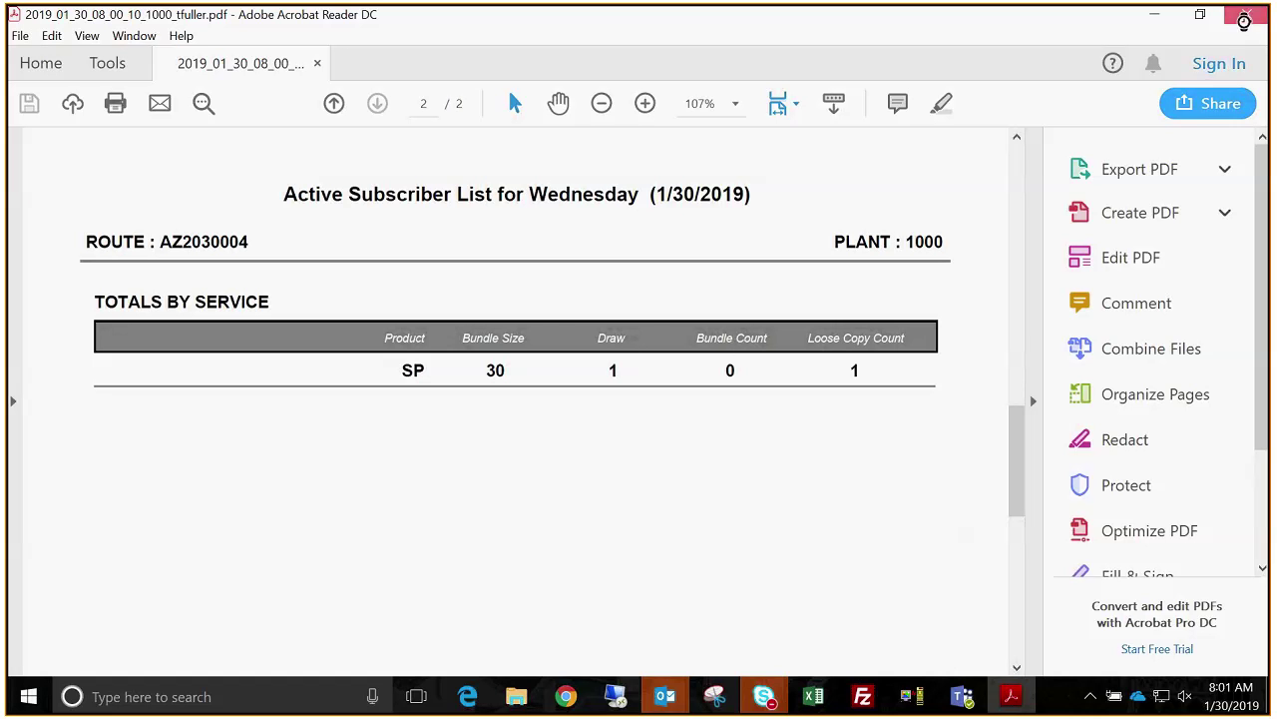
pyautogui.click(287, 423)
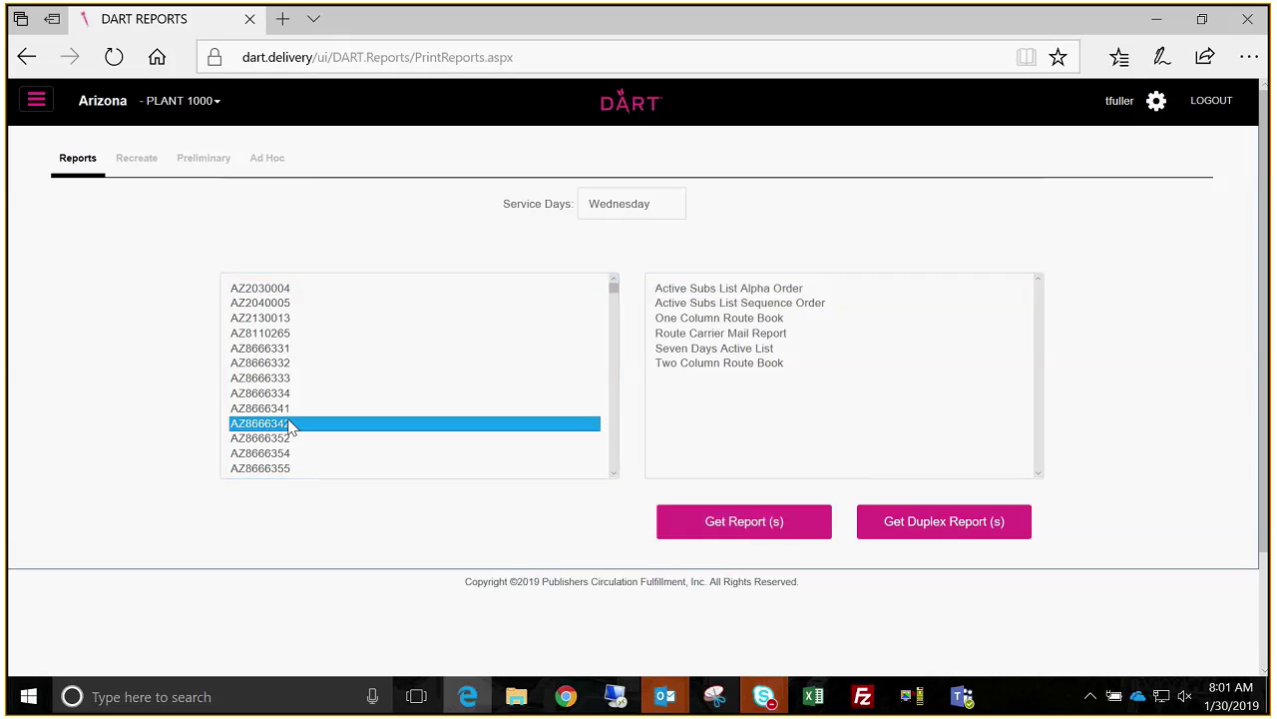
pyautogui.click(679, 289)
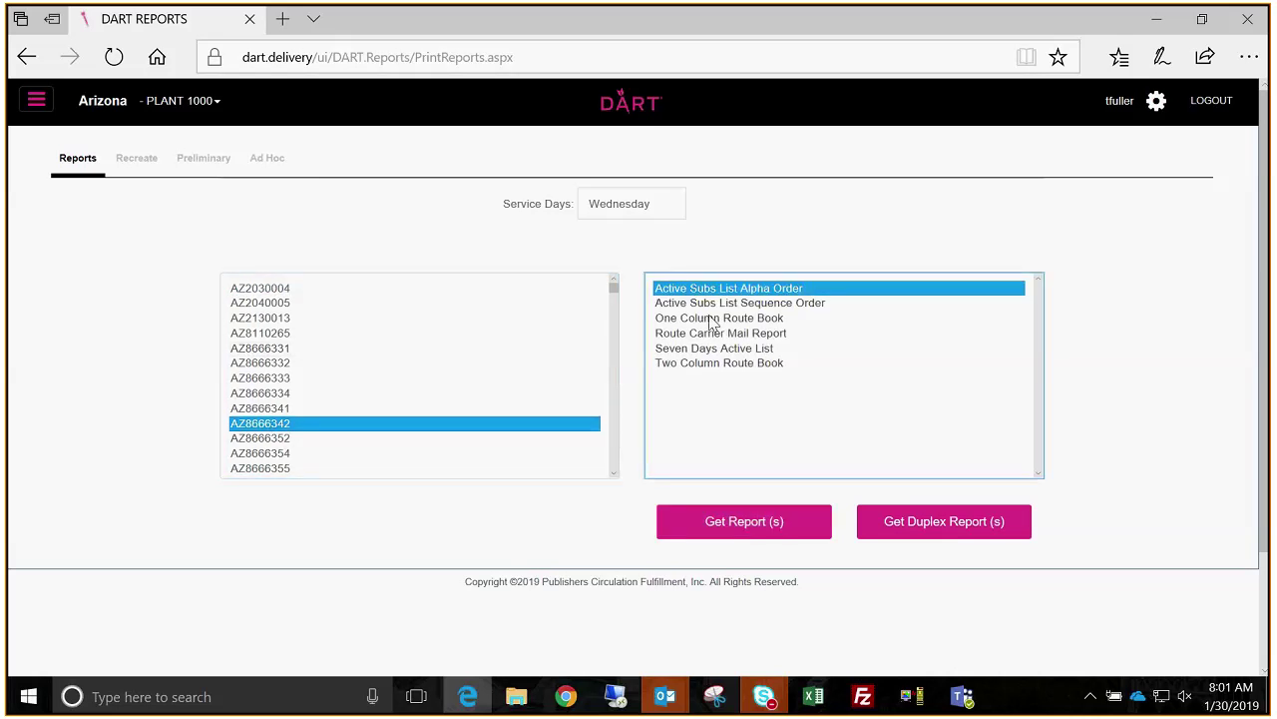
pyautogui.click(738, 526)
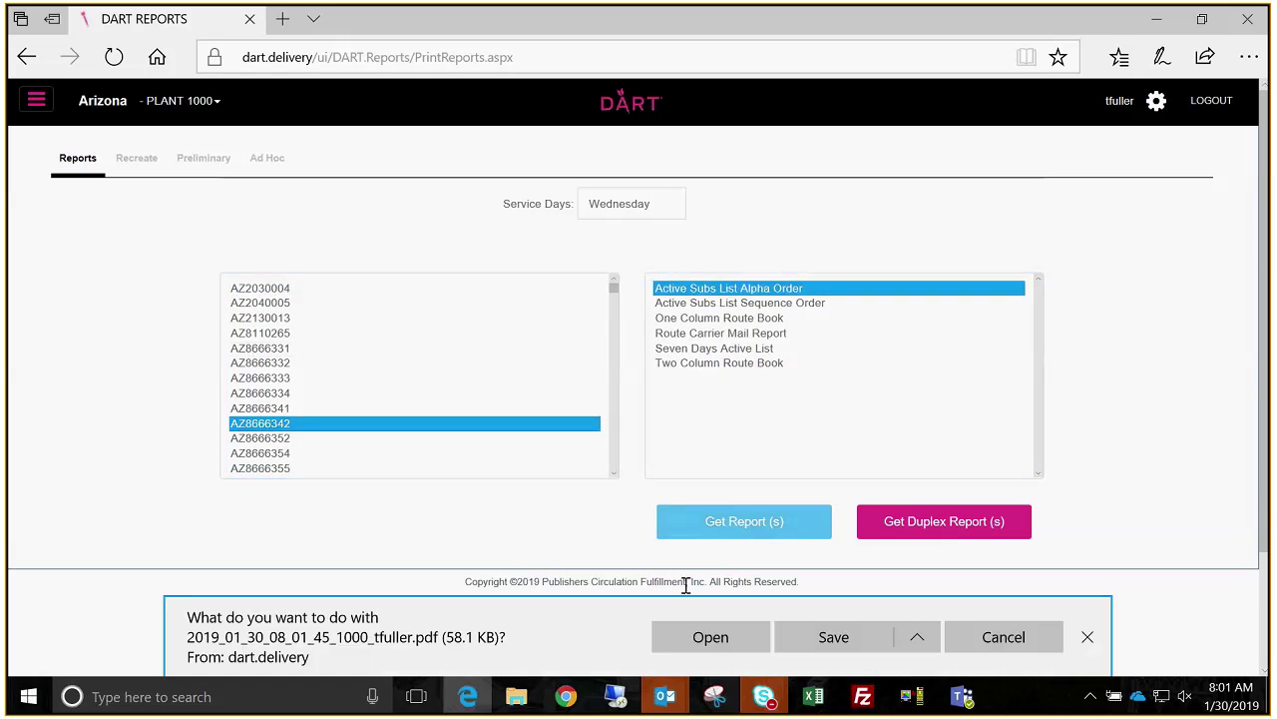
pyautogui.click(692, 637)
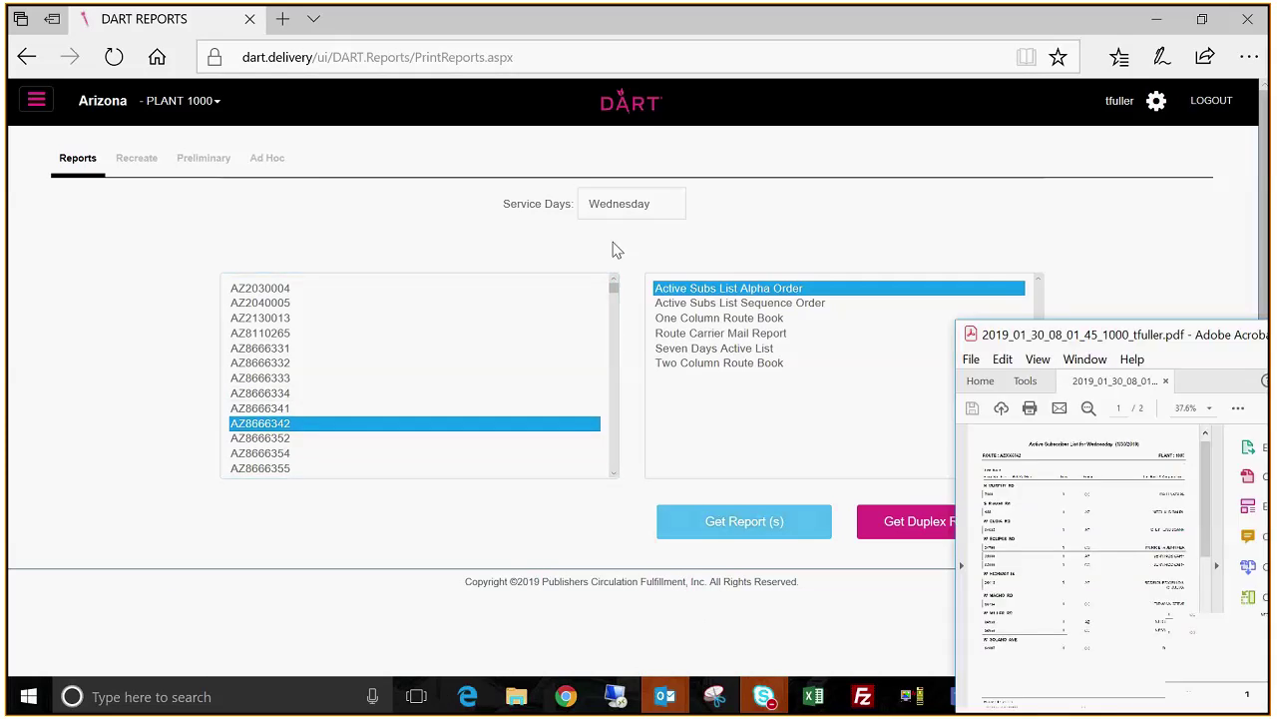
# Step: Maximize the alphabetical subscriber list, review it through the Totals by Service on page 2, and close it
pyautogui.moveTo(520, 105); pyautogui.dragTo(536, 10)
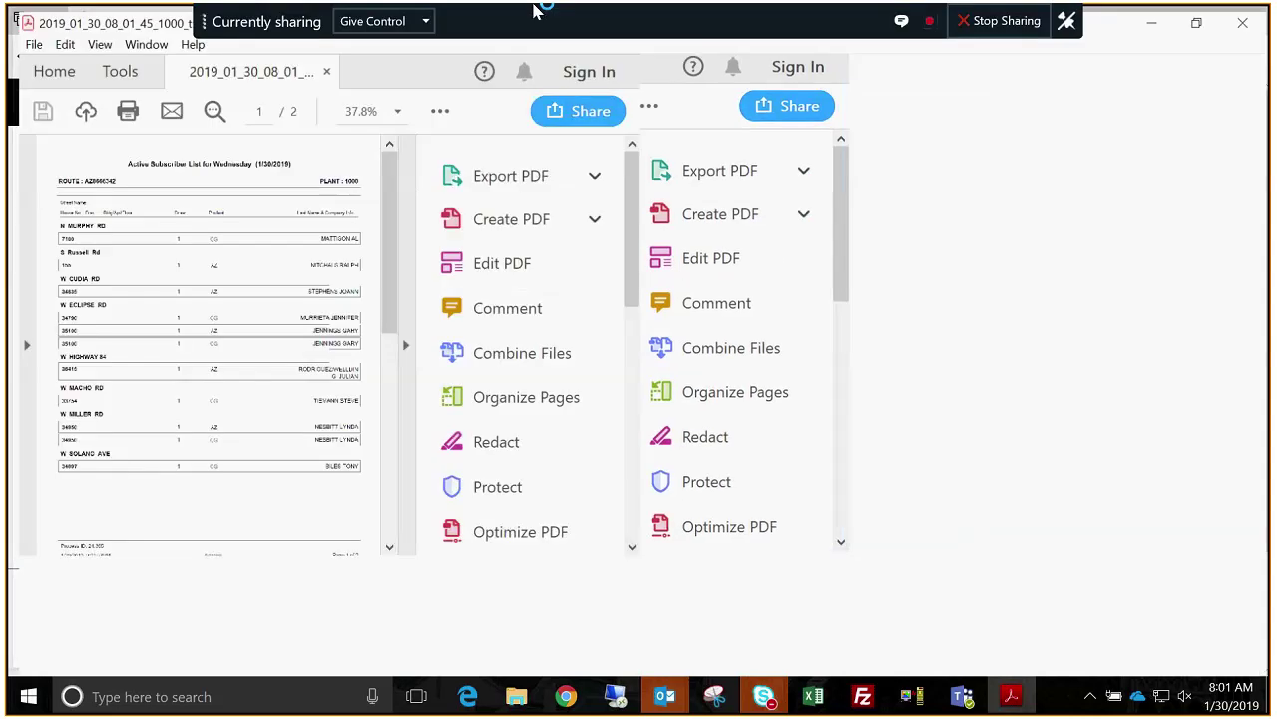
pyautogui.moveTo(1025, 222); pyautogui.dragTo(1025, 230)
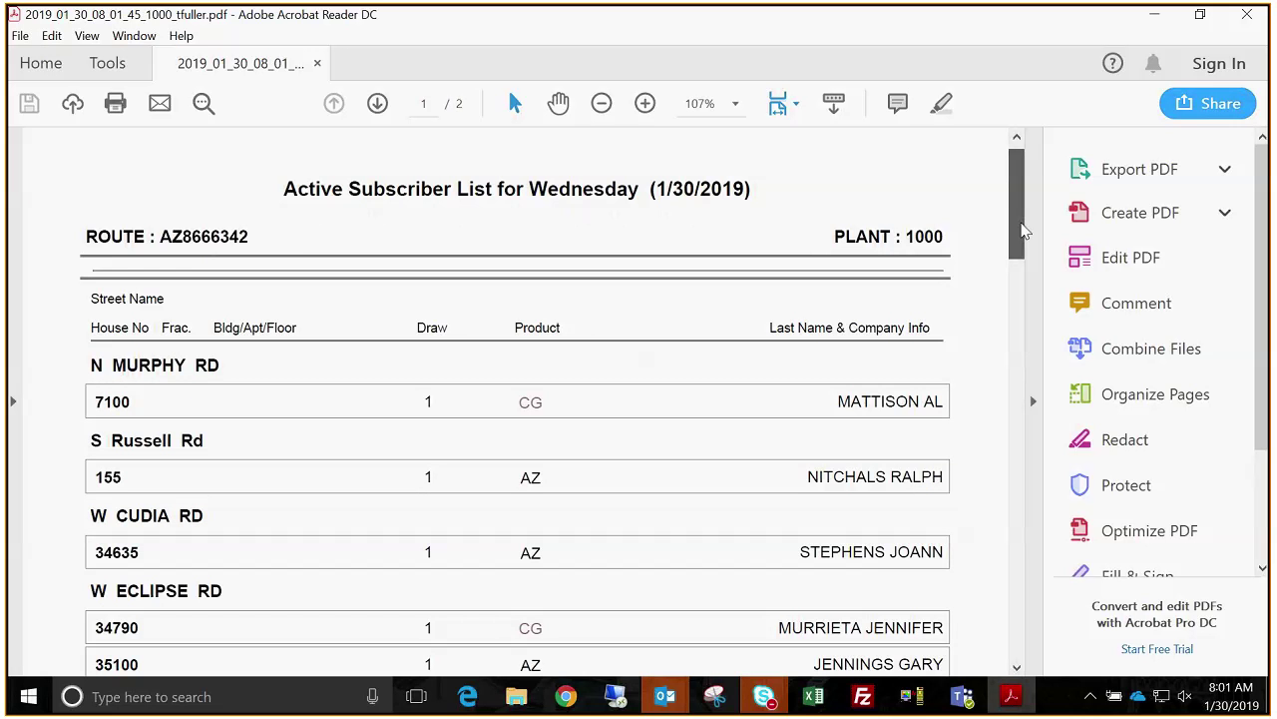
pyautogui.moveTo(1023, 231); pyautogui.dragTo(1018, 186)
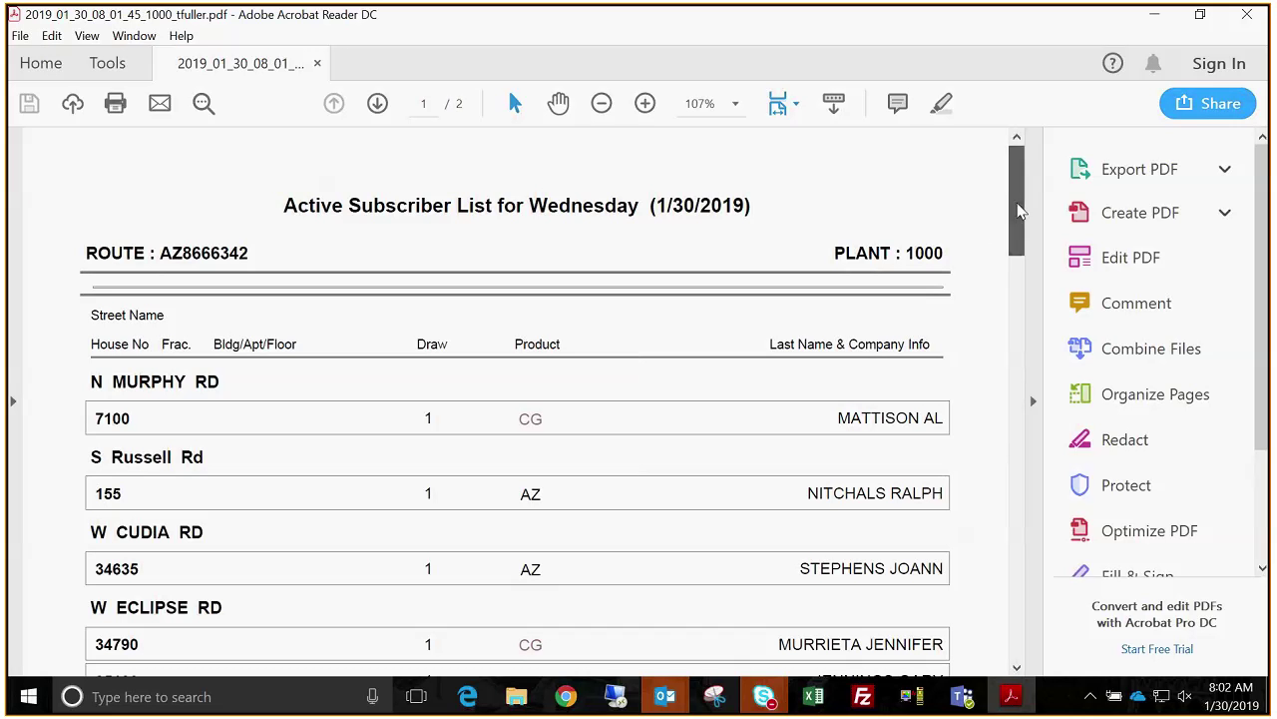
pyautogui.moveTo(1020, 210); pyautogui.dragTo(658, 486)
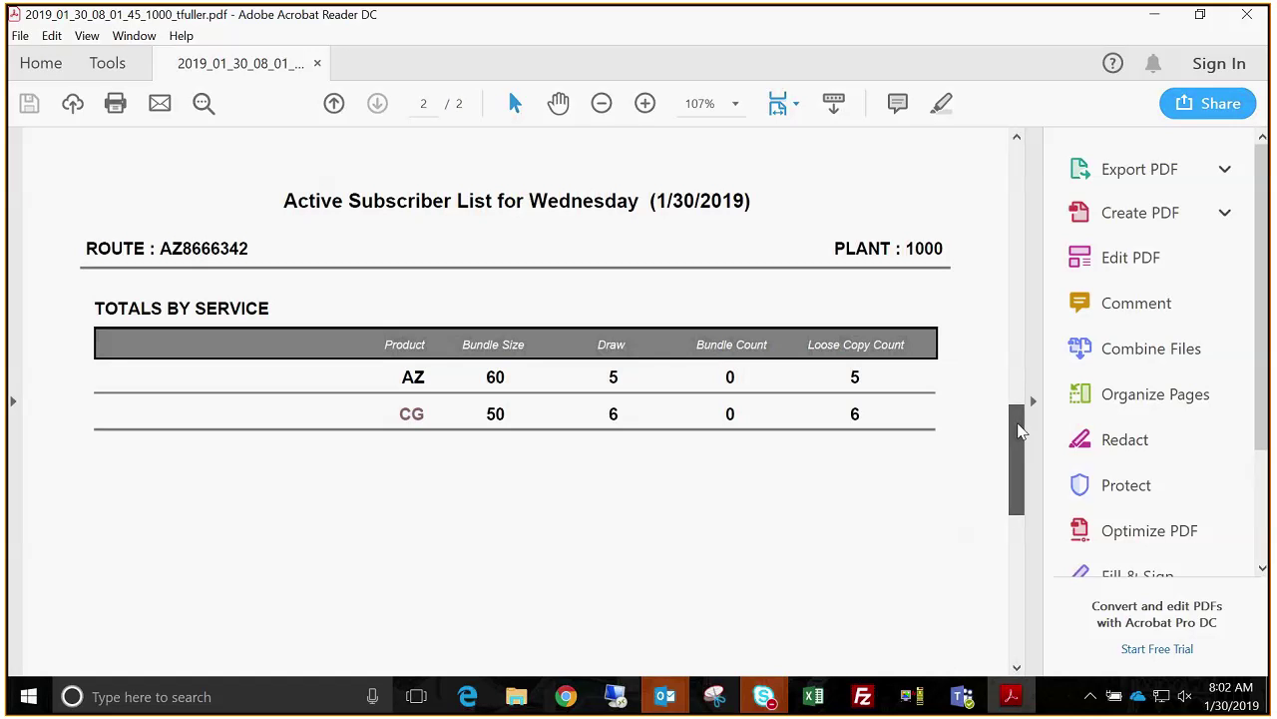
pyautogui.scroll(1, 1020, 431)
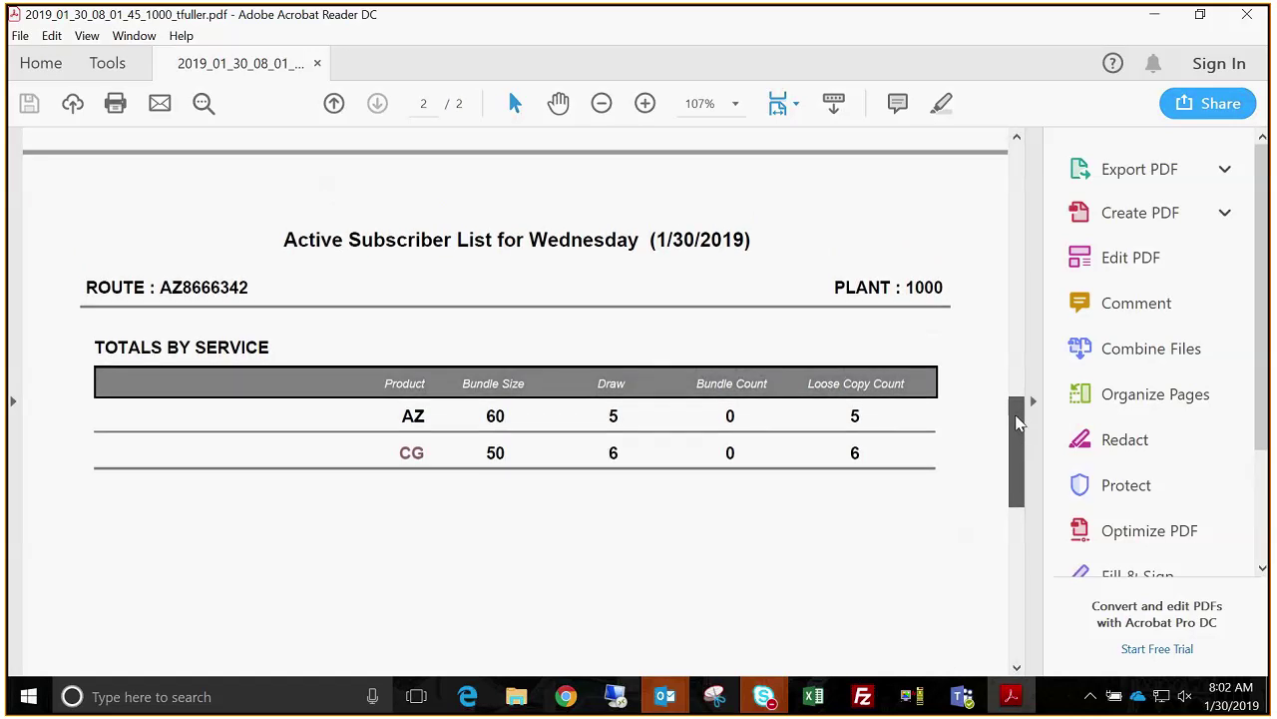
pyautogui.click(1245, 16)
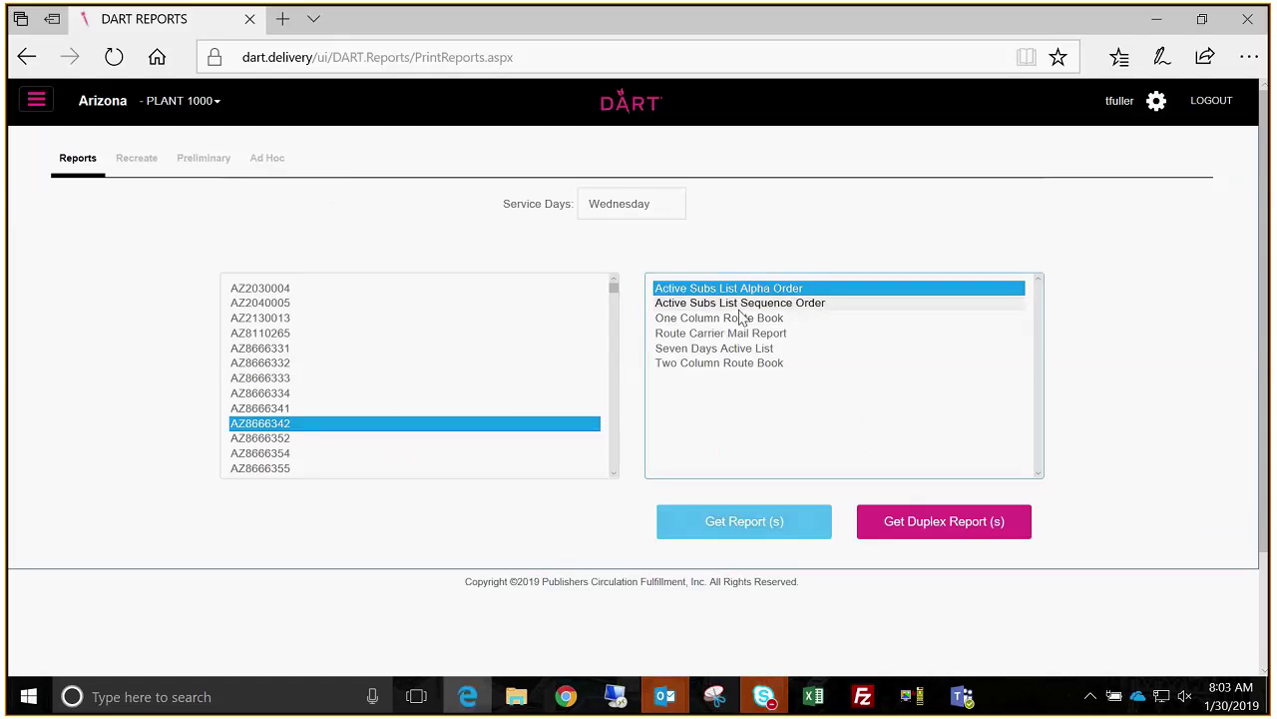
# Step: Generate the Active Subs List Sequence Order report for route AZ8666342 and open the resulting PDF
pyautogui.click(740, 305)
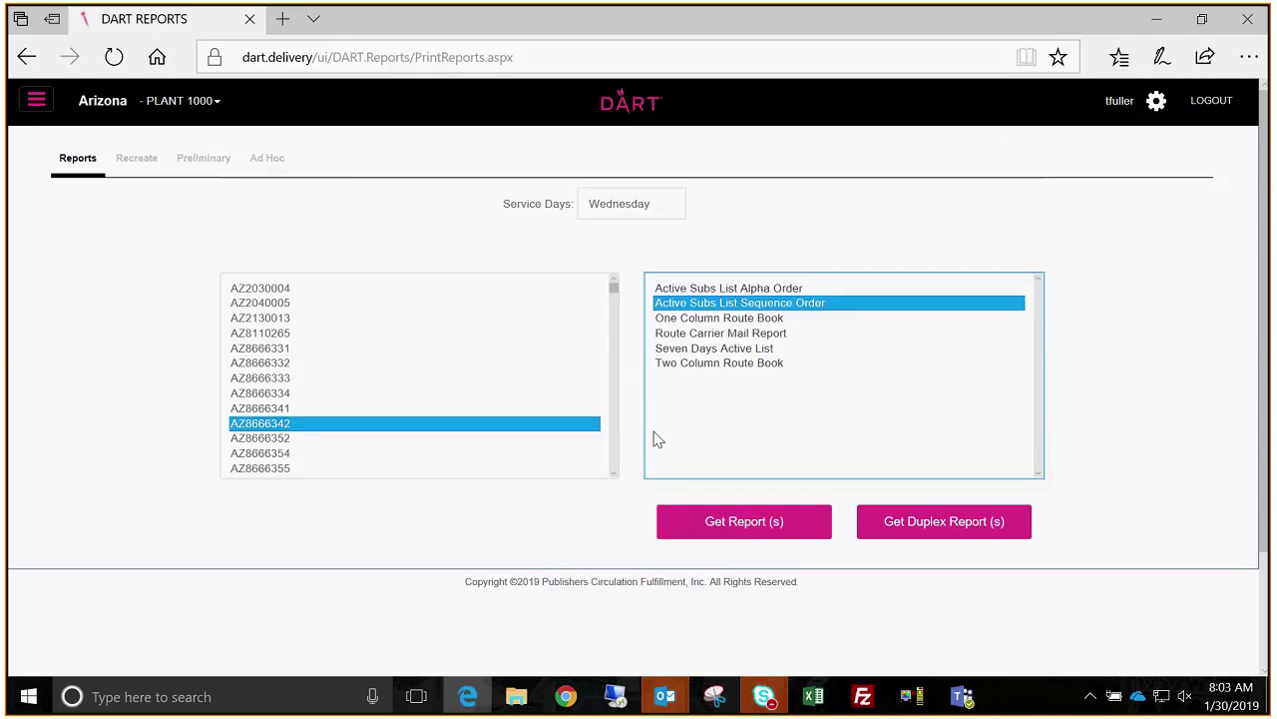
pyautogui.click(779, 529)
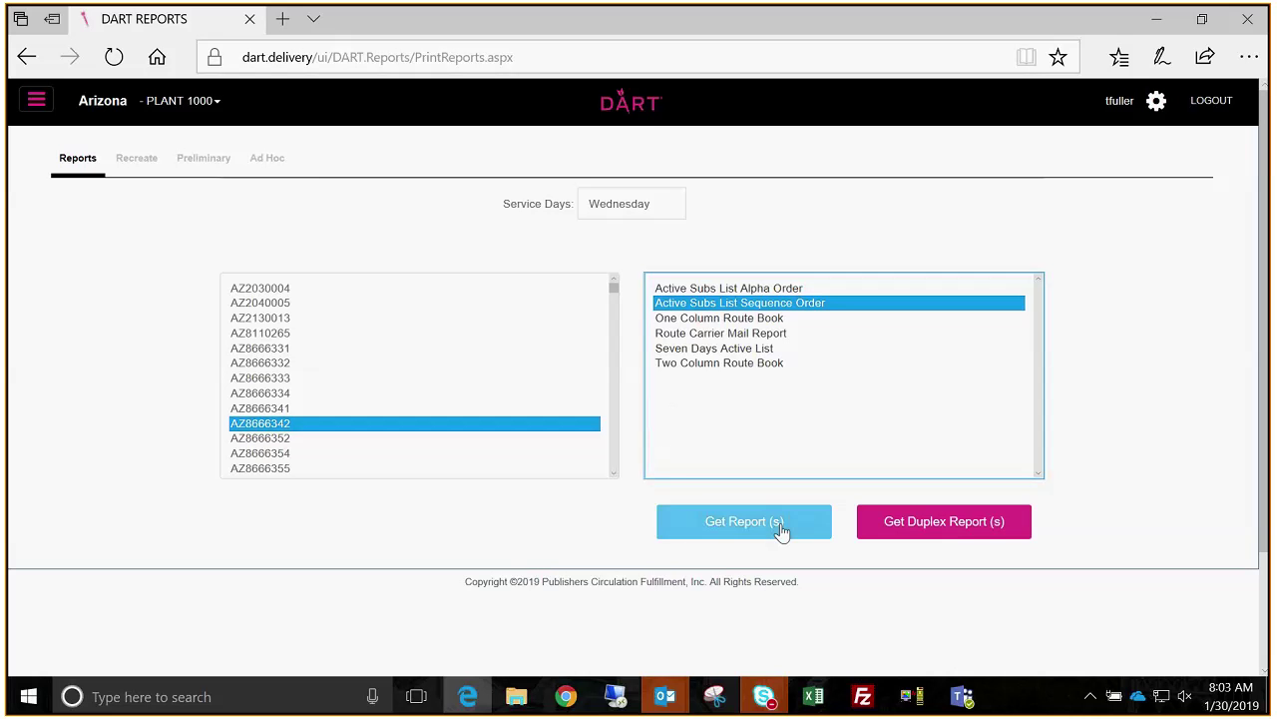
pyautogui.click(707, 636)
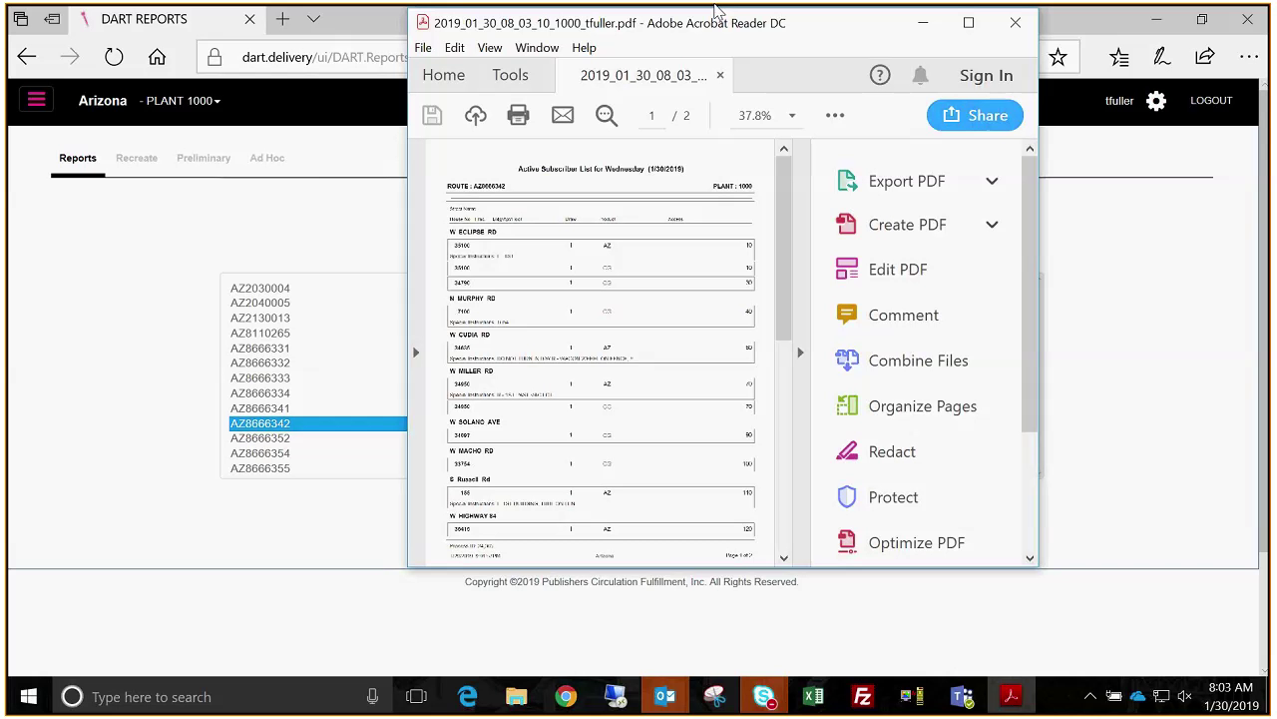
# Step: Maximize the sequence-ordered list, examine its special instructions and sequence numbers through the page 2 totals, and close it
pyautogui.doubleClick(714, 10)
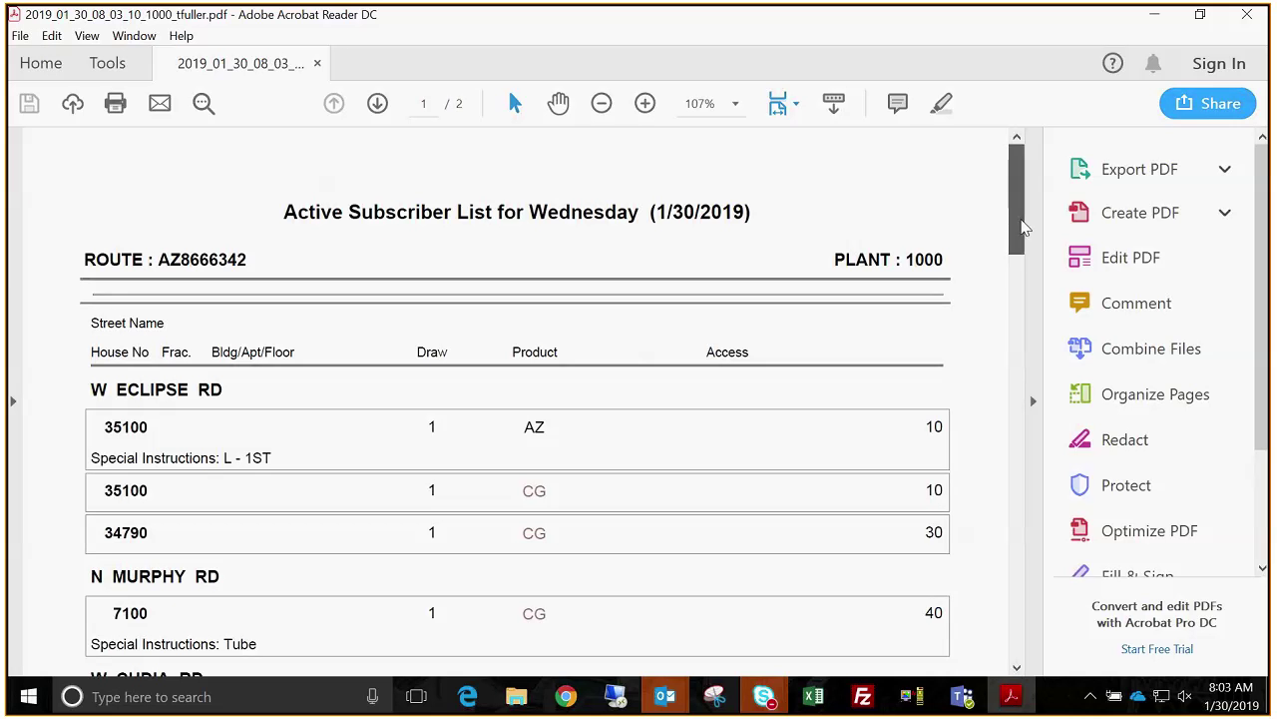
pyautogui.moveTo(1022, 228); pyautogui.dragTo(1019, 264)
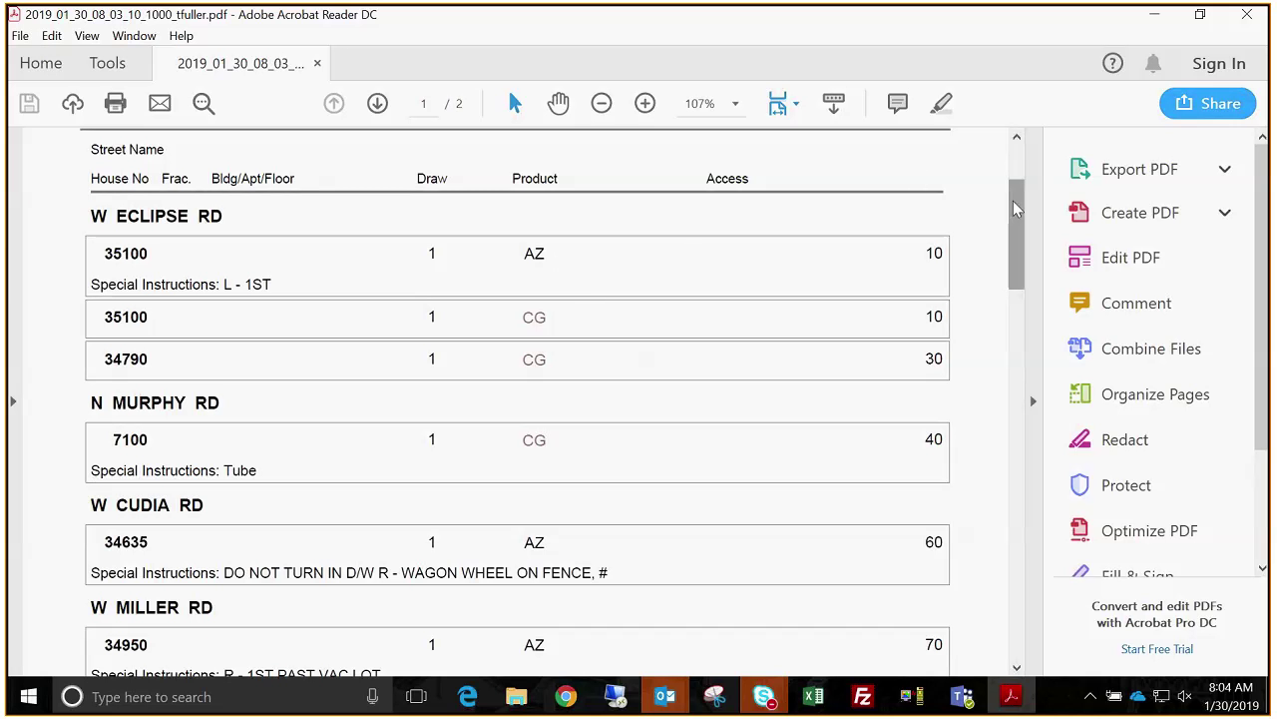
pyautogui.moveTo(1013, 201); pyautogui.dragTo(1015, 162)
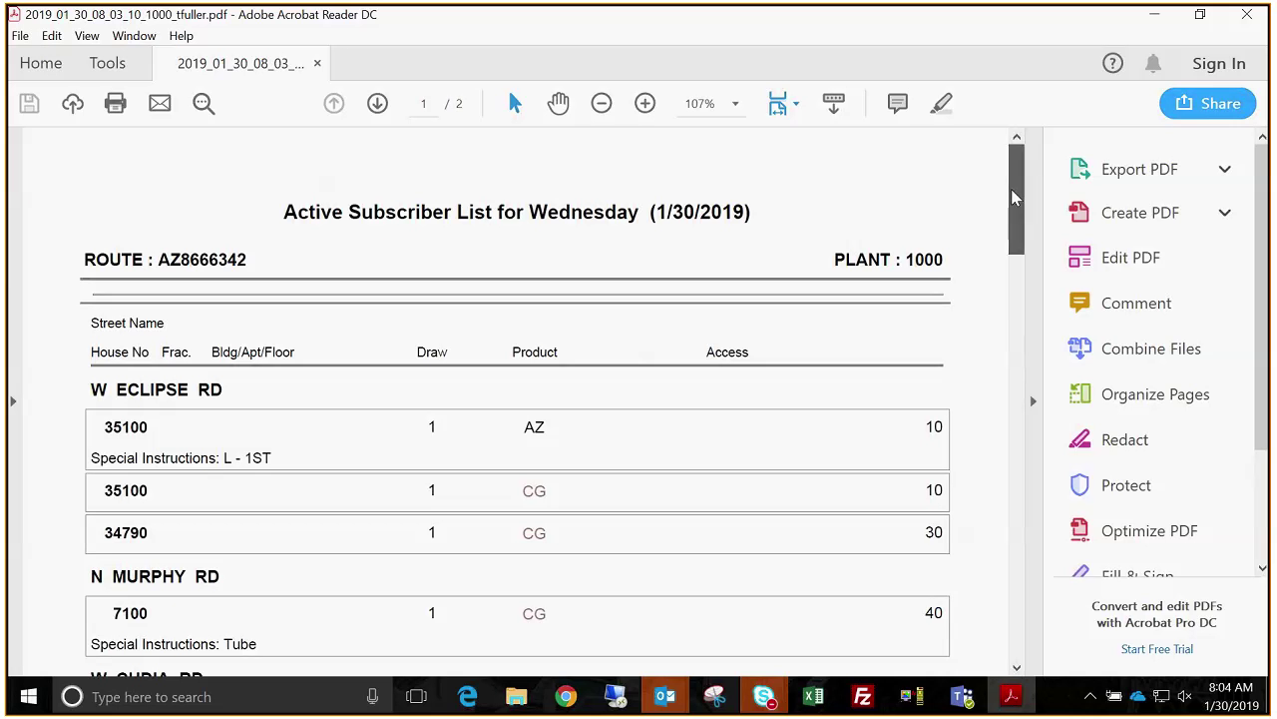
pyautogui.moveTo(1011, 197); pyautogui.dragTo(1001, 234)
pyautogui.scroll(-1, 1003, 236)
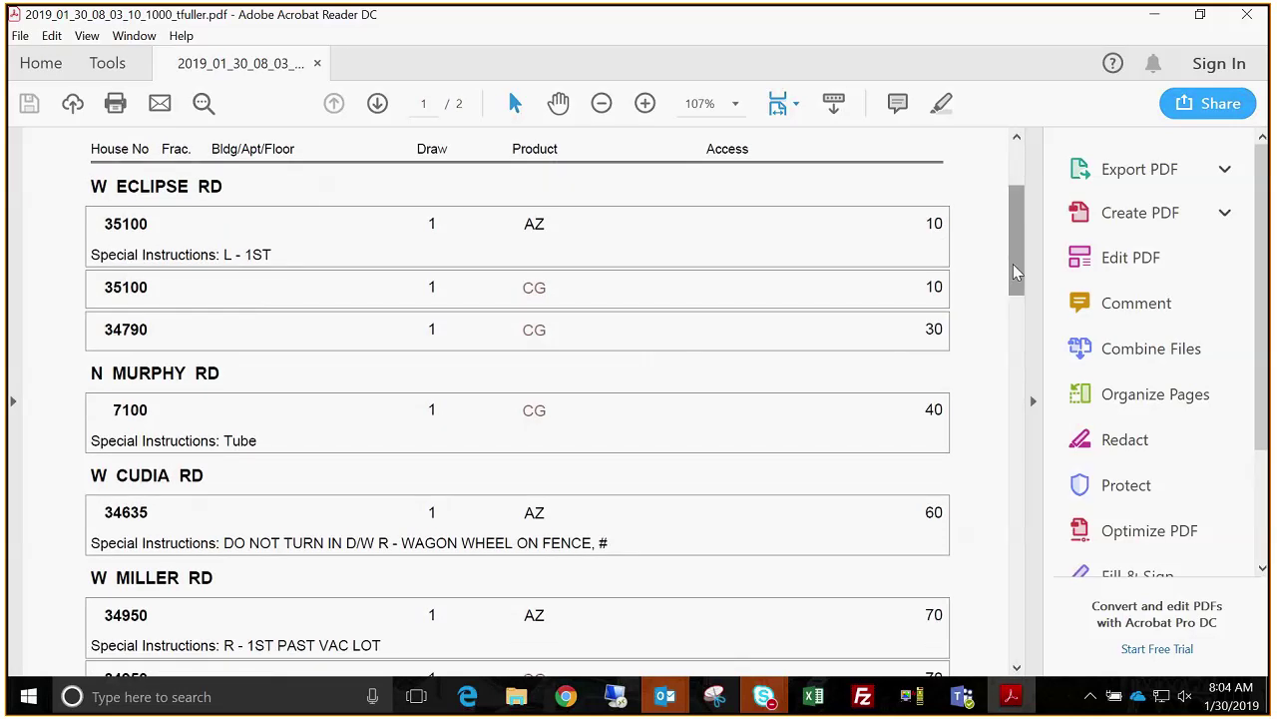
pyautogui.moveTo(1013, 266); pyautogui.dragTo(1013, 312)
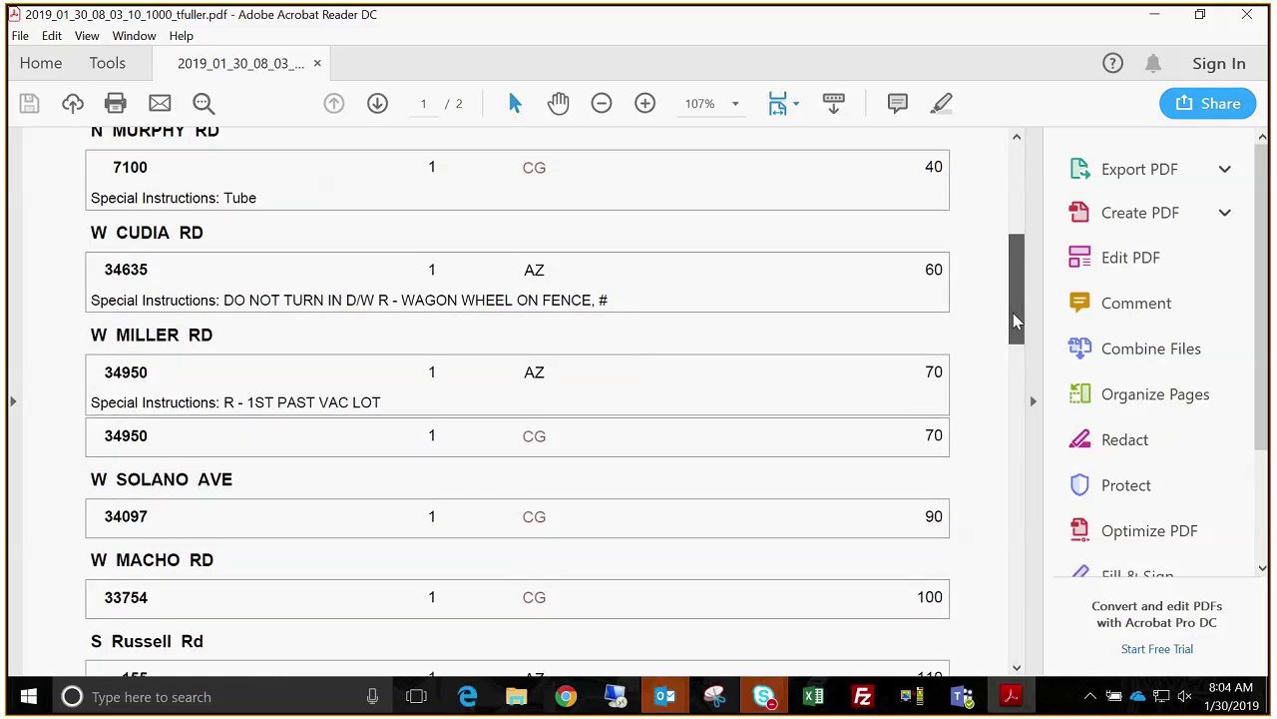
pyautogui.moveTo(1017, 256); pyautogui.dragTo(1017, 417)
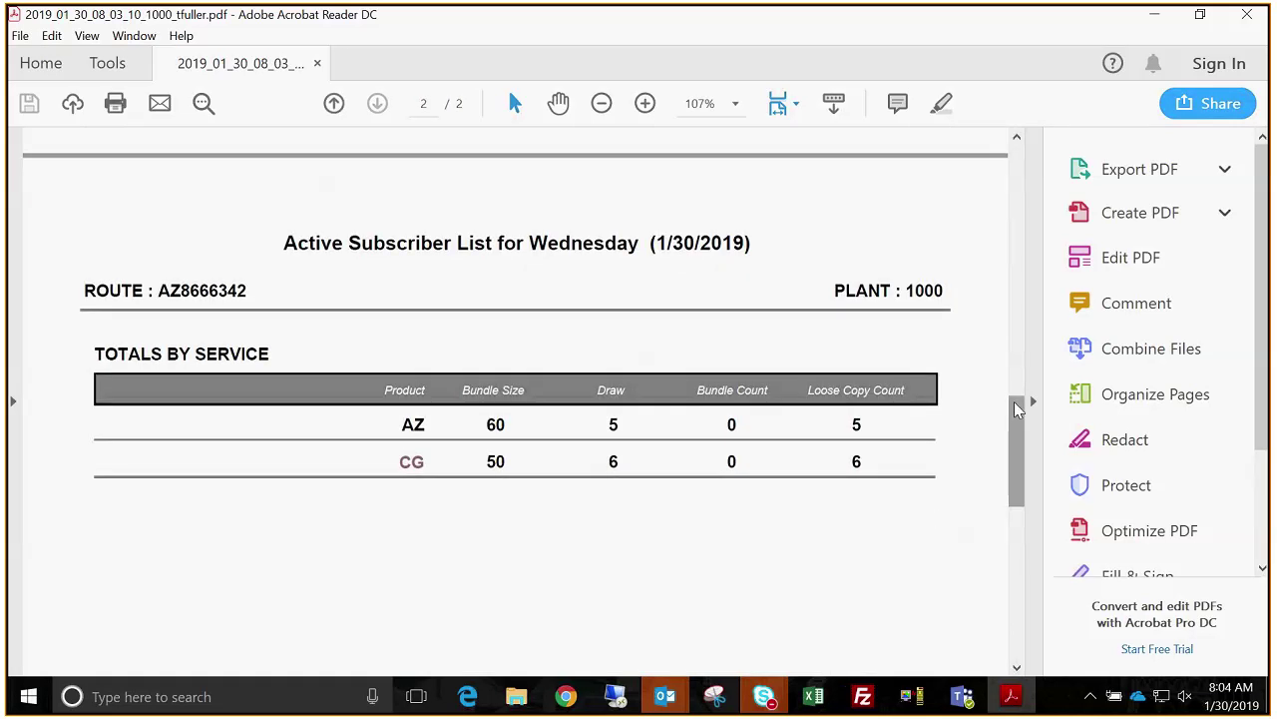
pyautogui.click(1245, 18)
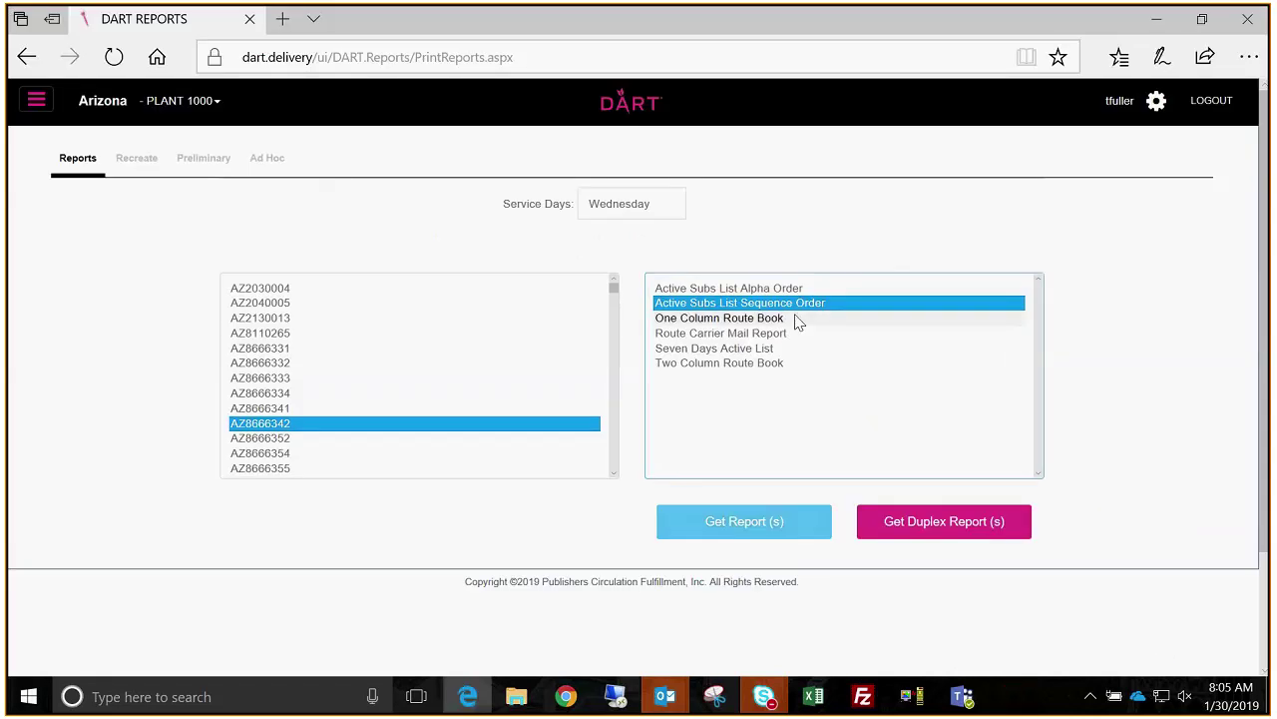
# Step: Generate the One Column Route Book for route AZ8666342 and open the resulting PDF
pyautogui.click(791, 319)
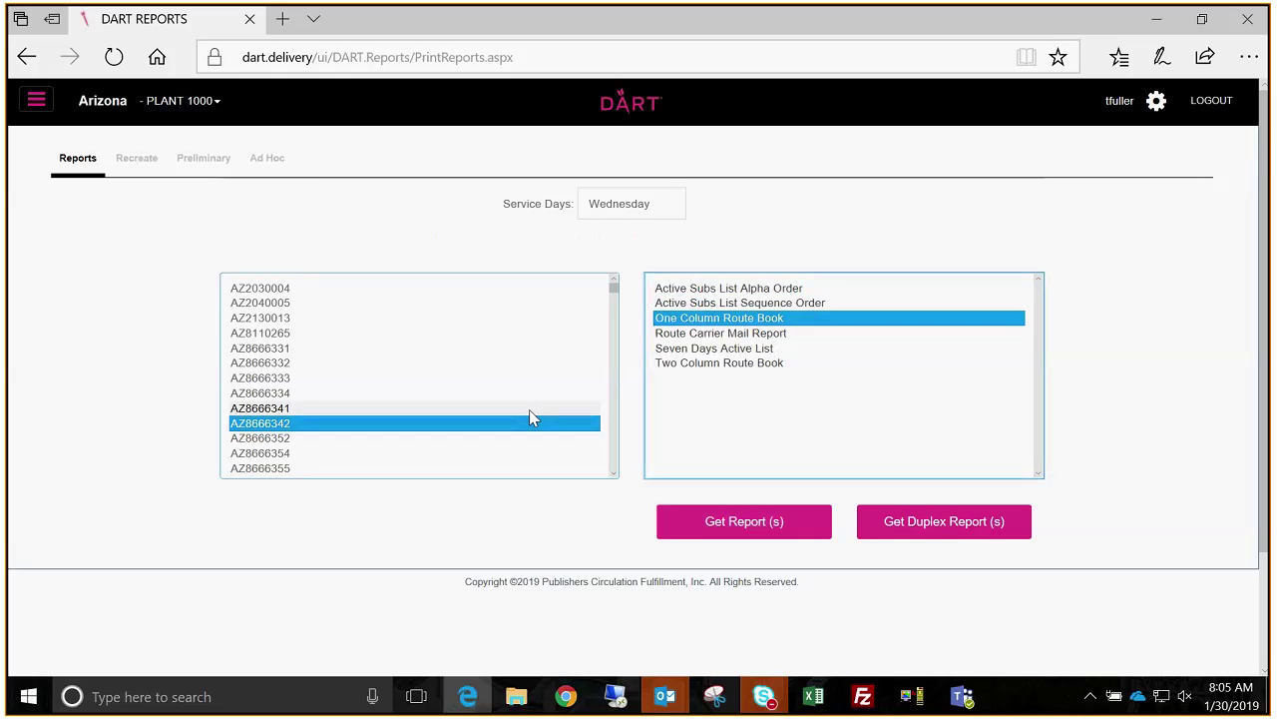
pyautogui.click(789, 534)
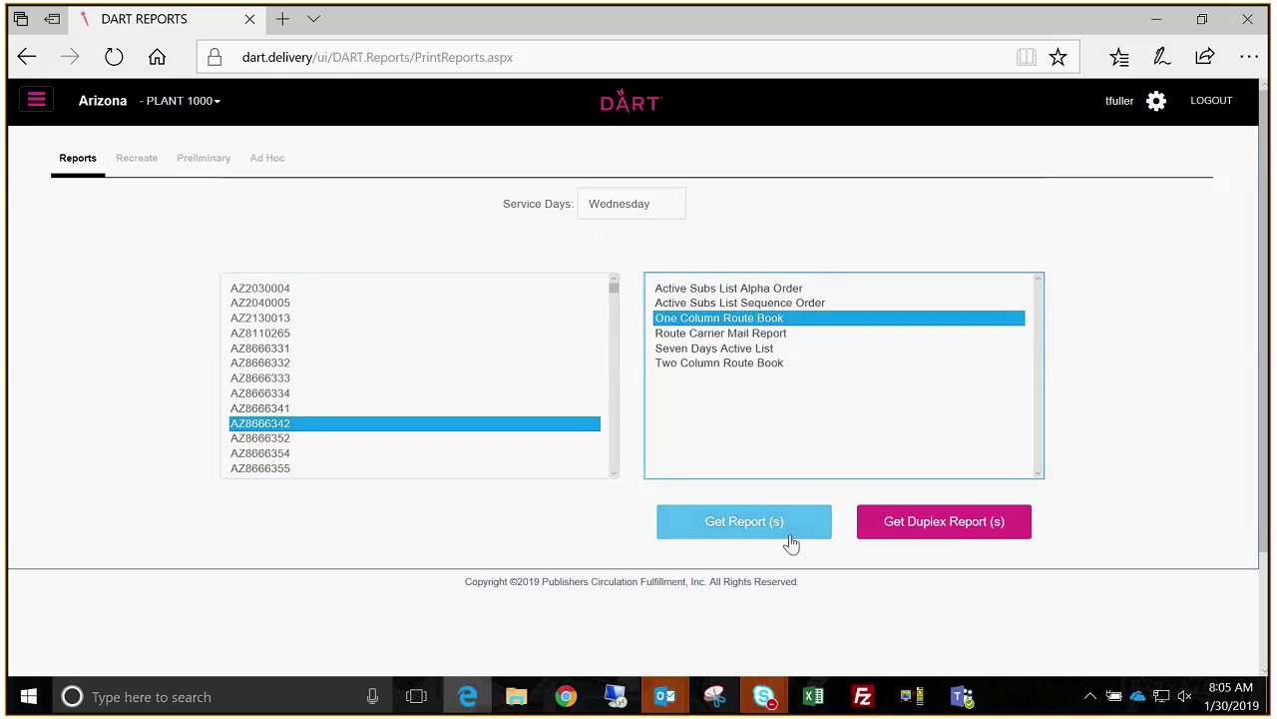
pyautogui.click(731, 628)
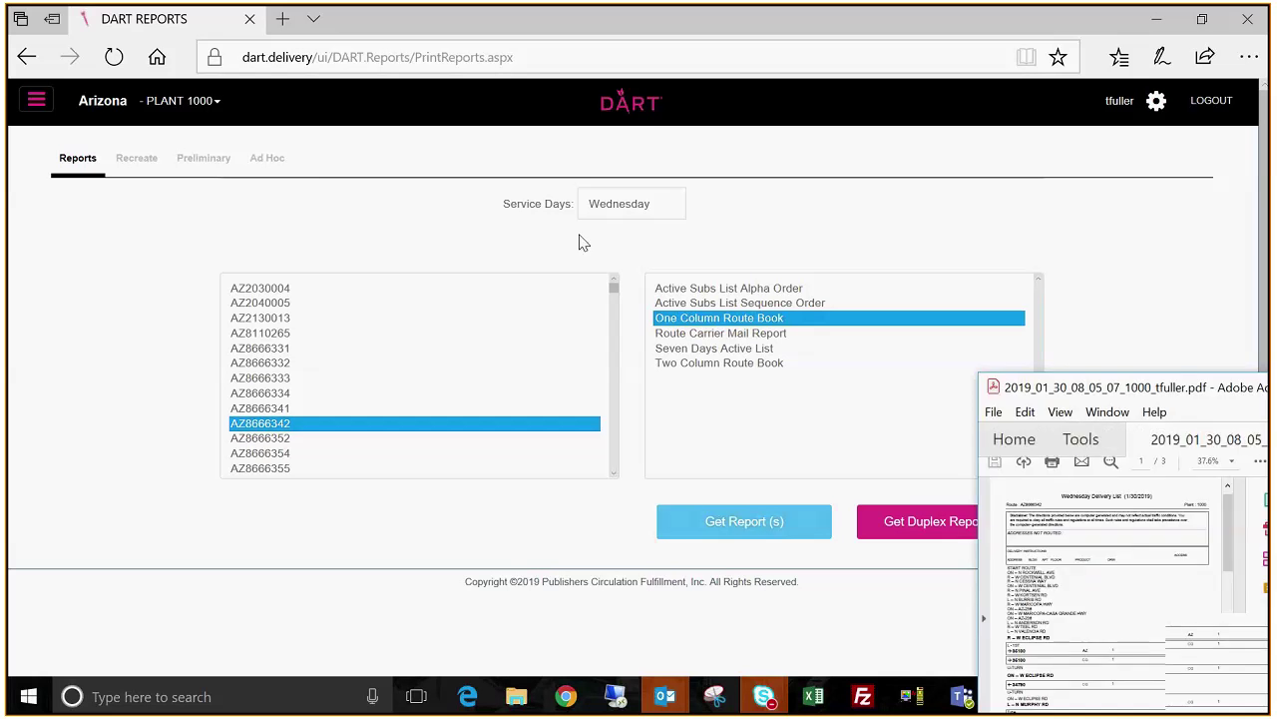
# Step: Maximize the Wednesday Delivery List and review the driving directions and delivery stops through the end of page 1
pyautogui.moveTo(593, 118); pyautogui.dragTo(589, 12)
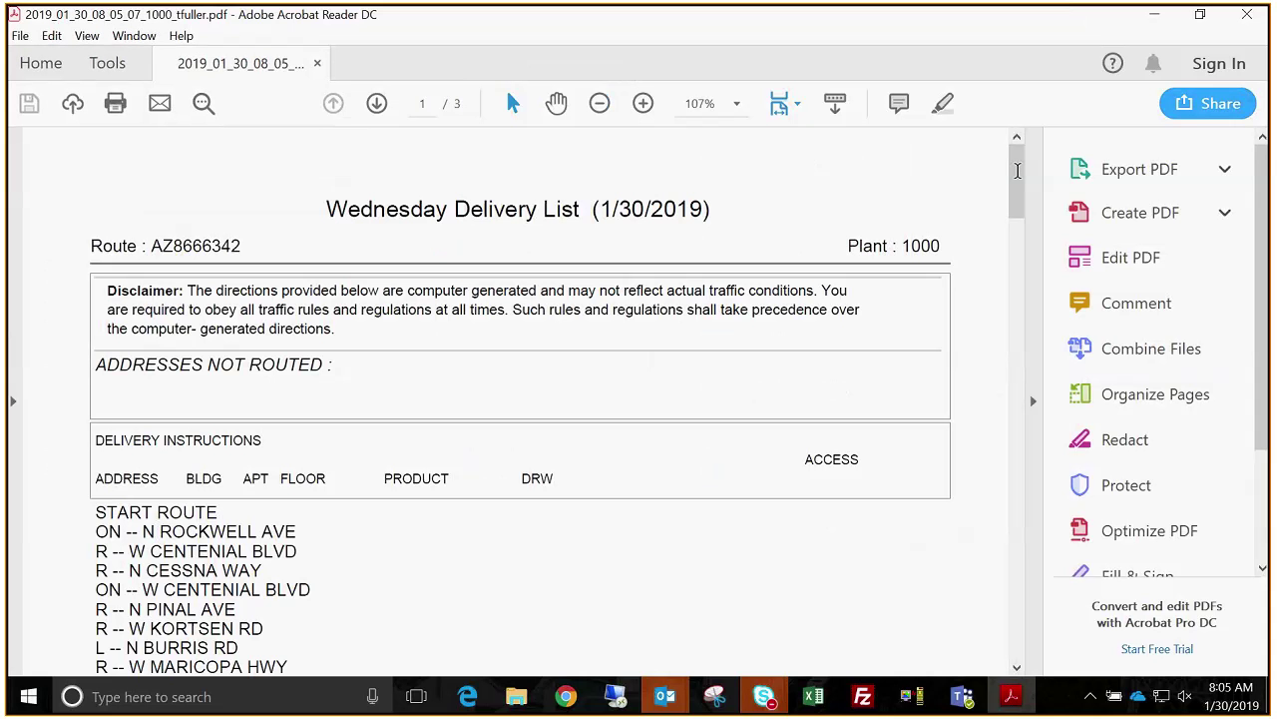
pyautogui.scroll(-3, 1016, 176)
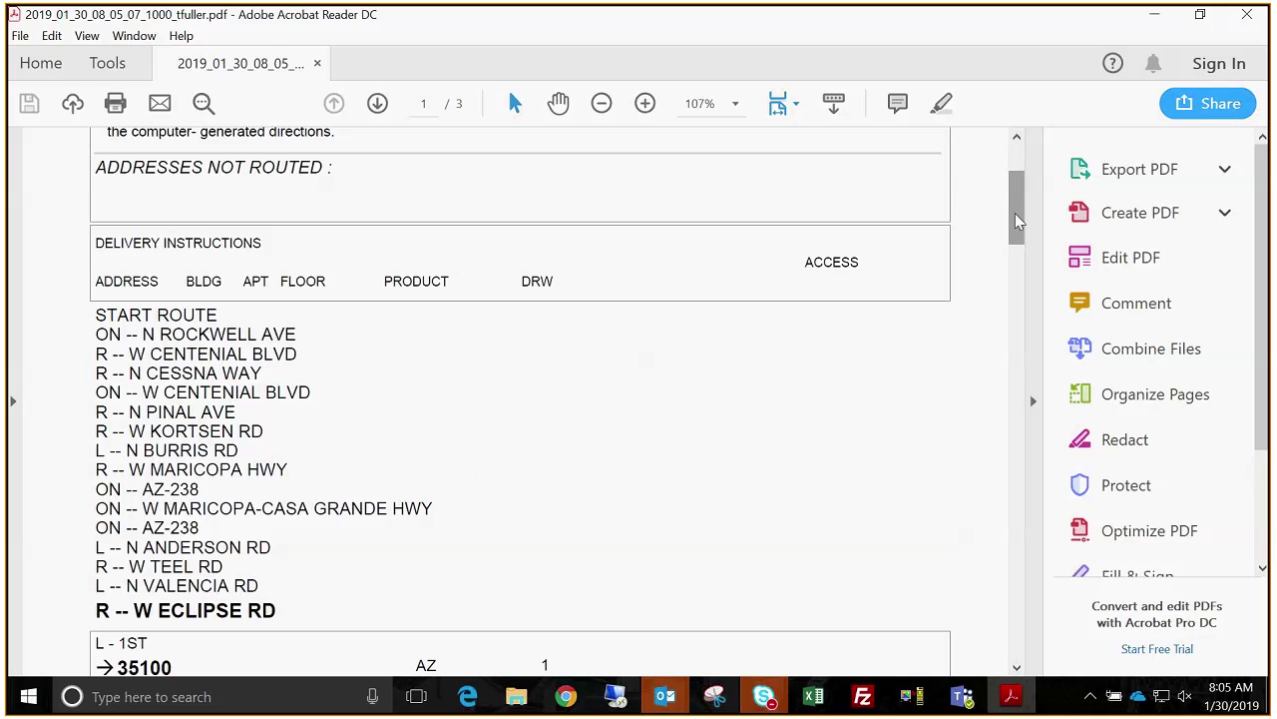
pyautogui.scroll(-1, 1018, 221)
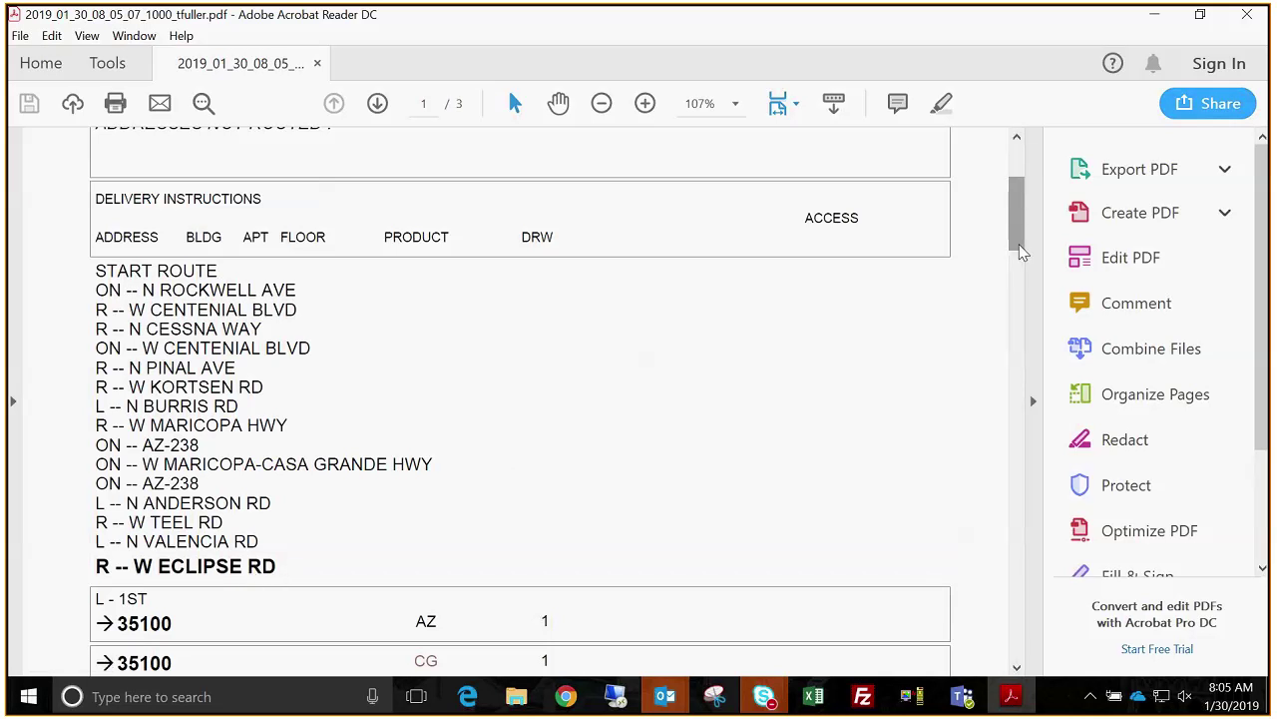
pyautogui.moveTo(1020, 252); pyautogui.dragTo(1014, 259)
pyautogui.scroll(-1, 168, 524)
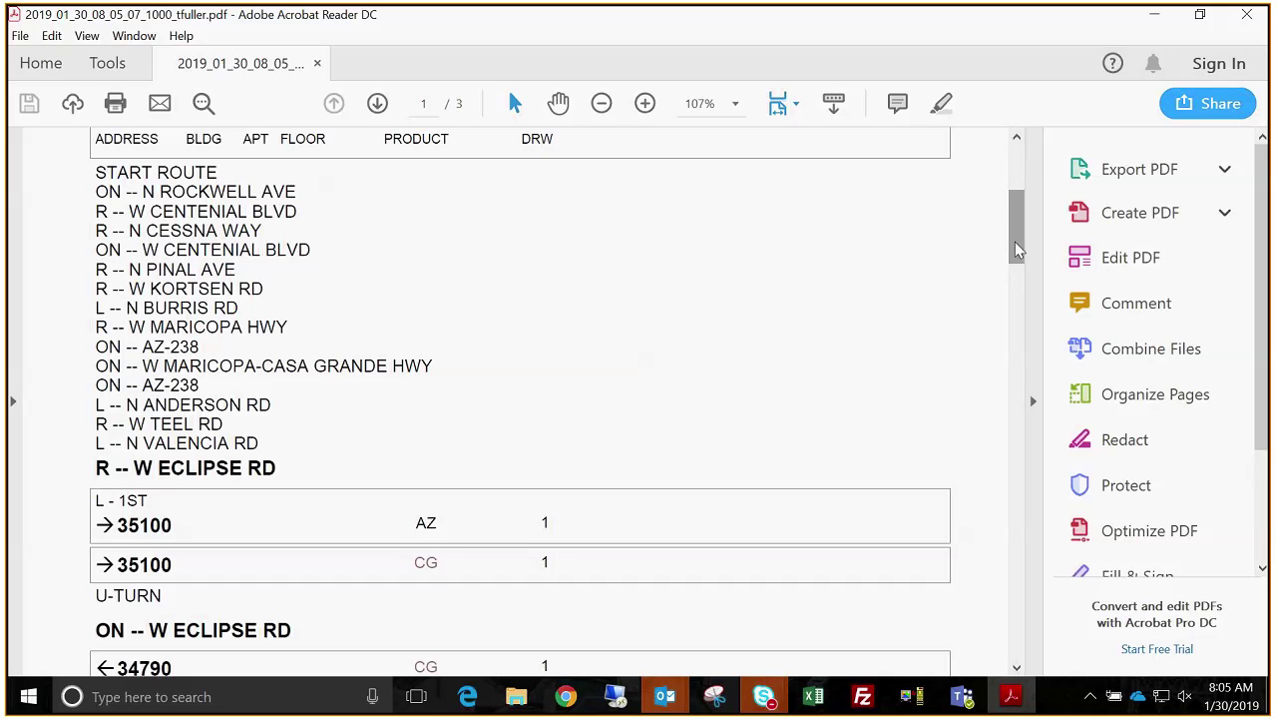
pyautogui.moveTo(1013, 225); pyautogui.dragTo(1007, 246)
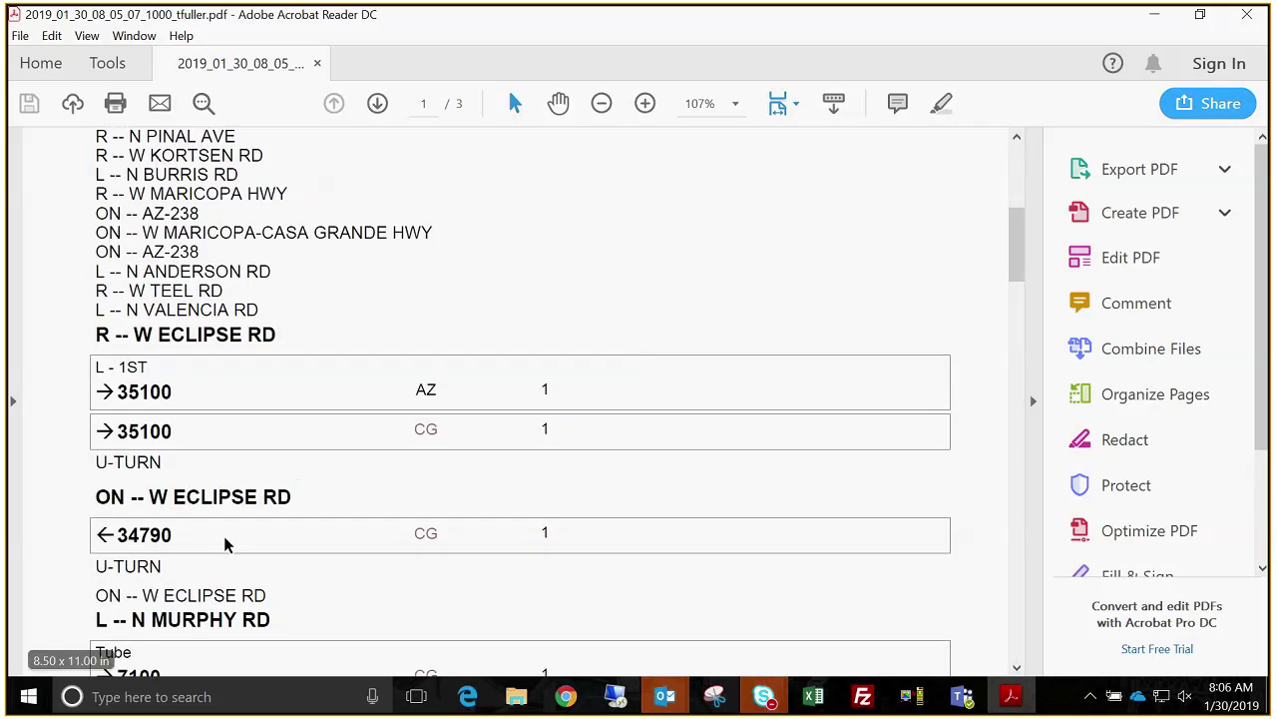
pyautogui.moveTo(1020, 271); pyautogui.dragTo(1002, 319)
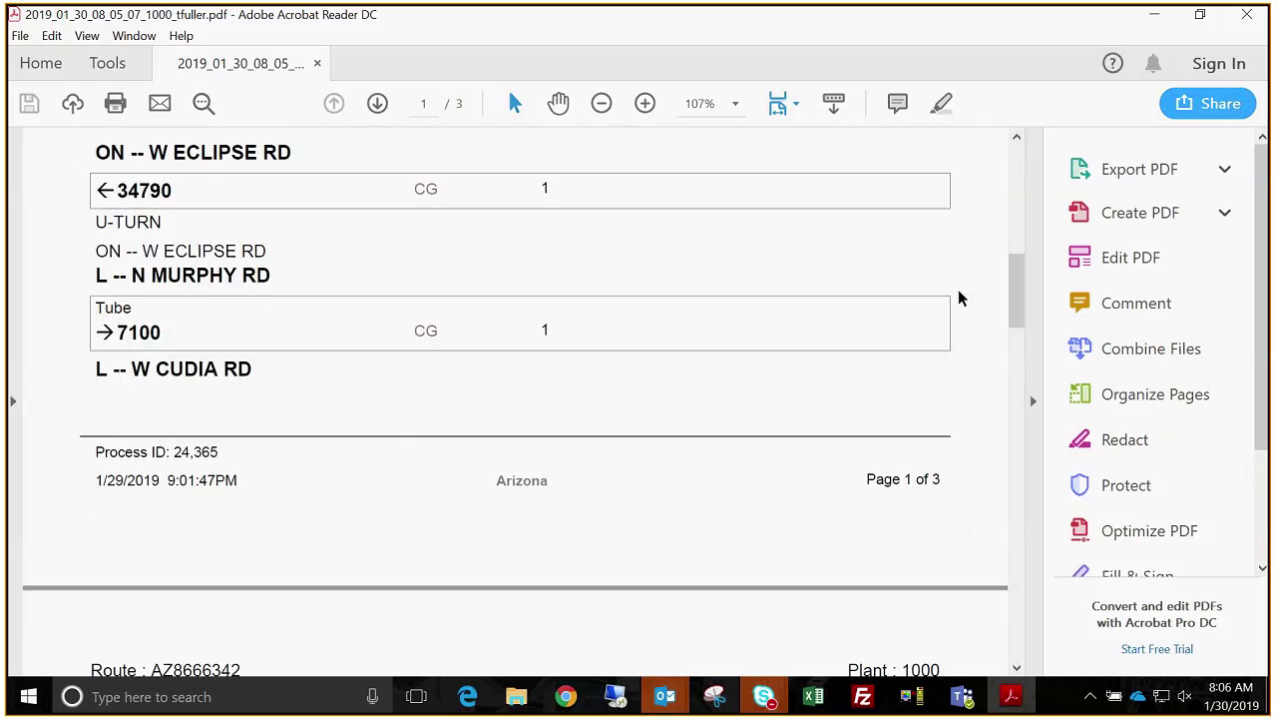
# Step: Examine the Route Totals on page 3 of the delivery list, including service totals, miles and times, and close the PDF
pyautogui.moveTo(1014, 269); pyautogui.dragTo(995, 524)
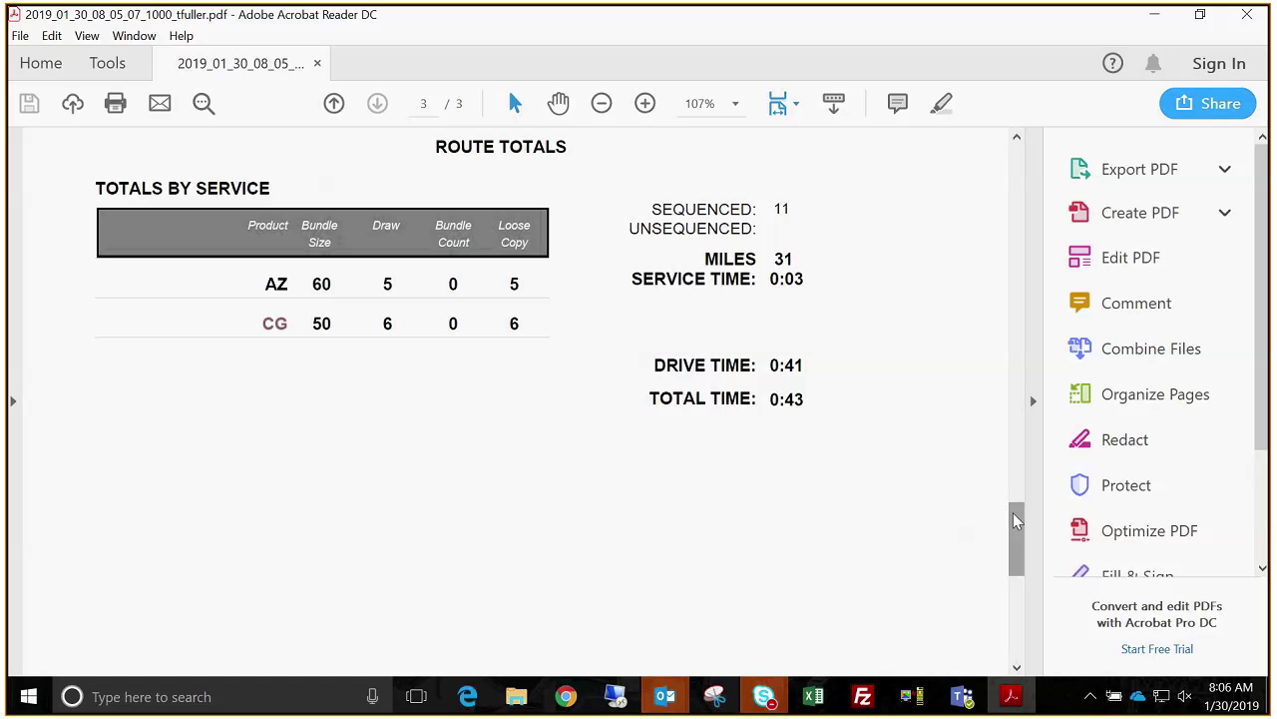
pyautogui.scroll(-1, 1013, 512)
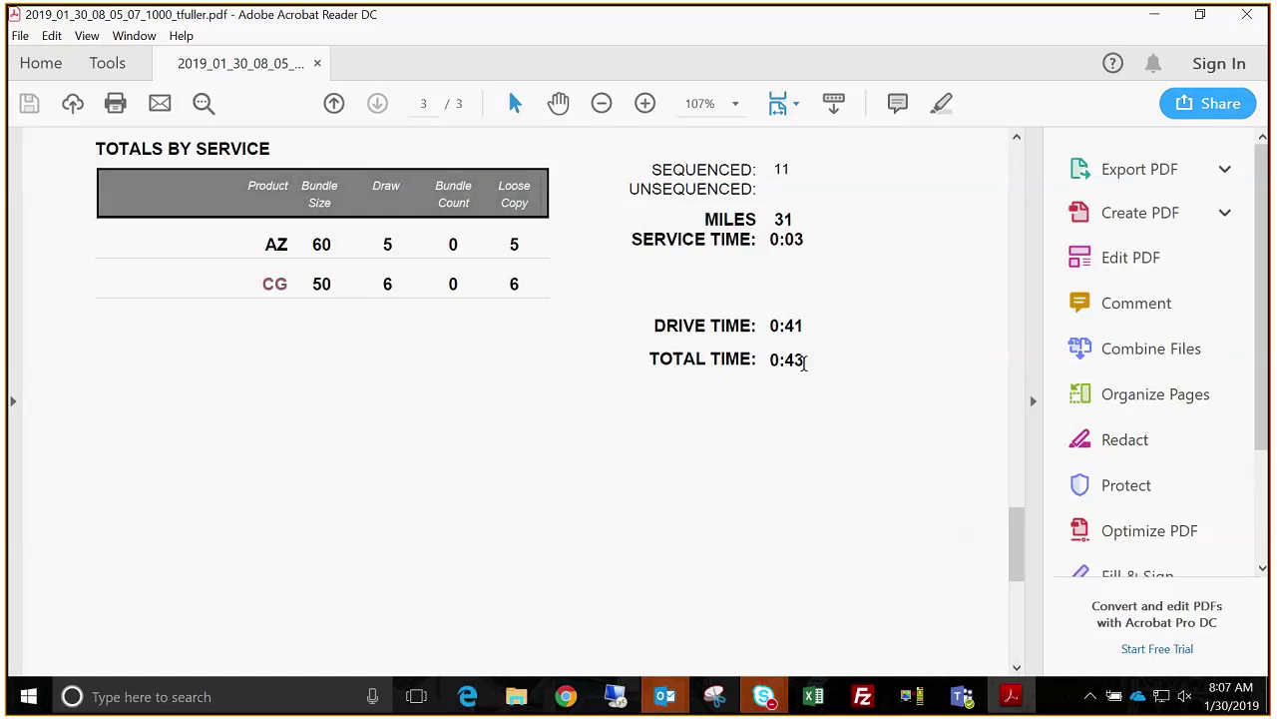
pyautogui.click(1015, 527)
pyautogui.moveTo(1015, 527); pyautogui.dragTo(979, 487)
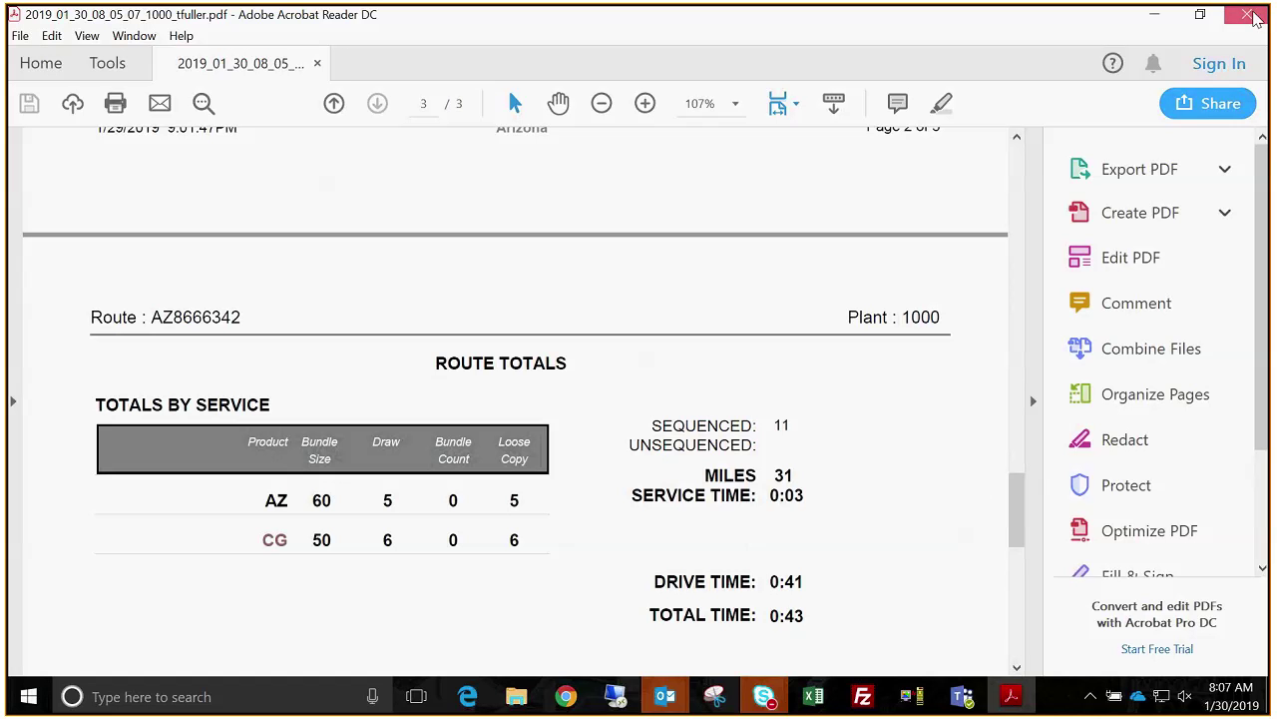
pyautogui.click(1248, 17)
# Step: Generate the Two Column Route Book for route AZ8666342, open the resulting PDF, and maximize its window
pyautogui.click(719, 362)
pyautogui.click(743, 521)
pyautogui.click(713, 636)
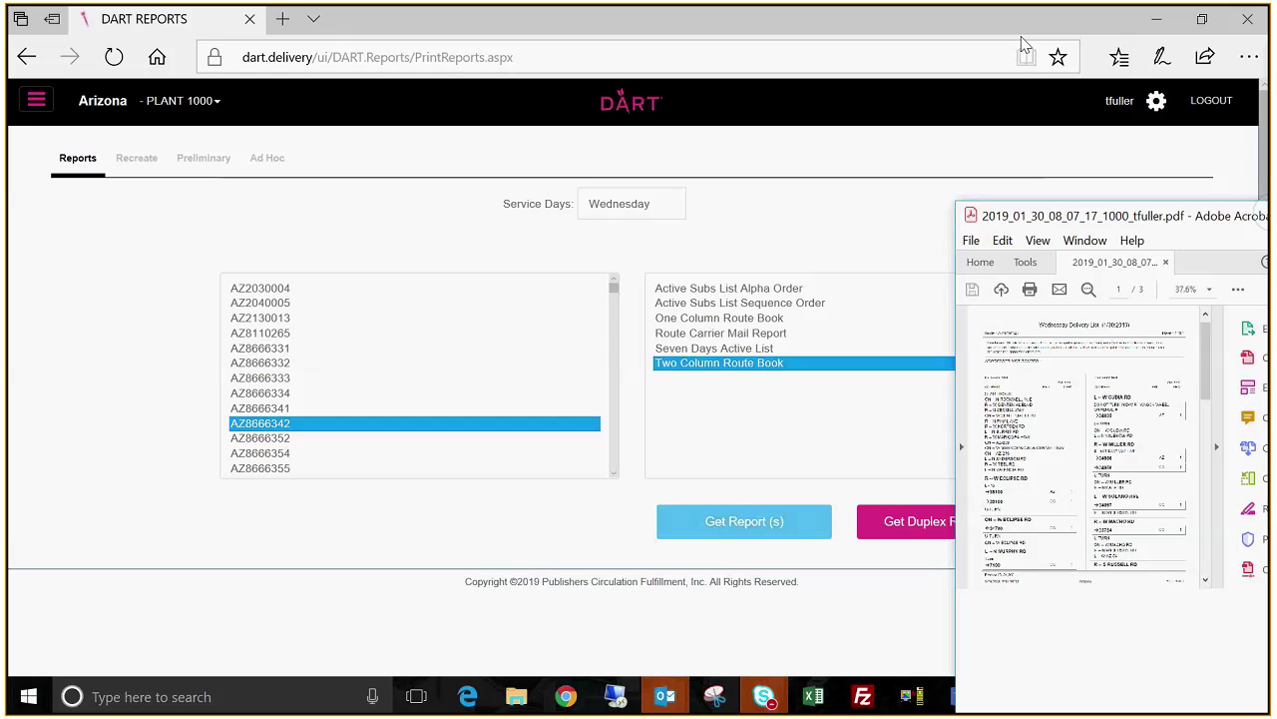
pyautogui.moveTo(966, 12); pyautogui.dragTo(692, 12)
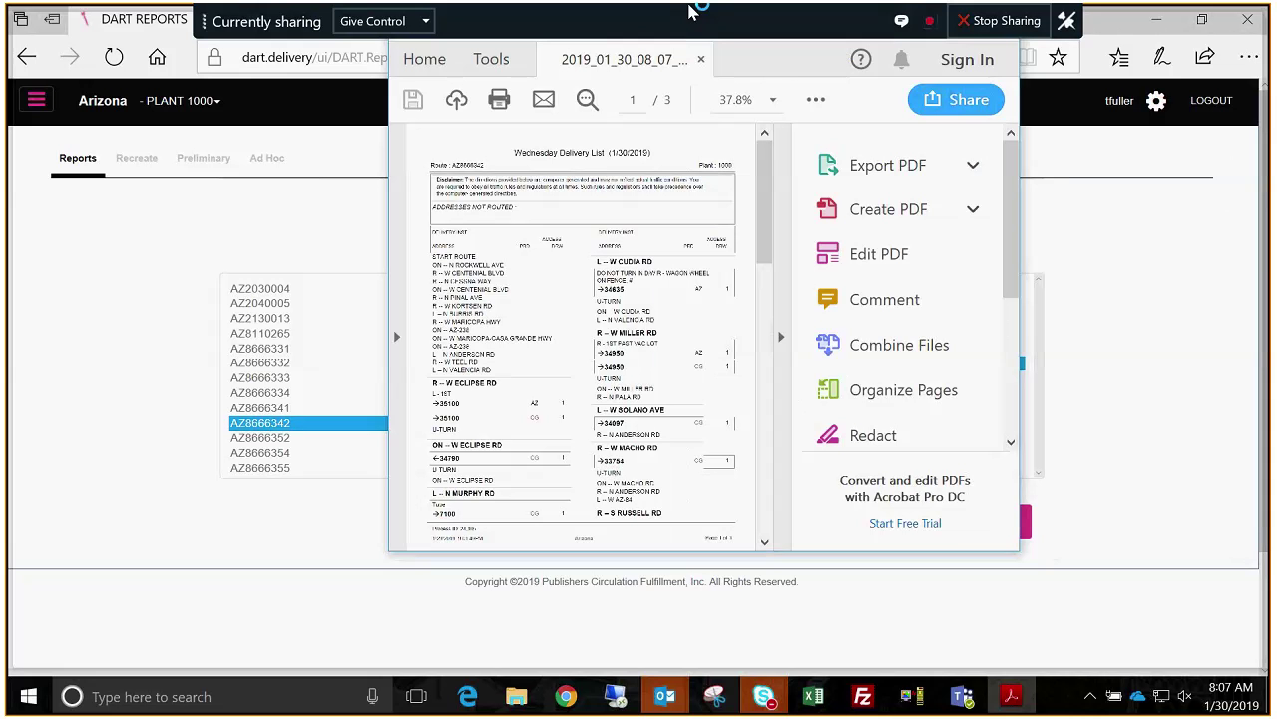
# Step: Examine the two-column Wednesday Delivery List from the page 1 directions through the Route Totals on page 3, and return to its beginning
pyautogui.moveTo(688, 10); pyautogui.dragTo(646, 62)
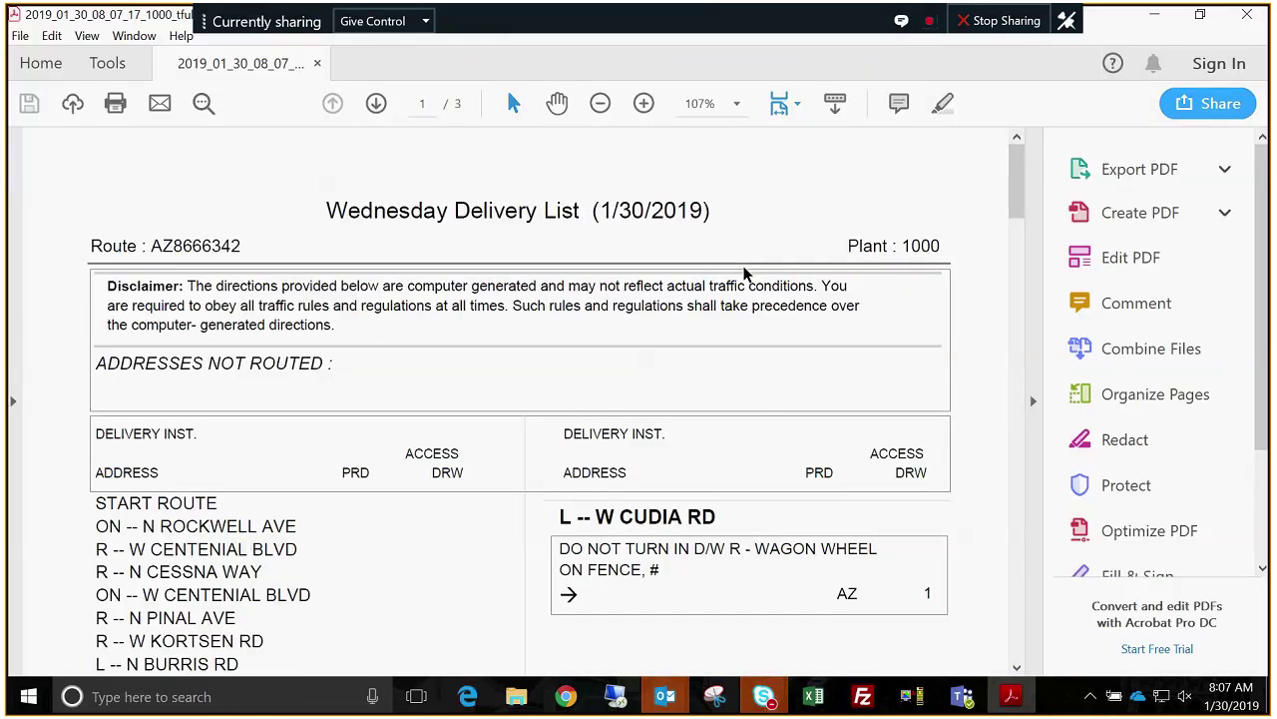
pyautogui.moveTo(1016, 175); pyautogui.dragTo(1046, 255)
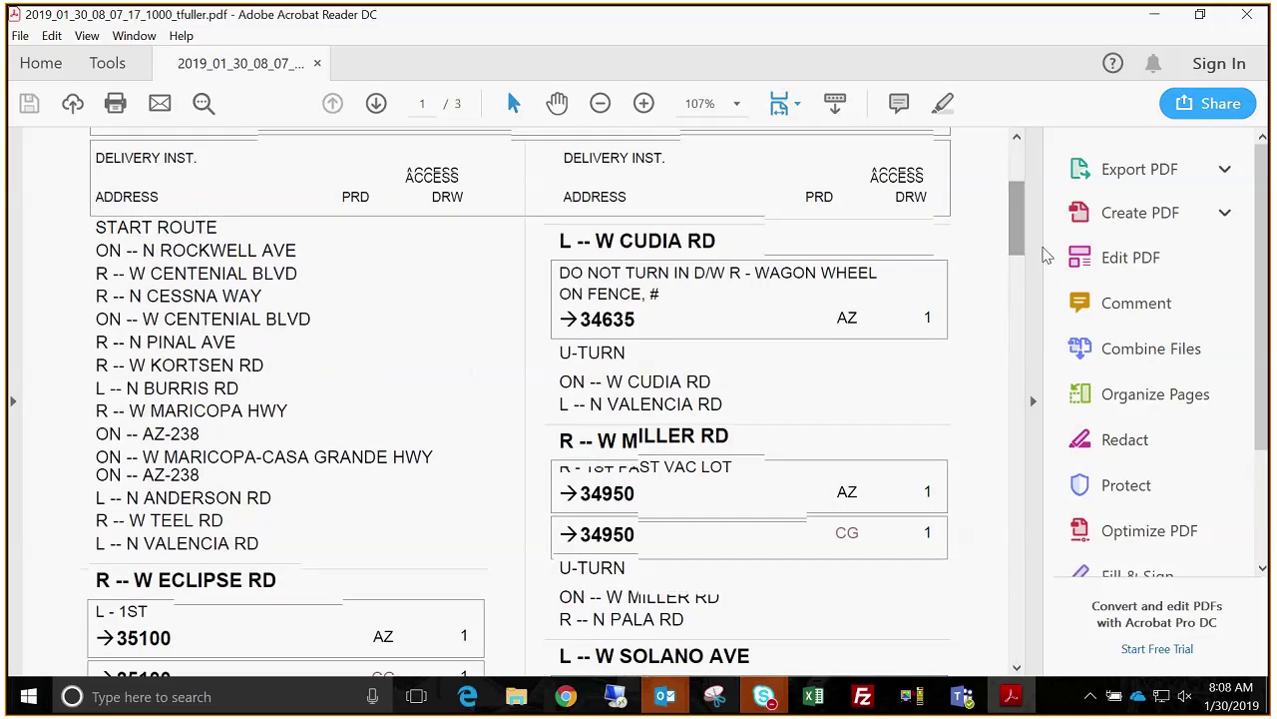
pyautogui.moveTo(1020, 220); pyautogui.dragTo(1003, 361)
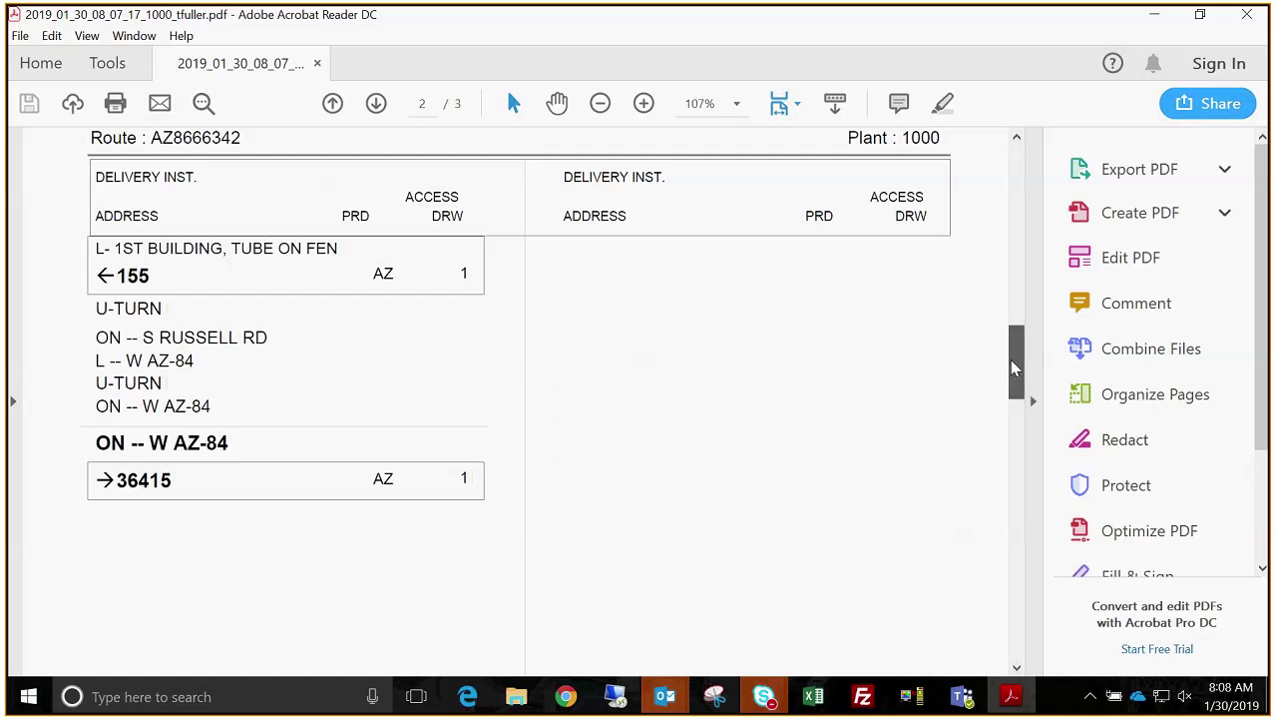
pyautogui.moveTo(1011, 361); pyautogui.dragTo(1011, 454)
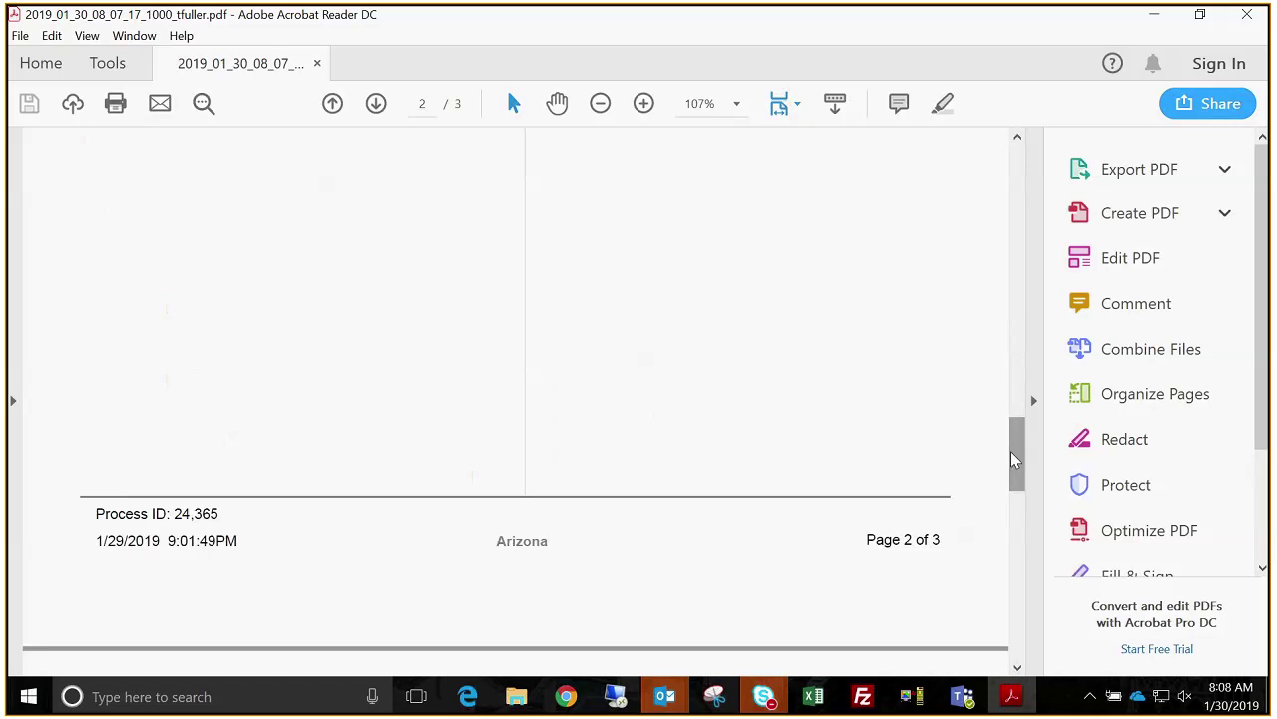
pyautogui.moveTo(1015, 444); pyautogui.dragTo(1011, 525)
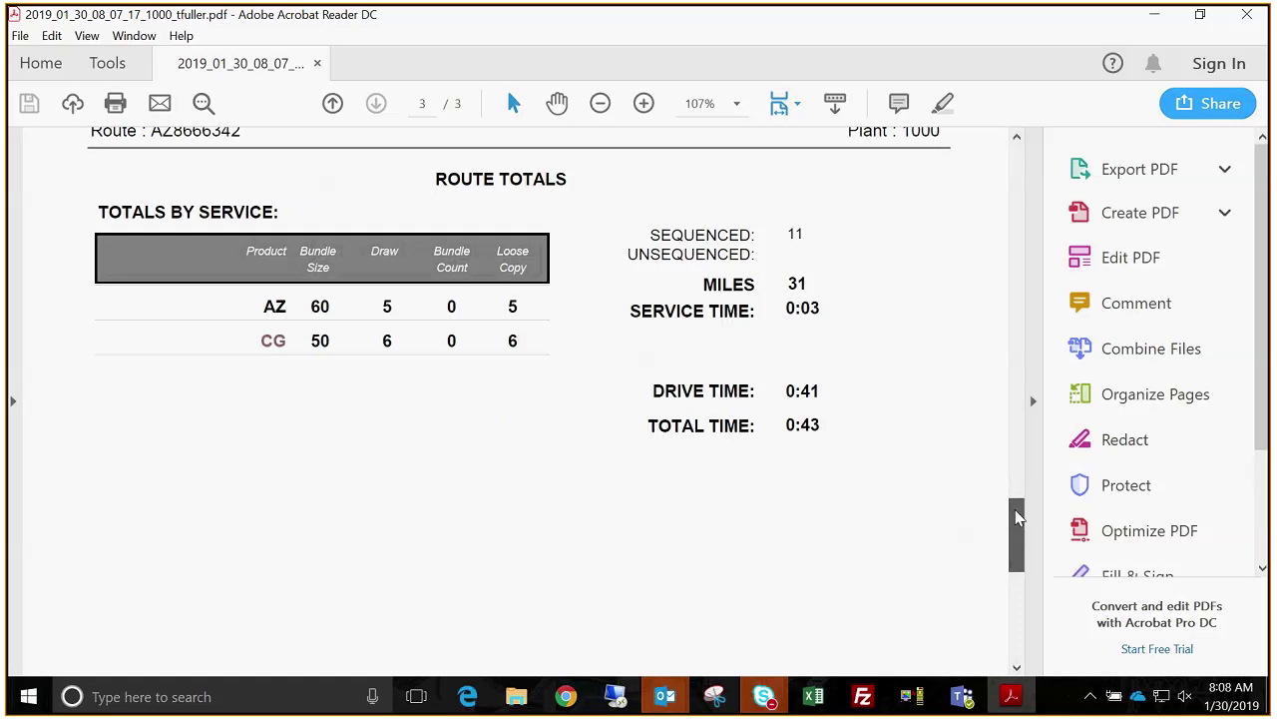
pyautogui.moveTo(1015, 510); pyautogui.dragTo(1028, 302)
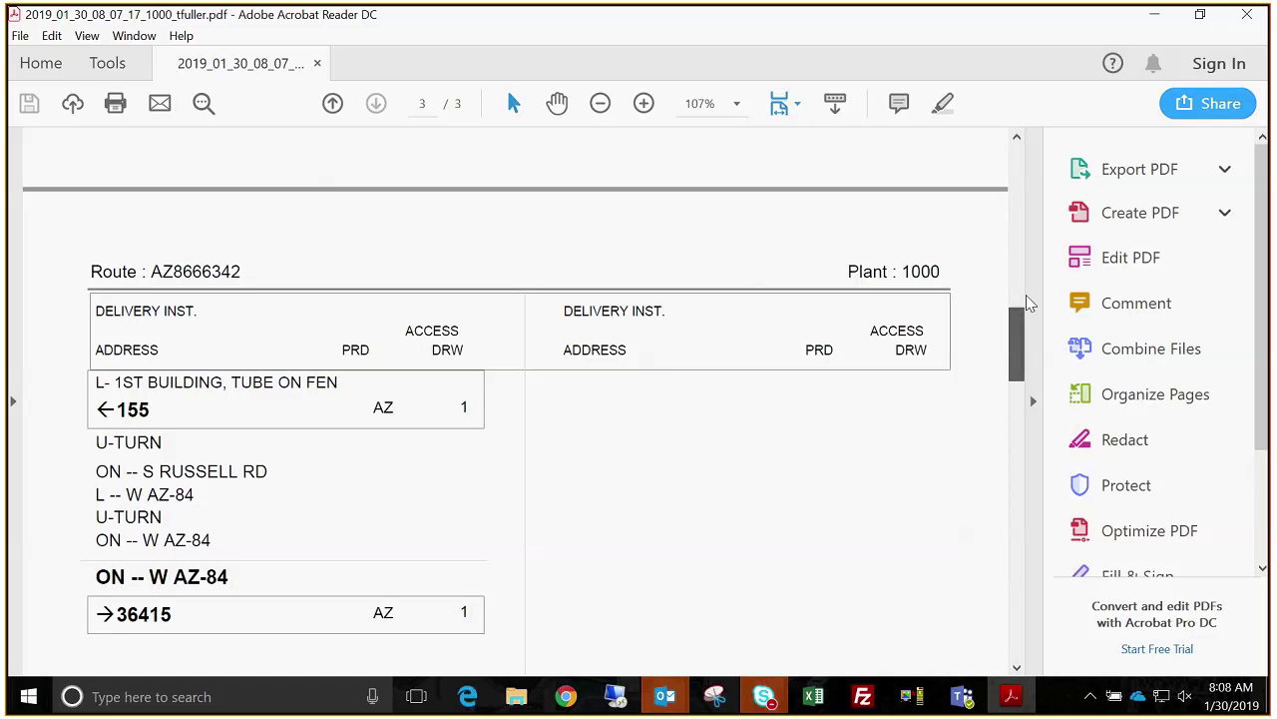
pyautogui.moveTo(1026, 296); pyautogui.dragTo(1025, 169)
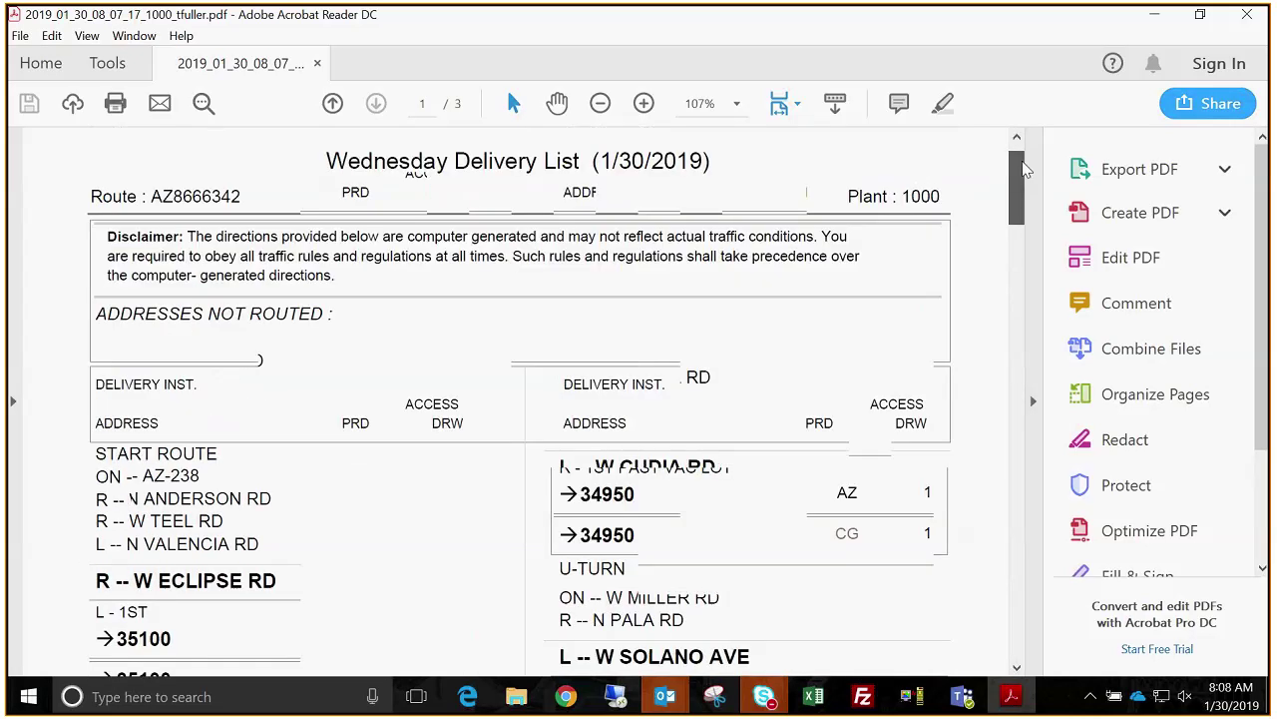
pyautogui.click(1017, 138)
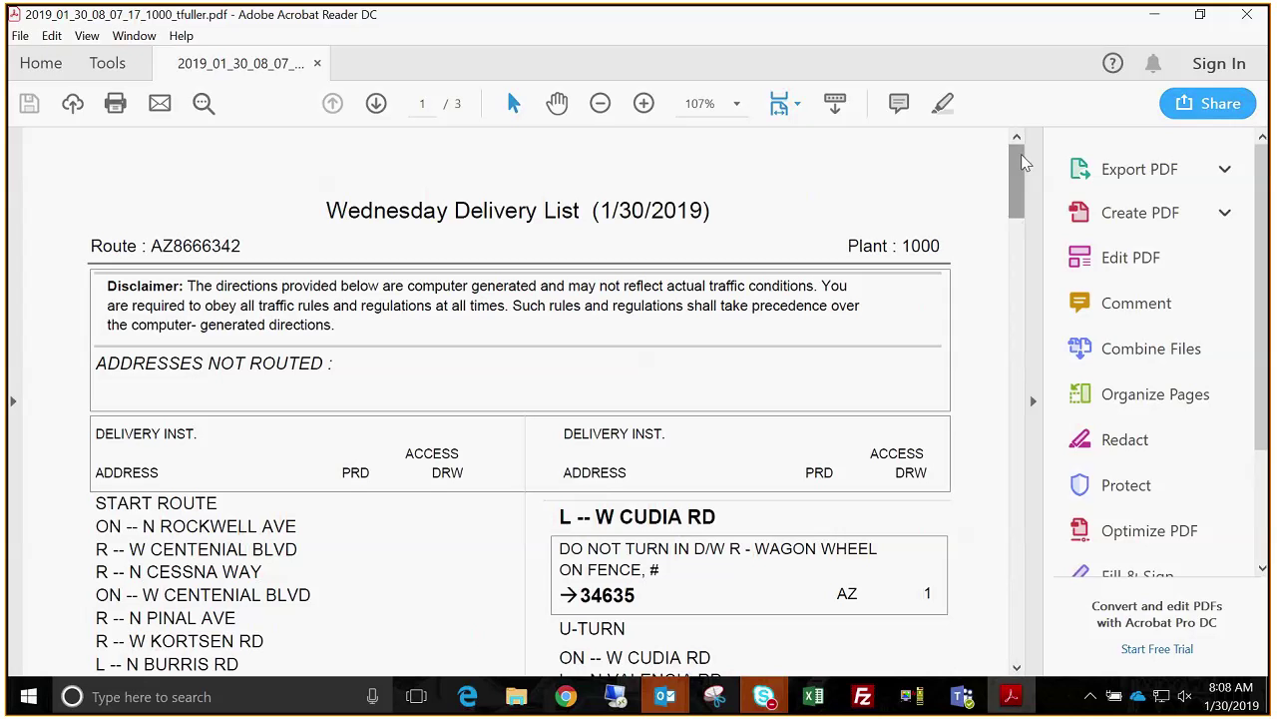
# Step: Review the driving directions and delivery stops on page 1 of the Wednesday Delivery List again, and close the PDF
pyautogui.moveTo(1021, 155); pyautogui.dragTo(1017, 242)
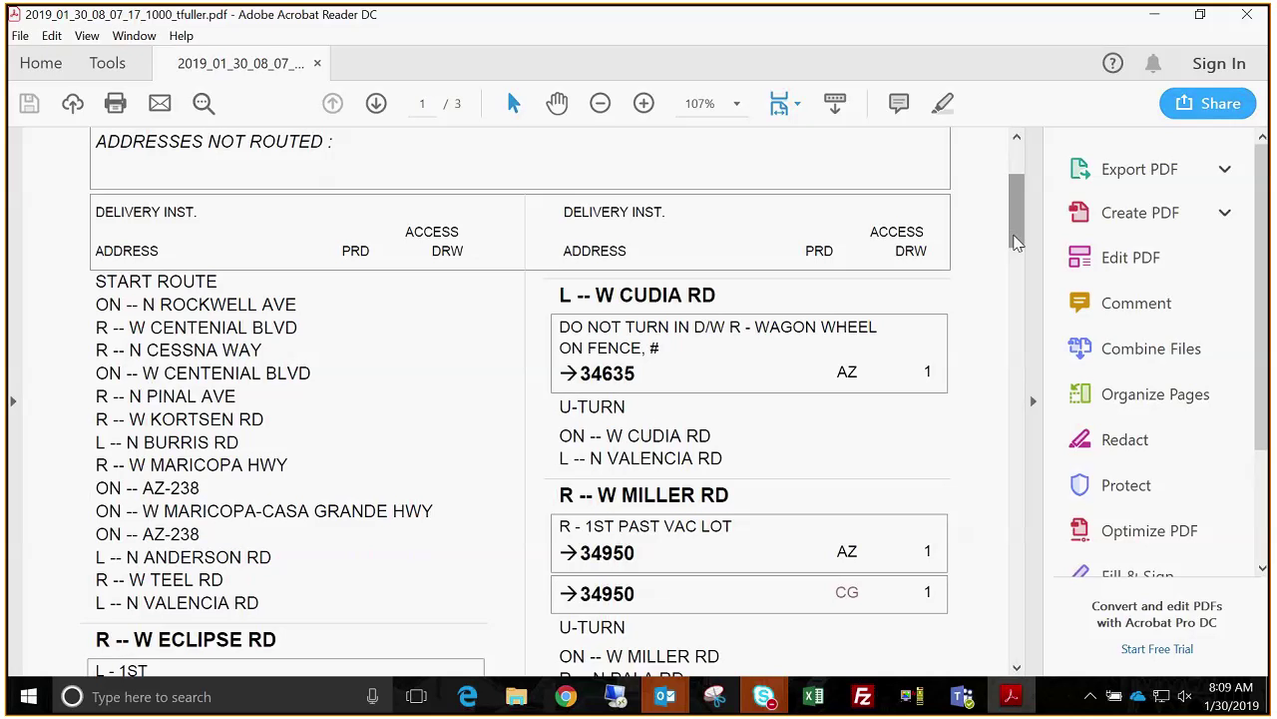
pyautogui.moveTo(1016, 242); pyautogui.dragTo(1019, 236)
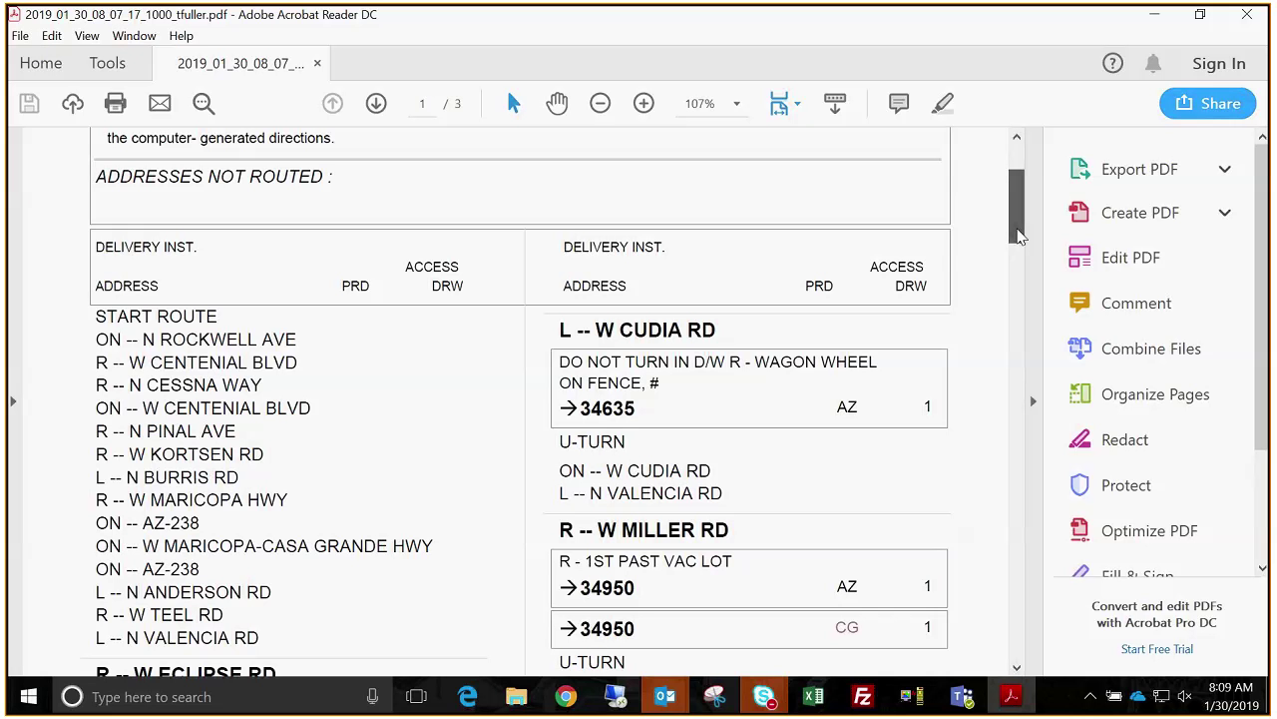
pyautogui.moveTo(1019, 235)
pyautogui.mouseDown()
pyautogui.moveTo(1017, 204)
pyautogui.moveTo(1010, 221)
pyautogui.mouseUp()
pyautogui.scroll(3, 662, 372)
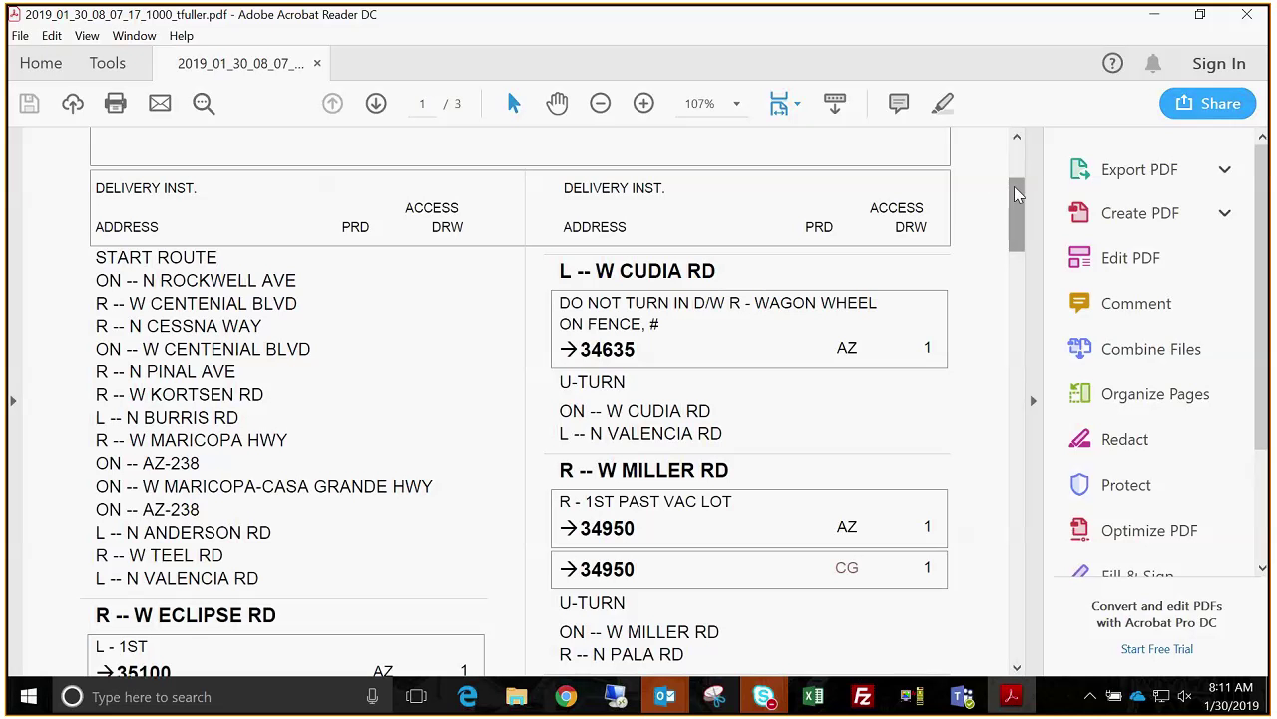
pyautogui.moveTo(1014, 185); pyautogui.dragTo(1022, 142)
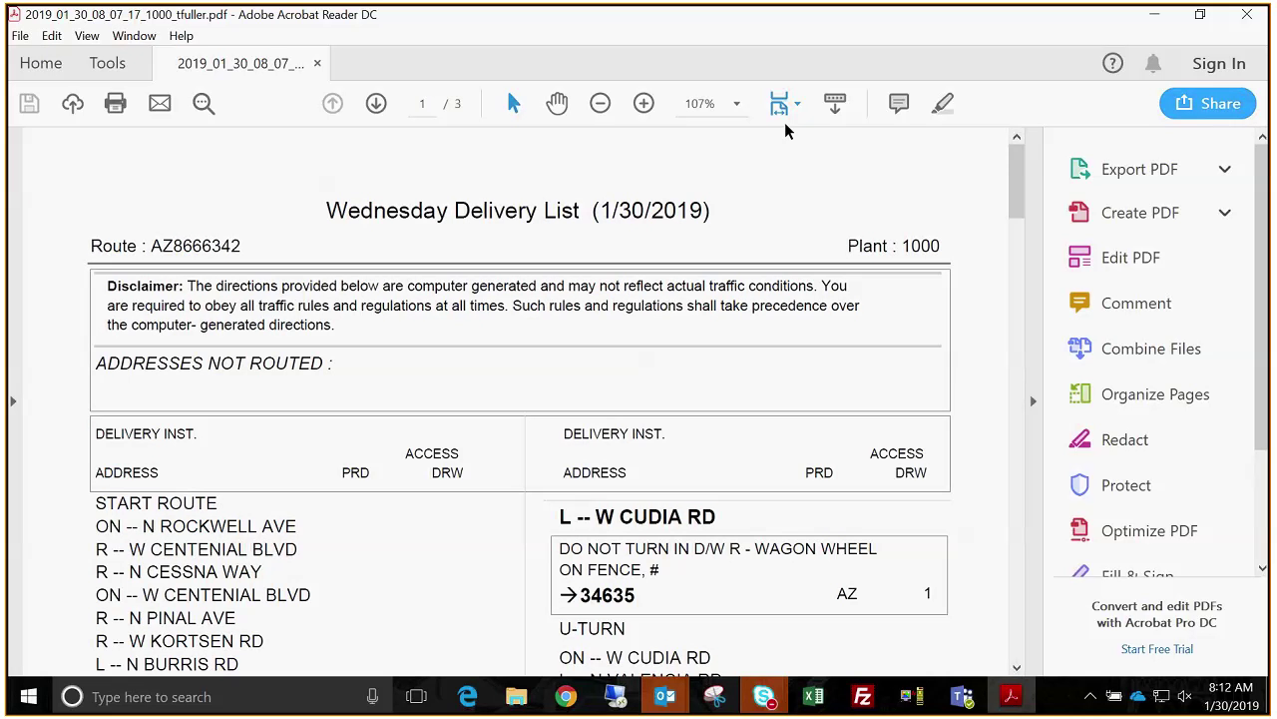
pyautogui.click(1244, 18)
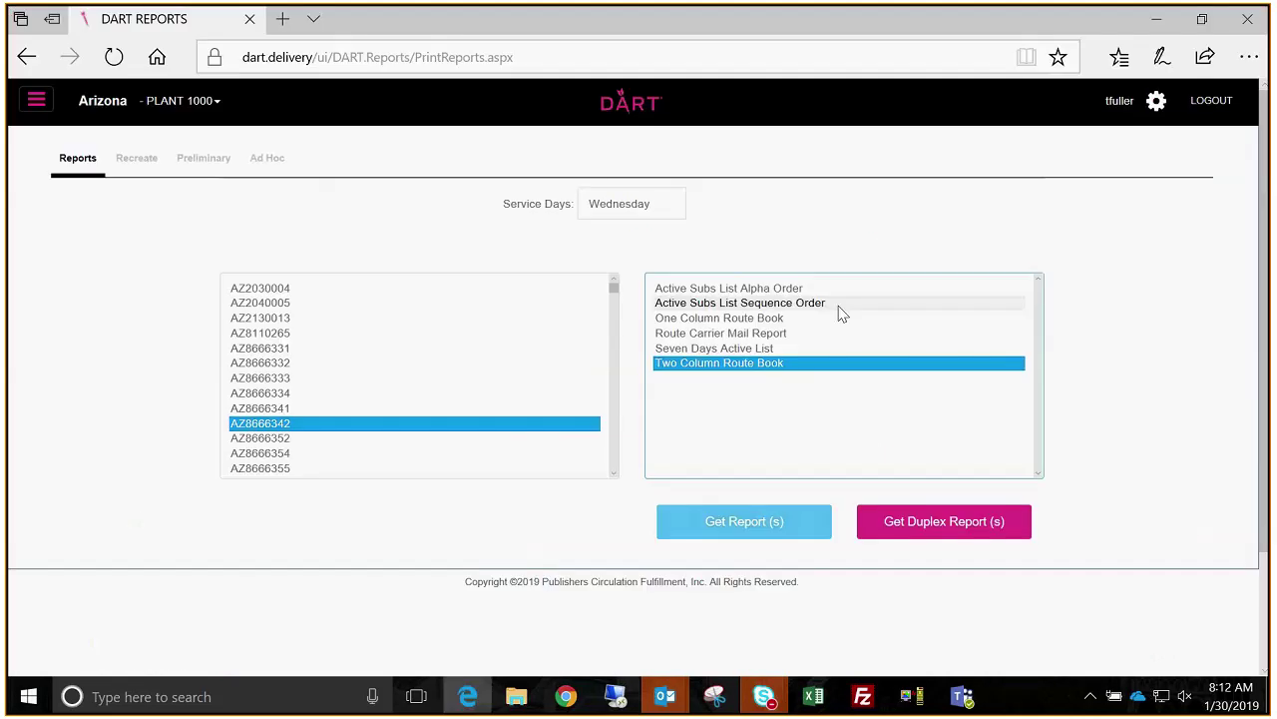
# Step: Generate the Route Carrier Mail Report for route AZ8666342, open the resulting PDF, and maximize its window
pyautogui.click(810, 337)
pyautogui.click(743, 527)
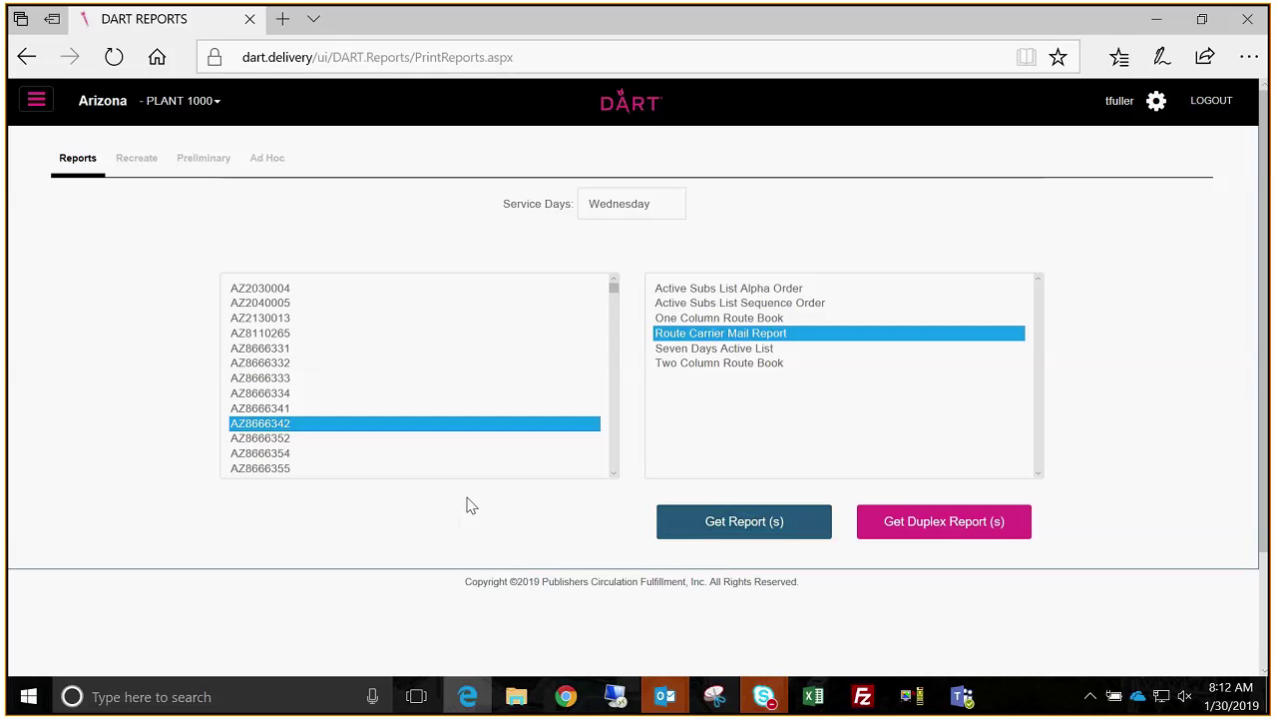
pyautogui.click(725, 536)
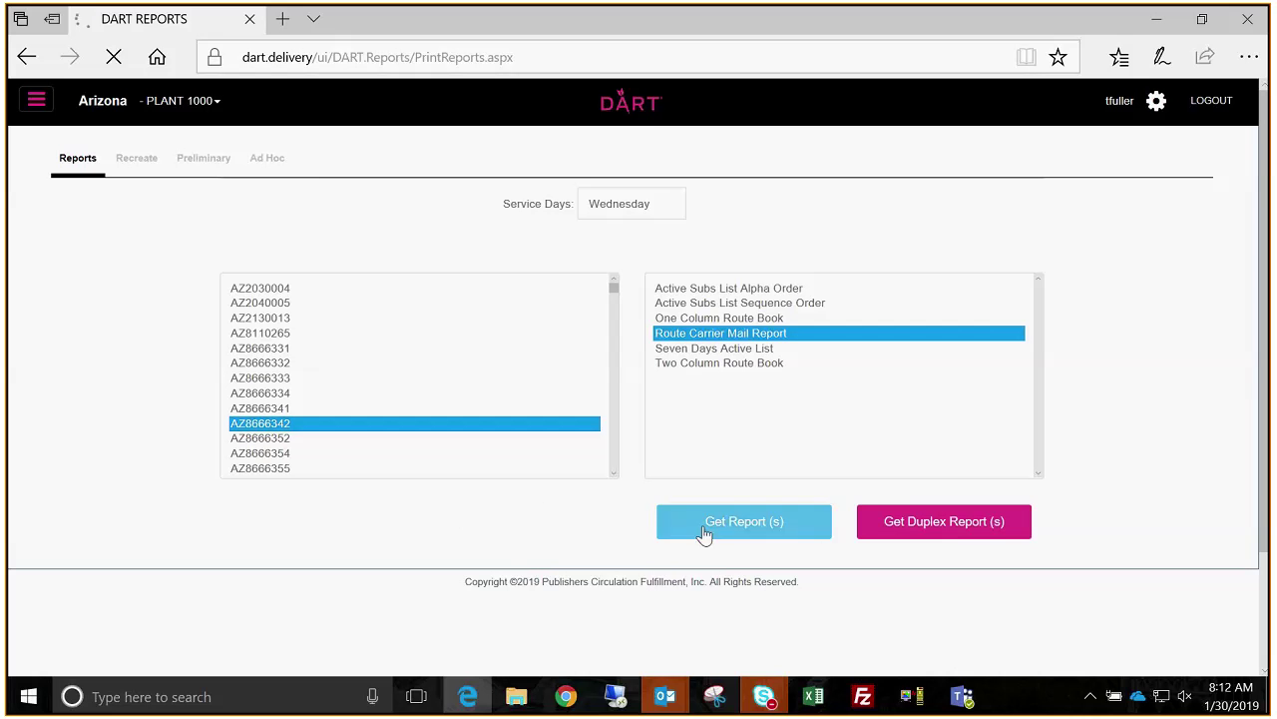
pyautogui.click(709, 636)
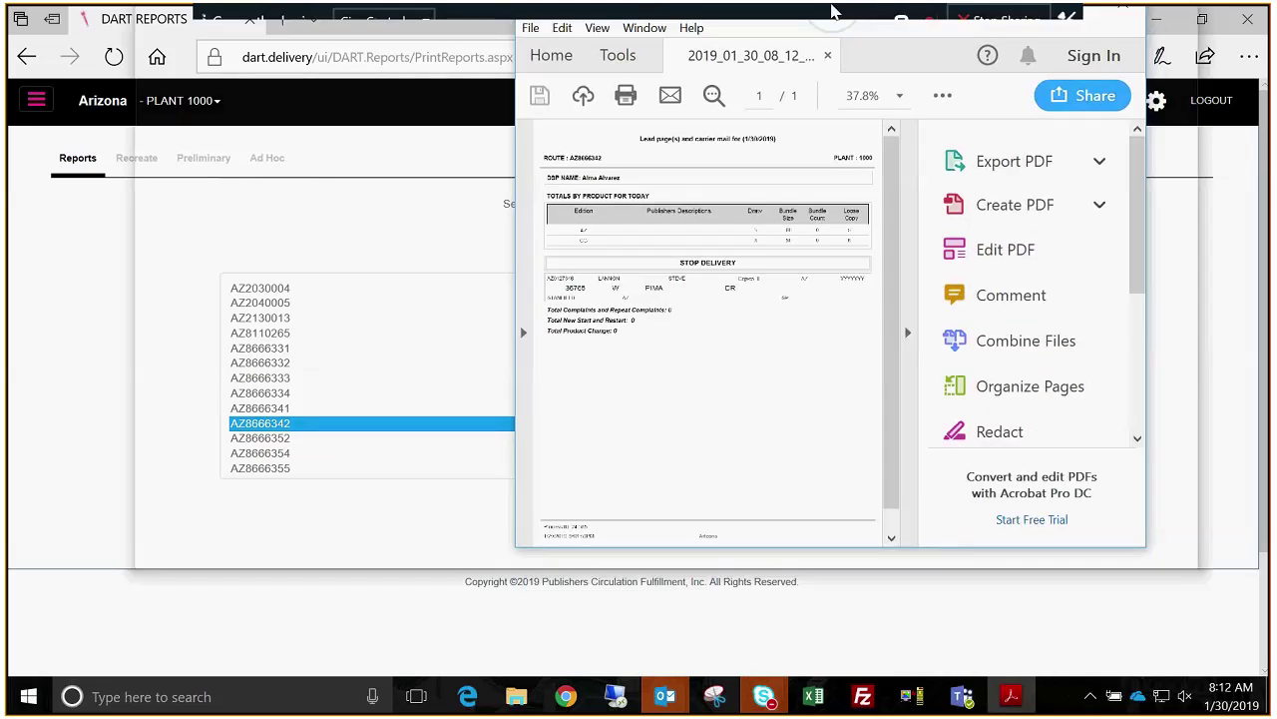
pyautogui.doubleClick(834, 12)
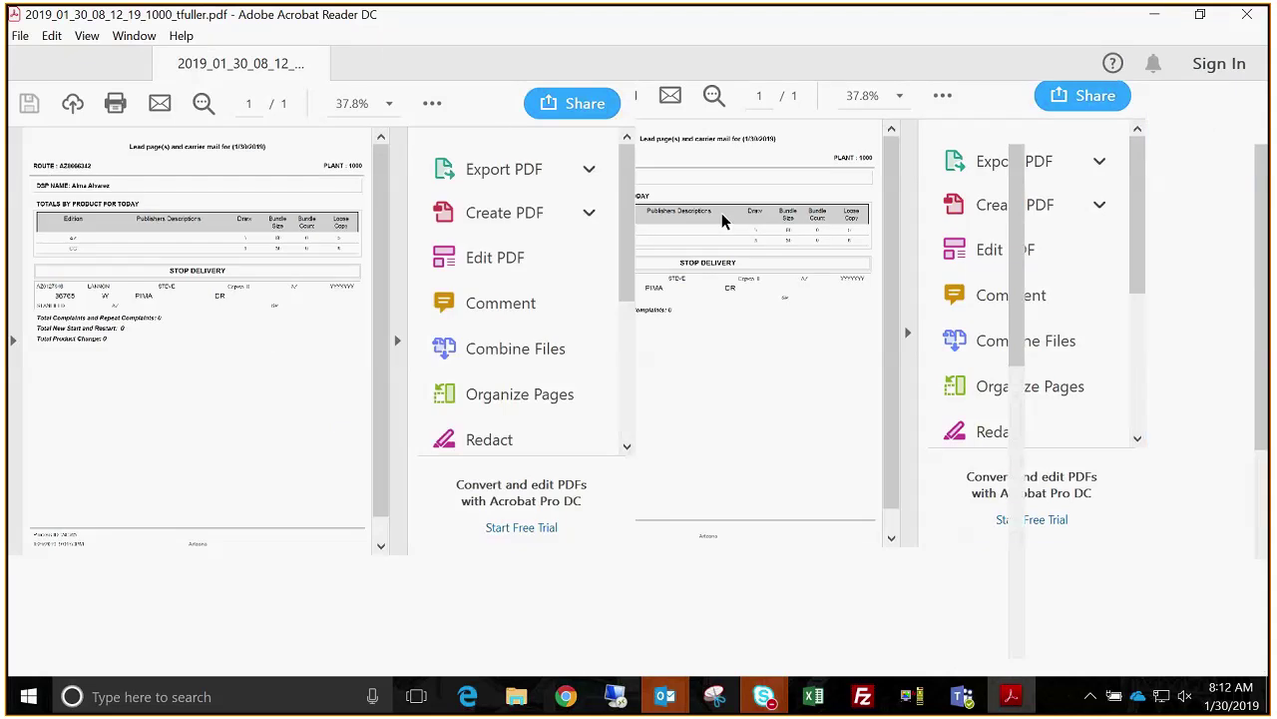
# Step: Examine the carrier mail report's product totals, Stop Delivery section and complaint, start and product-change totals, and close the PDF
pyautogui.moveTo(1013, 185); pyautogui.dragTo(1013, 199)
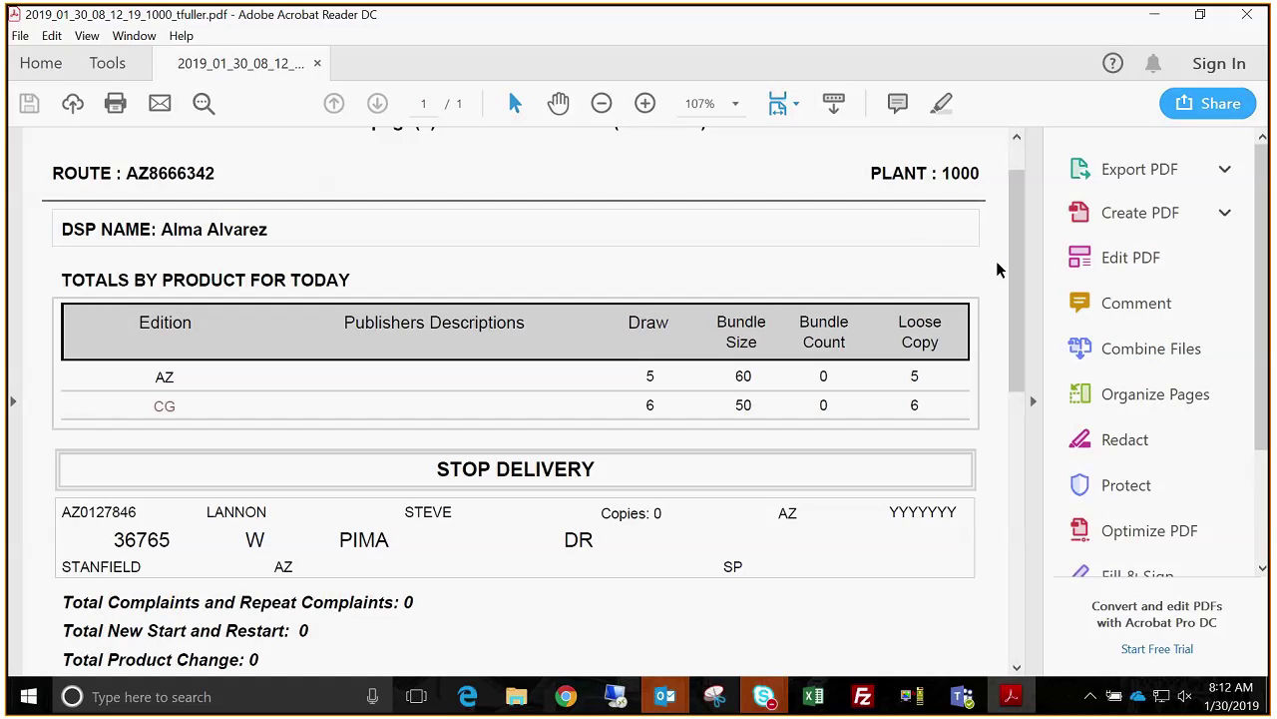
pyautogui.moveTo(1015, 257); pyautogui.dragTo(1015, 313)
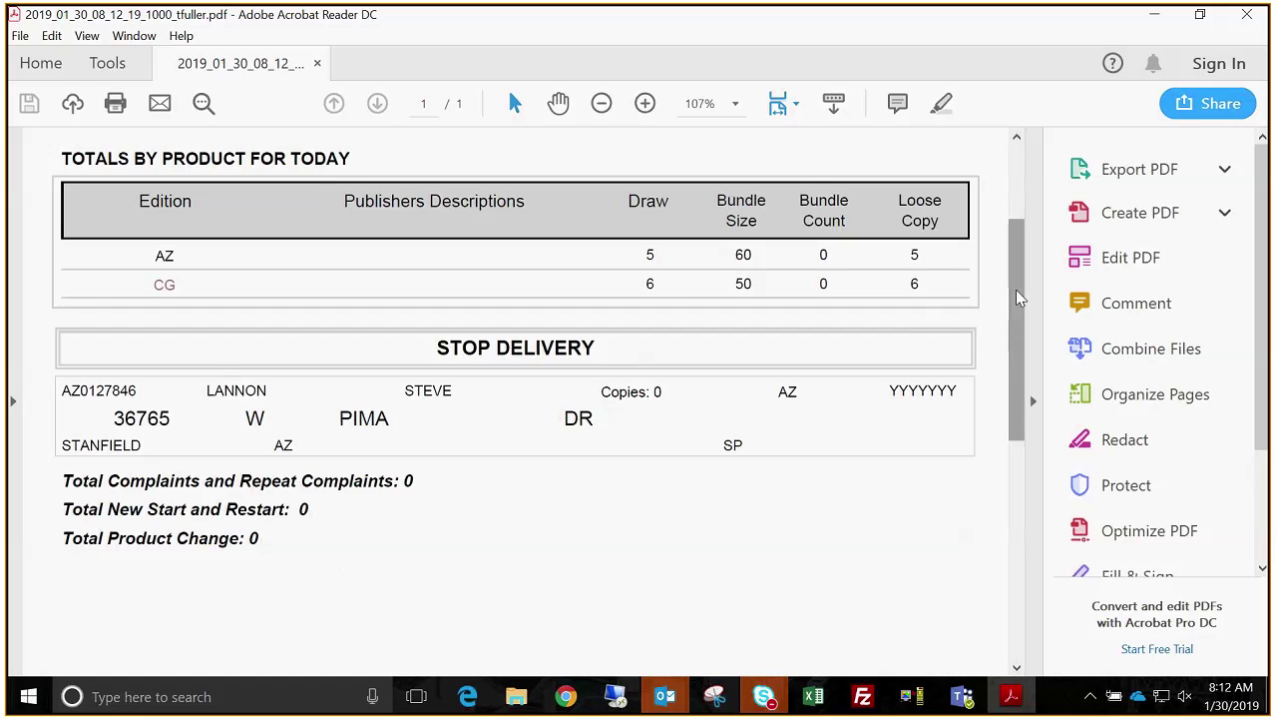
pyautogui.scroll(-1, 1016, 289)
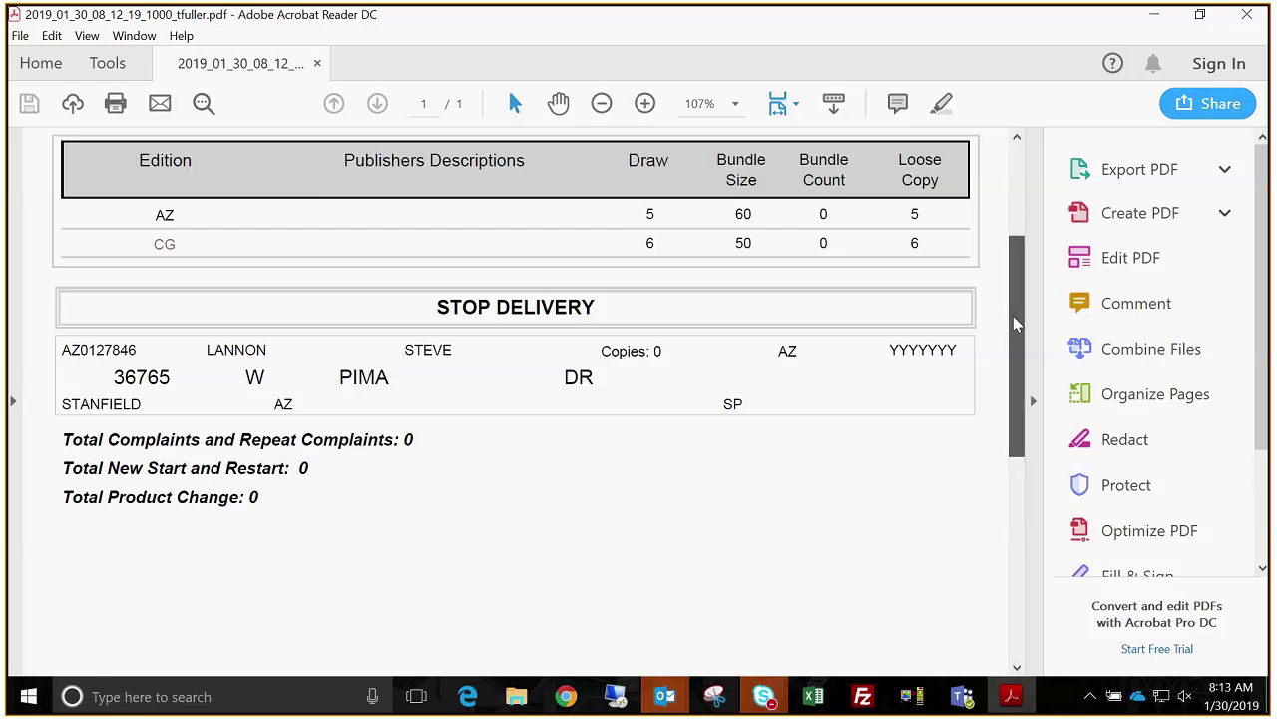
pyautogui.moveTo(1013, 316); pyautogui.dragTo(1013, 329)
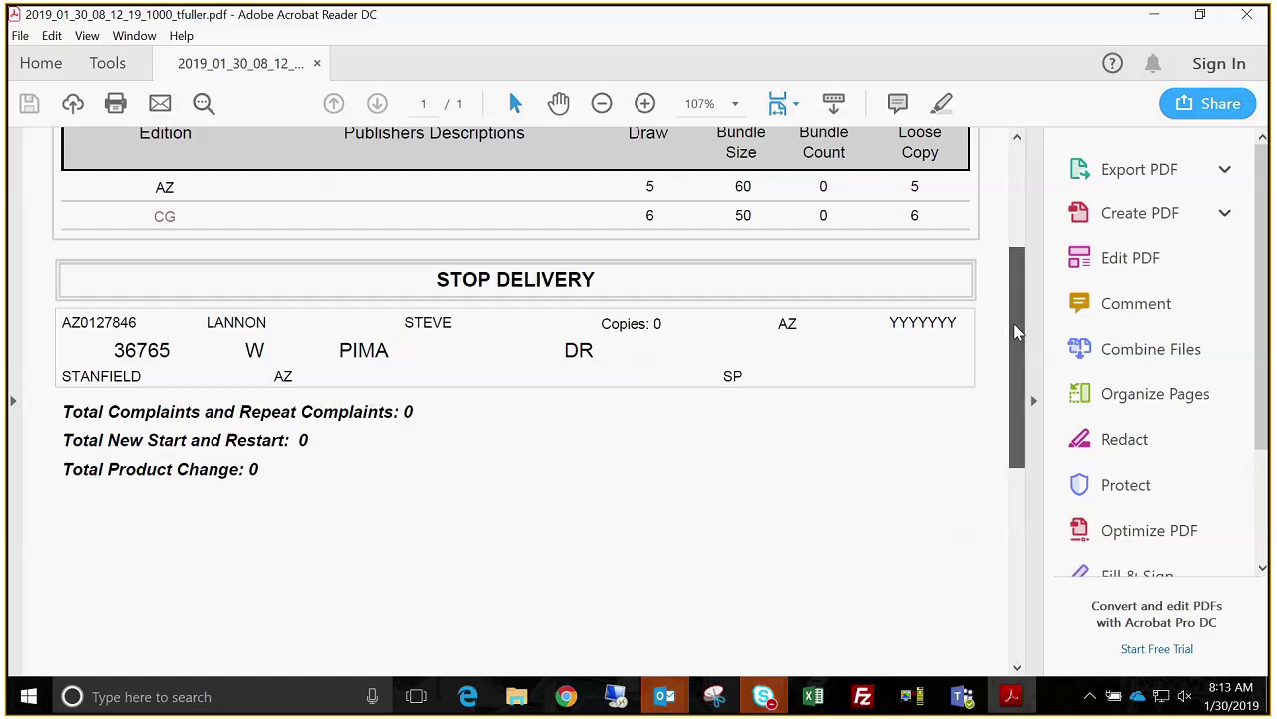
pyautogui.moveTo(1013, 322); pyautogui.dragTo(309, 289)
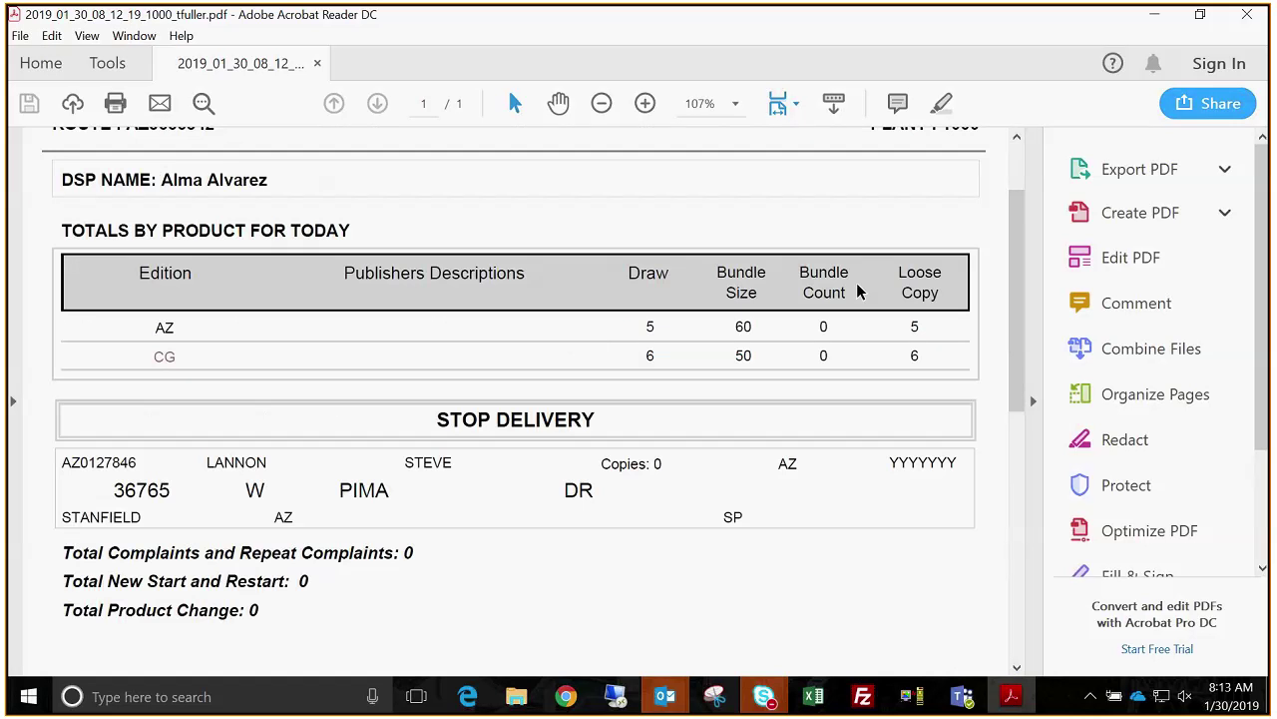
pyautogui.moveTo(1018, 226); pyautogui.dragTo(1022, 182)
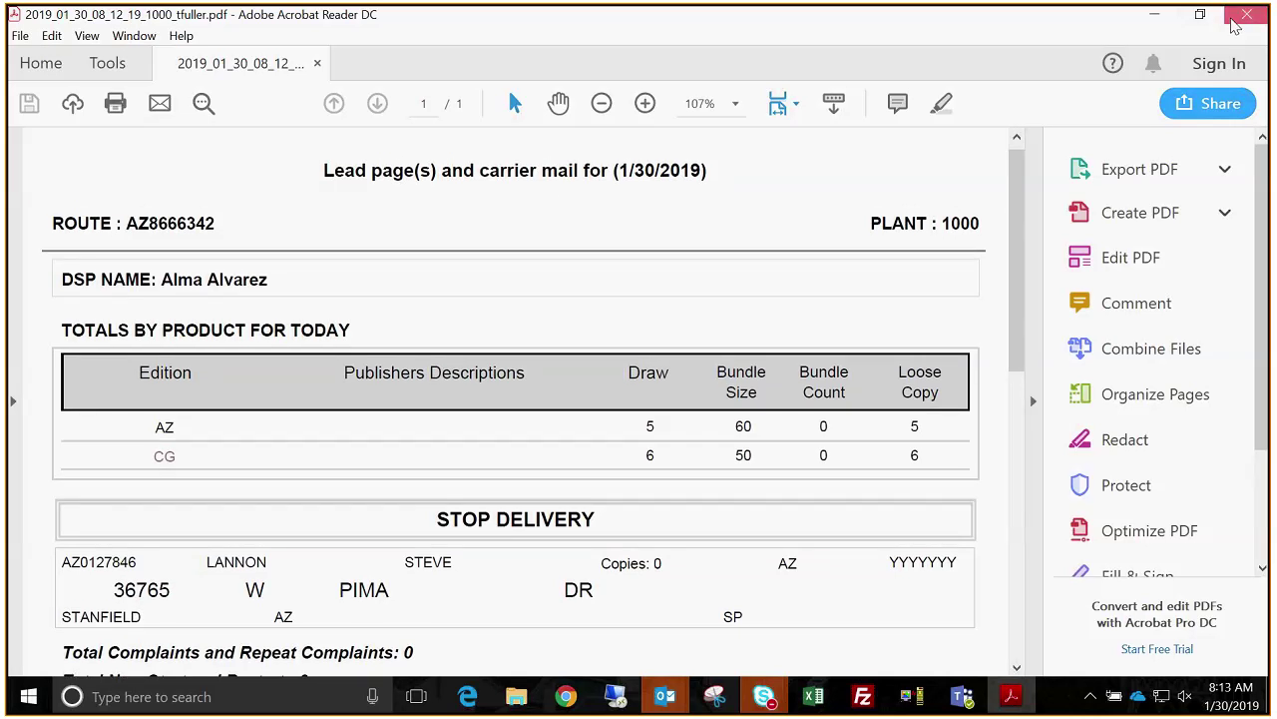
pyautogui.click(1246, 16)
# Step: Generate the Seven Days Active List for route AZ8666342, open the resulting PDF, and maximize its window
pyautogui.click(827, 351)
pyautogui.click(785, 523)
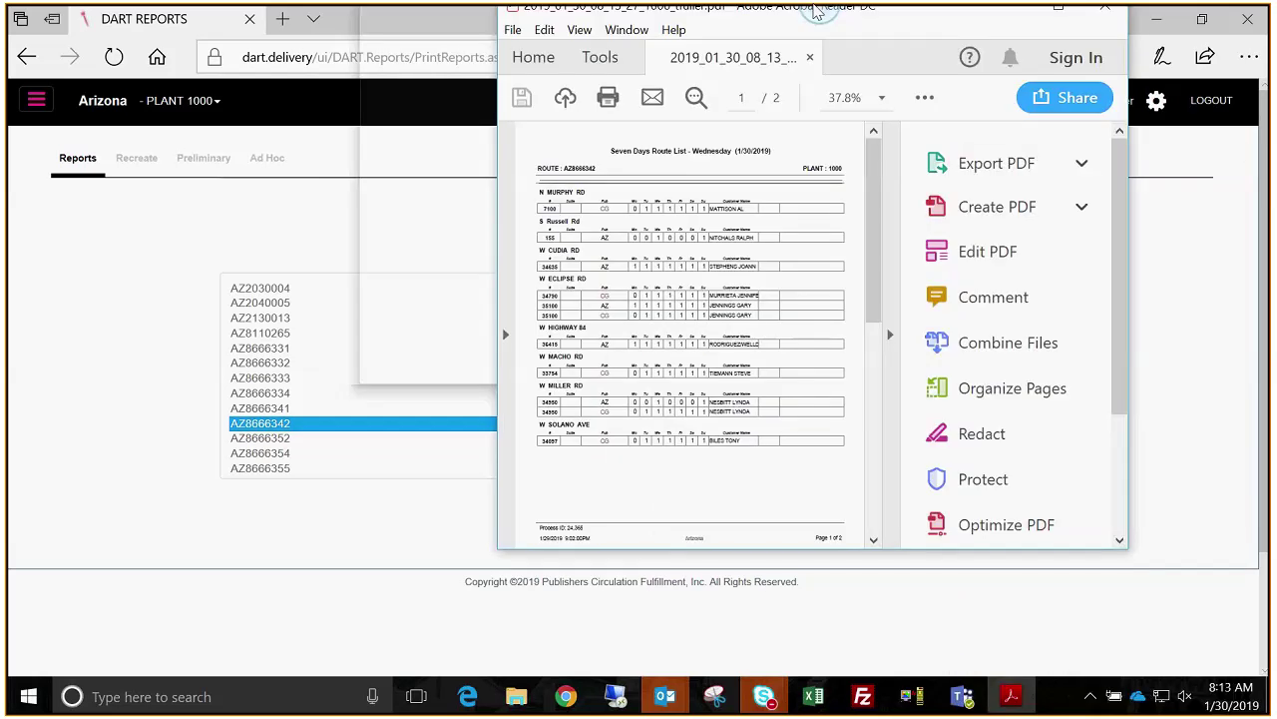
pyautogui.moveTo(817, 12); pyautogui.dragTo(816, 3)
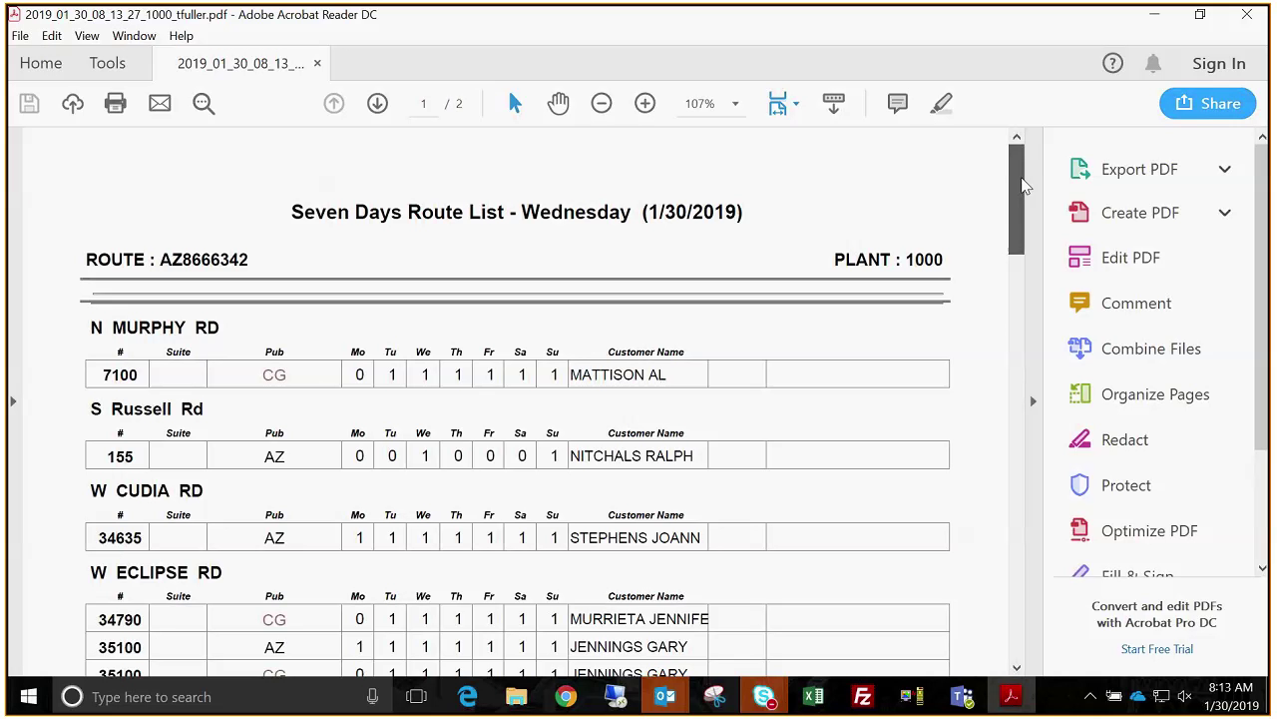
# Step: Review the Seven Days Route List through the Totals by Service and Total Service By Product tables on page 2, and close the PDF
pyautogui.moveTo(1022, 185); pyautogui.dragTo(1005, 444)
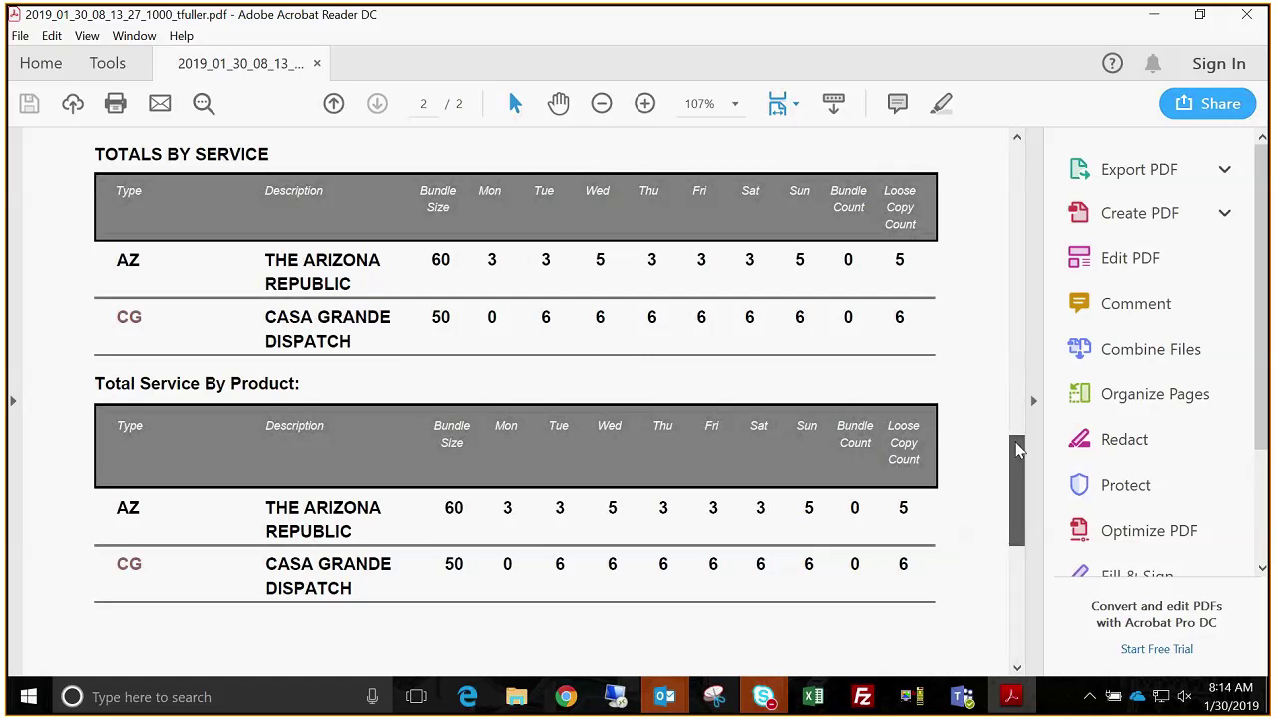
pyautogui.moveTo(1018, 451); pyautogui.dragTo(1017, 479)
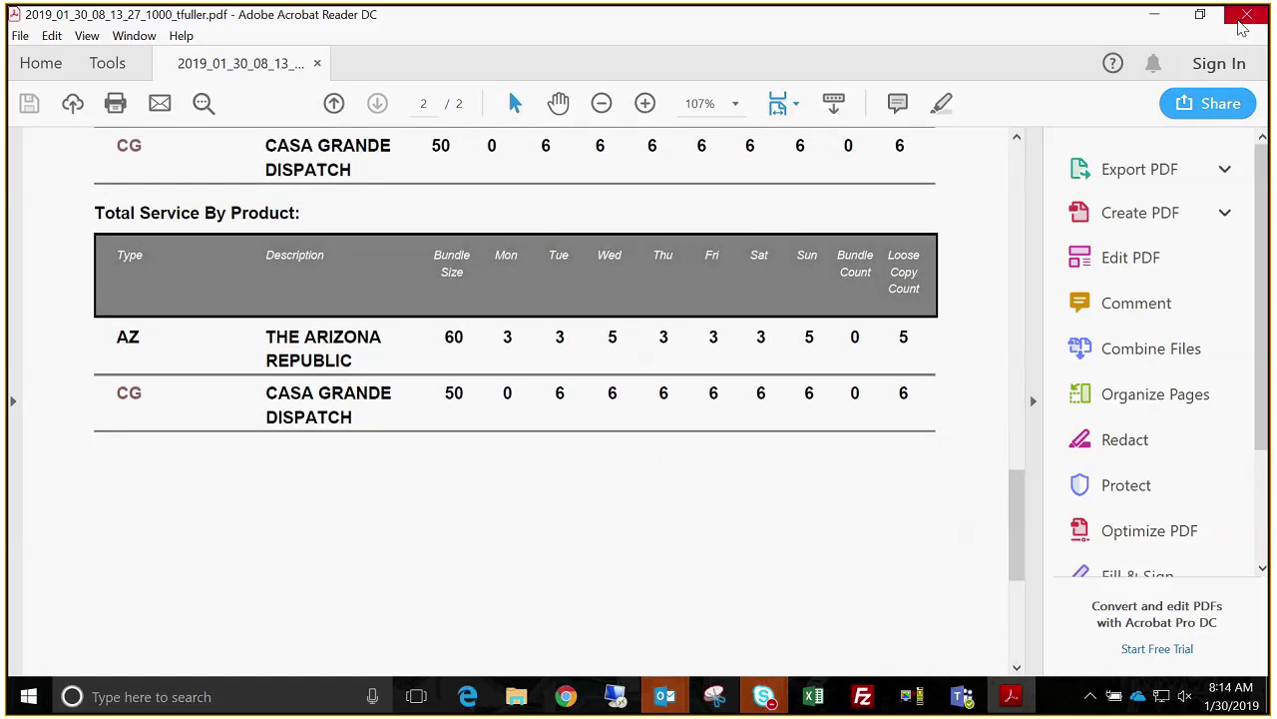
pyautogui.click(1246, 17)
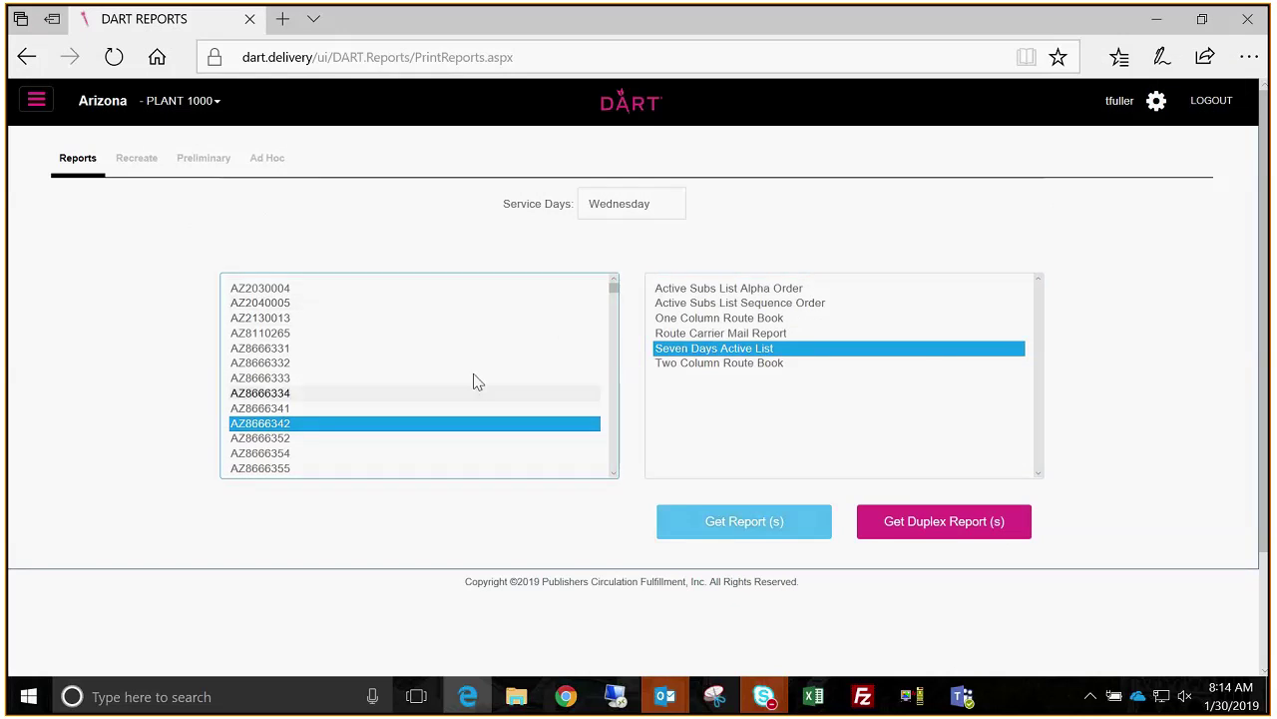
# Step: Try selecting the route range AZ2040005 through AZ8666331, and instead the separate routes AZ2130013, AZ8666332, AZ8666334 and AZ8666352
pyautogui.keyDown('shift'); pyautogui.click(334, 352); pyautogui.keyUp('shift')
pyautogui.keyDown('ctrl'); pyautogui.click(375, 394); pyautogui.keyUp('ctrl')
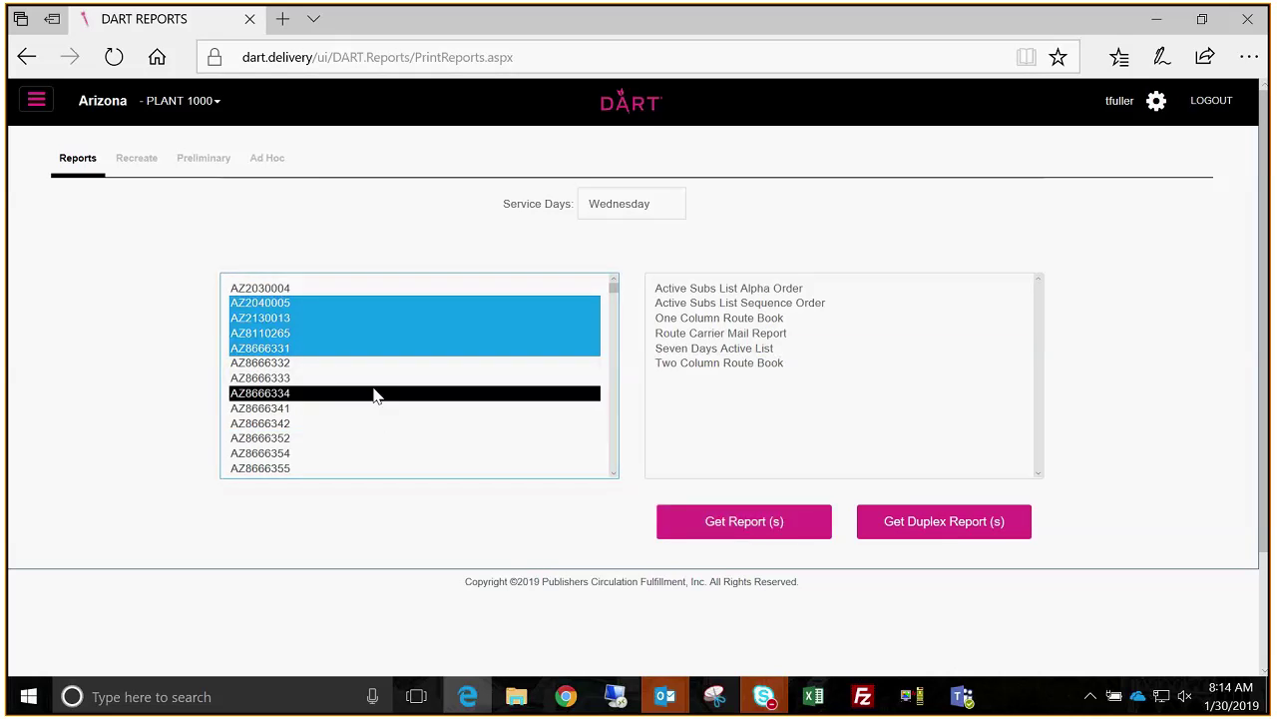
pyautogui.click(408, 391)
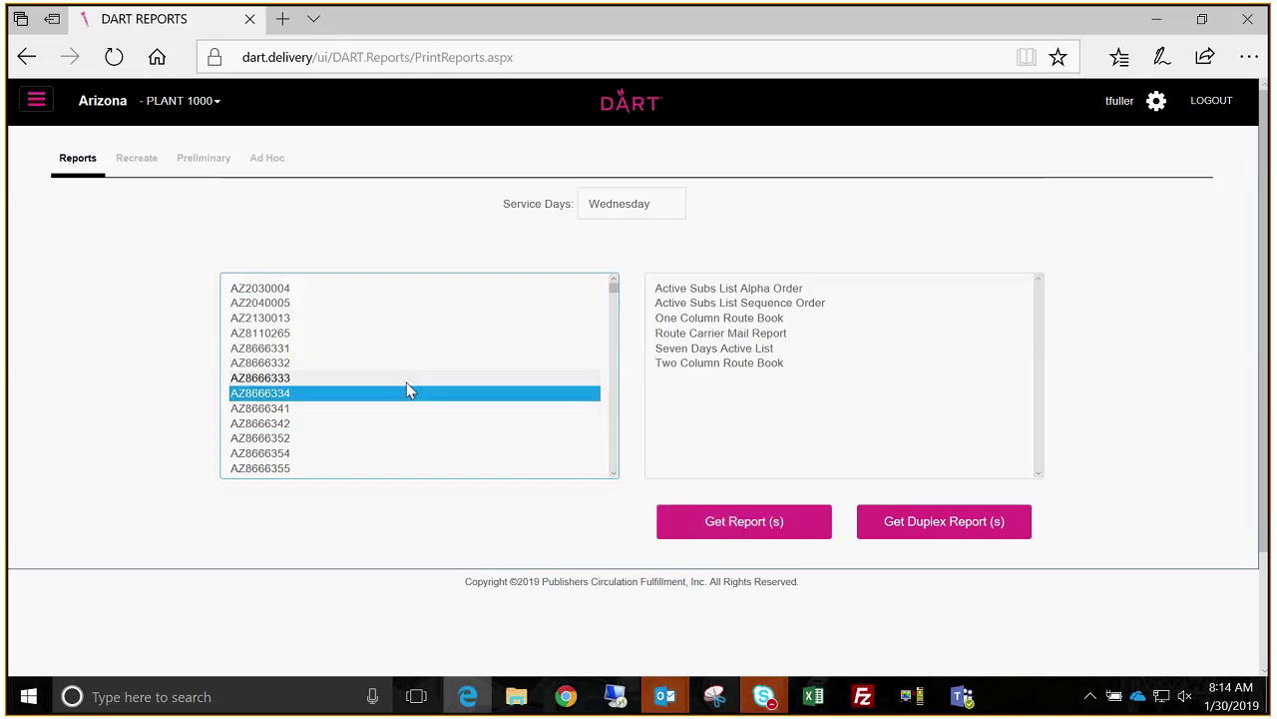
pyautogui.keyDown('ctrl'); pyautogui.click(302, 320); pyautogui.keyUp('ctrl')
pyautogui.keyDown('ctrl'); pyautogui.click(293, 439); pyautogui.keyUp('ctrl')
pyautogui.keyDown('ctrl'); pyautogui.click(322, 363); pyautogui.keyUp('ctrl')
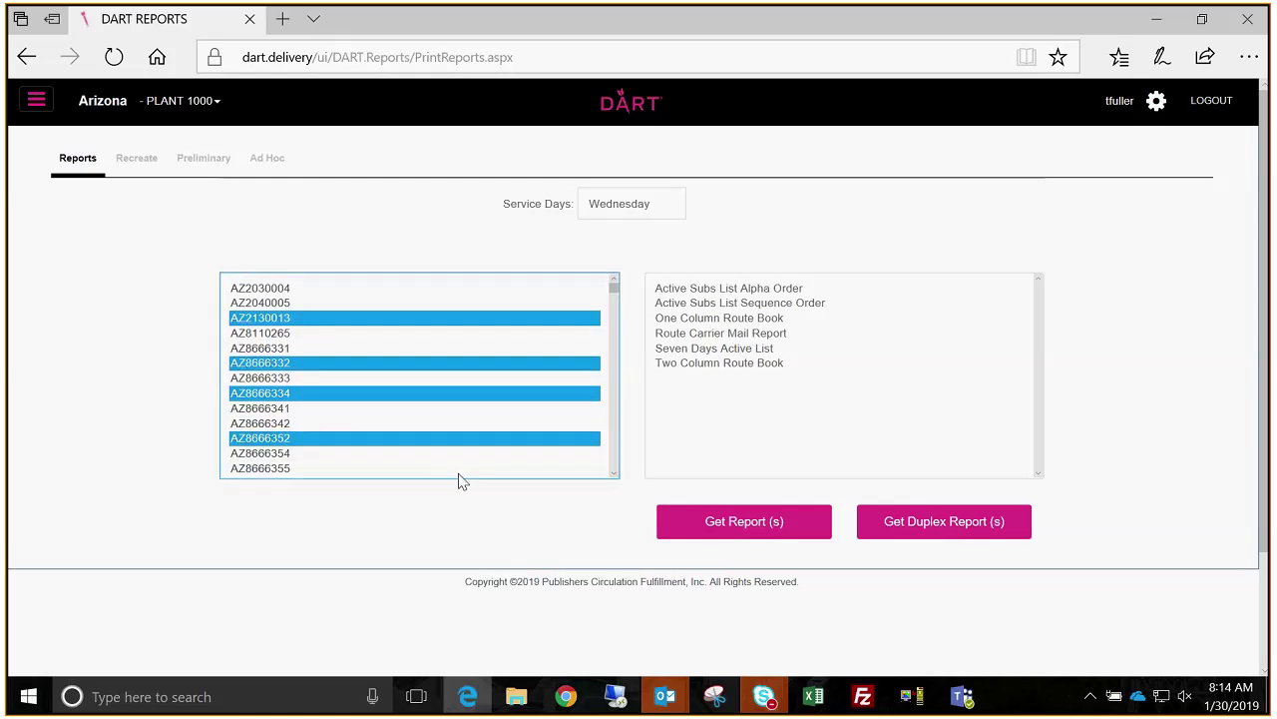
# Step: Reduce the route selection to AZ8666342 only and select the Active Subs List Sequence Order report
pyautogui.click(306, 306)
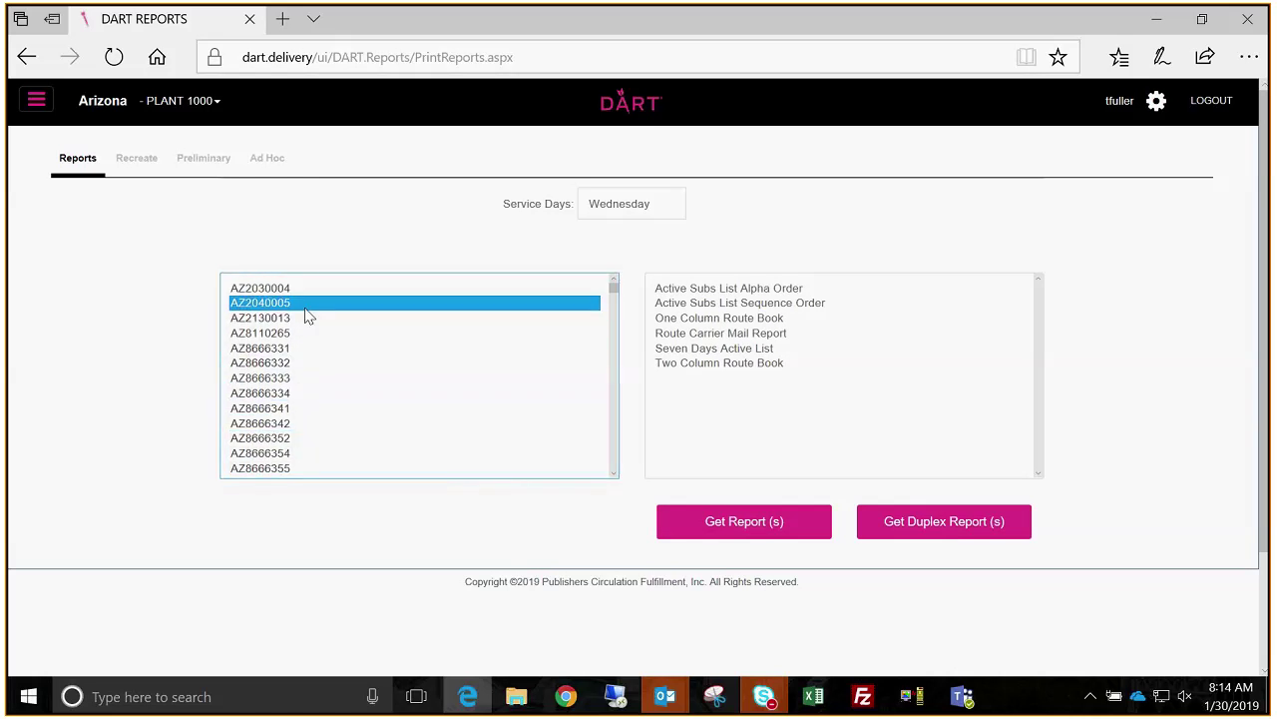
pyautogui.click(388, 427)
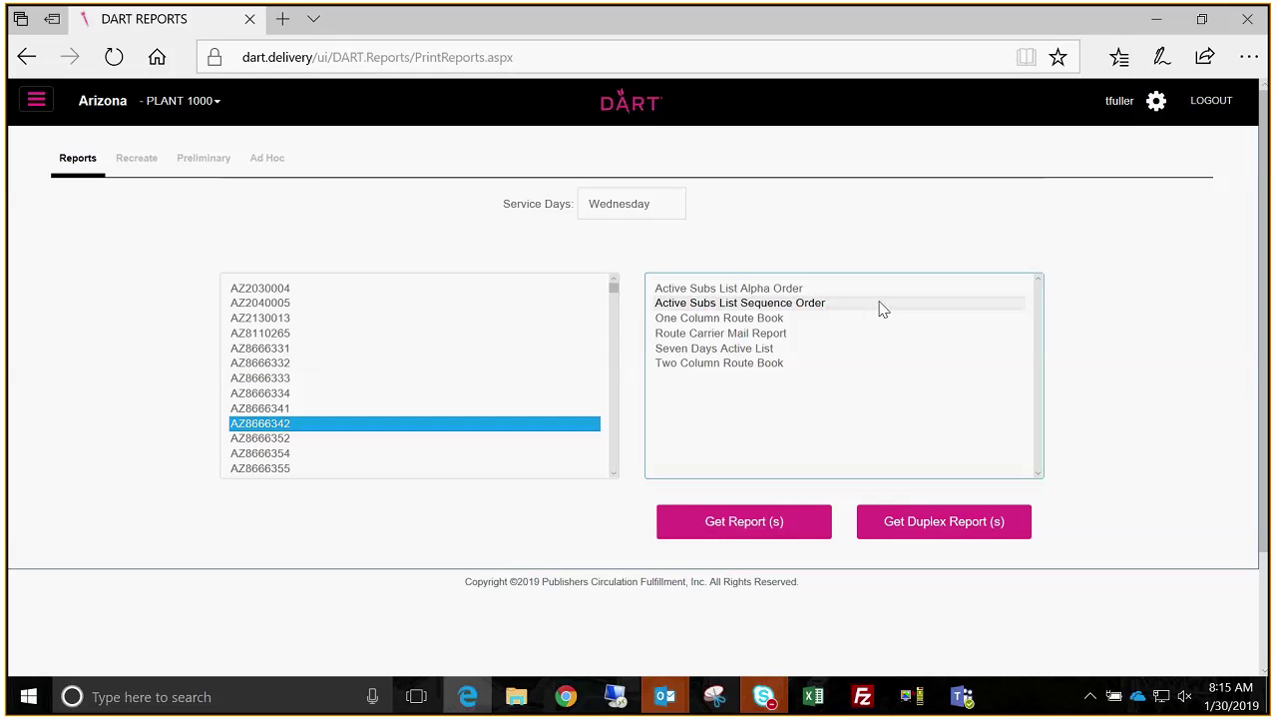
pyautogui.moveTo(847, 337); pyautogui.dragTo(836, 301)
pyautogui.click(836, 303)
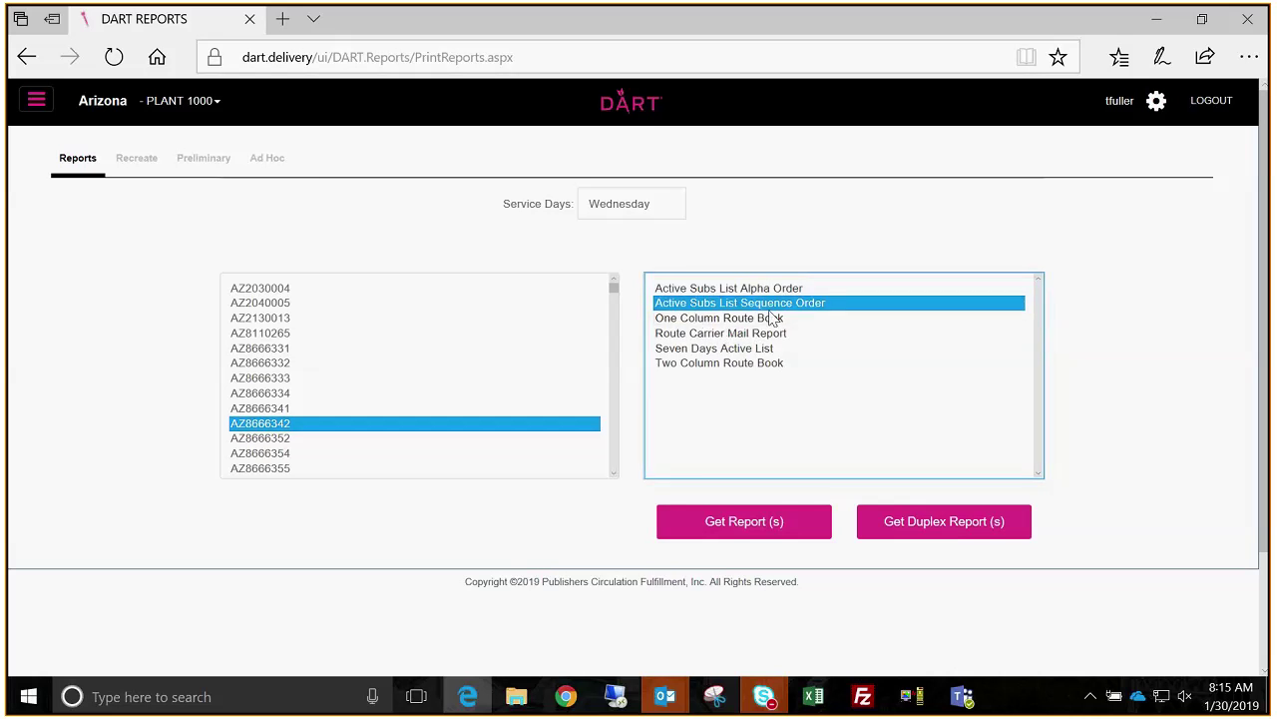
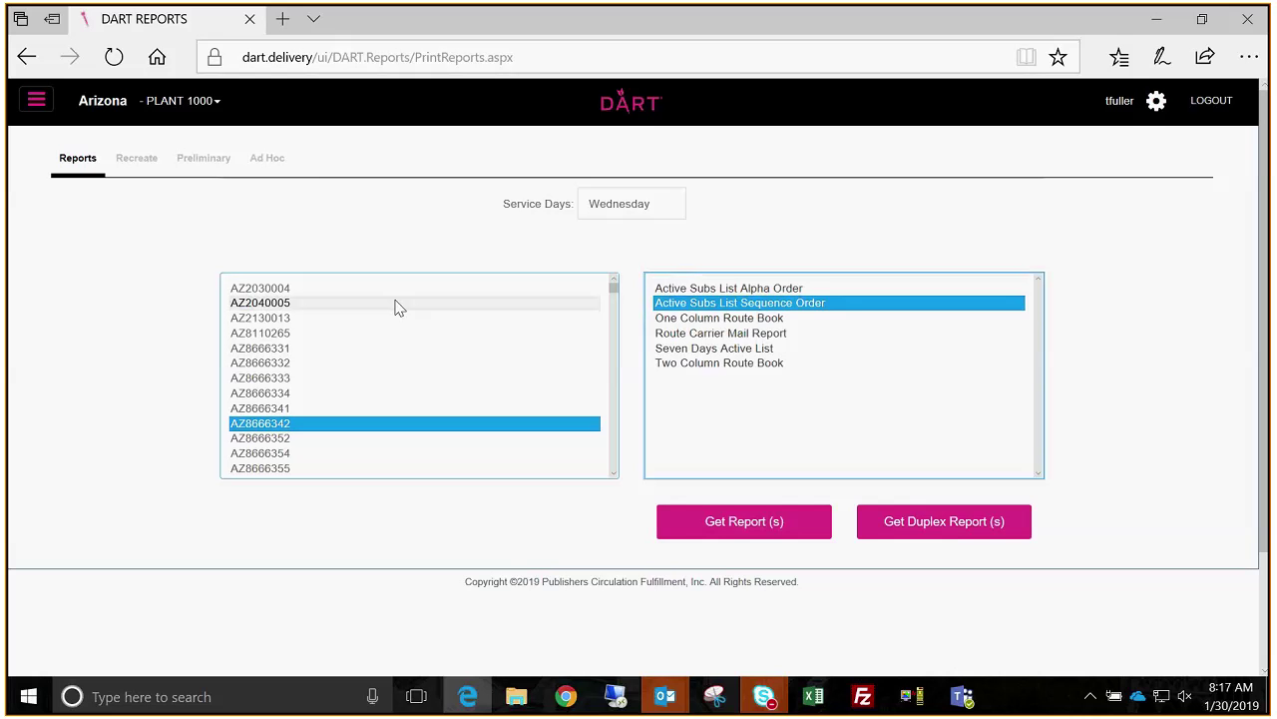
# Step: Select the Summary_Reports entry at the end of the route list
pyautogui.moveTo(613, 286); pyautogui.dragTo(590, 365)
pyautogui.scroll(-8, 485, 413)
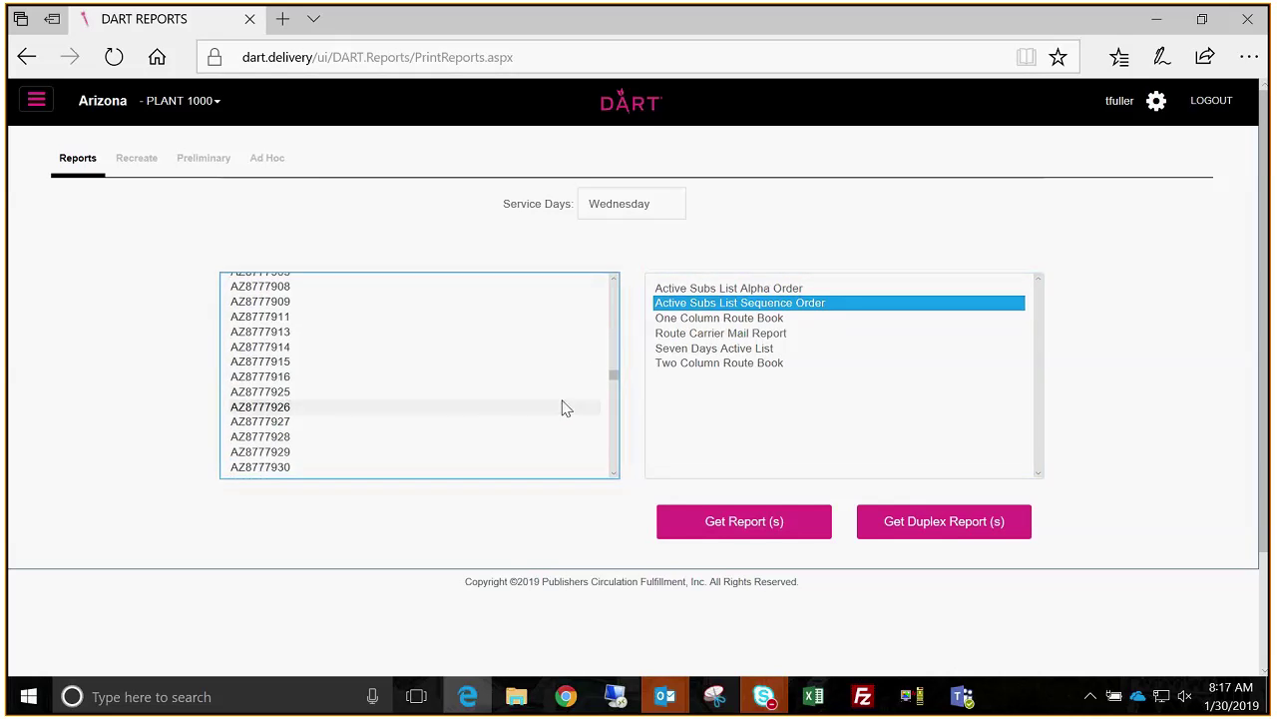
pyautogui.scroll(-2, 613, 394)
pyautogui.scroll(-5, 612, 429)
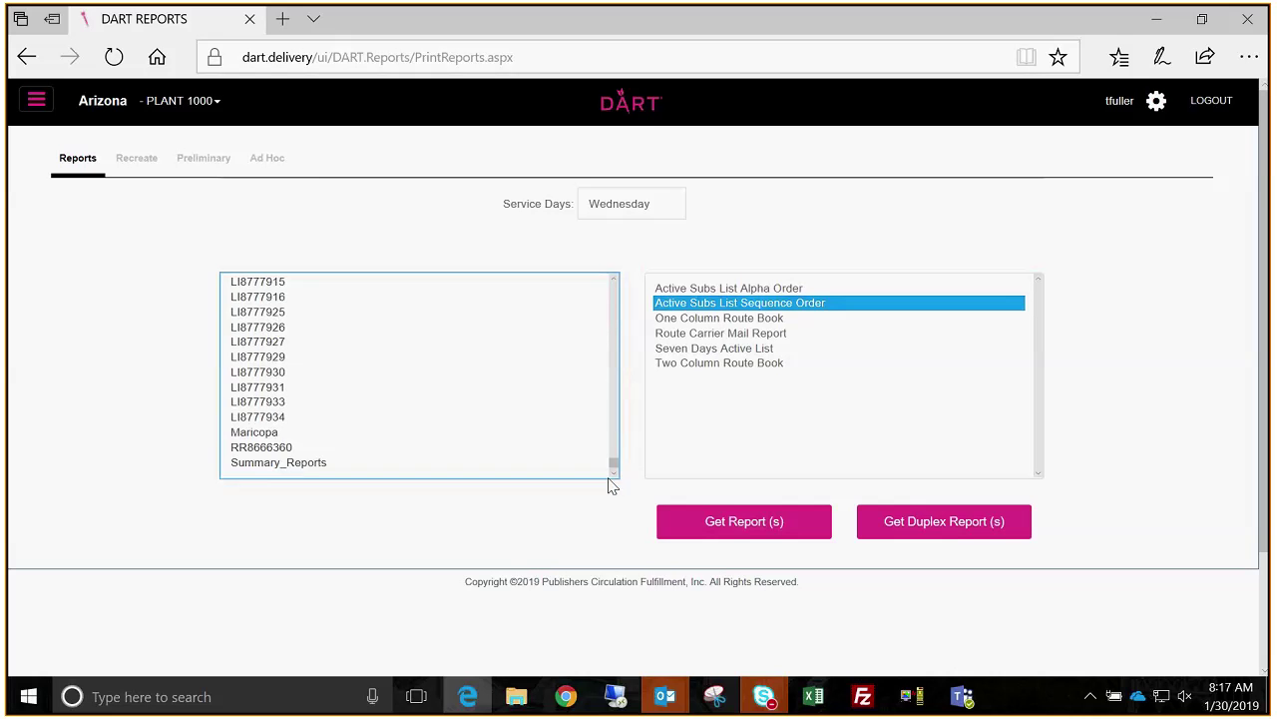
pyautogui.click(437, 449)
pyautogui.click(443, 462)
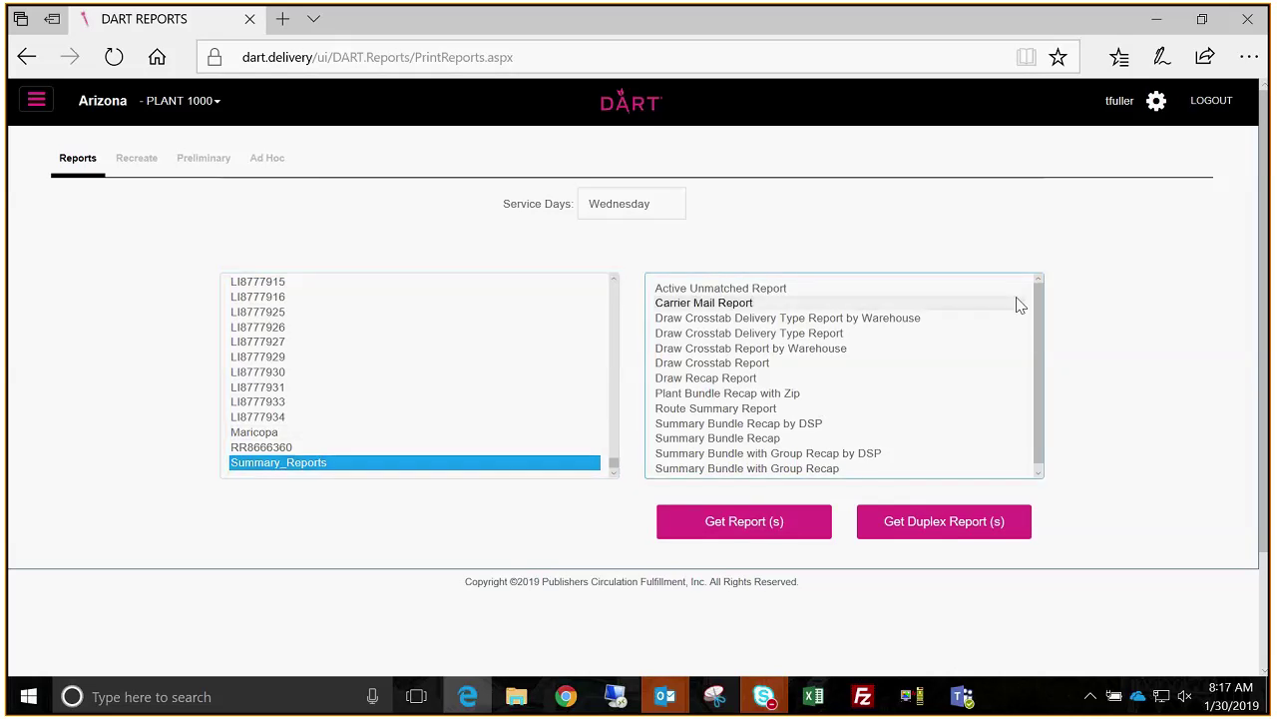
# Step: Generate the Carrier Mail Report from the summary reports, open the resulting PDF, and maximize its window
pyautogui.moveTo(1039, 290); pyautogui.dragTo(1043, 304)
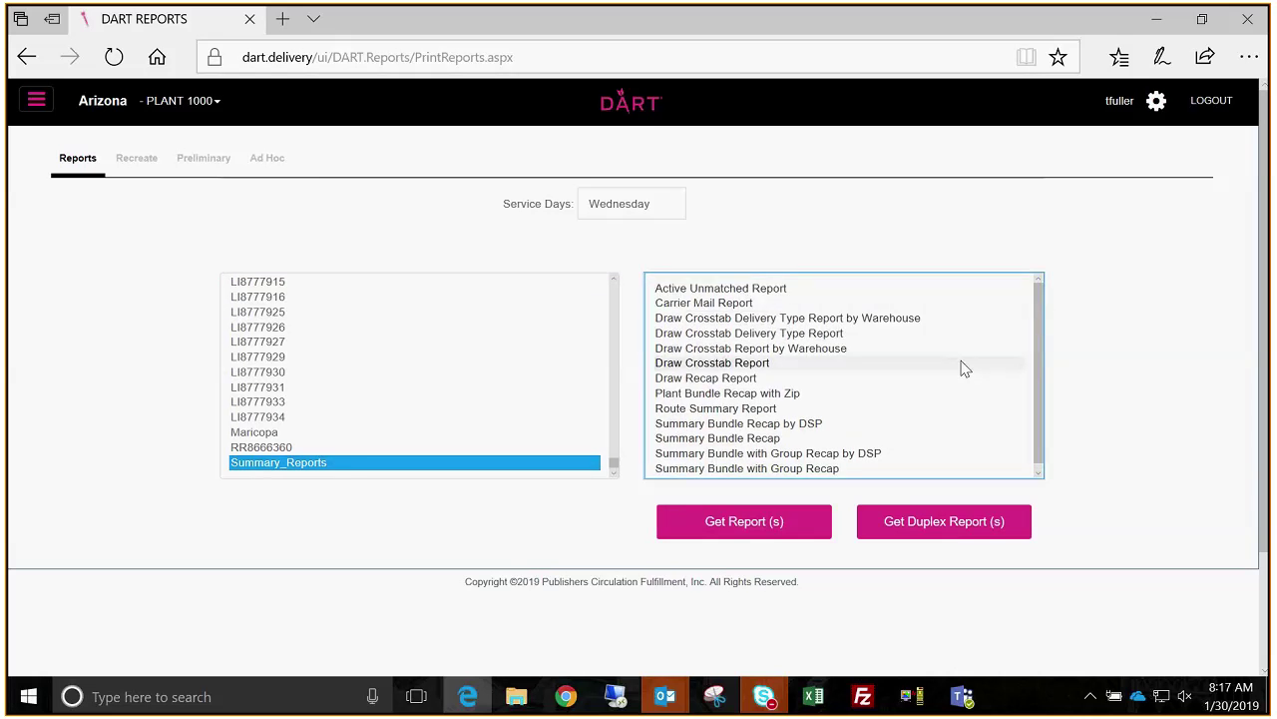
pyautogui.click(803, 302)
pyautogui.click(754, 520)
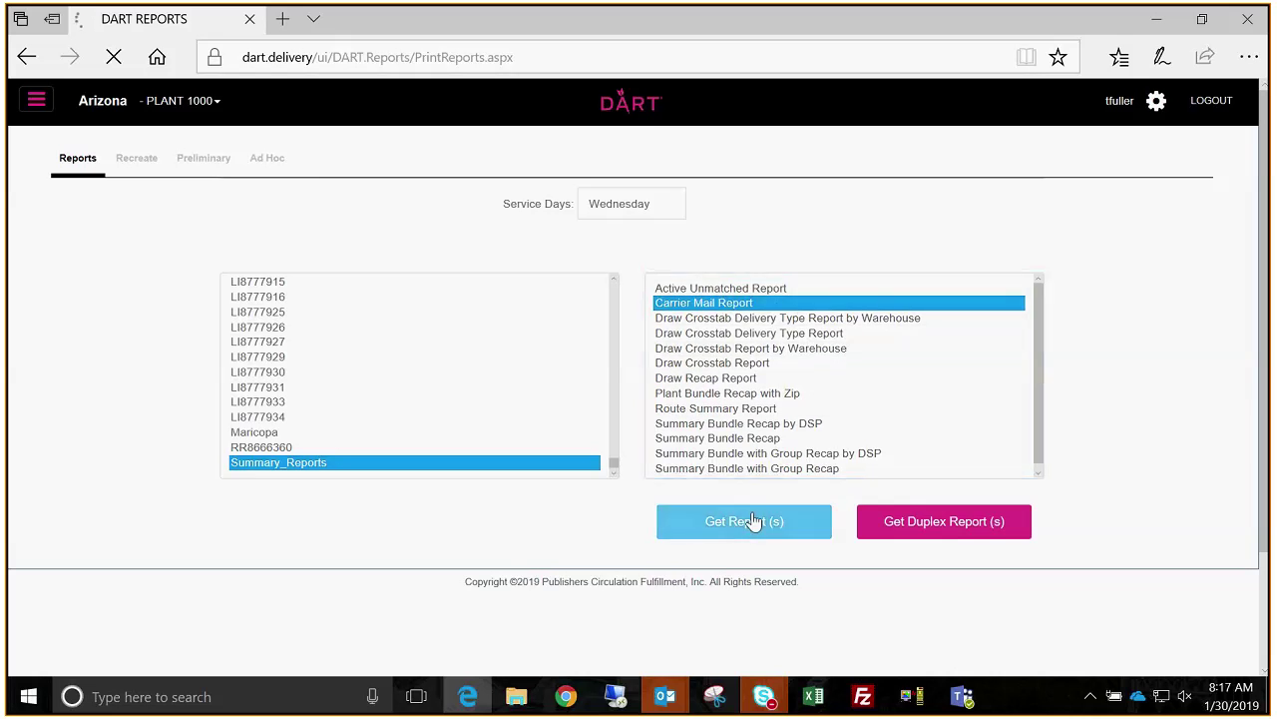
pyautogui.click(726, 644)
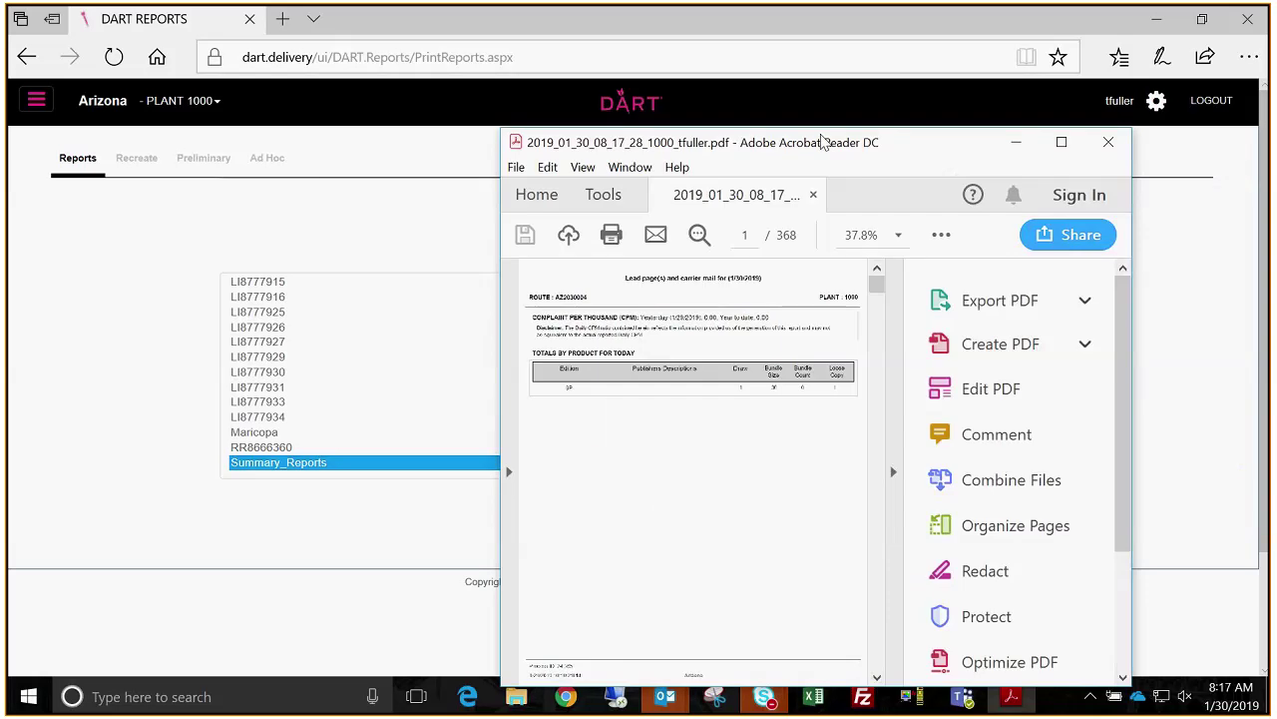
pyautogui.moveTo(823, 141); pyautogui.dragTo(801, 27)
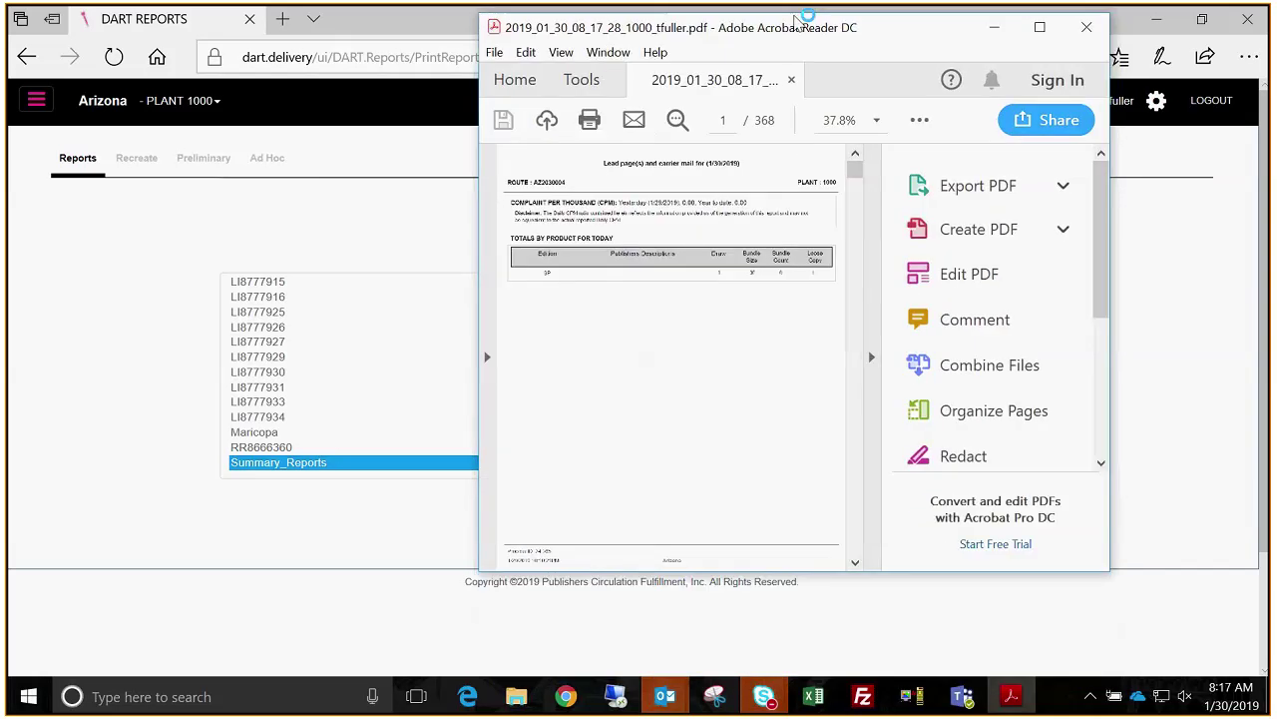
pyautogui.doubleClick(796, 17)
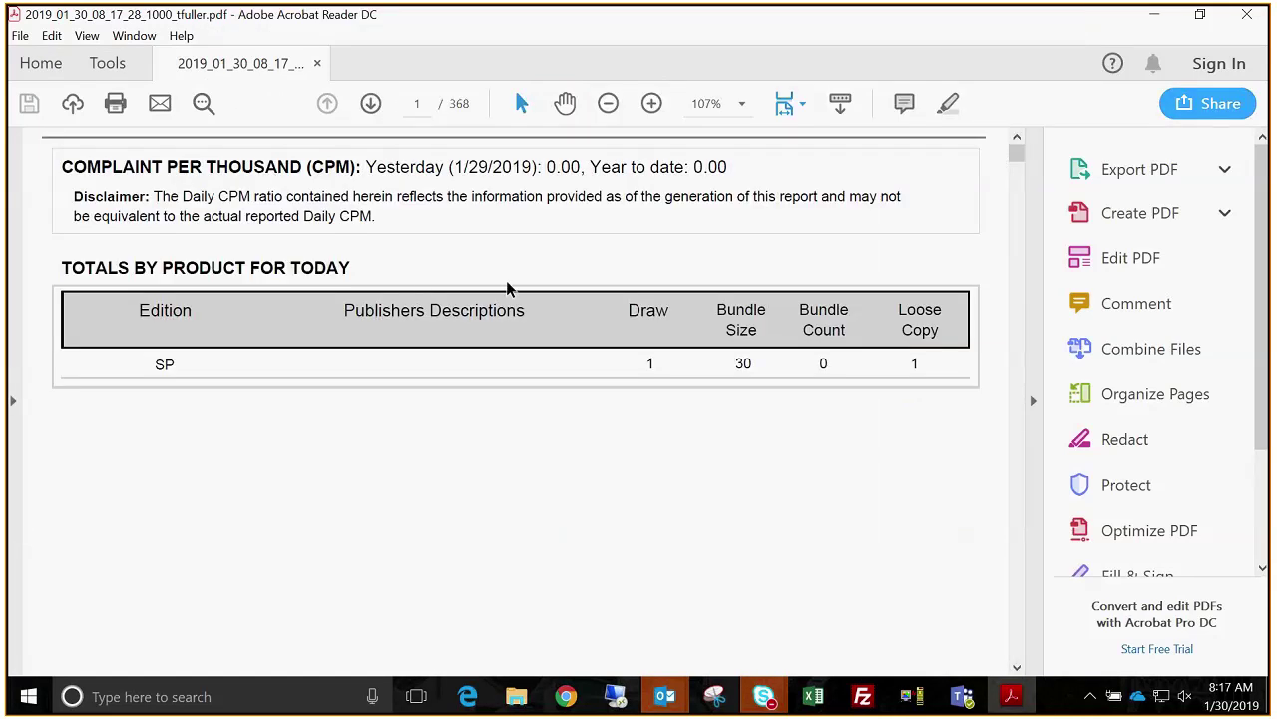
# Step: Review the lead page and carrier mail entries for routes AZ8666332 and AZ8666333 on pages 6 and 7, and close the PDF
pyautogui.moveTo(1017, 151); pyautogui.dragTo(1018, 164)
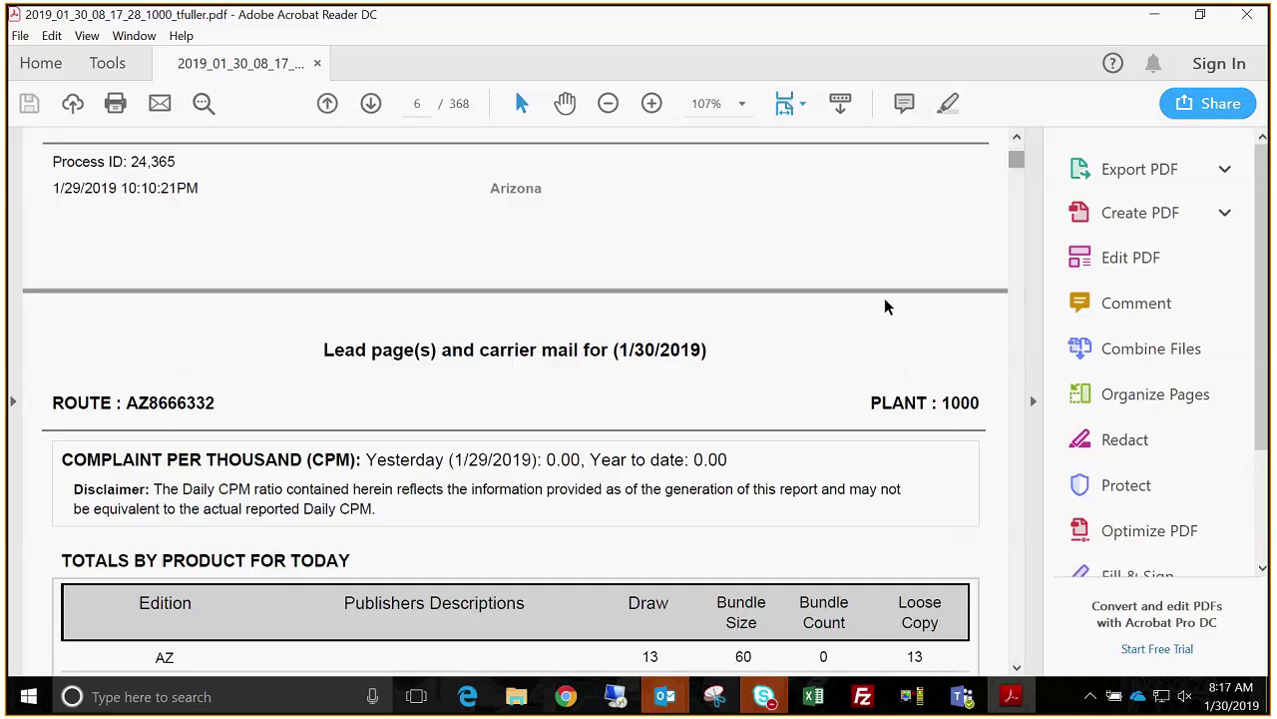
pyautogui.scroll(-3, 884, 299)
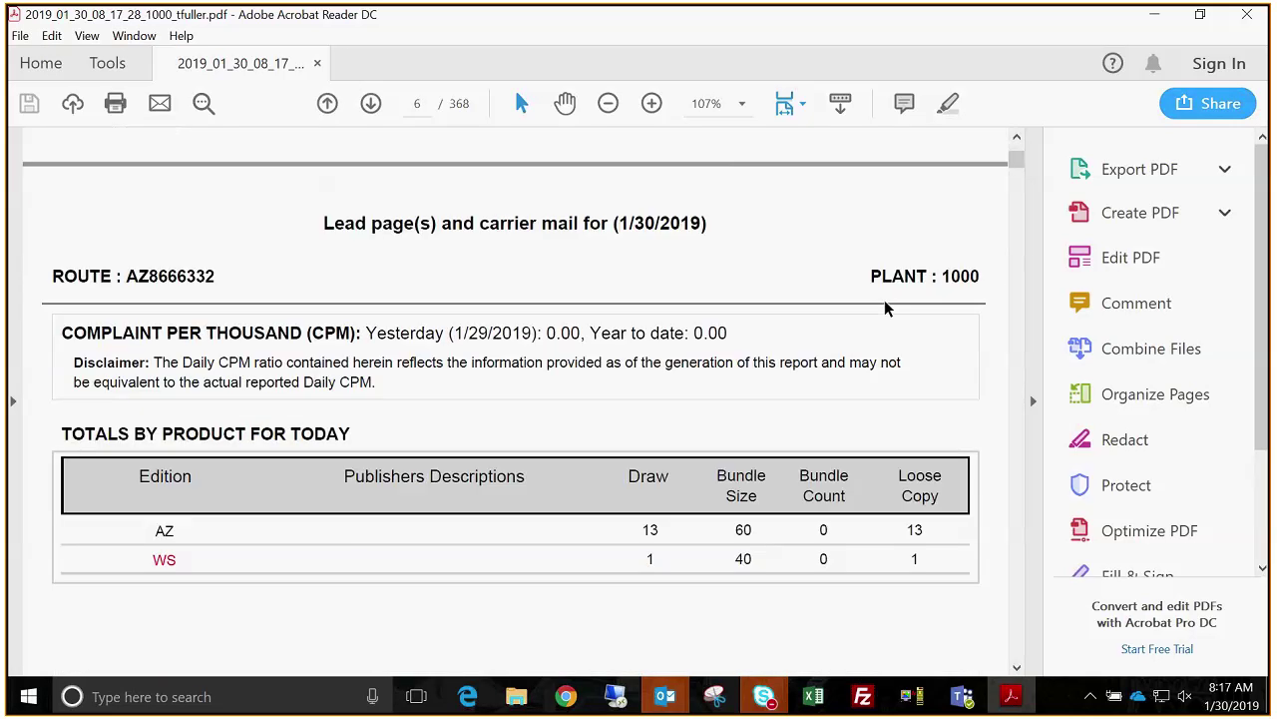
pyautogui.scroll(-3, 886, 300)
pyautogui.scroll(1, 869, 308)
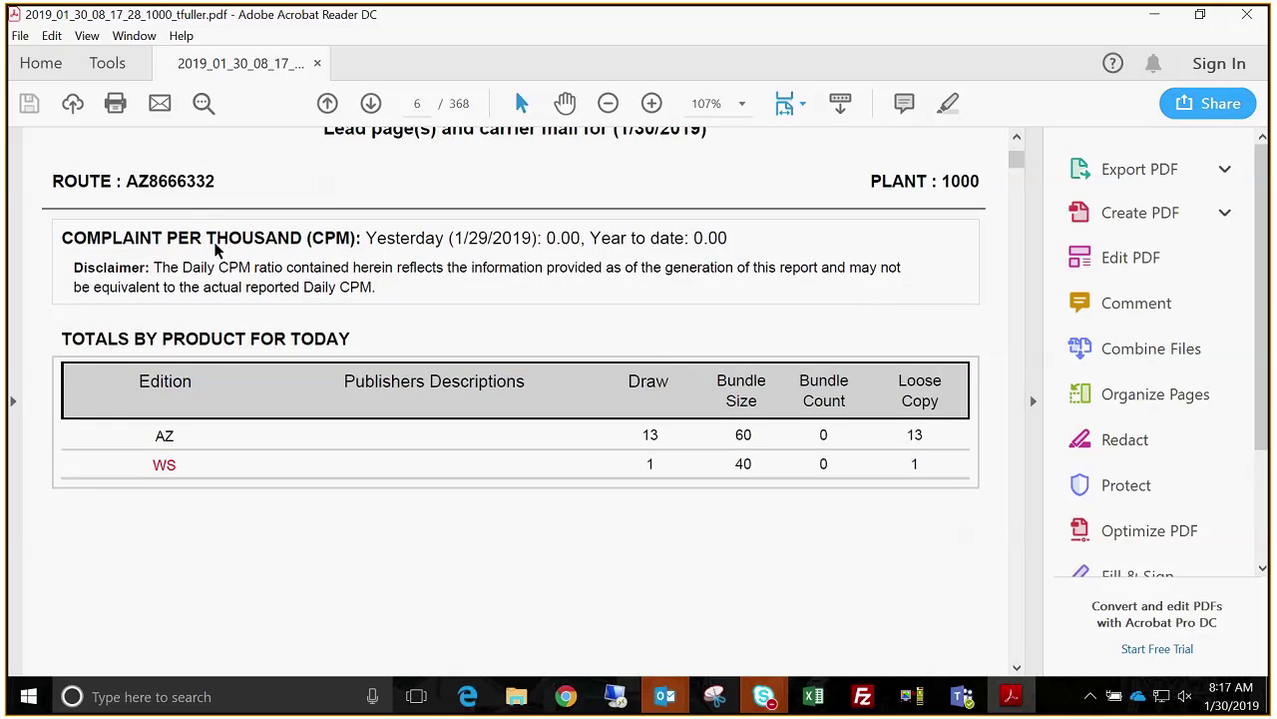
pyautogui.scroll(-8, 940, 440)
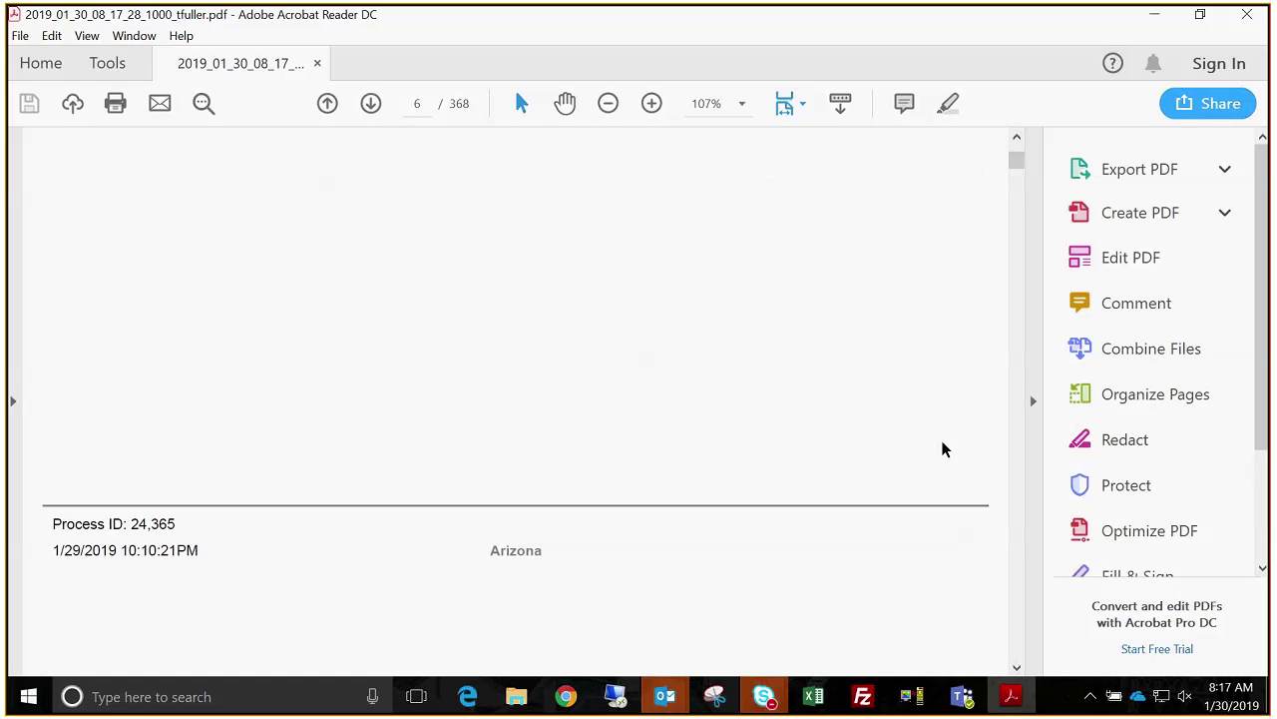
pyautogui.scroll(-8, 944, 449)
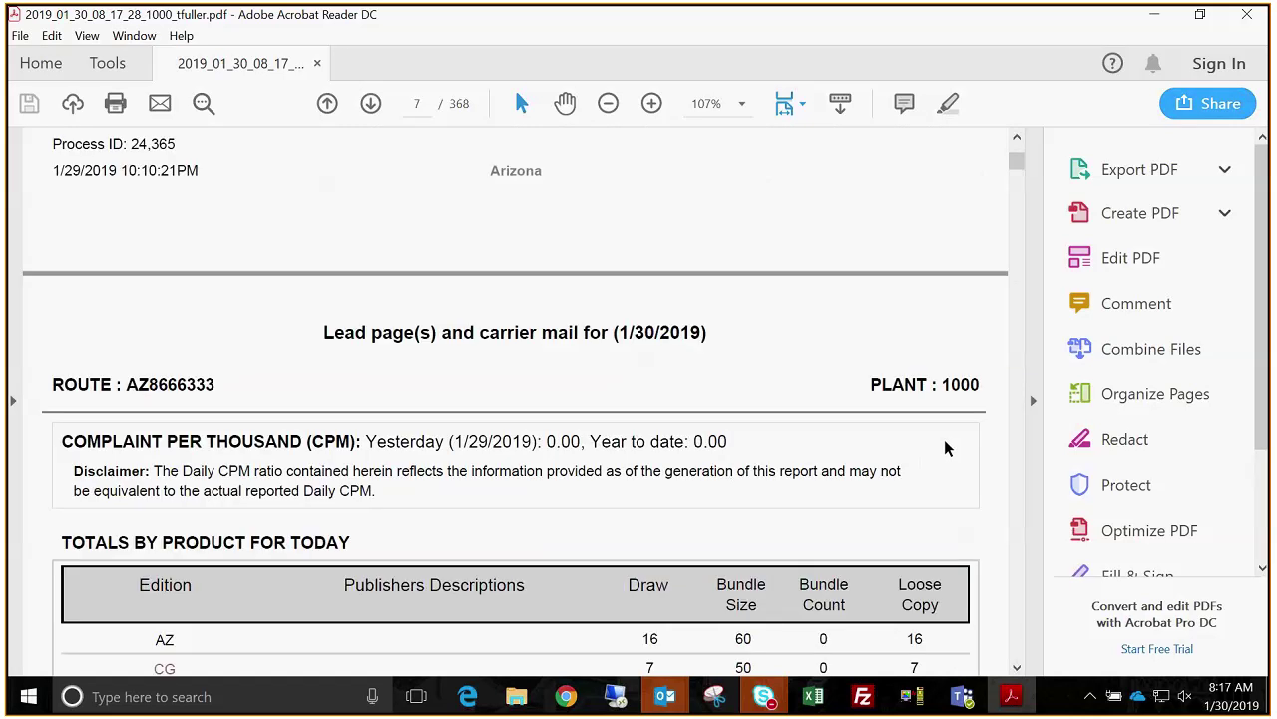
pyautogui.scroll(-4, 944, 444)
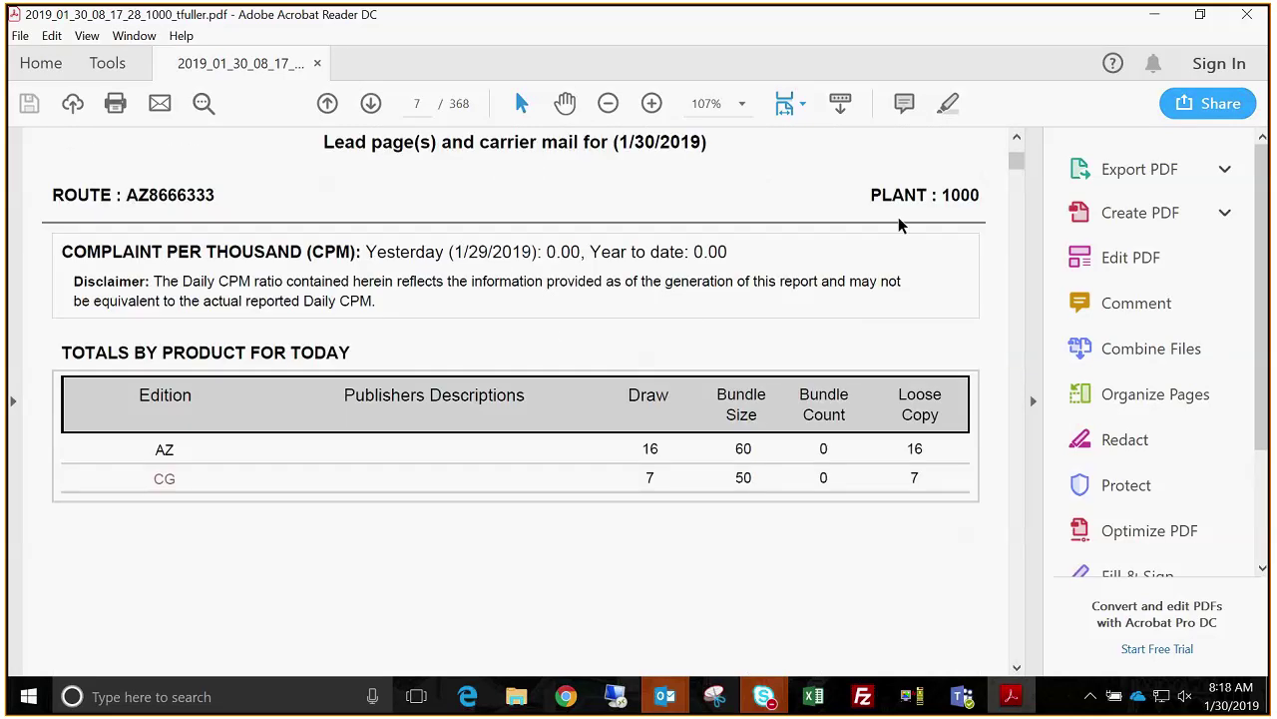
pyautogui.click(1017, 668)
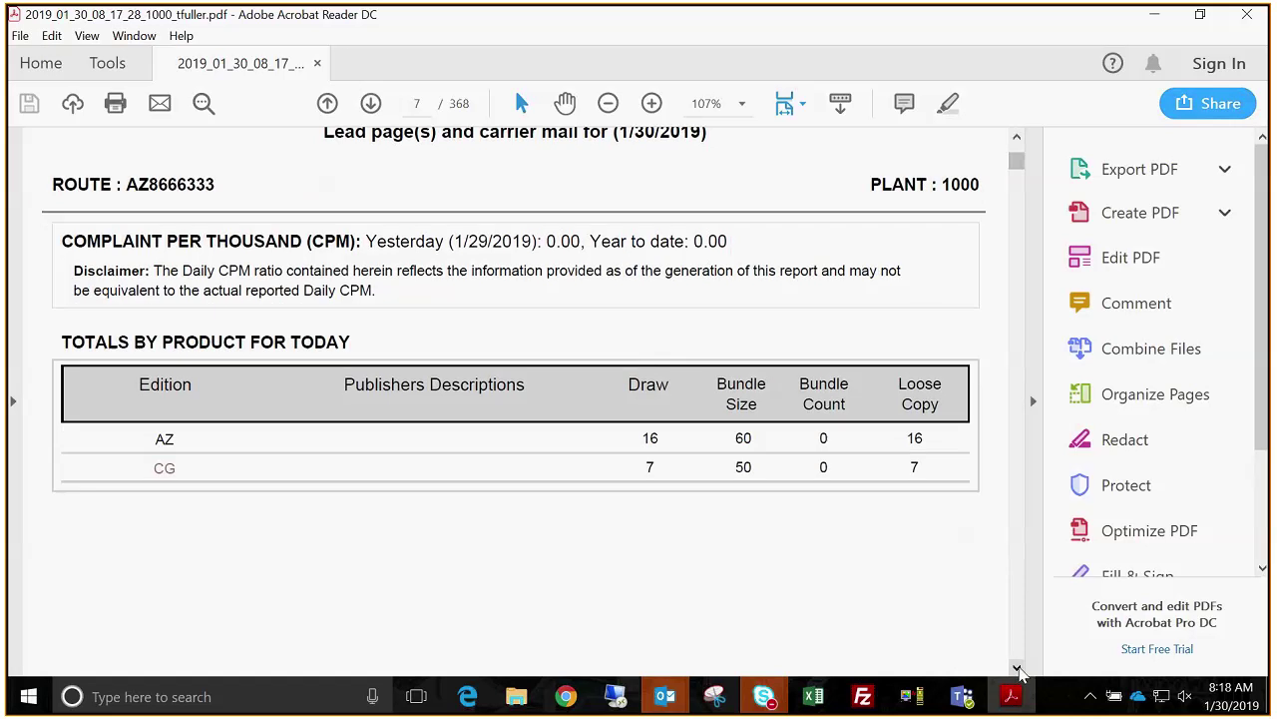
pyautogui.scroll(-3, 1016, 668)
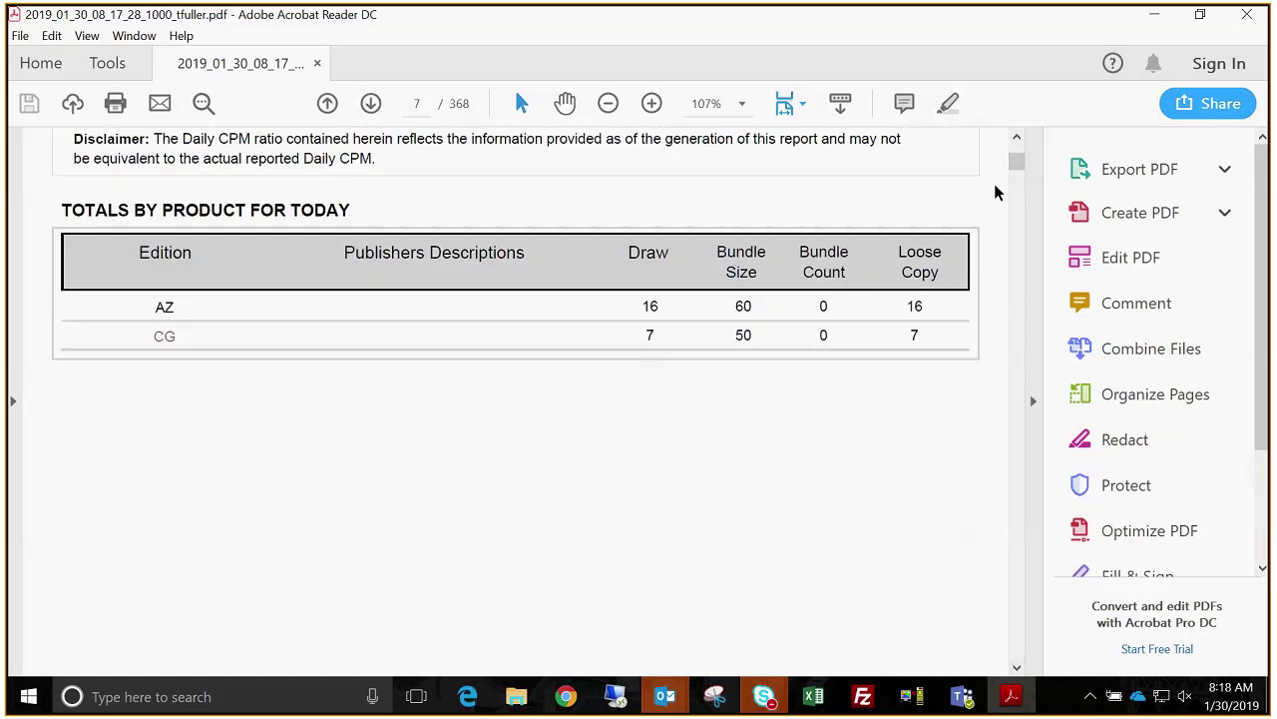
pyautogui.click(1245, 26)
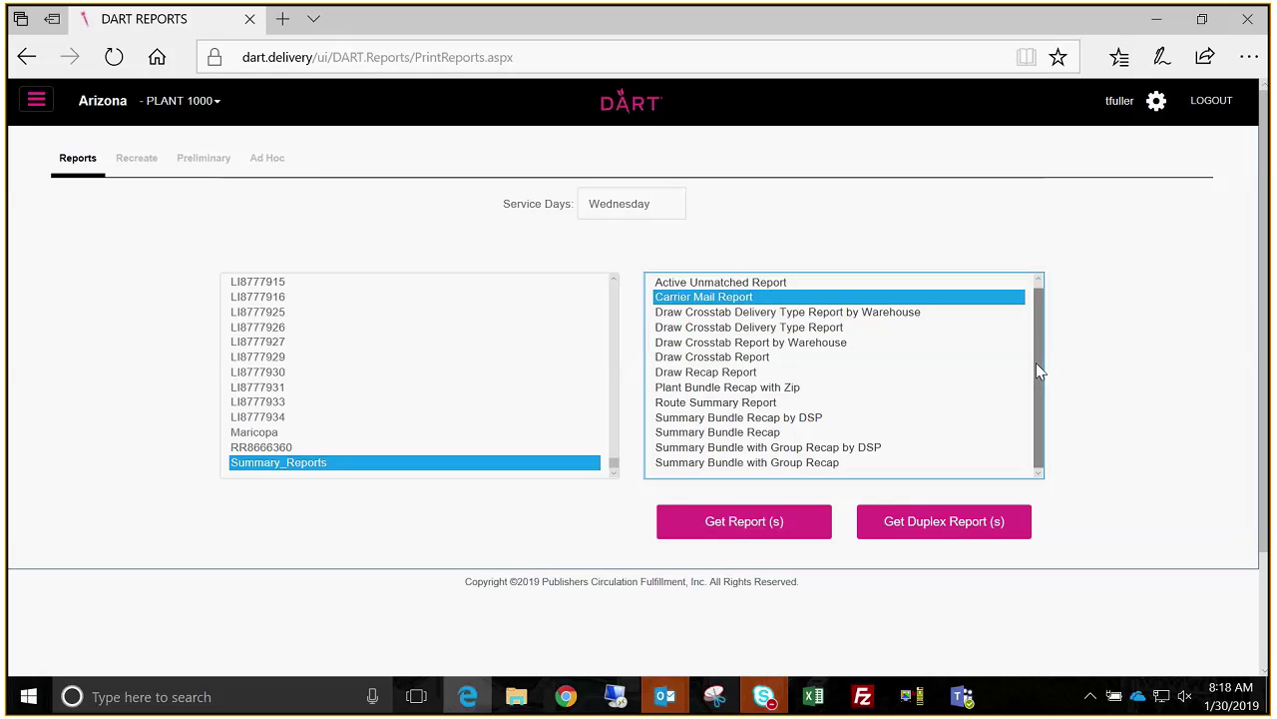
# Step: Select Draw Crosstab Report and Summary Bundle with Group Recap by DSP in turn, and switch to route AZ8772600 with Active Subs List Sequence Order
pyautogui.click(735, 357)
pyautogui.click(848, 447)
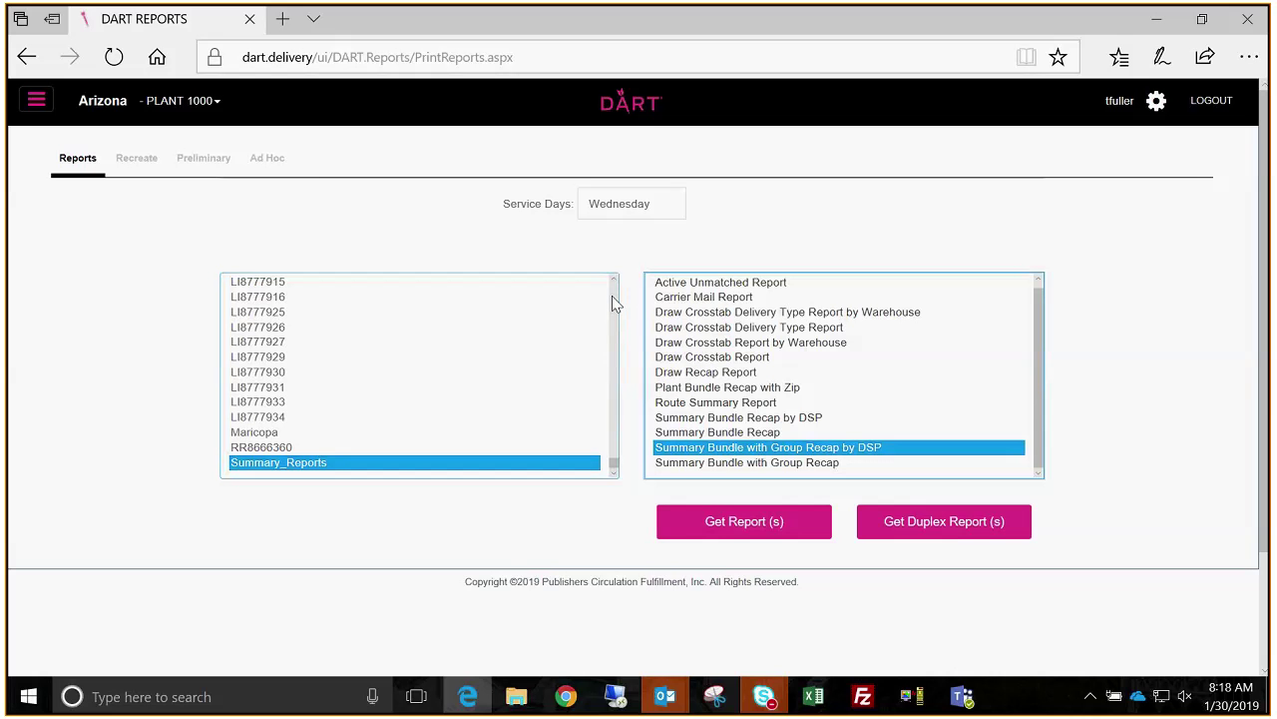
pyautogui.scroll(2, 614, 304)
pyautogui.moveTo(612, 462); pyautogui.dragTo(603, 317)
pyautogui.click(362, 357)
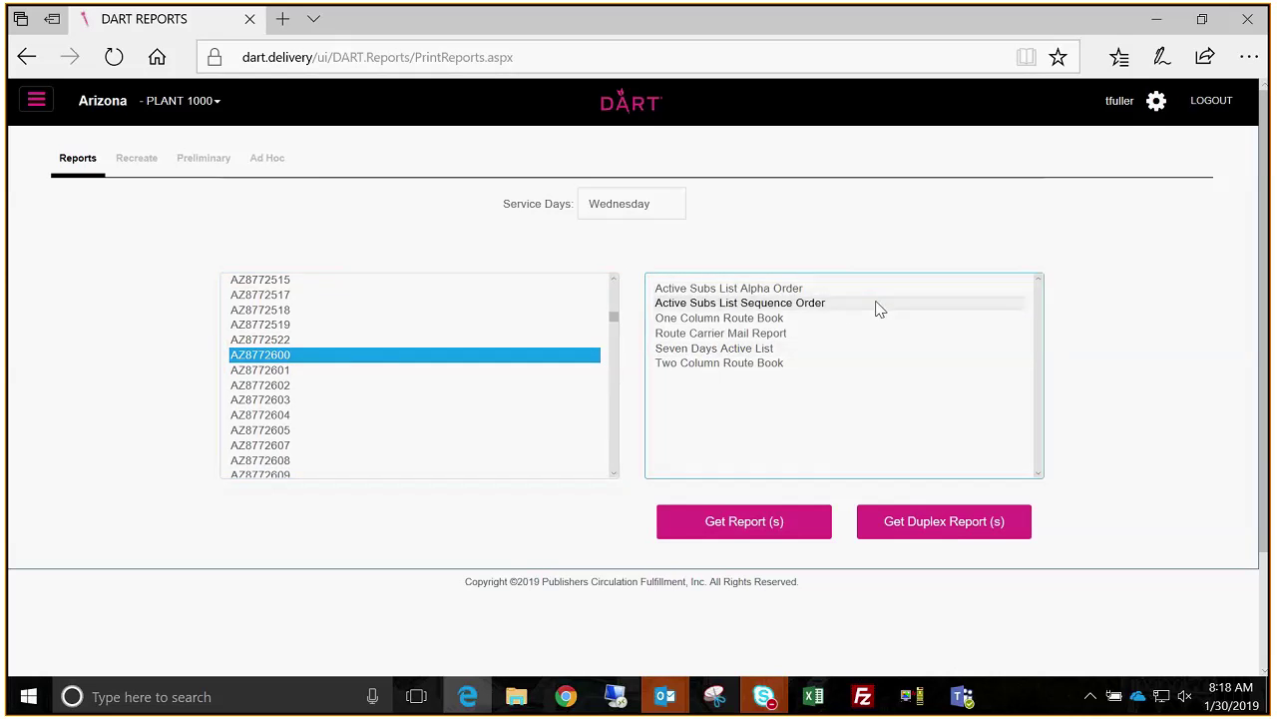
pyautogui.click(878, 305)
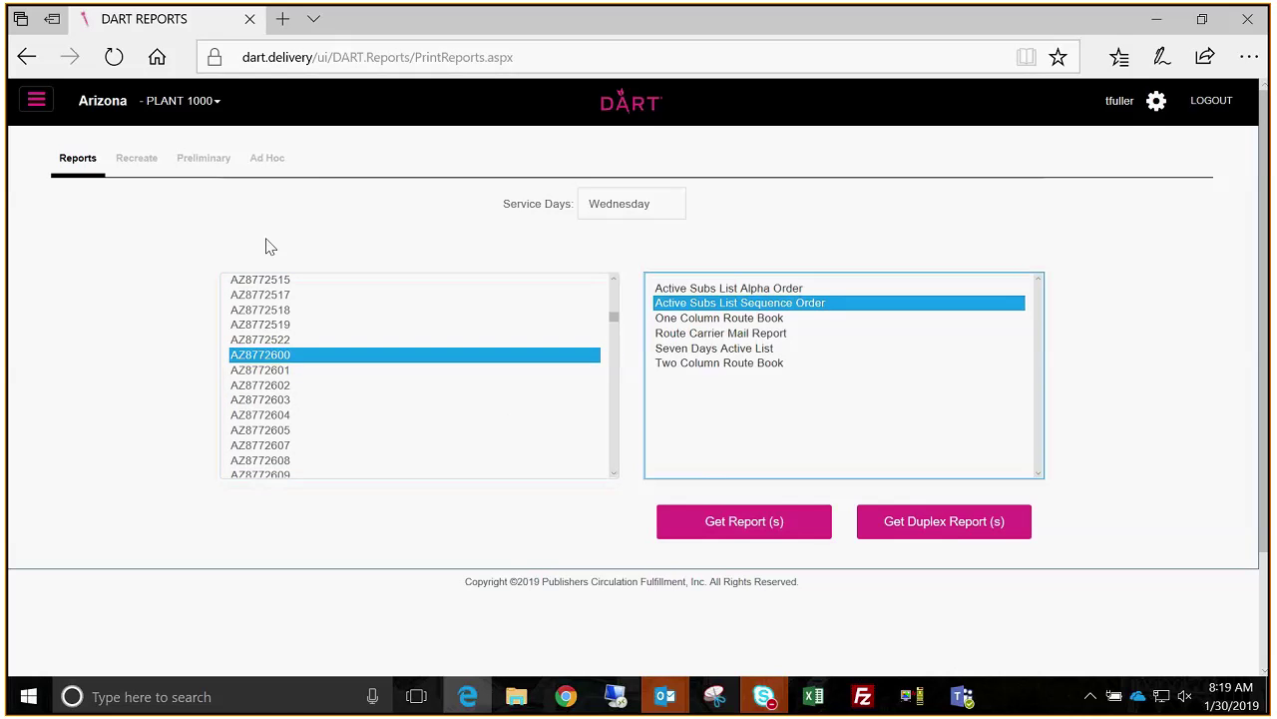
# Step: Open the Recreate reports page, check the Service Days and Report Default choices, and keep Route as the default
pyautogui.click(128, 161)
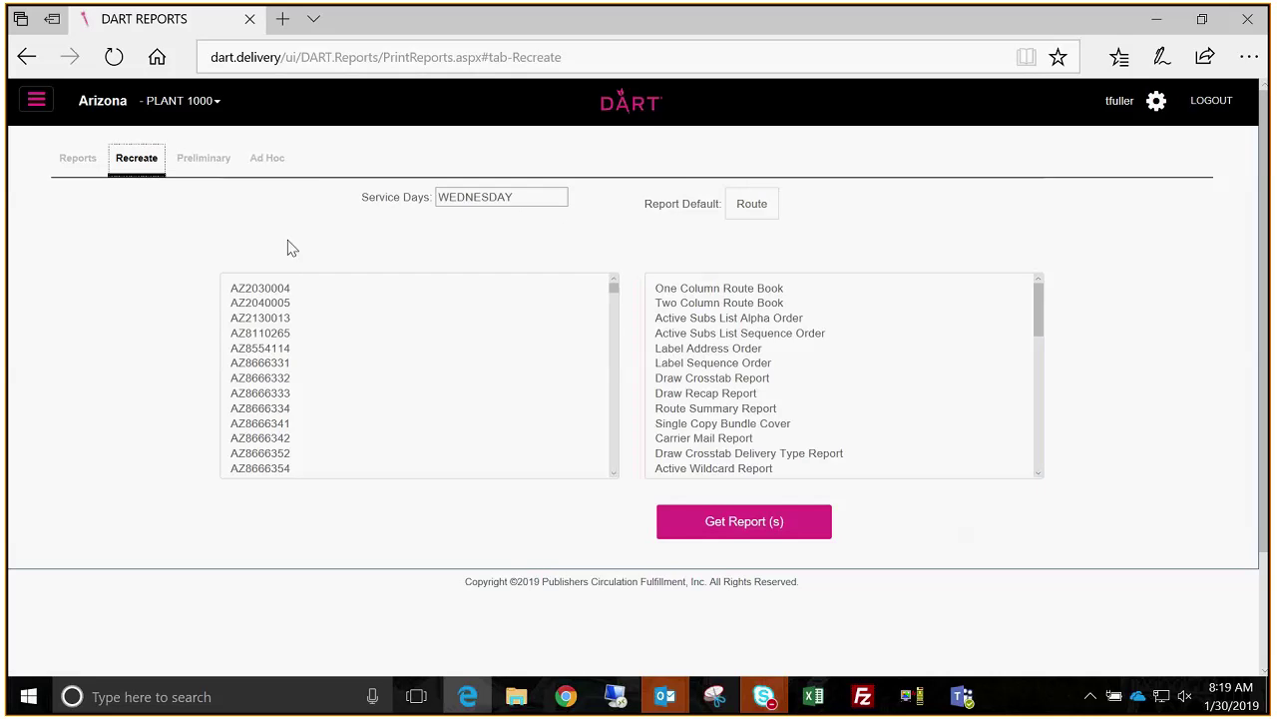
pyautogui.click(508, 196)
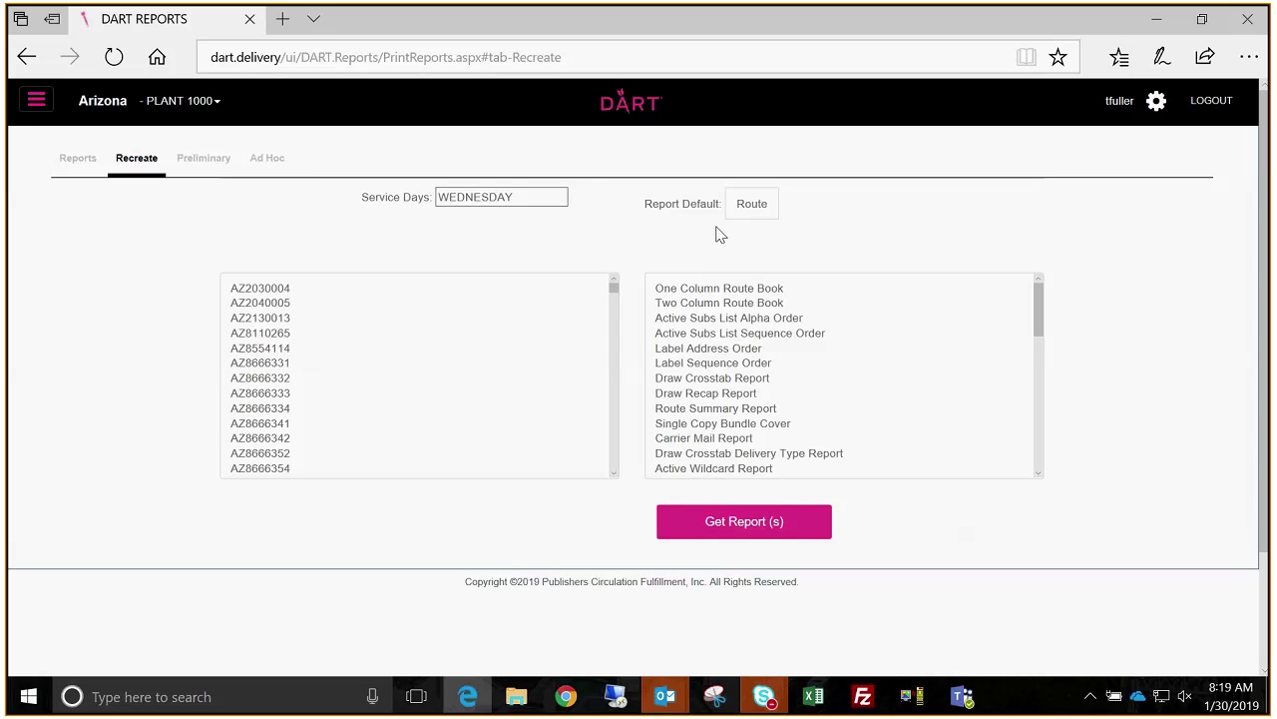
pyautogui.click(747, 209)
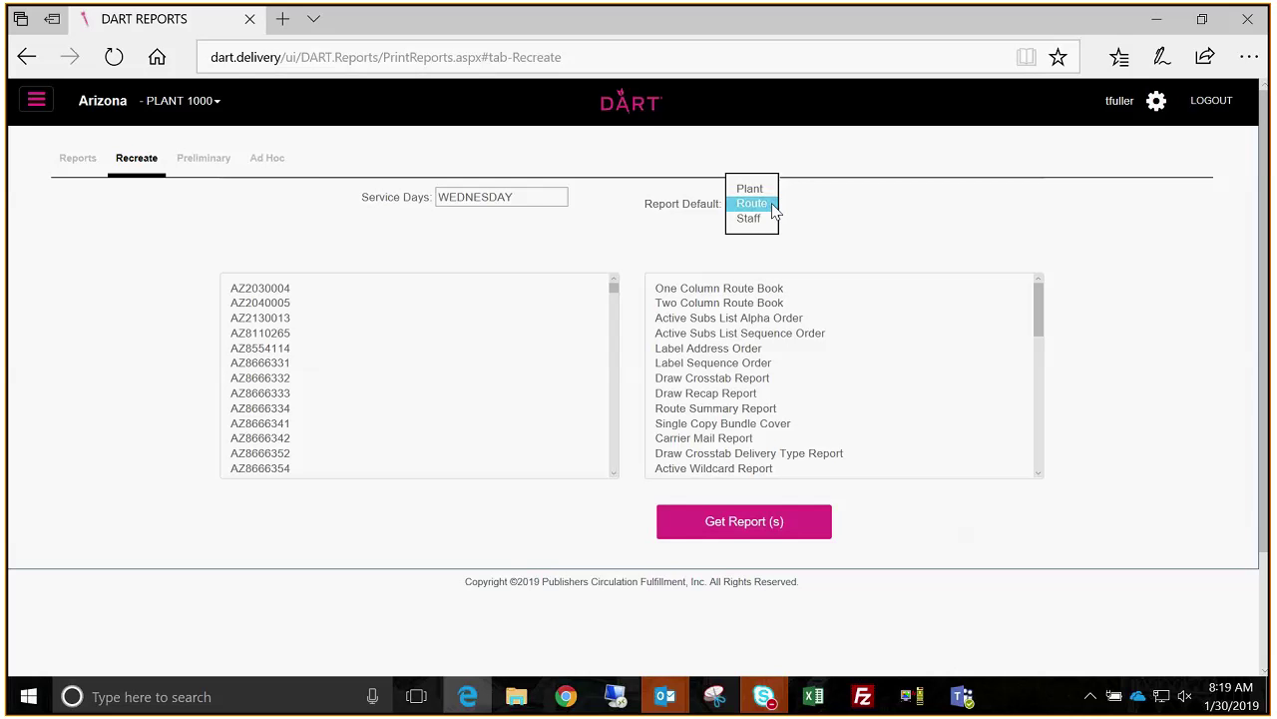
pyautogui.click(752, 204)
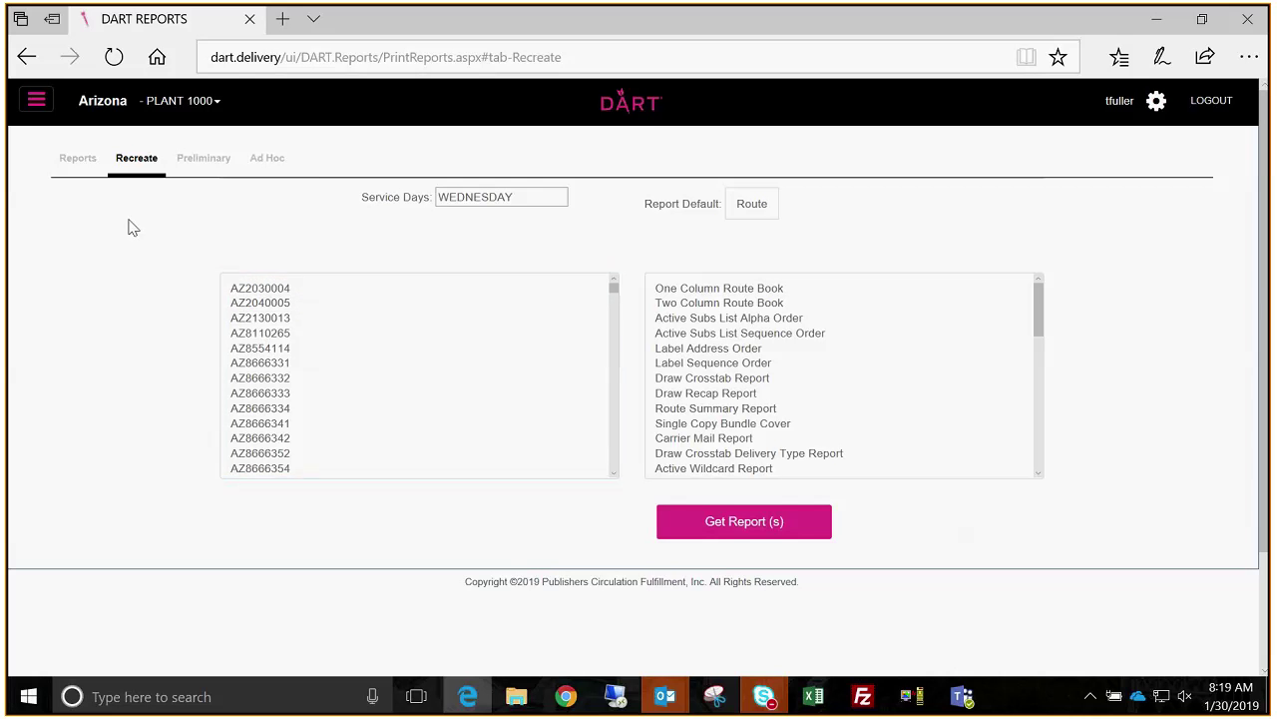
# Step: Select route AZ8110265, look through the reports available for recreation, and choose One Column Route Book
pyautogui.click(294, 337)
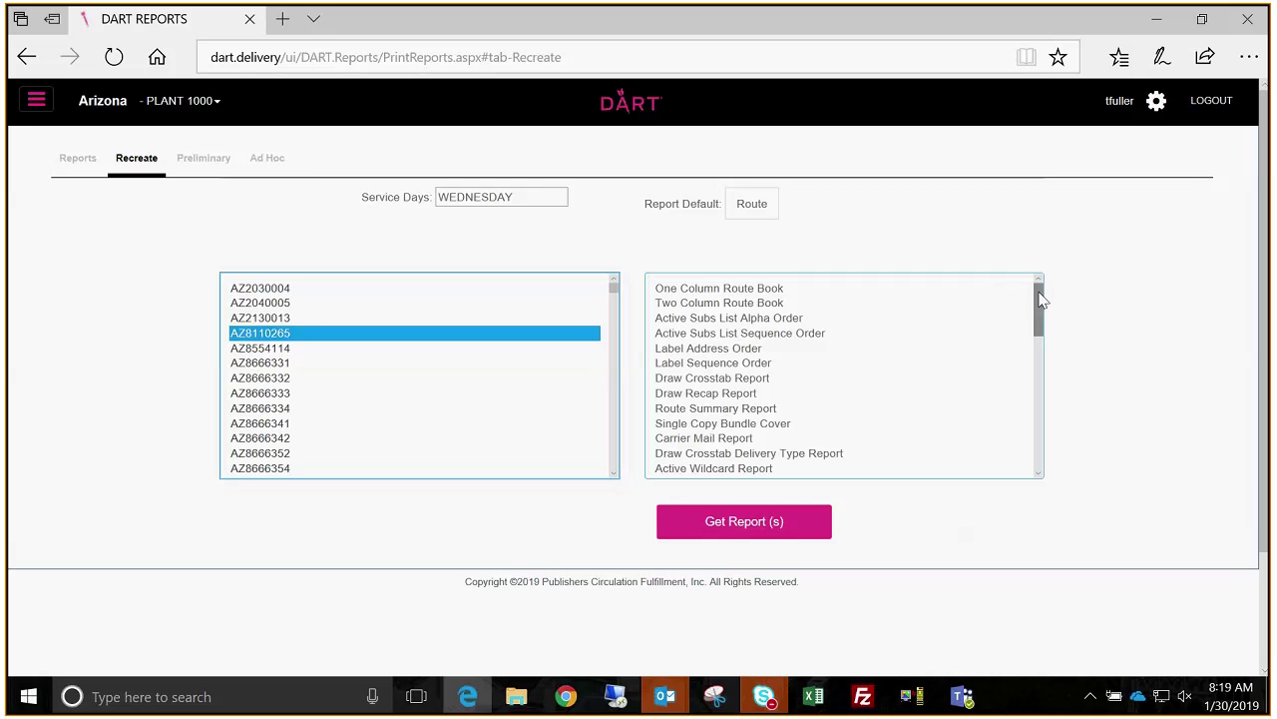
pyautogui.moveTo(1040, 299); pyautogui.dragTo(1036, 345)
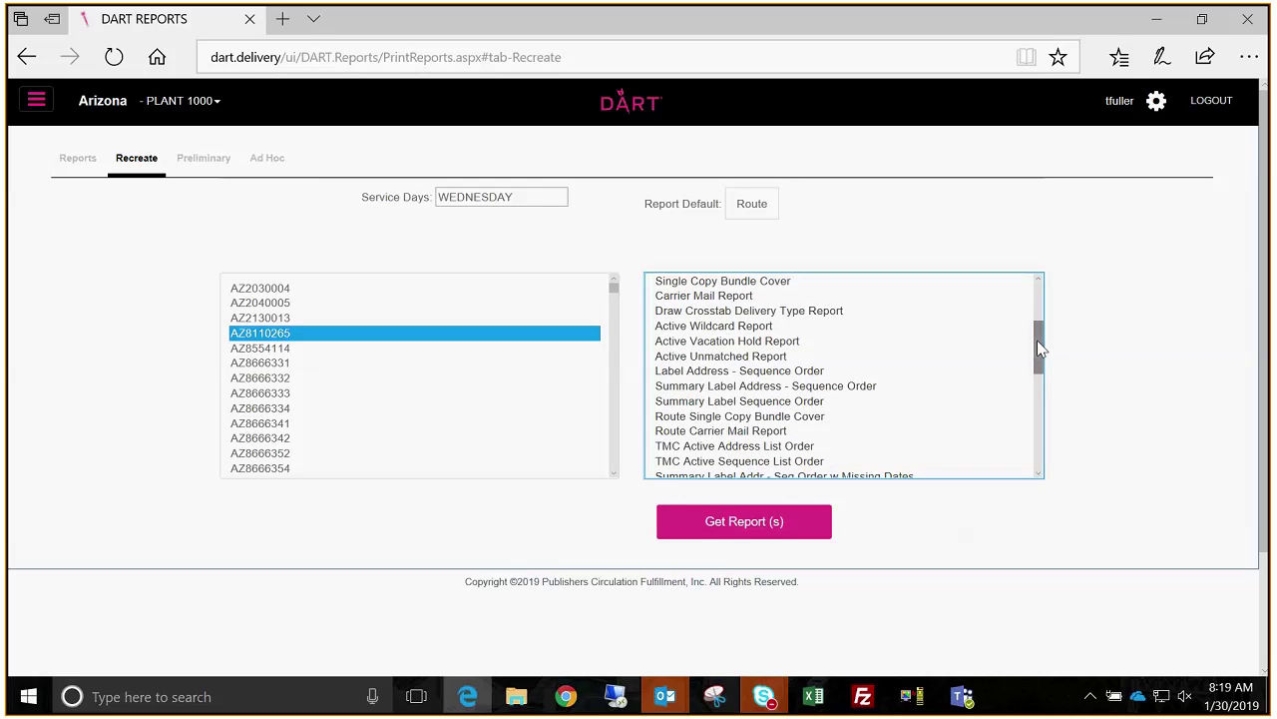
pyautogui.moveTo(1037, 341); pyautogui.dragTo(1036, 287)
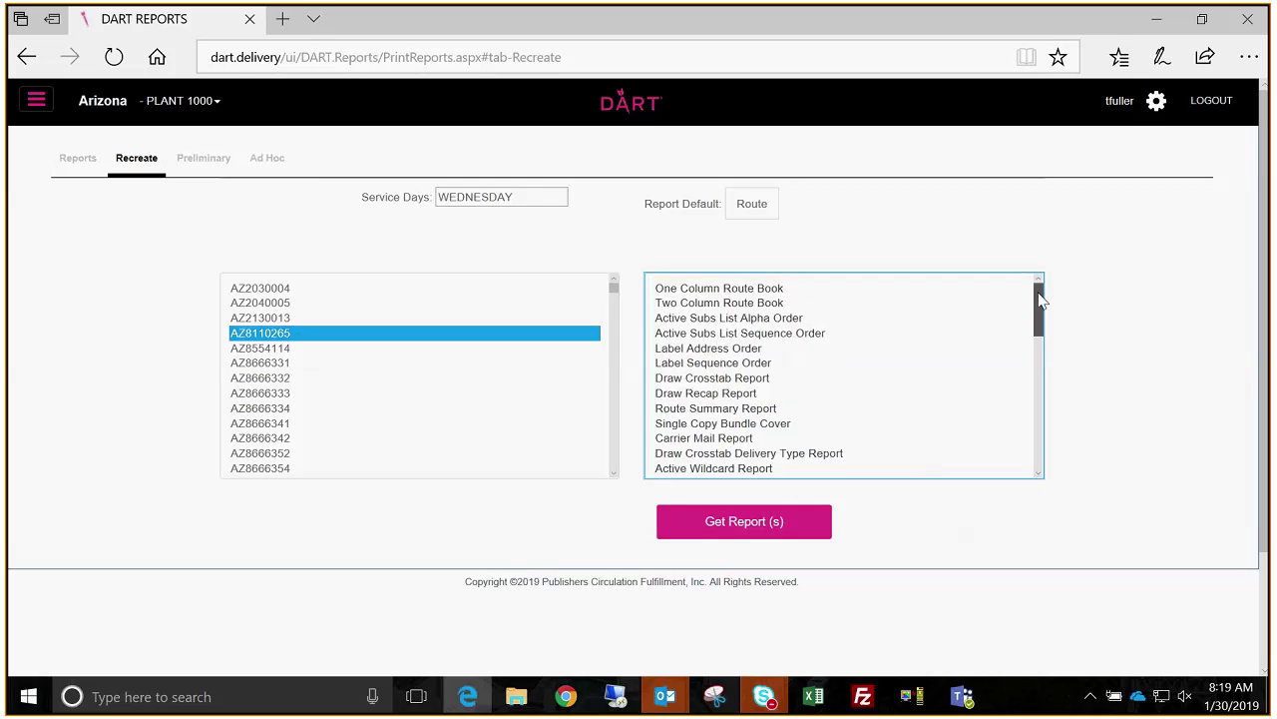
pyautogui.click(863, 299)
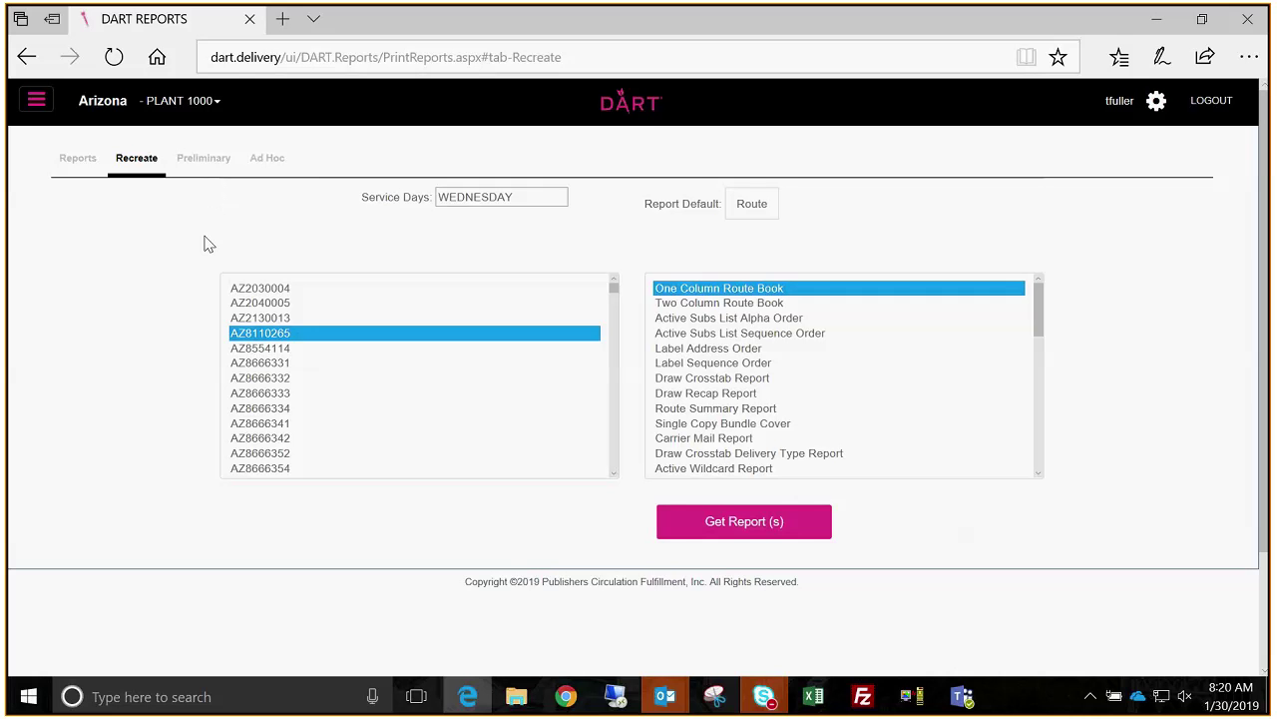
# Step: View the Preliminary reports page, and open the Ad Hoc page to check its Solution options
pyautogui.click(209, 172)
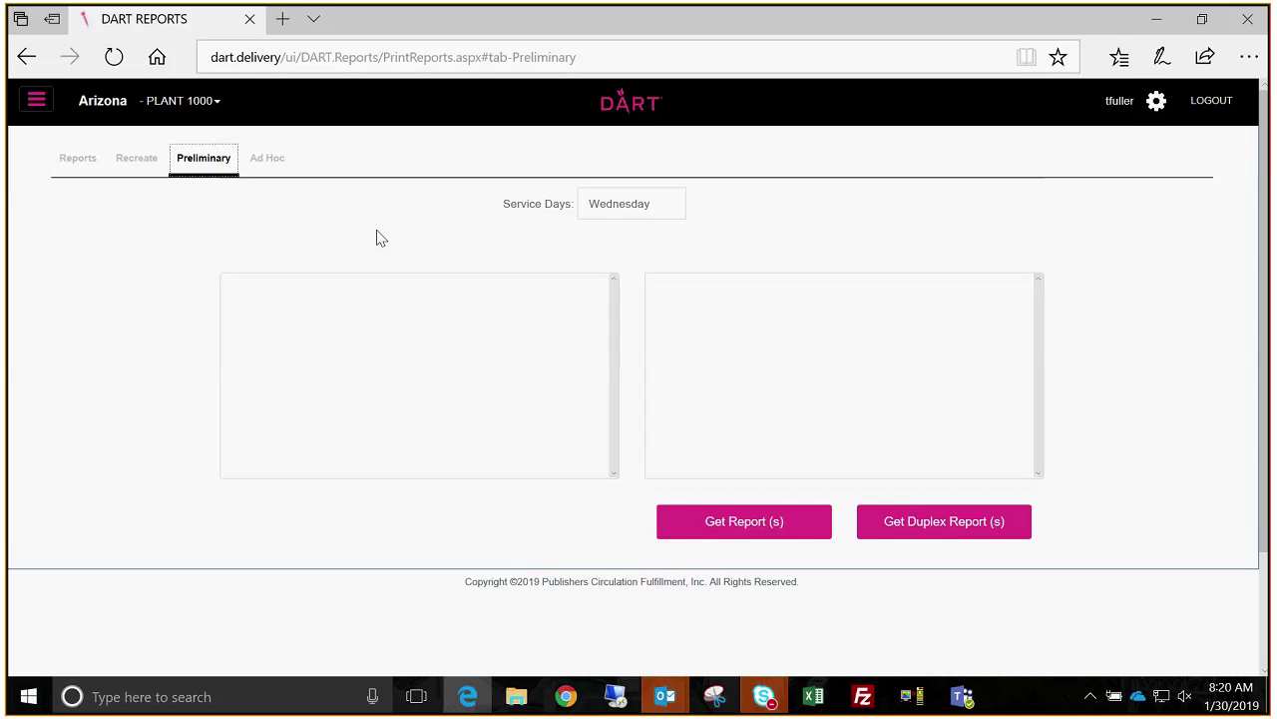
pyautogui.click(281, 174)
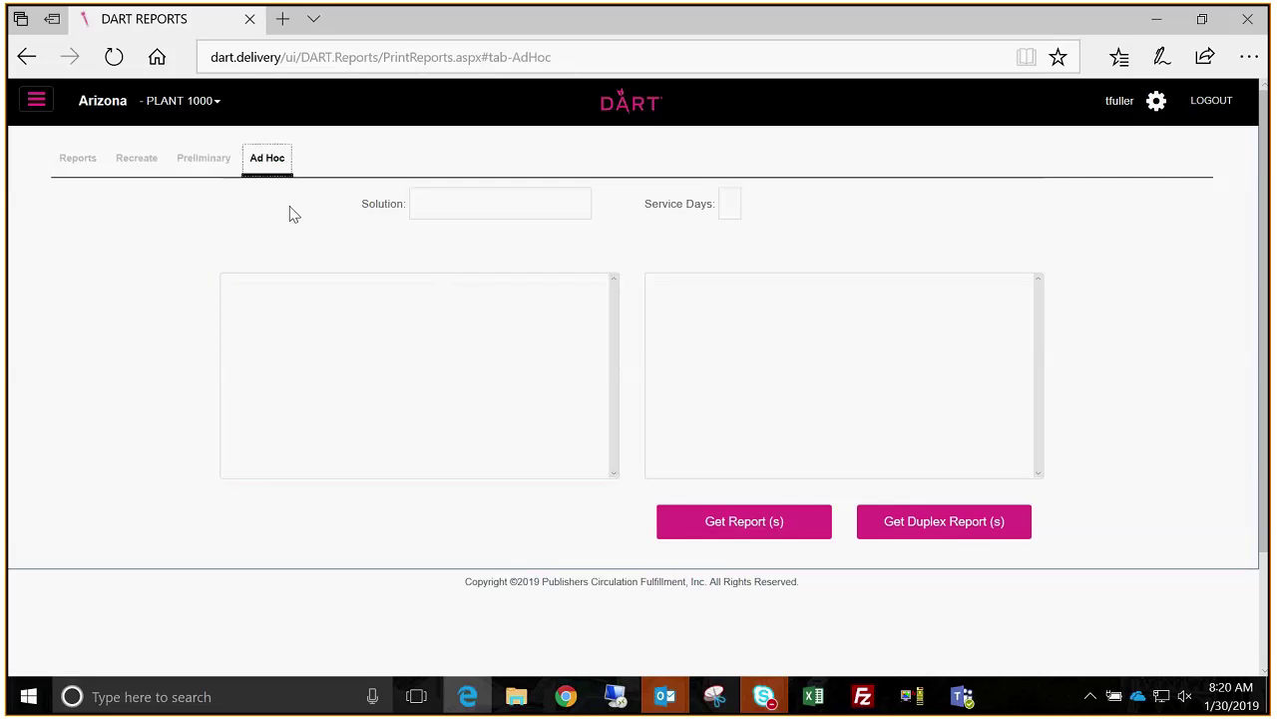
pyautogui.click(477, 207)
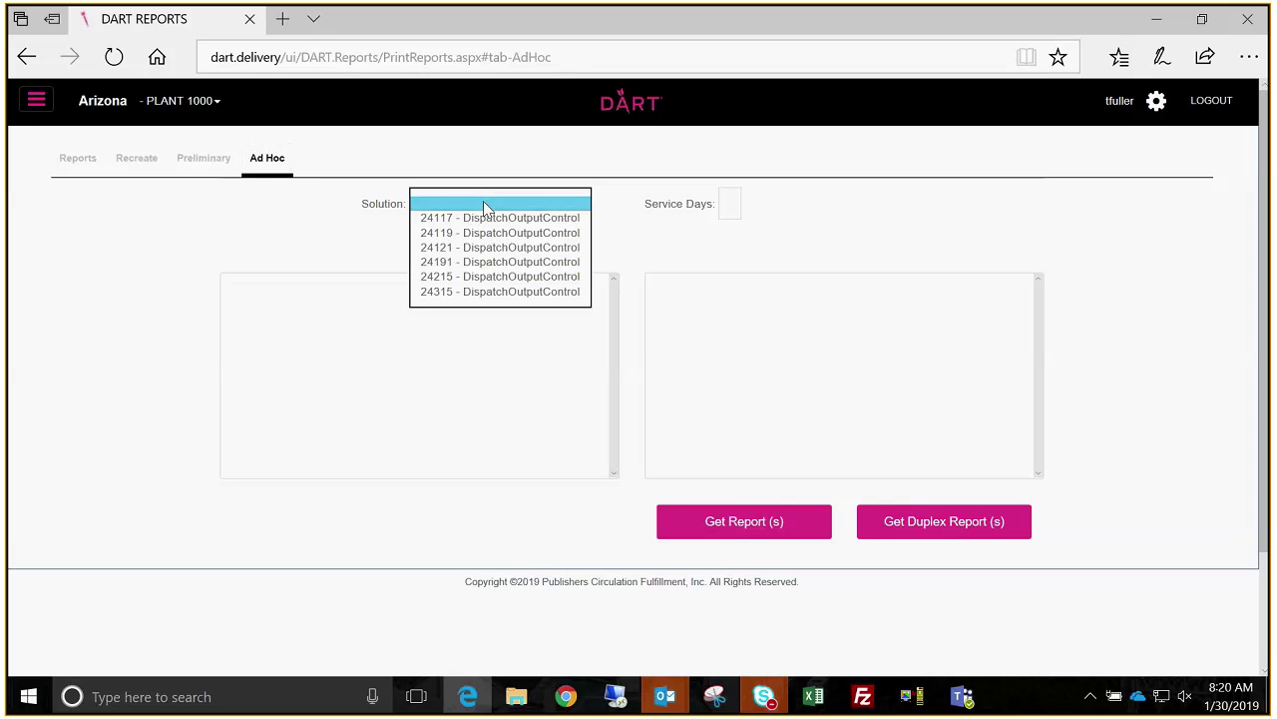
pyautogui.click(337, 222)
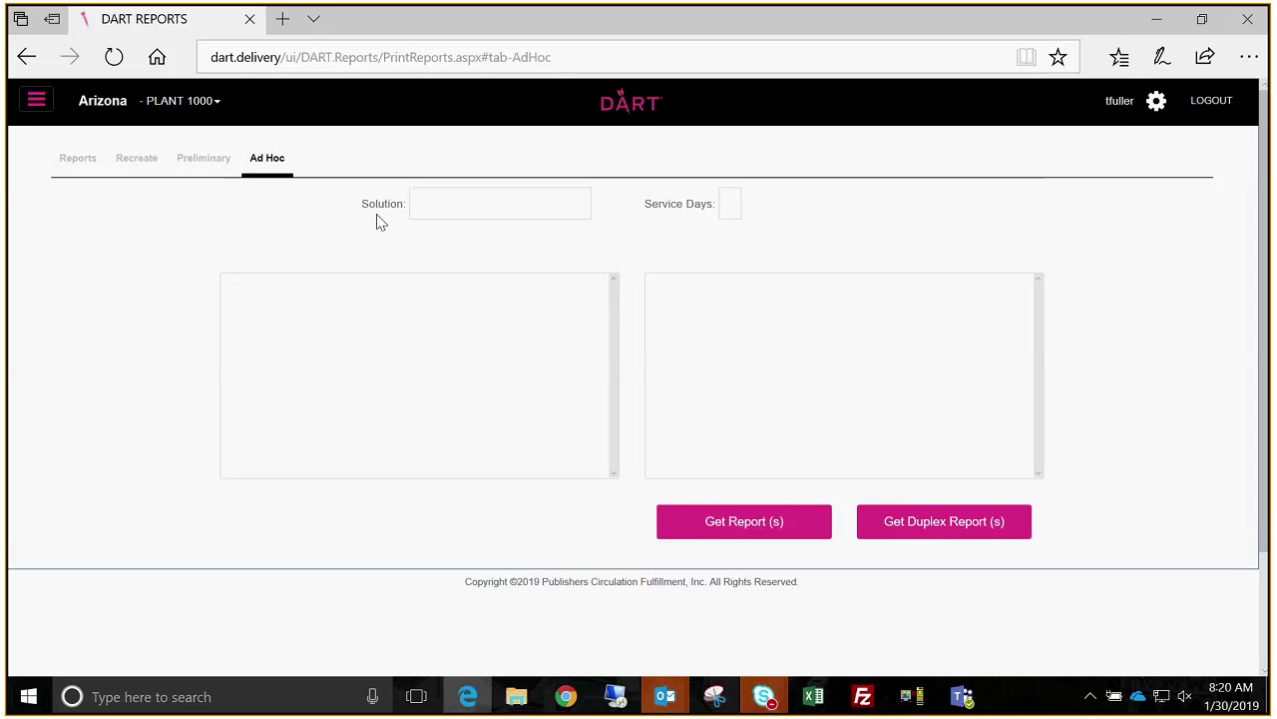
# Step: Examine the Ad Hoc Solution options again, along with the route and report lists and report generation controls
pyautogui.click(458, 211)
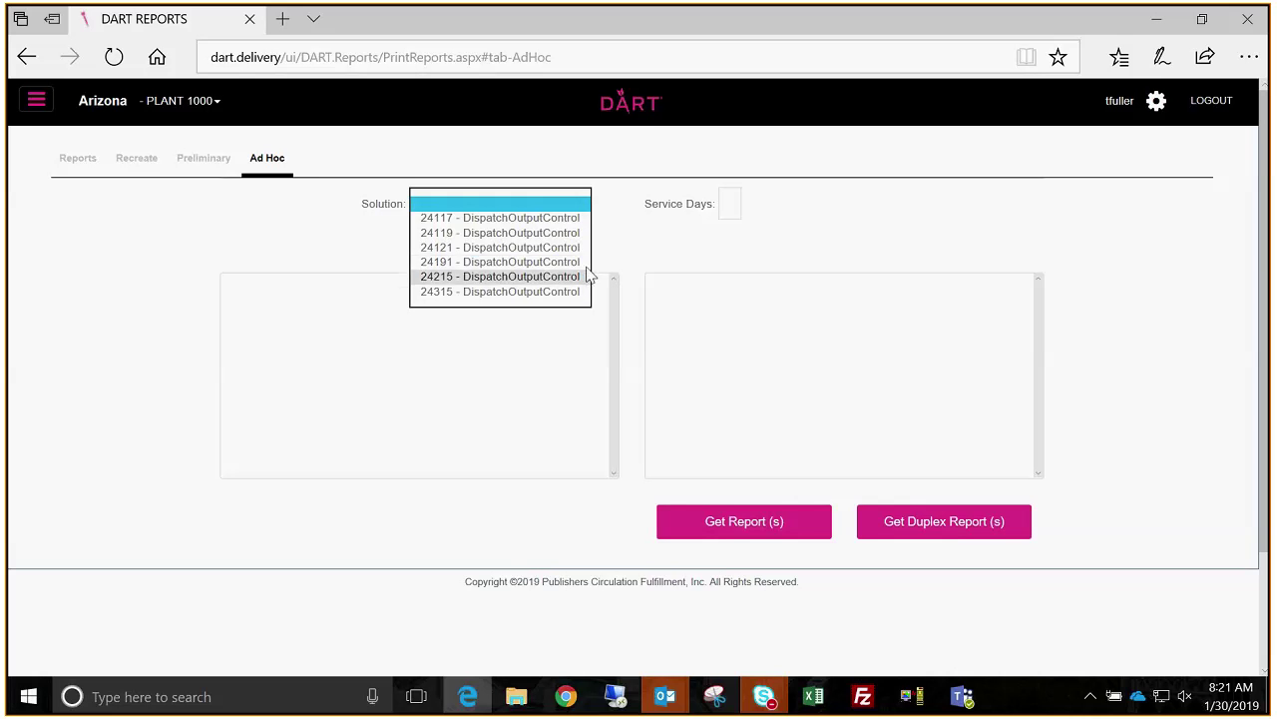
pyautogui.click(631, 227)
pyautogui.click(461, 395)
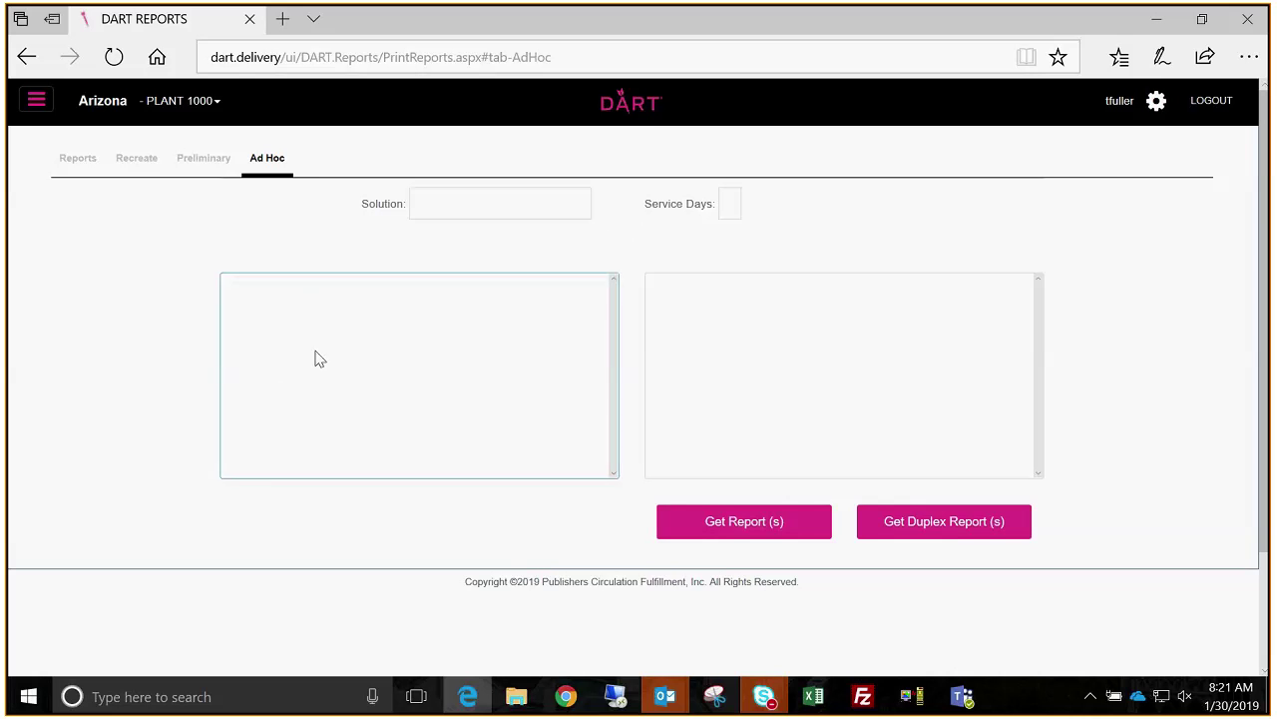
pyautogui.click(681, 312)
pyautogui.click(643, 531)
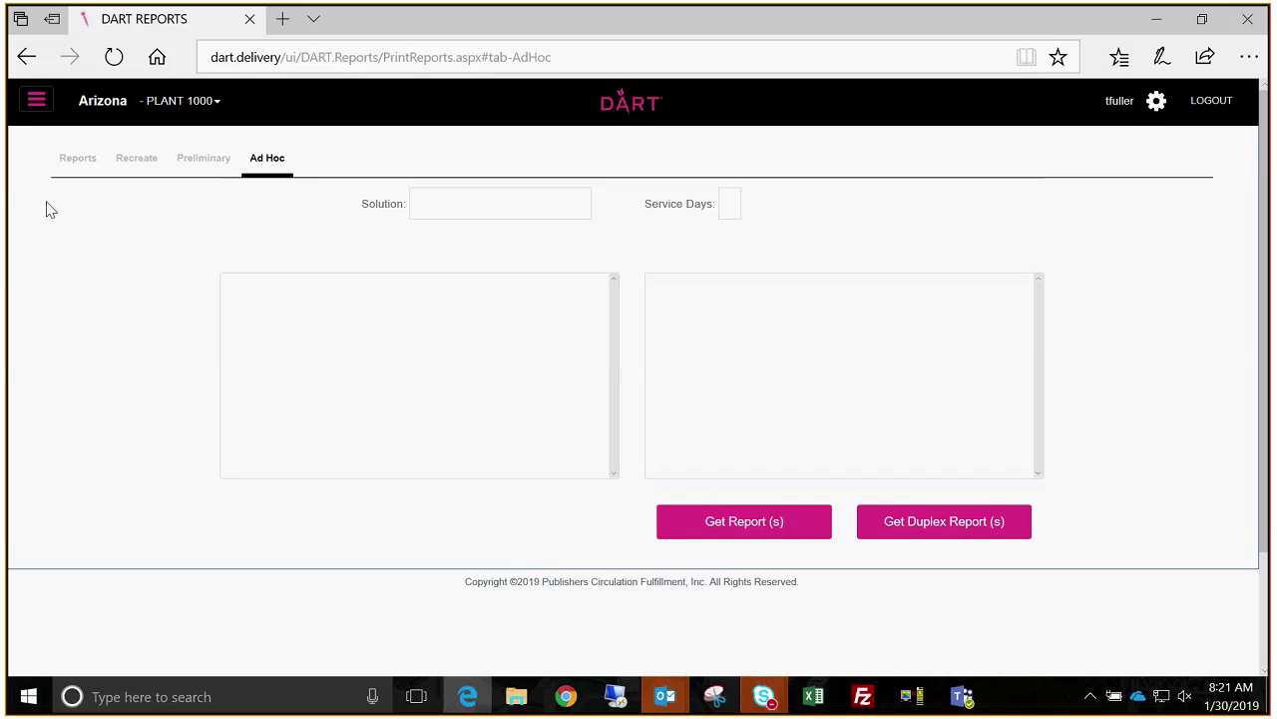
pyautogui.click(256, 400)
pyautogui.click(673, 522)
pyautogui.click(420, 401)
# Step: Return to the production Reports page, then generate and open the Active Subs List Alpha Order report for route AZ8666342
pyautogui.click(79, 169)
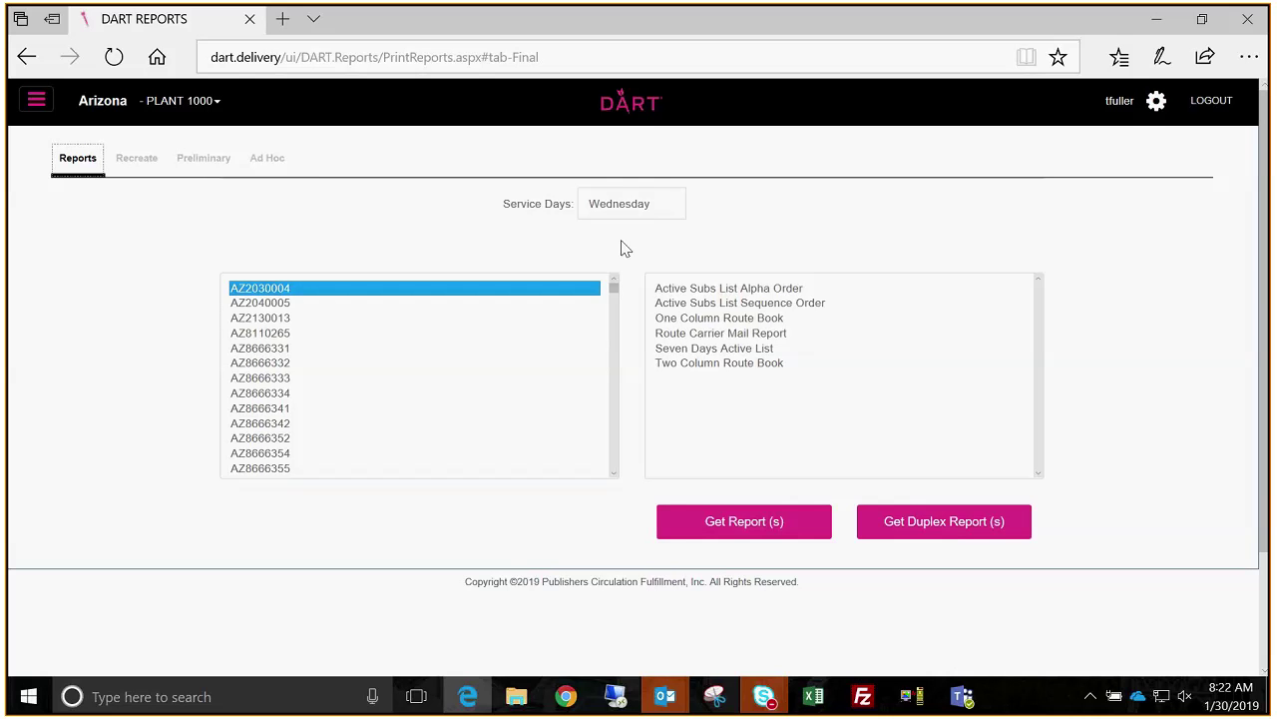
pyautogui.click(807, 288)
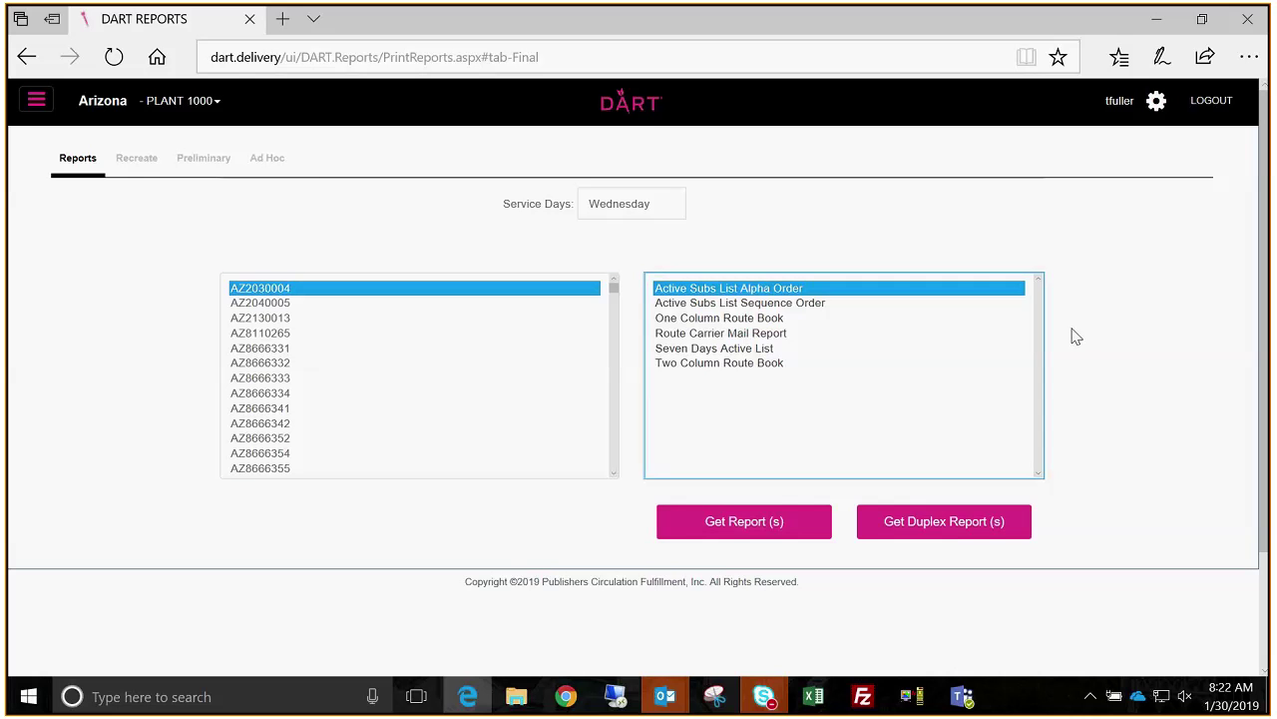
pyautogui.click(435, 426)
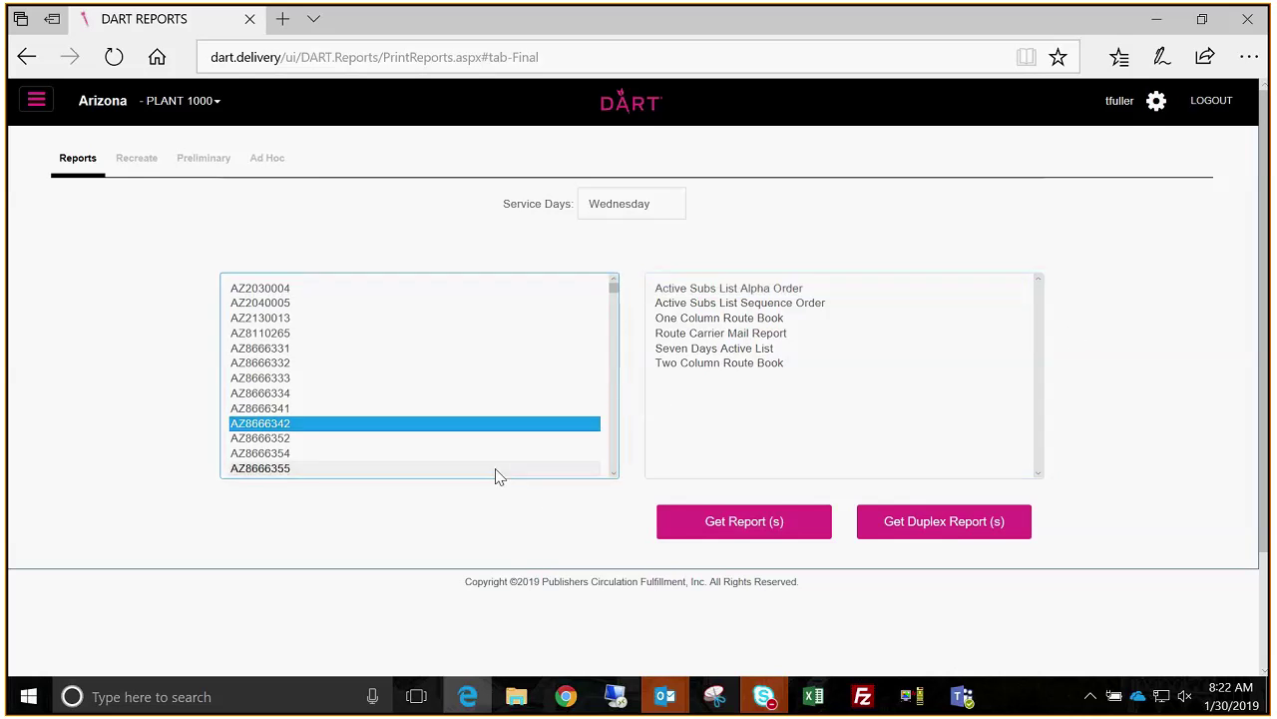
pyautogui.click(739, 288)
pyautogui.click(769, 519)
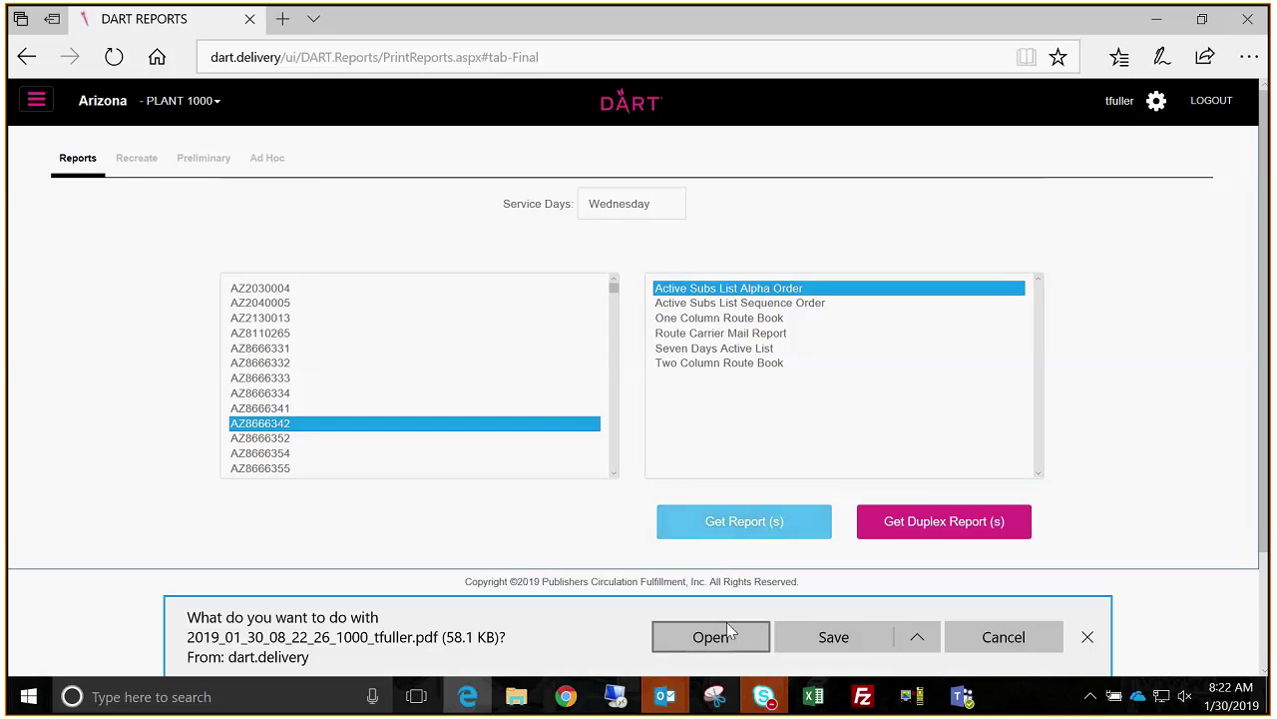
pyautogui.click(727, 625)
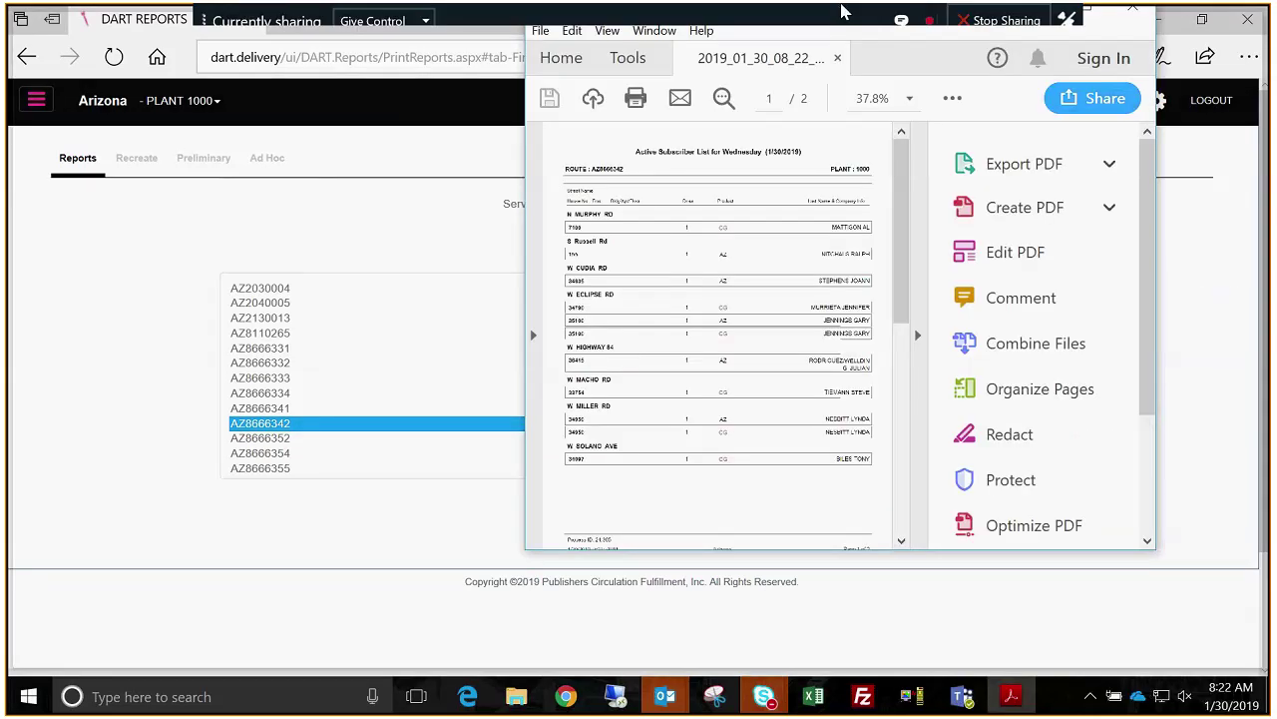
# Step: Enlarge the report PDF, read through the active subscriber list for the route, and close it
pyautogui.doubleClick(841, 12)
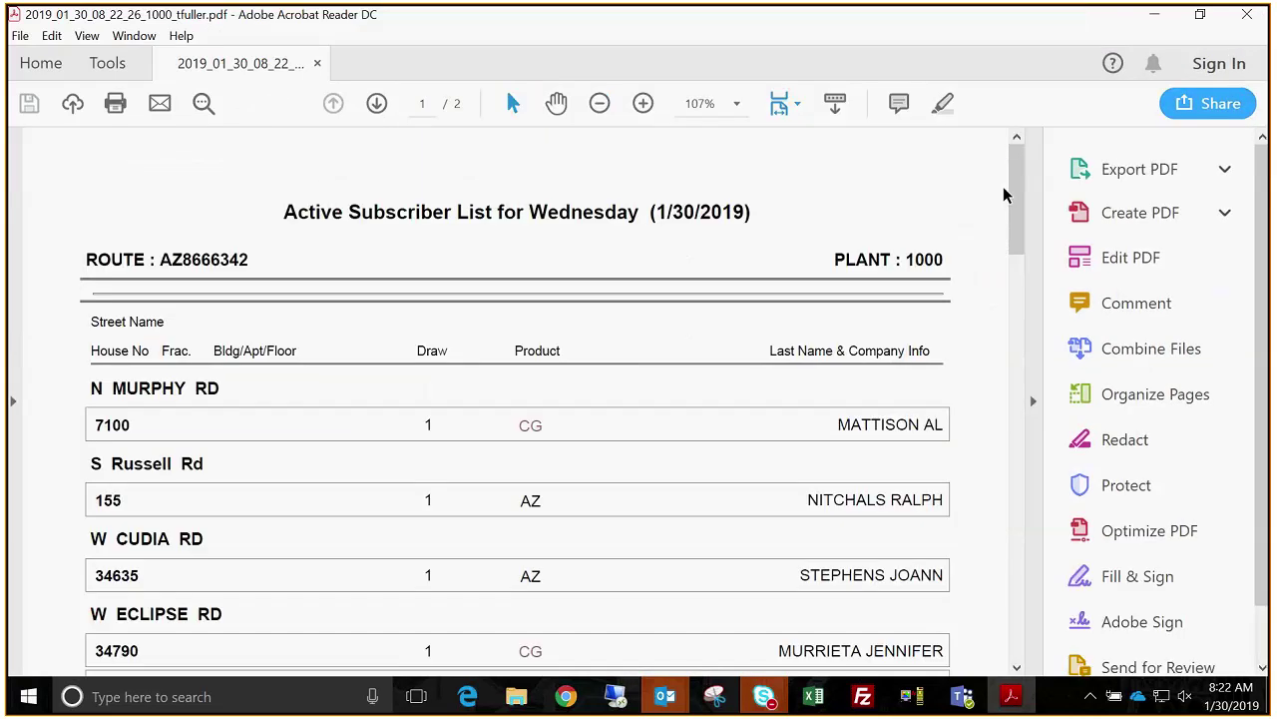
pyautogui.moveTo(1013, 196); pyautogui.dragTo(1018, 259)
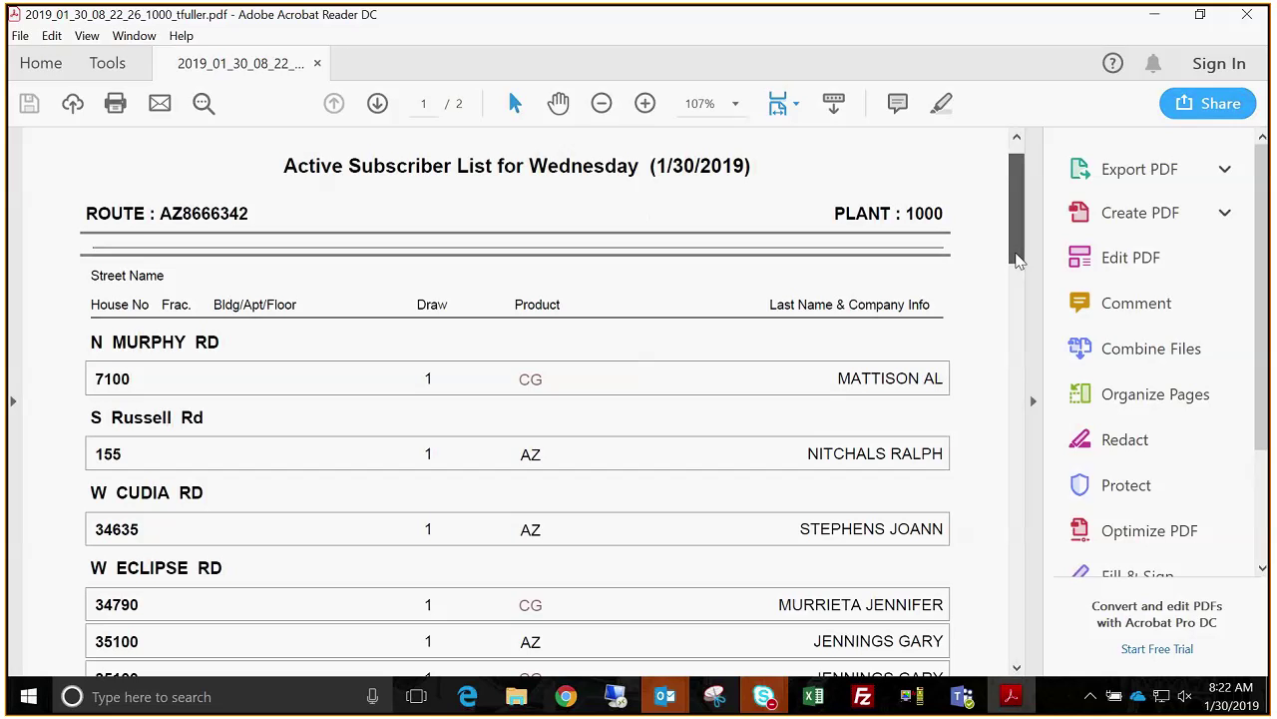
pyautogui.moveTo(1017, 259); pyautogui.dragTo(1018, 263)
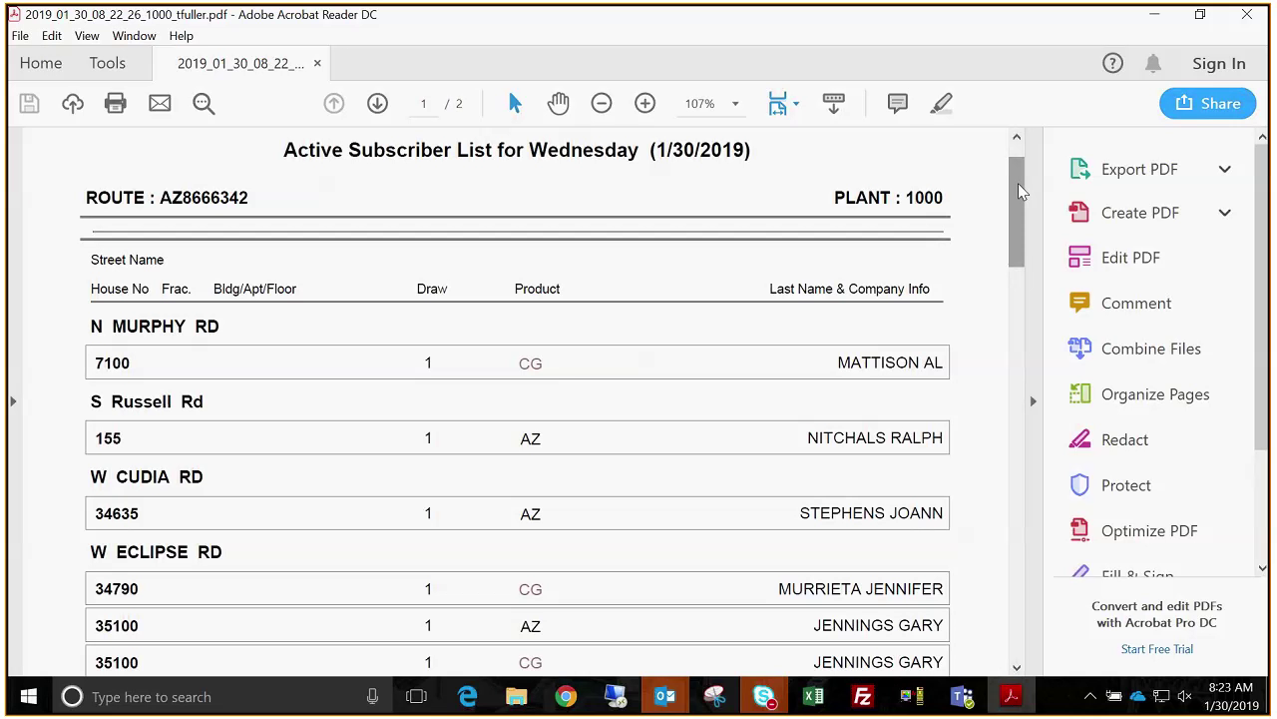
pyautogui.moveTo(1020, 191); pyautogui.dragTo(1005, 230)
pyautogui.scroll(5, 195, 477)
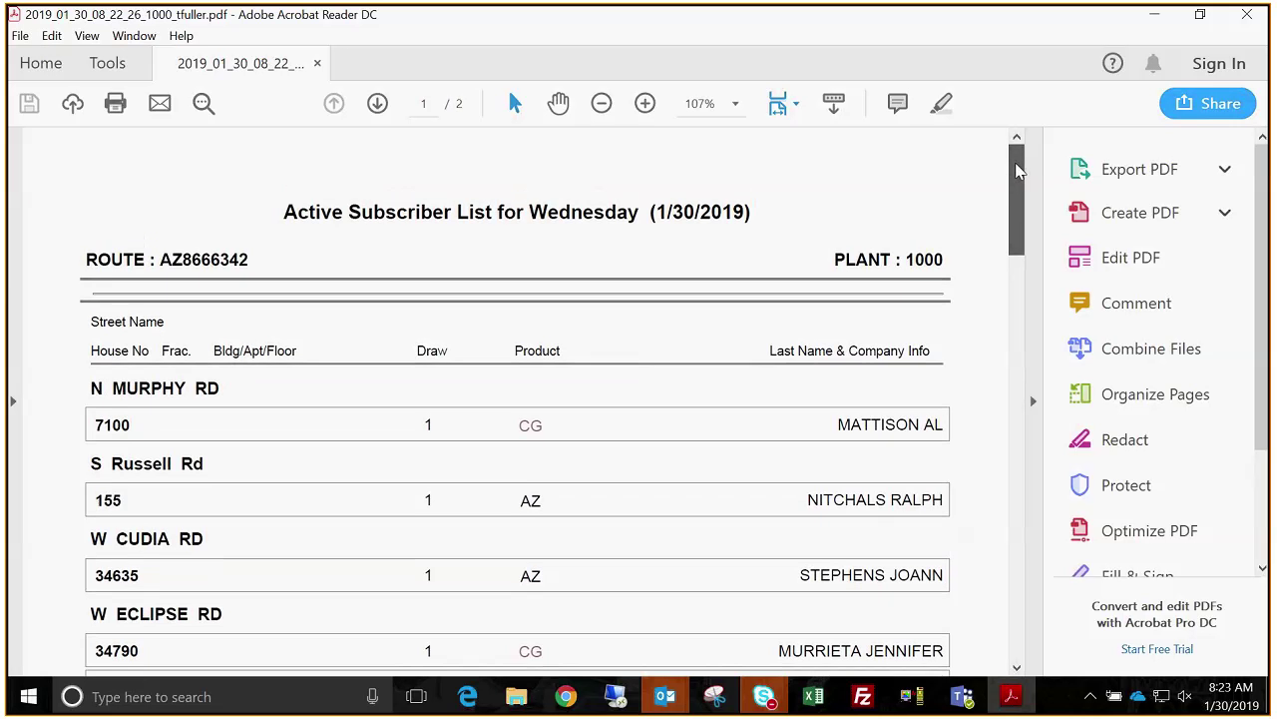
pyautogui.click(1244, 22)
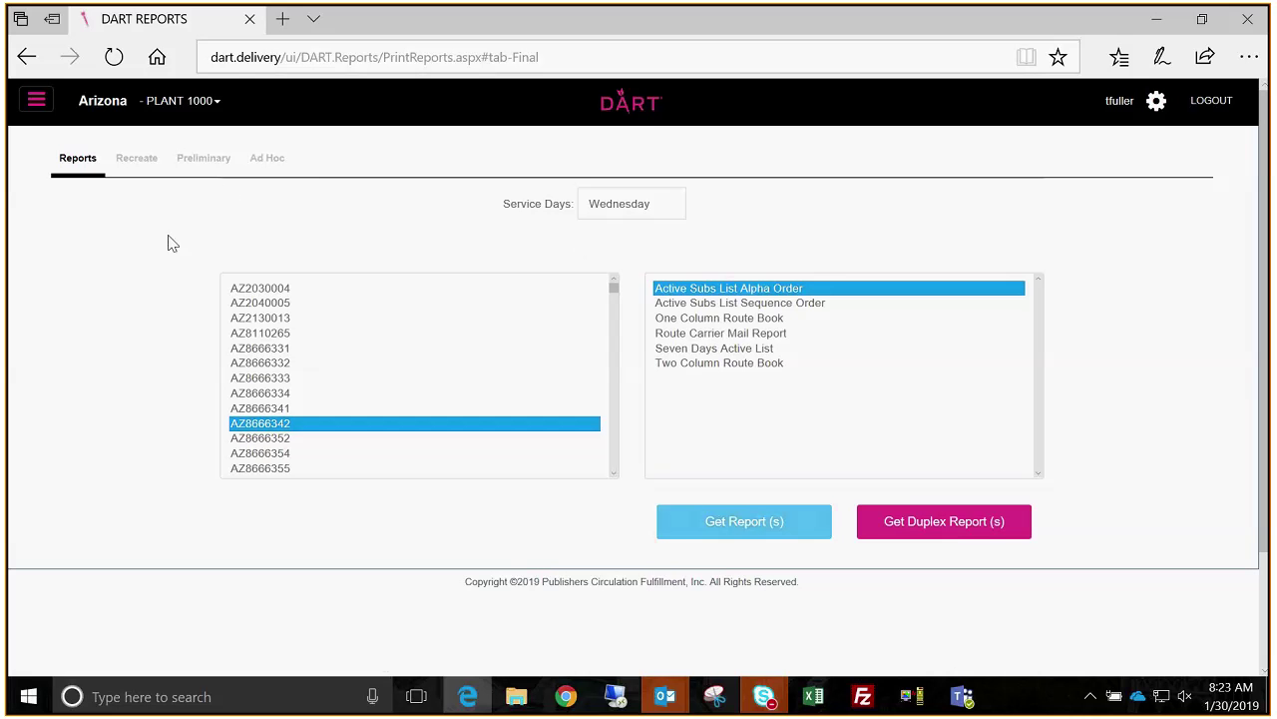
# Step: Open the Analysis page from Route Reports and set Service Days to Wednesday
pyautogui.click(36, 104)
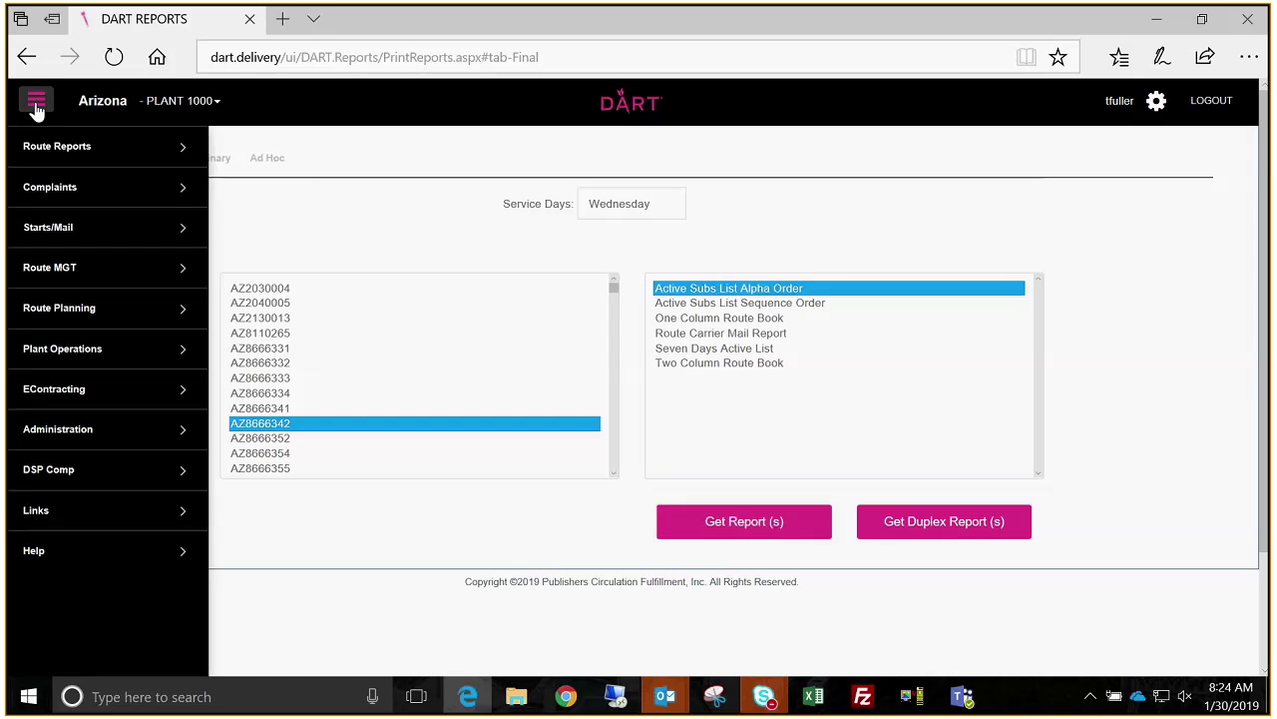
pyautogui.click(40, 148)
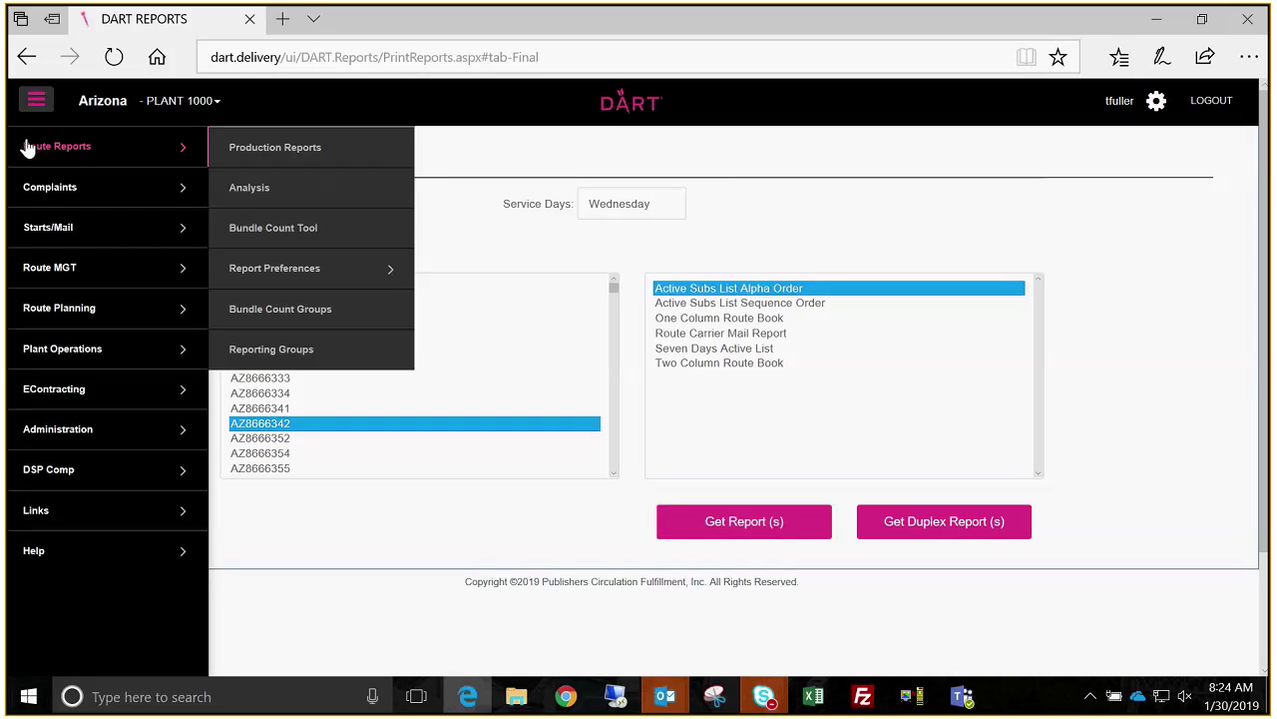
pyautogui.click(353, 193)
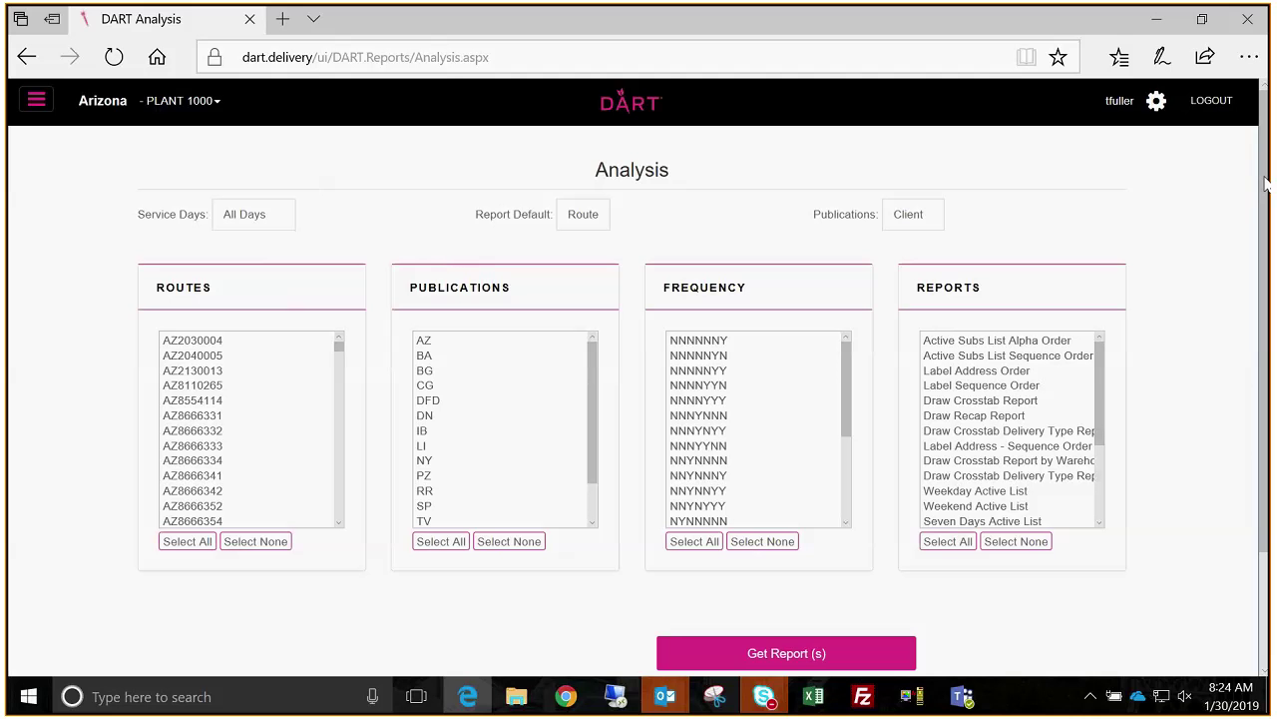
pyautogui.moveTo(1264, 183); pyautogui.dragTo(1264, 208)
pyautogui.click(277, 194)
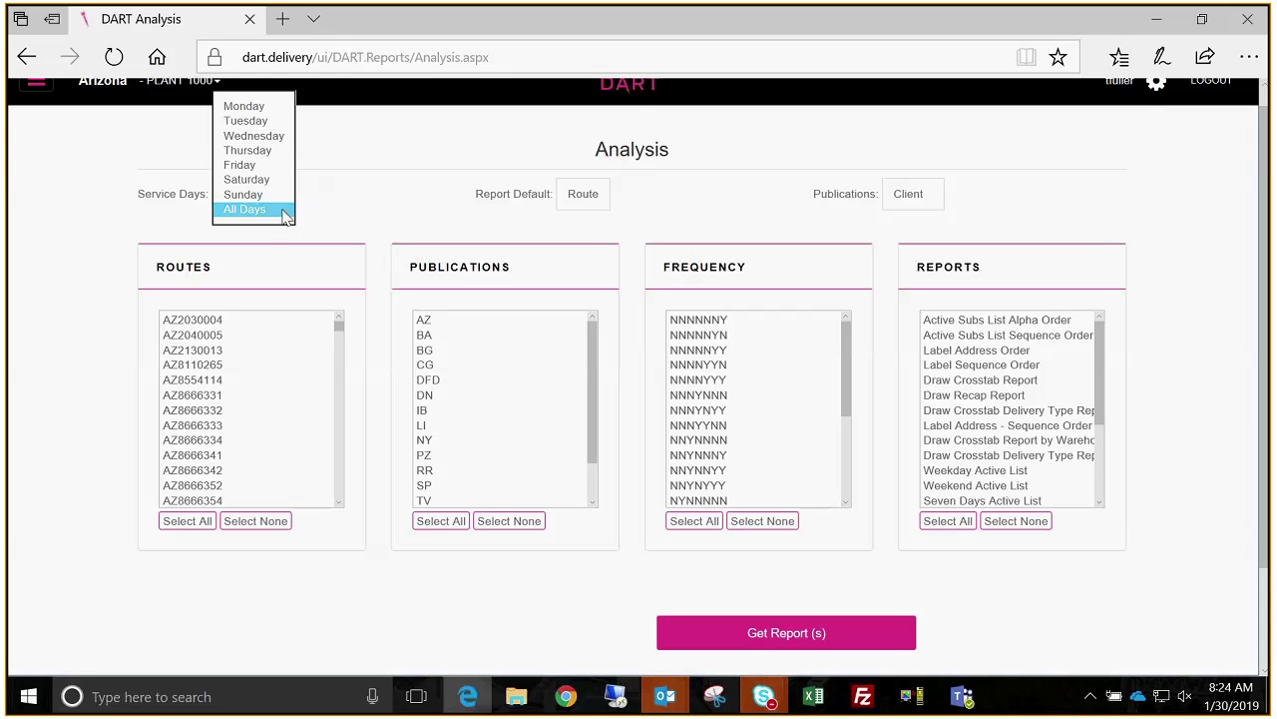
pyautogui.click(277, 136)
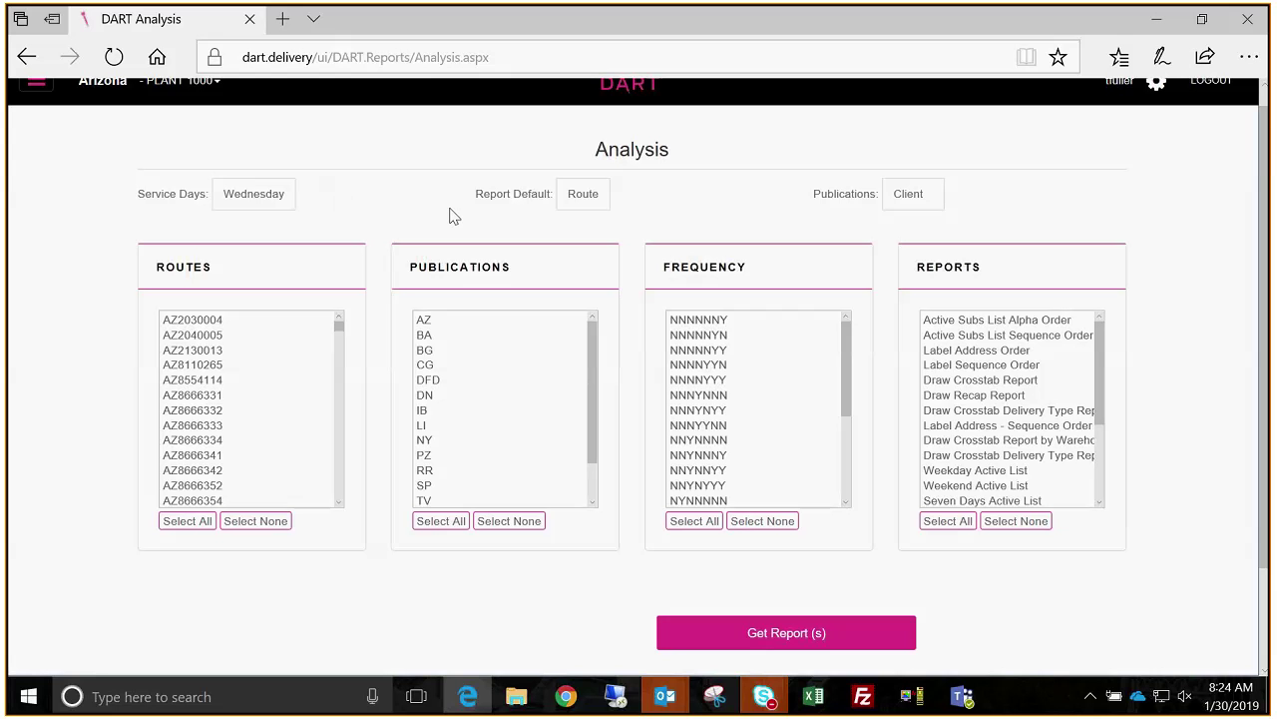
# Step: Check the Report Default and Publications choices on the Analysis page, keeping Route and Client
pyautogui.click(587, 194)
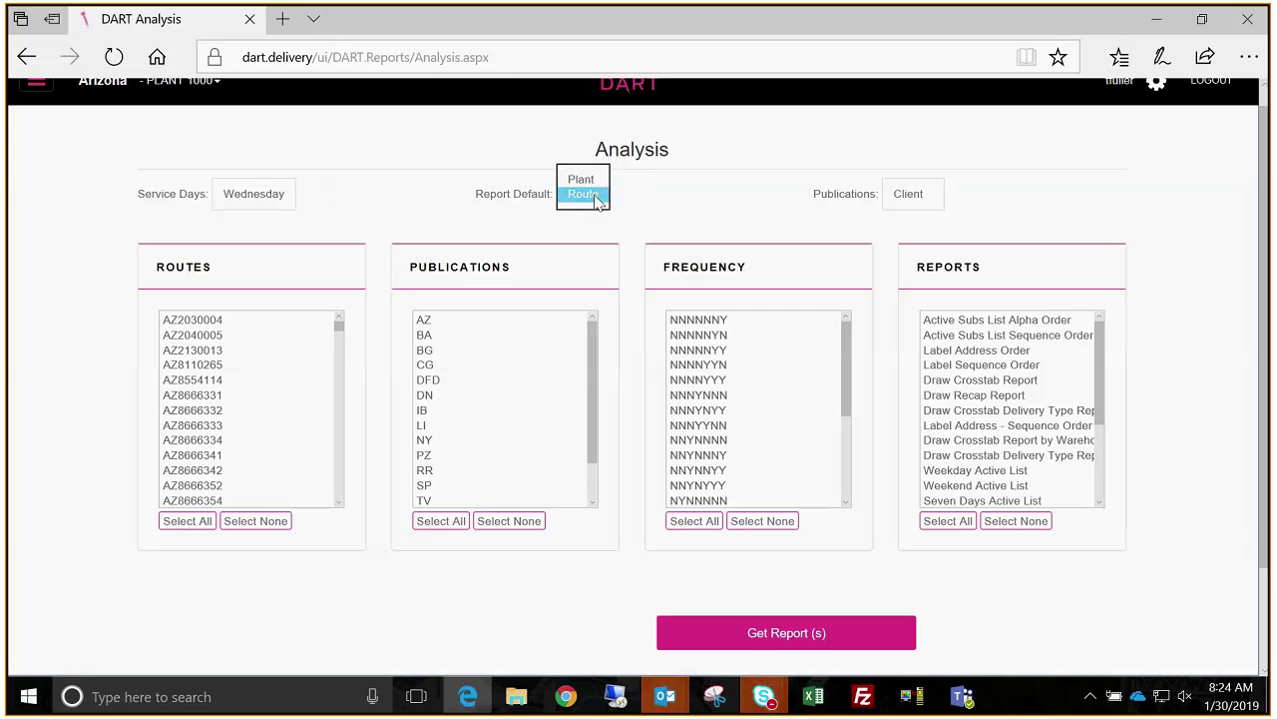
pyautogui.click(644, 209)
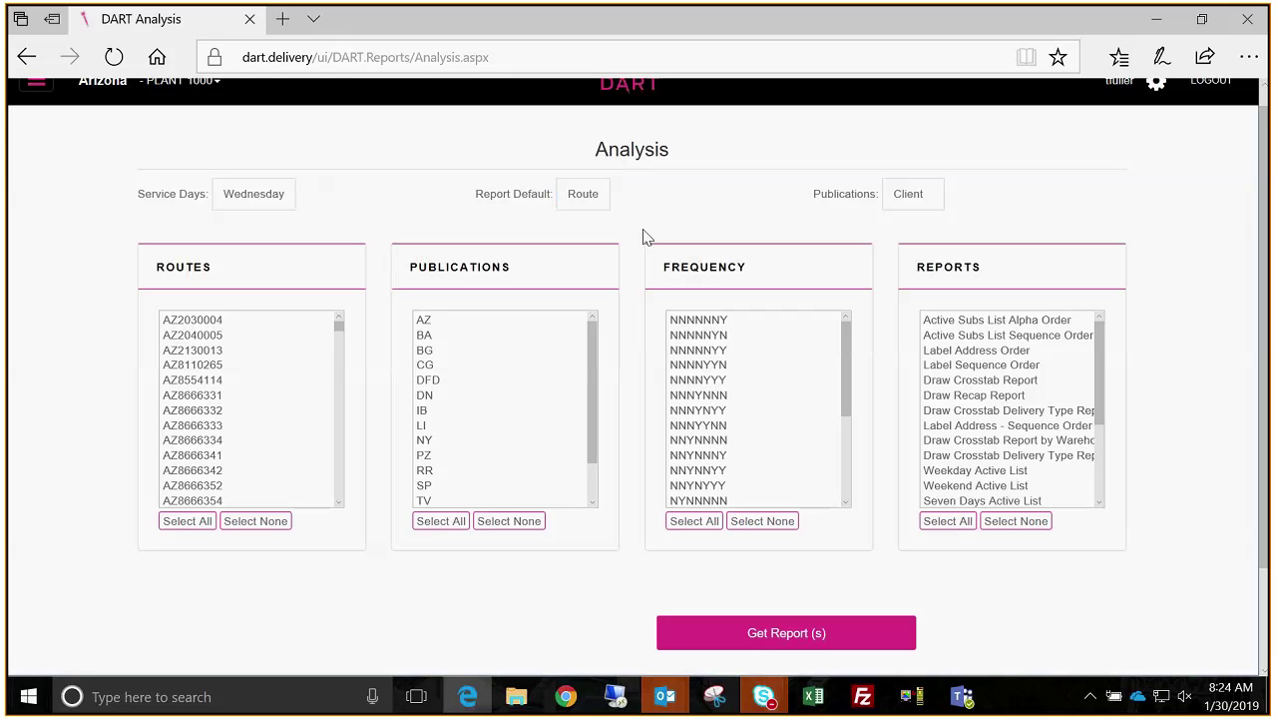
pyautogui.click(904, 199)
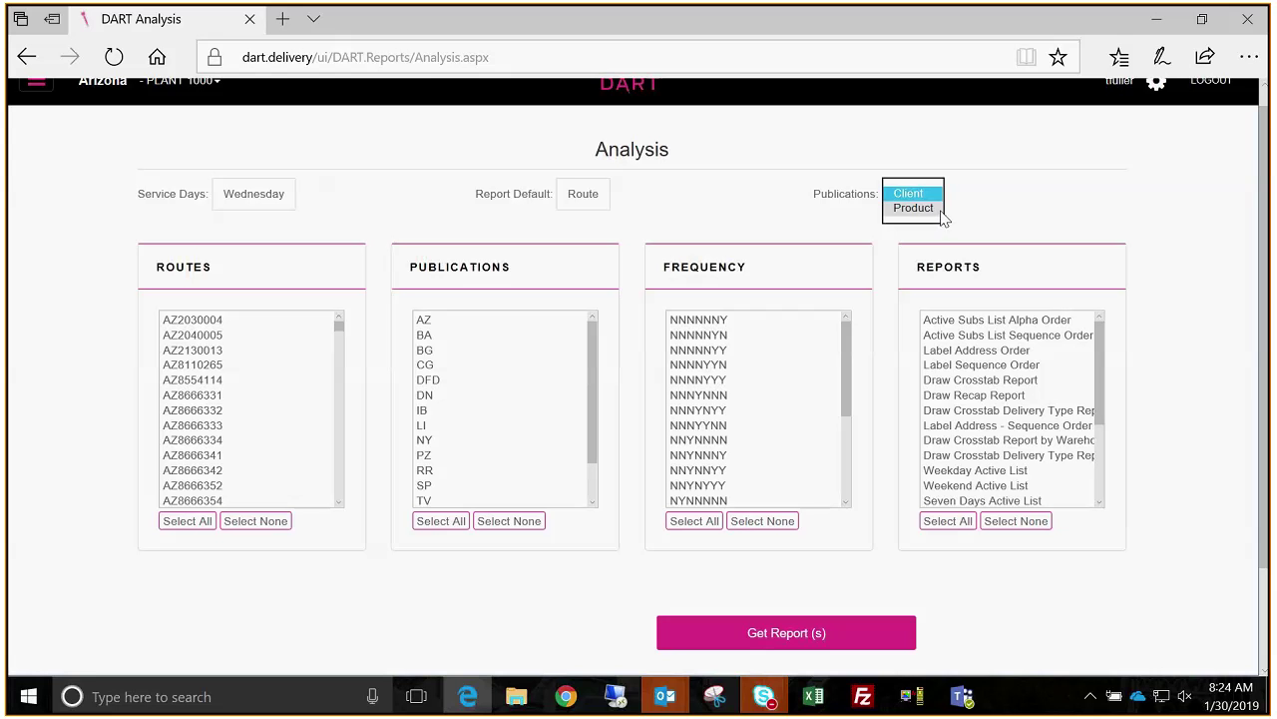
pyautogui.click(998, 196)
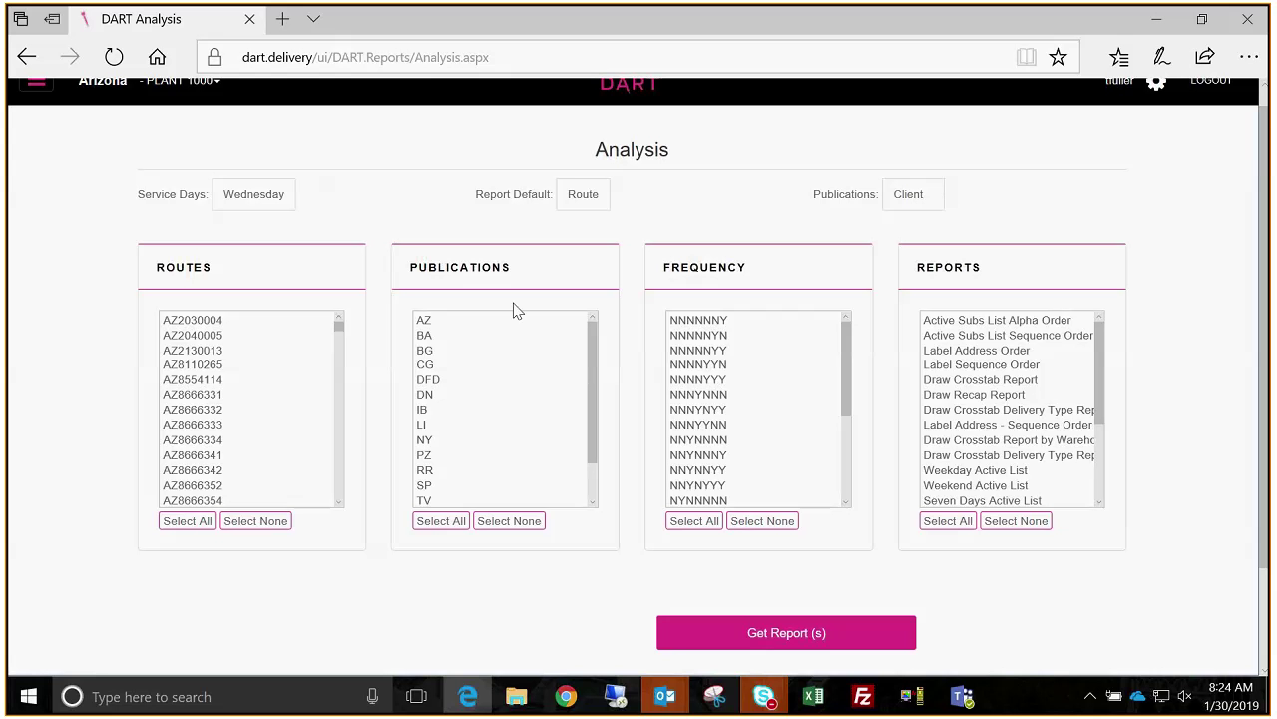
# Step: Try single and select-all choices in the Routes list, ending with only route AZ8666334 selected
pyautogui.click(165, 398)
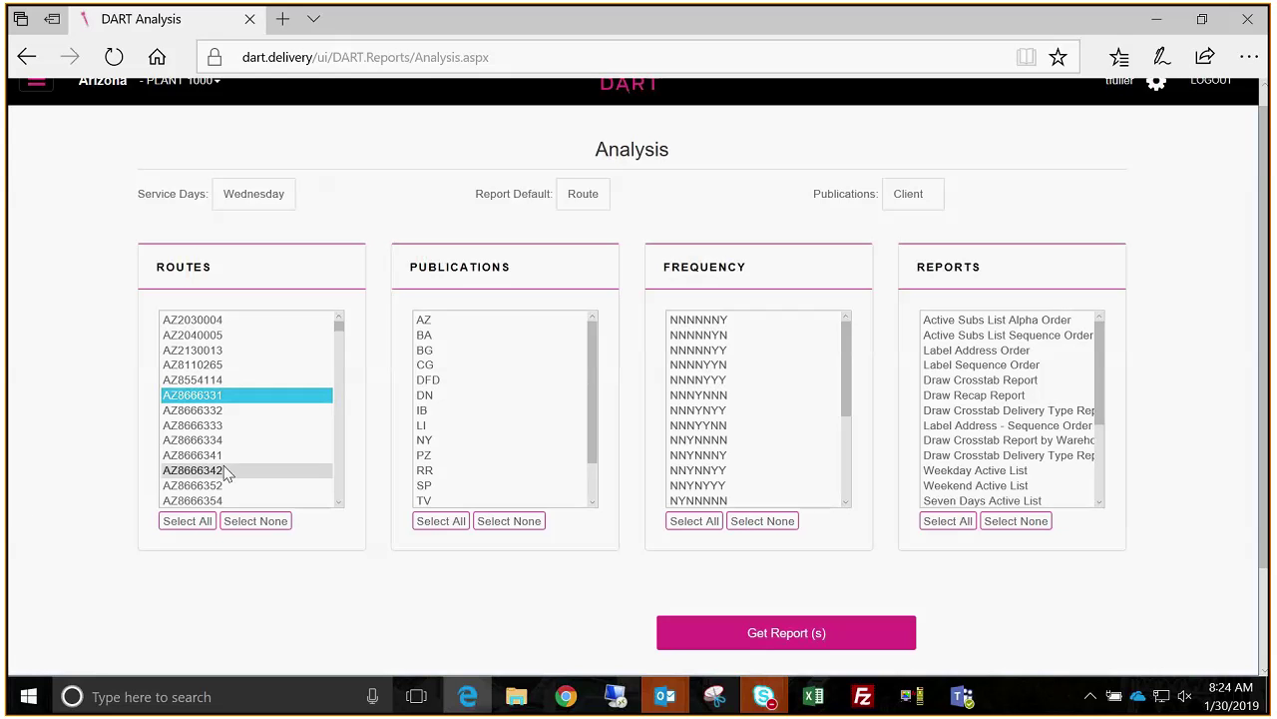
pyautogui.click(240, 440)
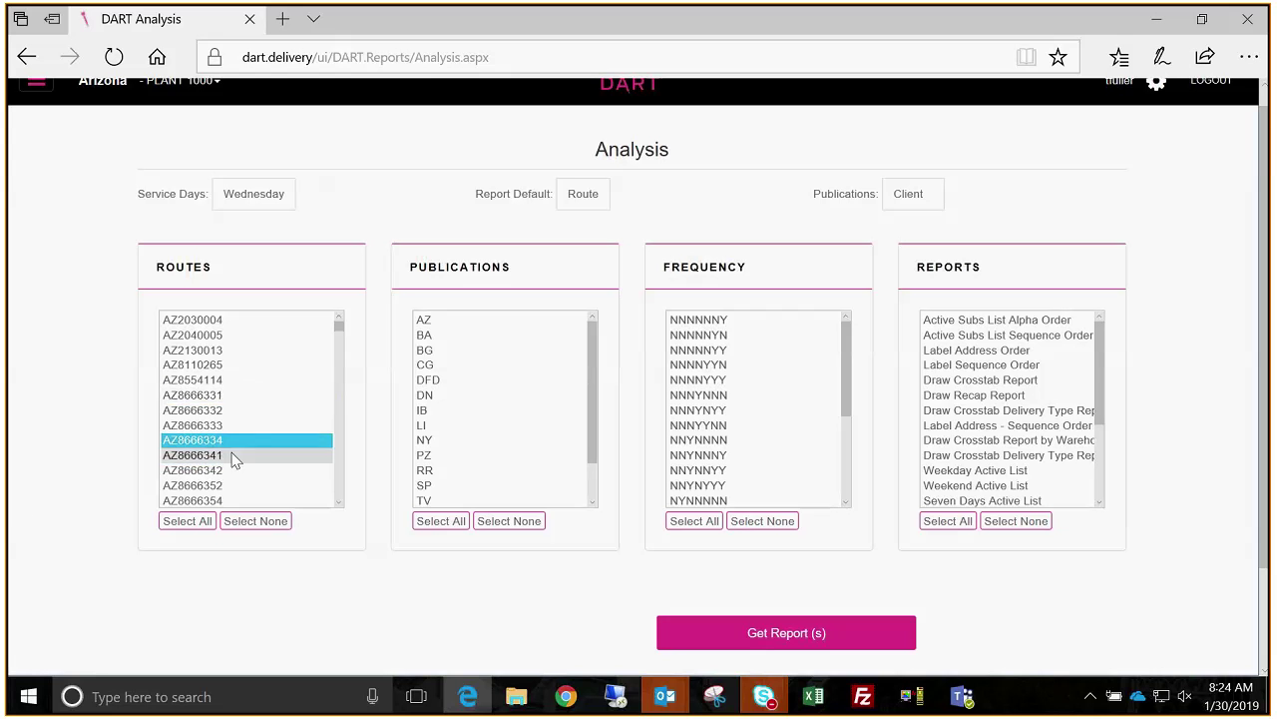
pyautogui.press('Up')
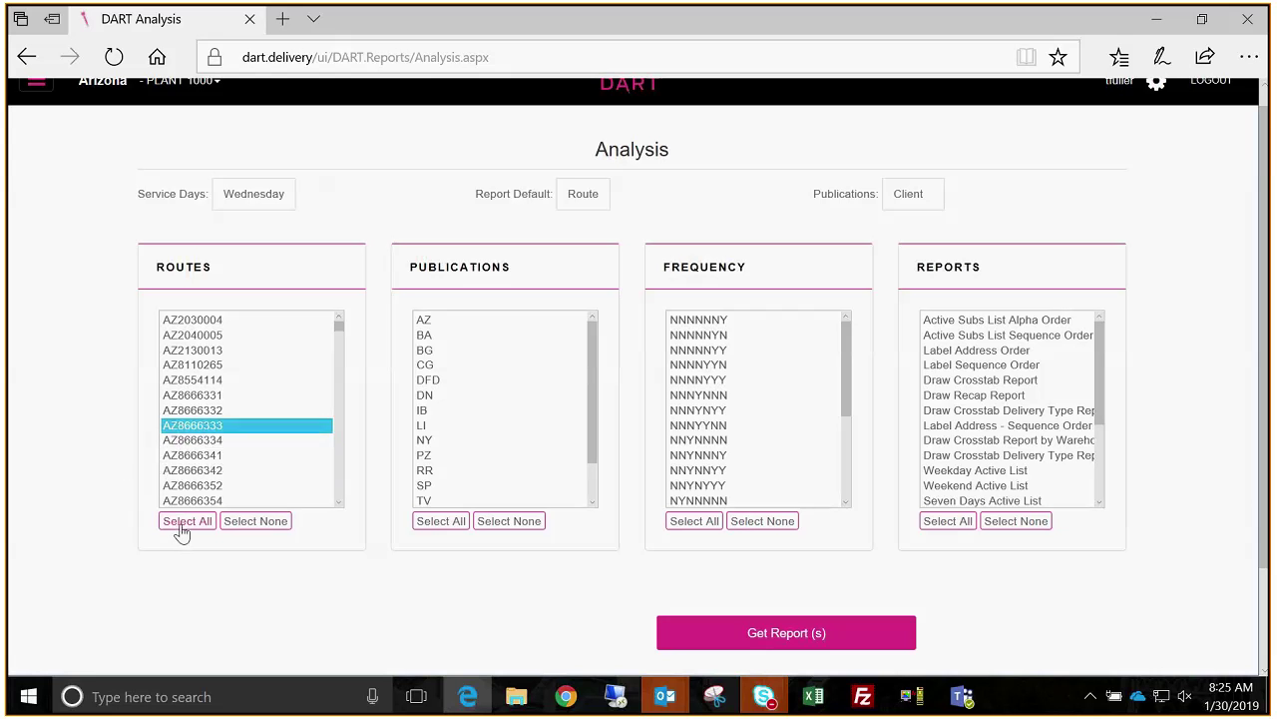
pyautogui.click(184, 521)
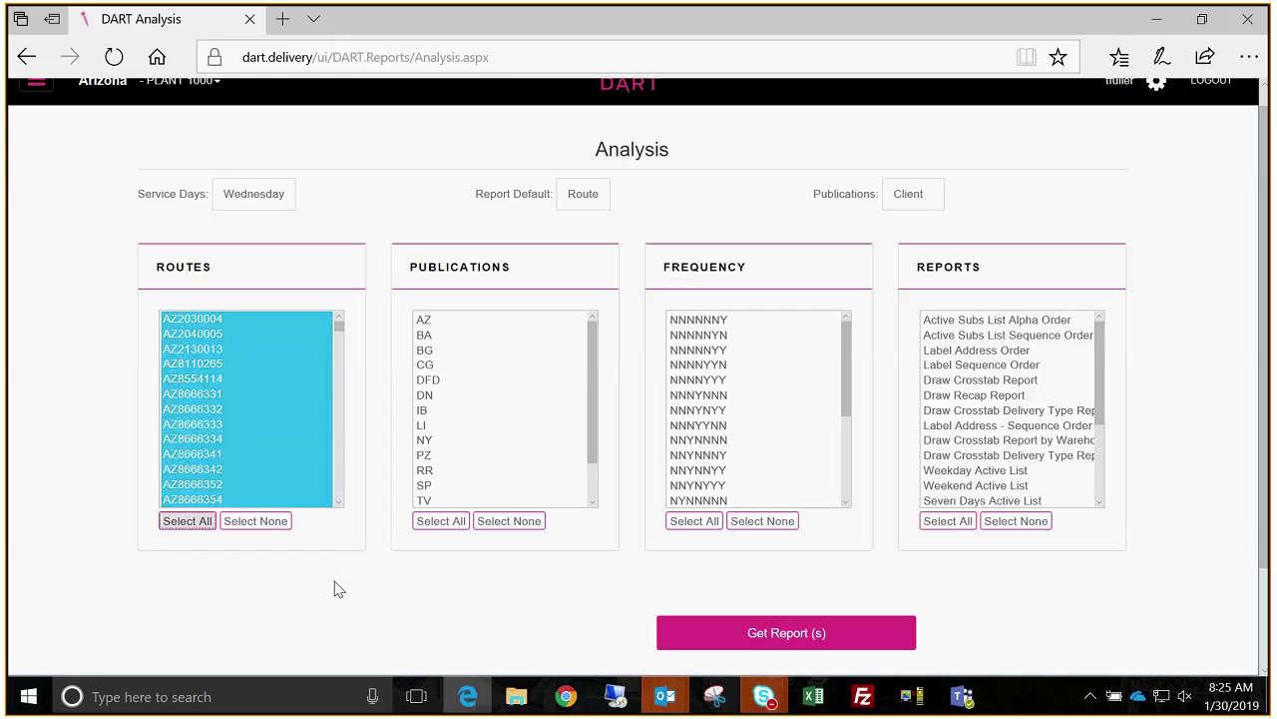
pyautogui.click(200, 409)
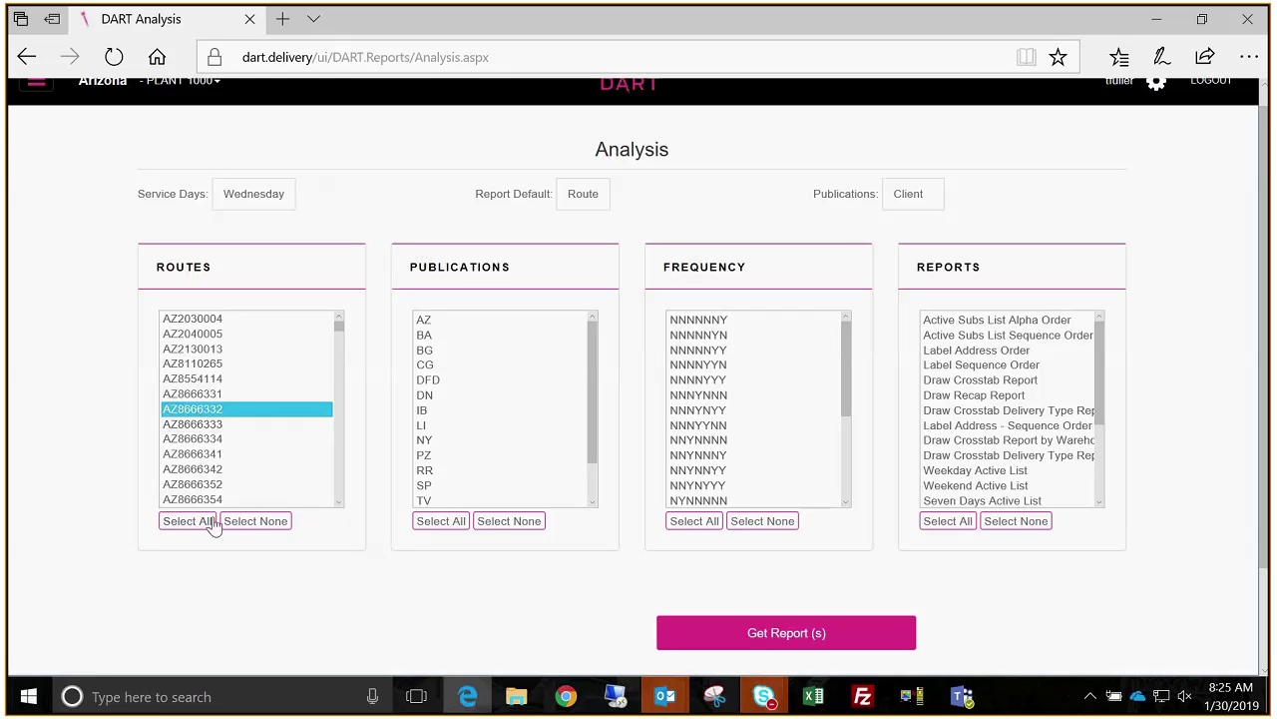
pyautogui.click(214, 441)
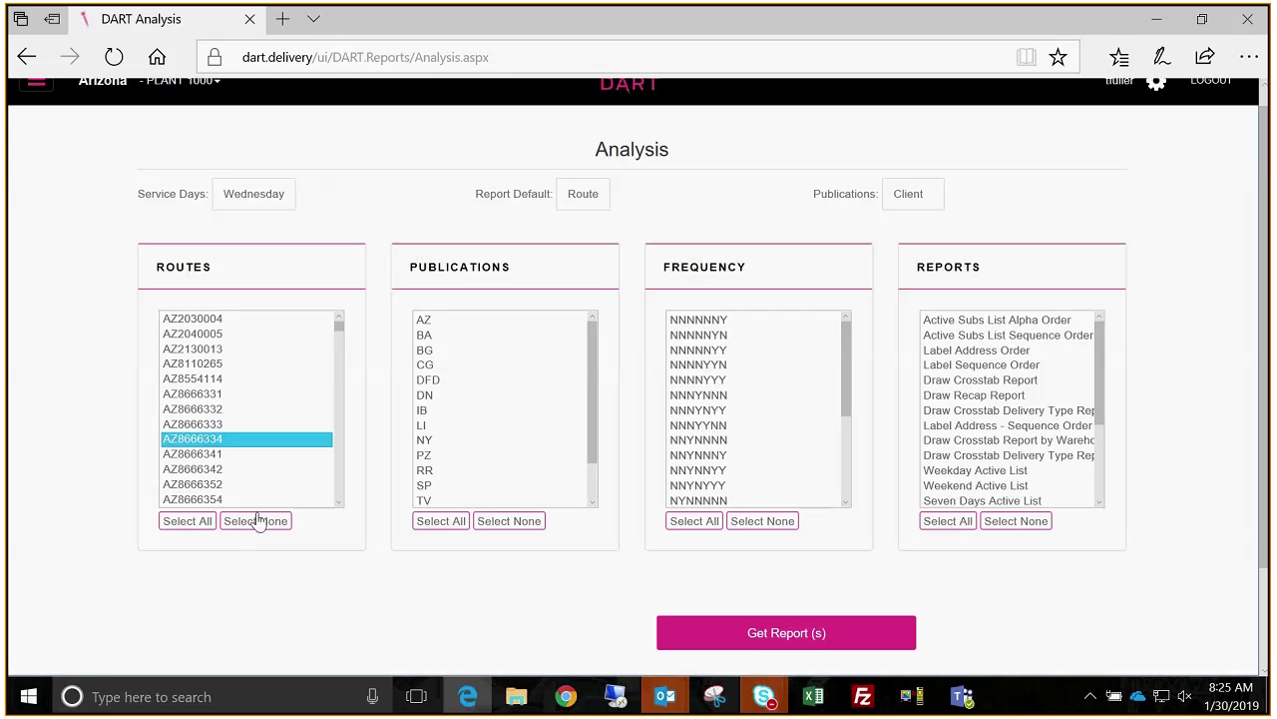
# Step: Select all publications and the YYYYYYY frequency for the analysis report
pyautogui.moveTo(588, 408)
pyautogui.mouseDown()
pyautogui.moveTo(585, 456)
pyautogui.moveTo(598, 409)
pyautogui.mouseUp()
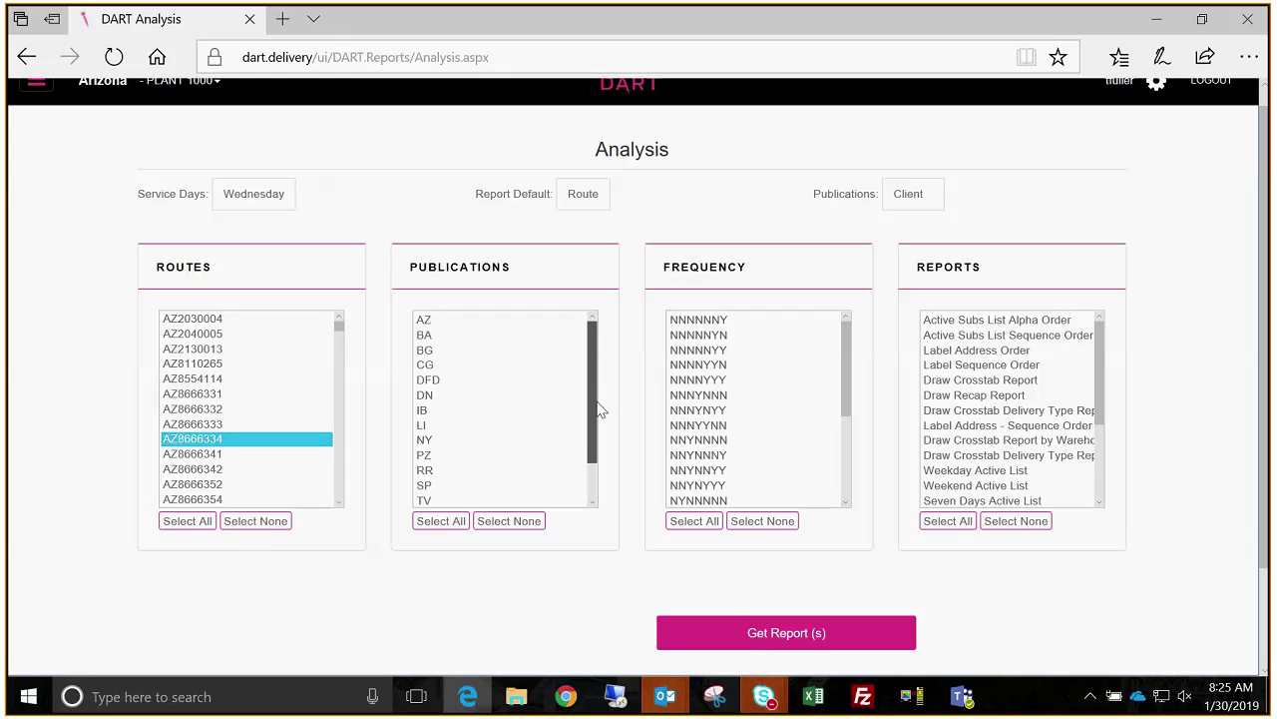
pyautogui.click(439, 521)
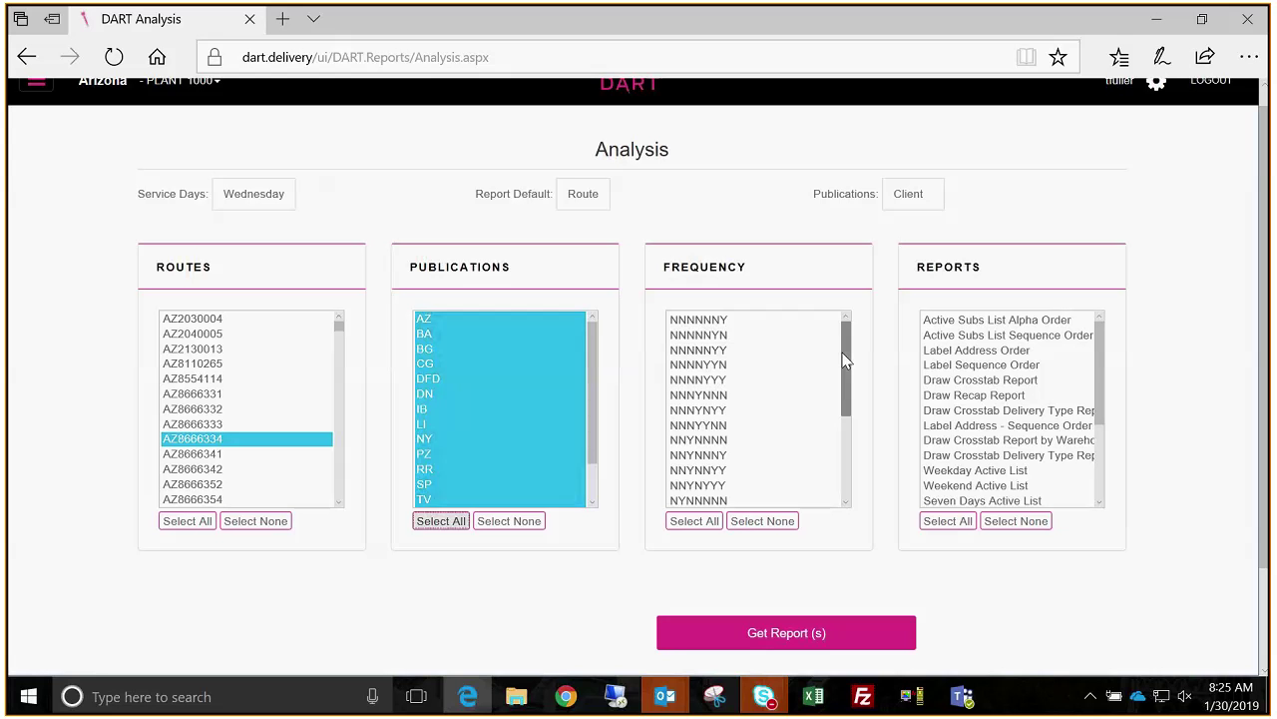
pyautogui.moveTo(844, 362); pyautogui.dragTo(845, 451)
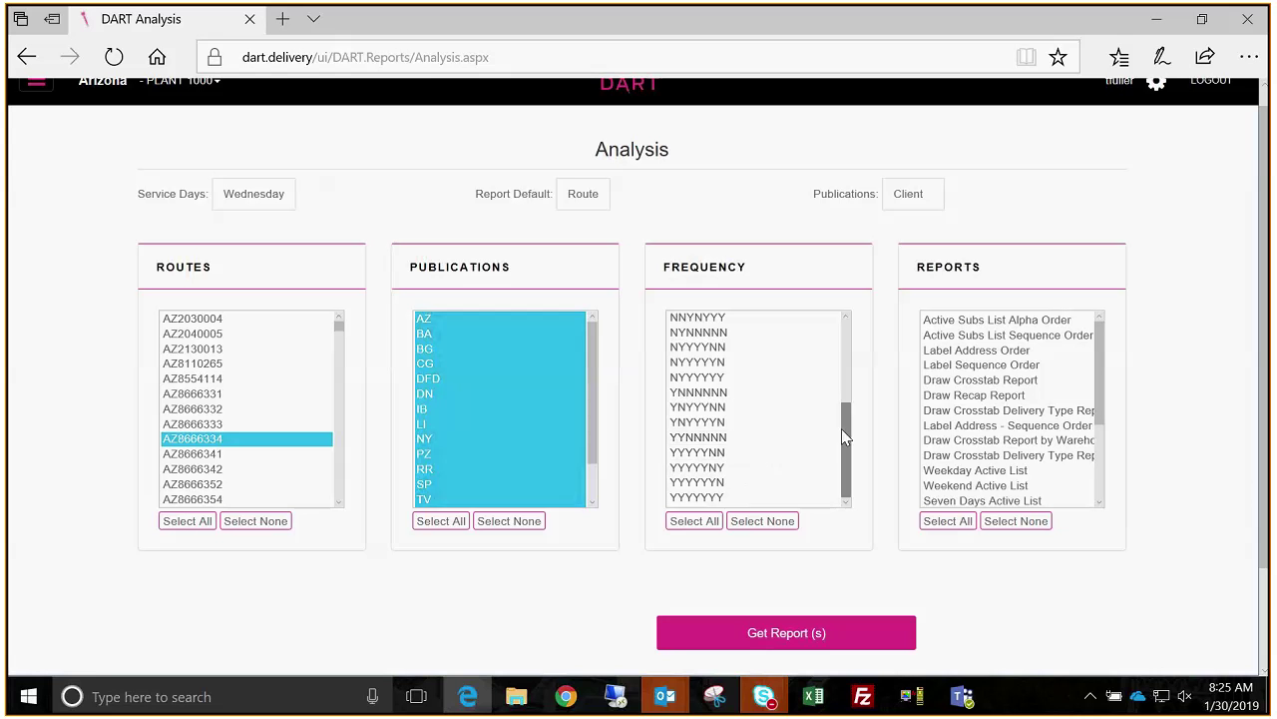
pyautogui.moveTo(841, 428); pyautogui.dragTo(760, 501)
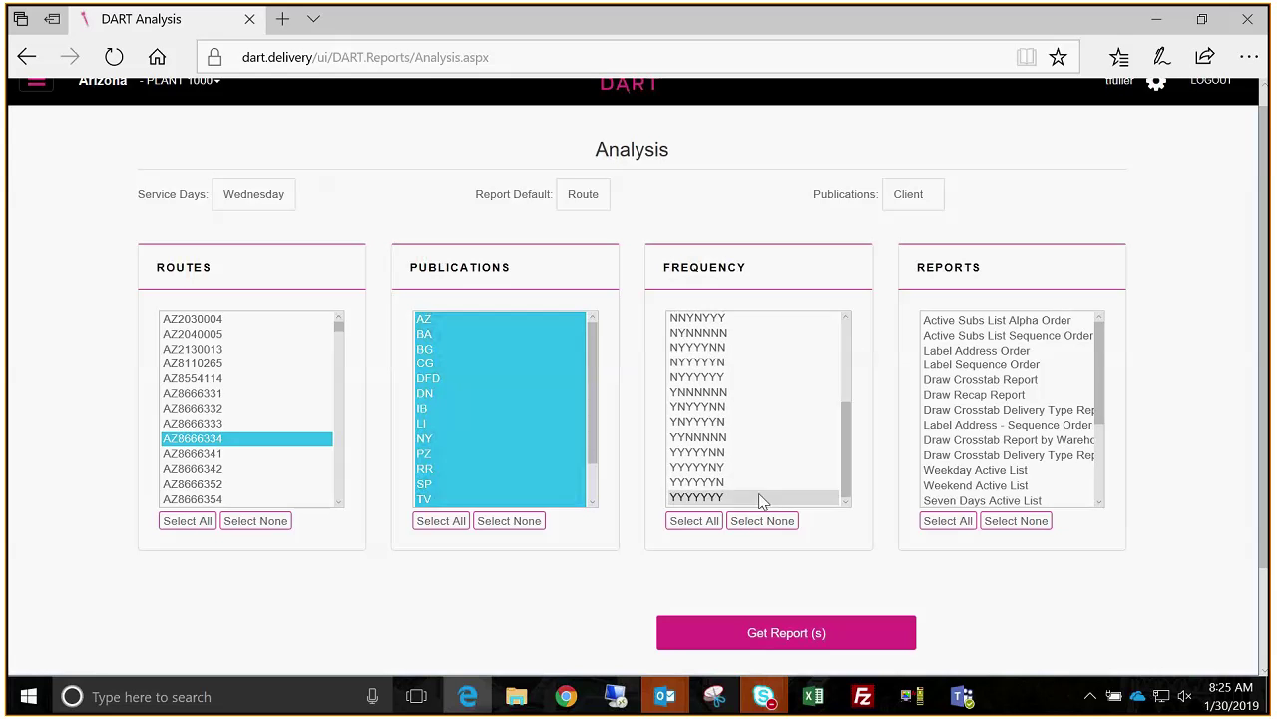
pyautogui.click(760, 499)
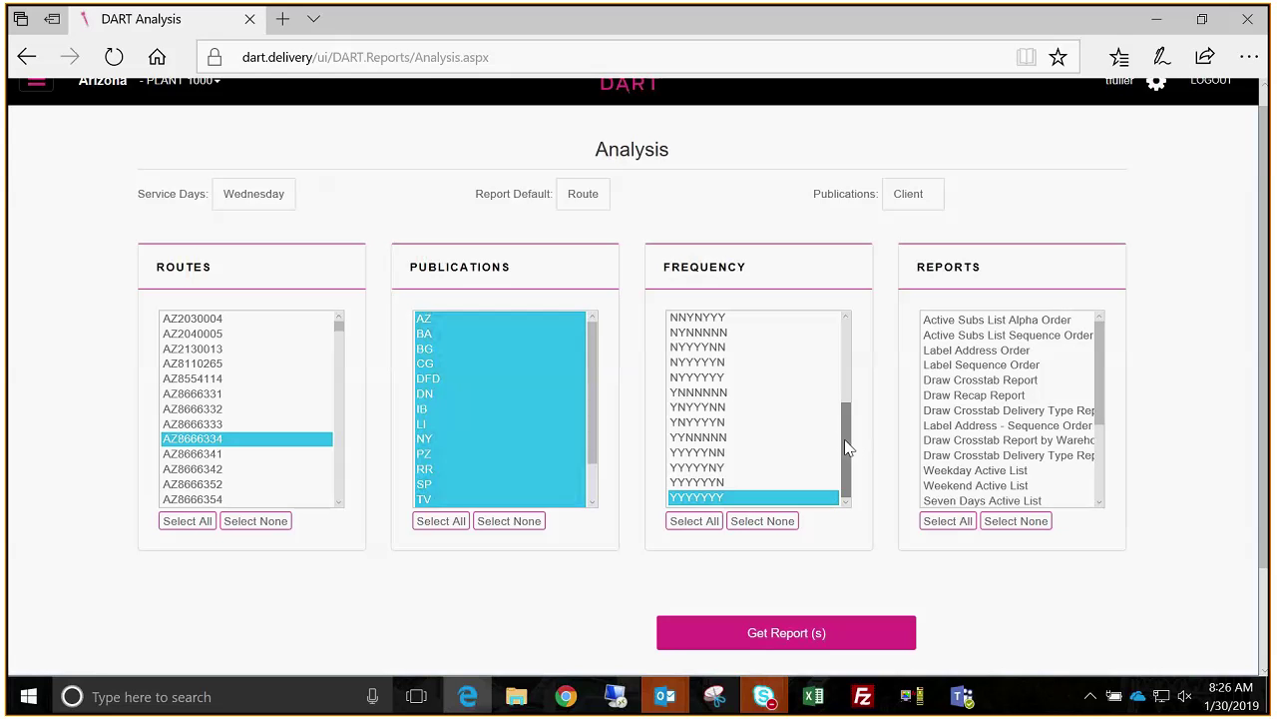
pyautogui.click(844, 447)
pyautogui.moveTo(844, 447)
pyautogui.mouseDown()
pyautogui.moveTo(845, 392)
pyautogui.moveTo(844, 469)
pyautogui.mouseUp()
pyautogui.click(749, 497)
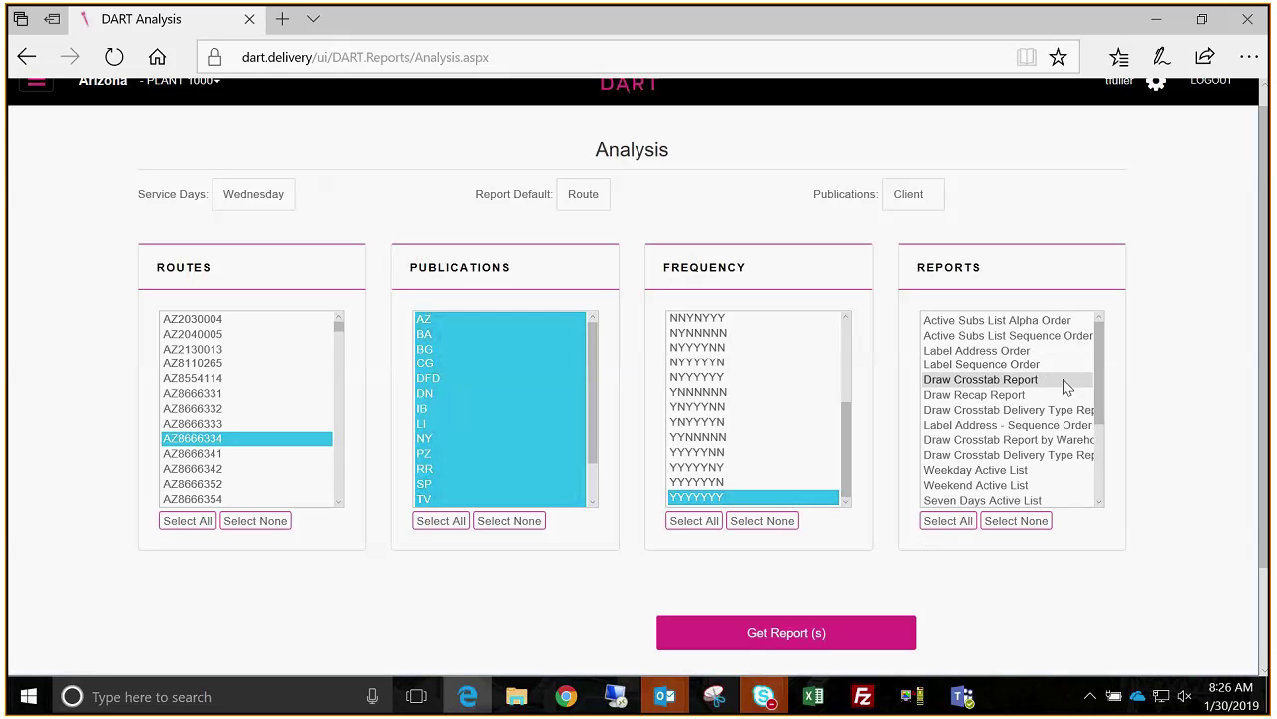
# Step: Generate the Active Subs List Alpha Order report from the analysis selections, view its PDF, and minimize the viewer
pyautogui.click(998, 320)
pyautogui.click(822, 633)
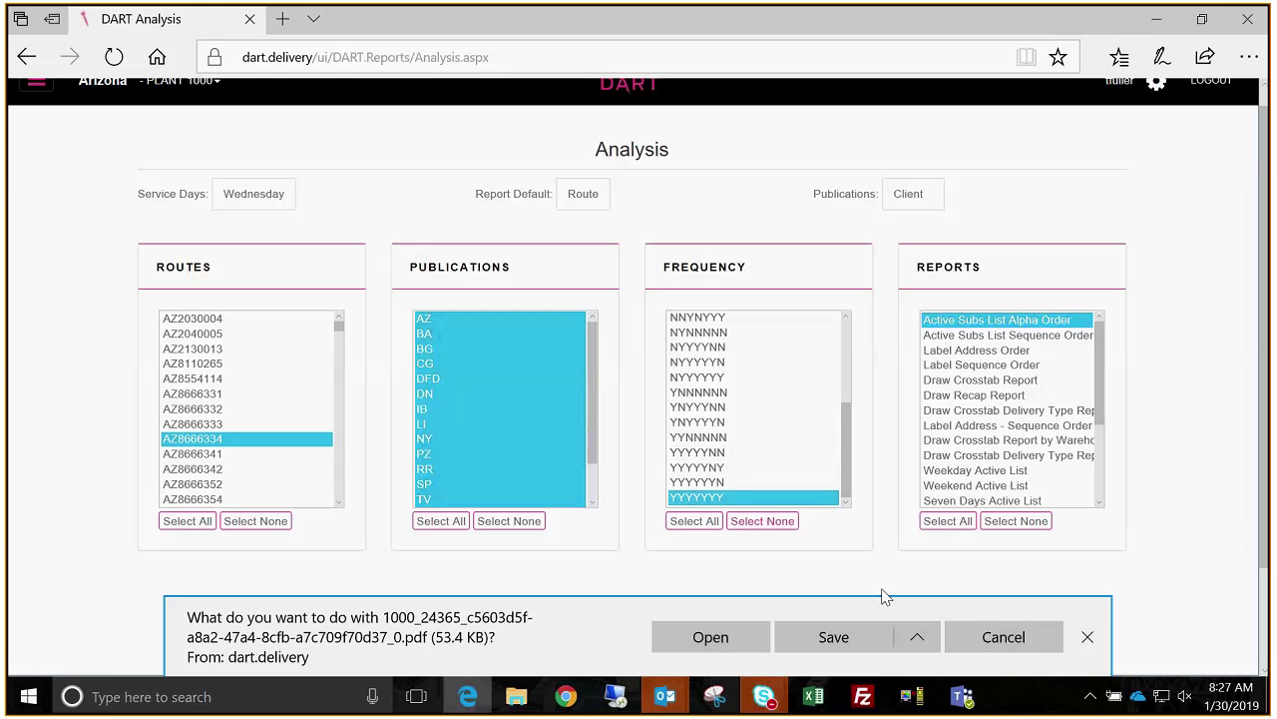
pyautogui.click(1060, 634)
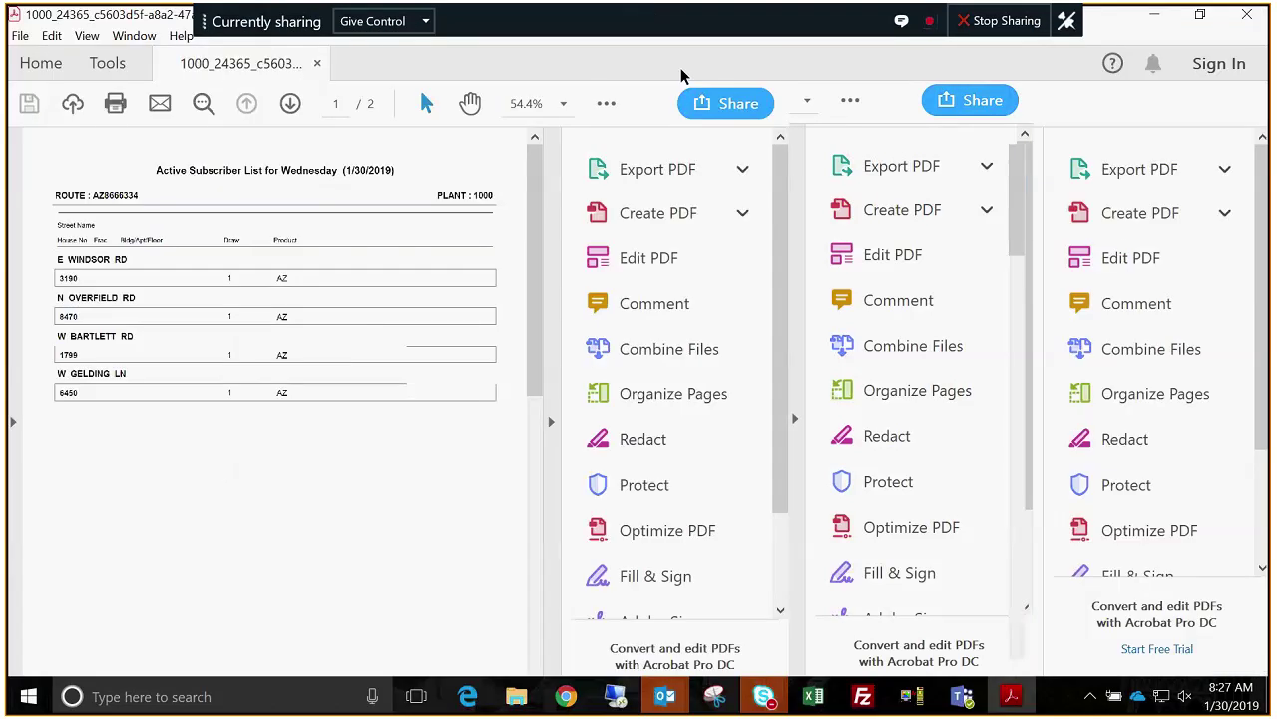
pyautogui.scroll(-1, 1017, 198)
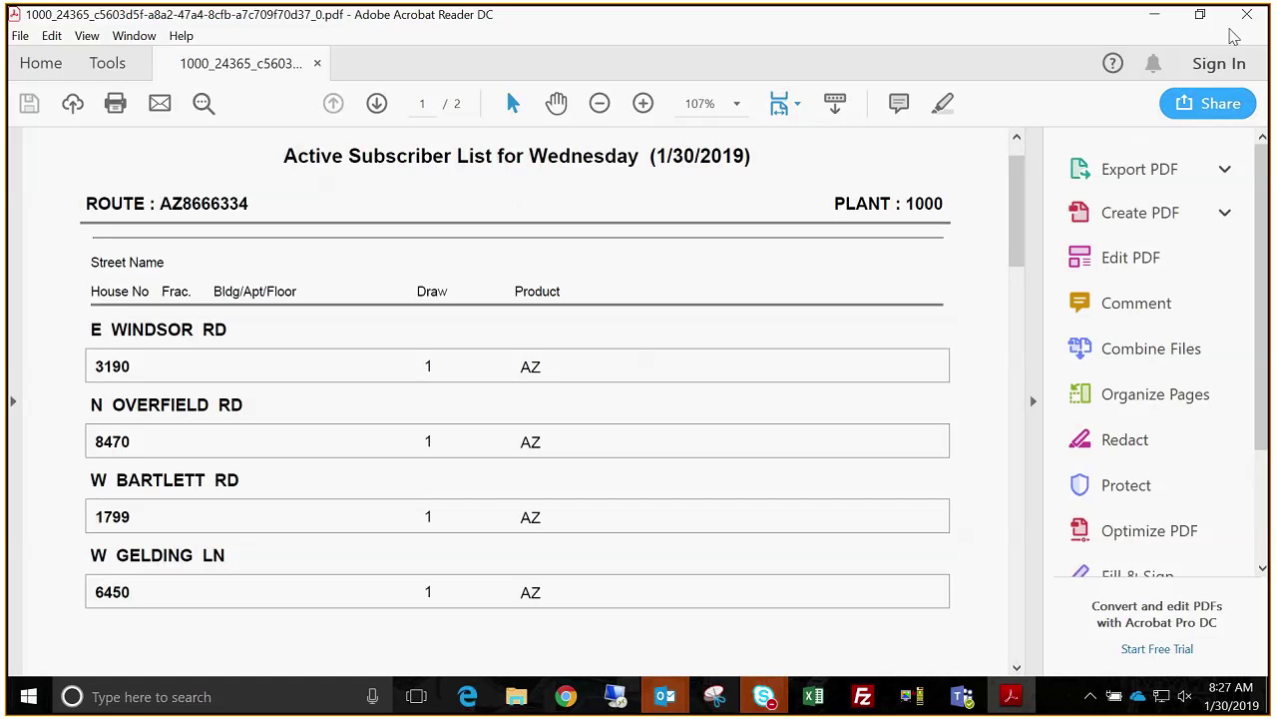
pyautogui.click(1158, 18)
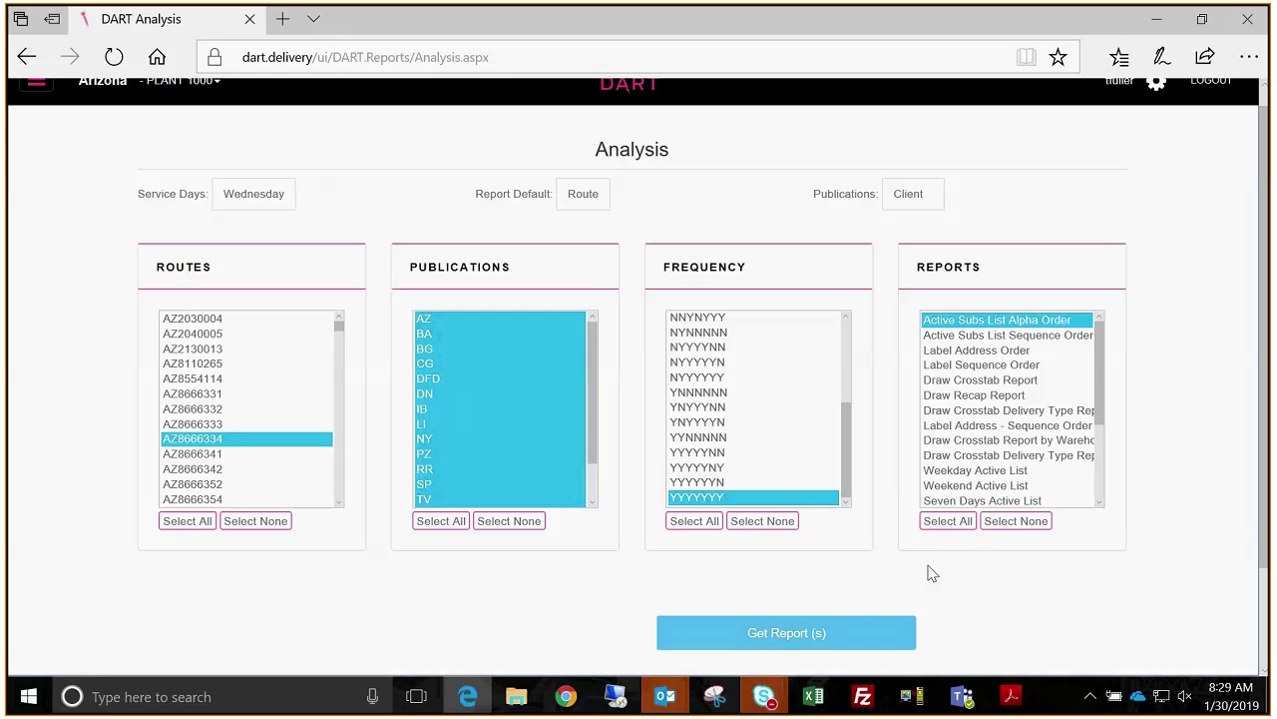
# Step: Bring the minimized Active Subscriber List PDF back into view and close it
pyautogui.click(1011, 696)
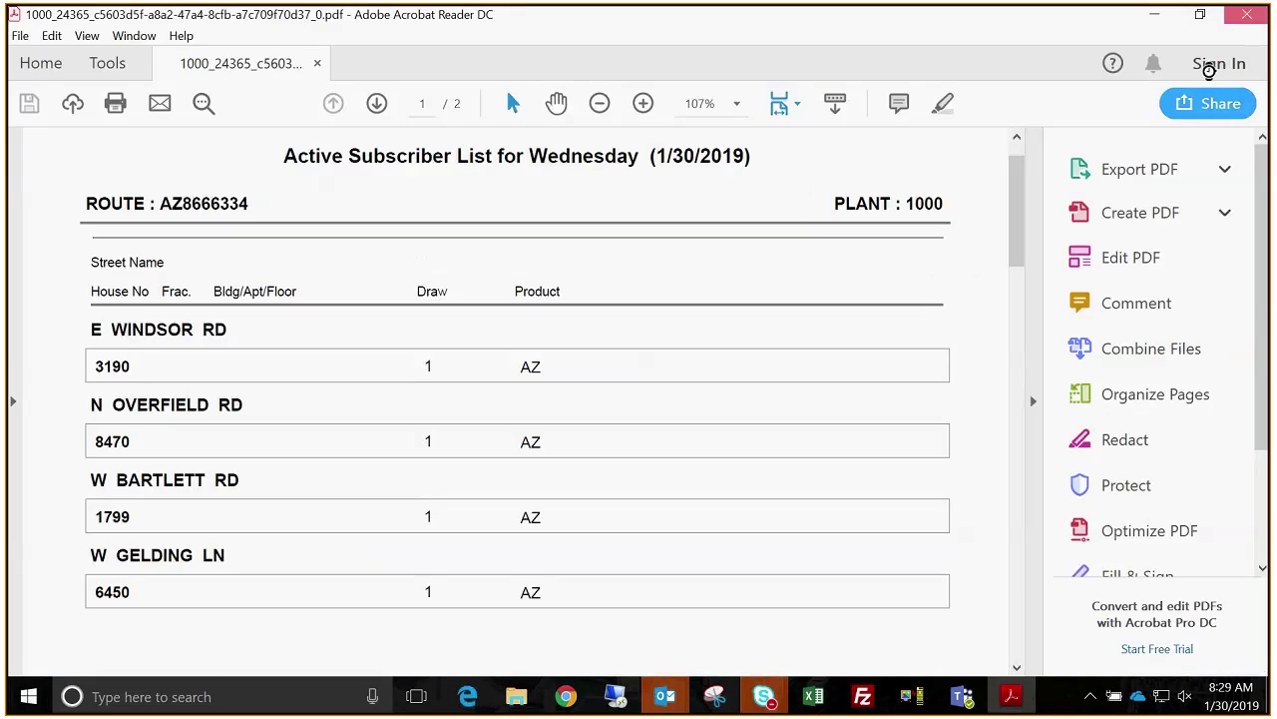
pyautogui.click(1154, 14)
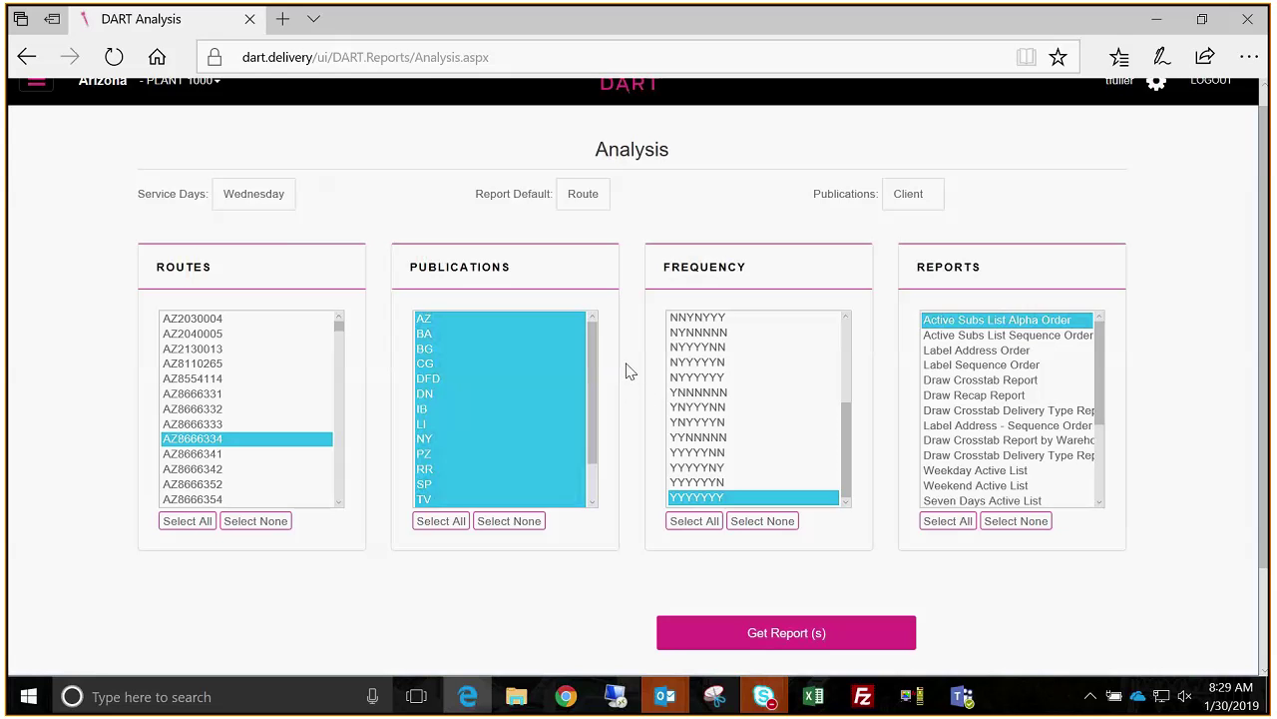
# Step: Open the Bundle Count Tool from the route reports section
pyautogui.moveTo(1262, 159); pyautogui.dragTo(1261, 138)
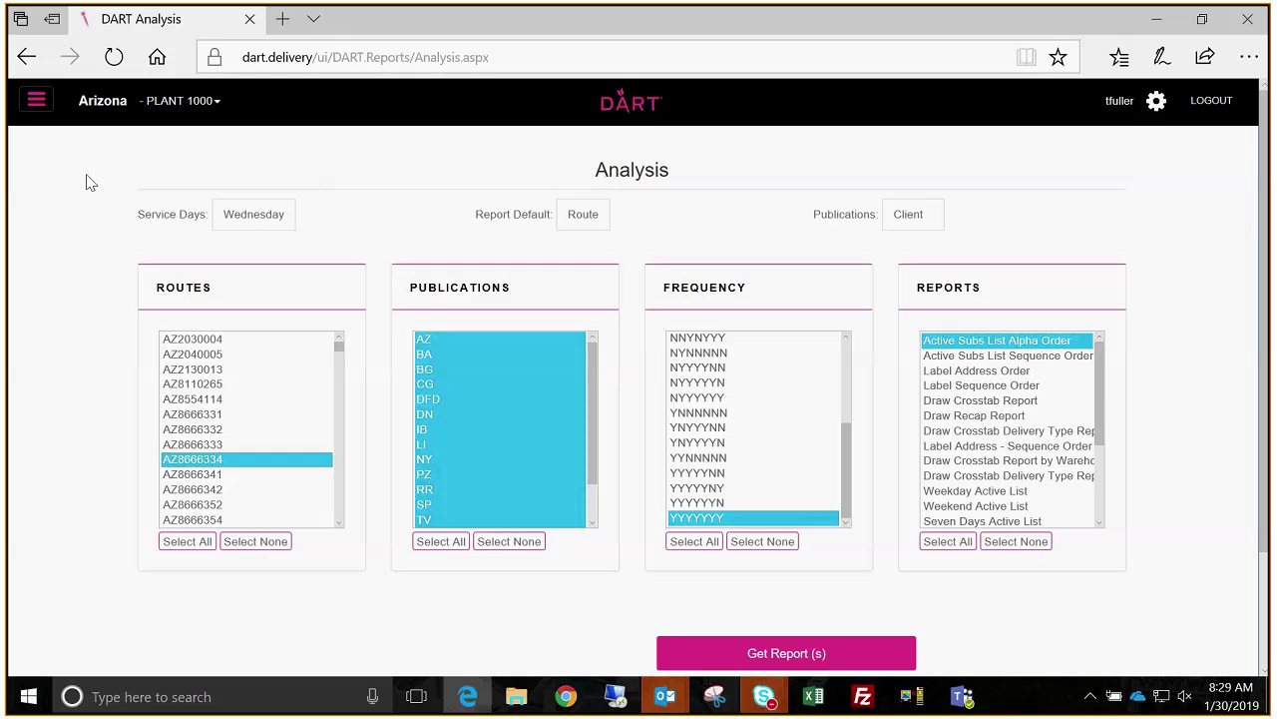
pyautogui.click(36, 102)
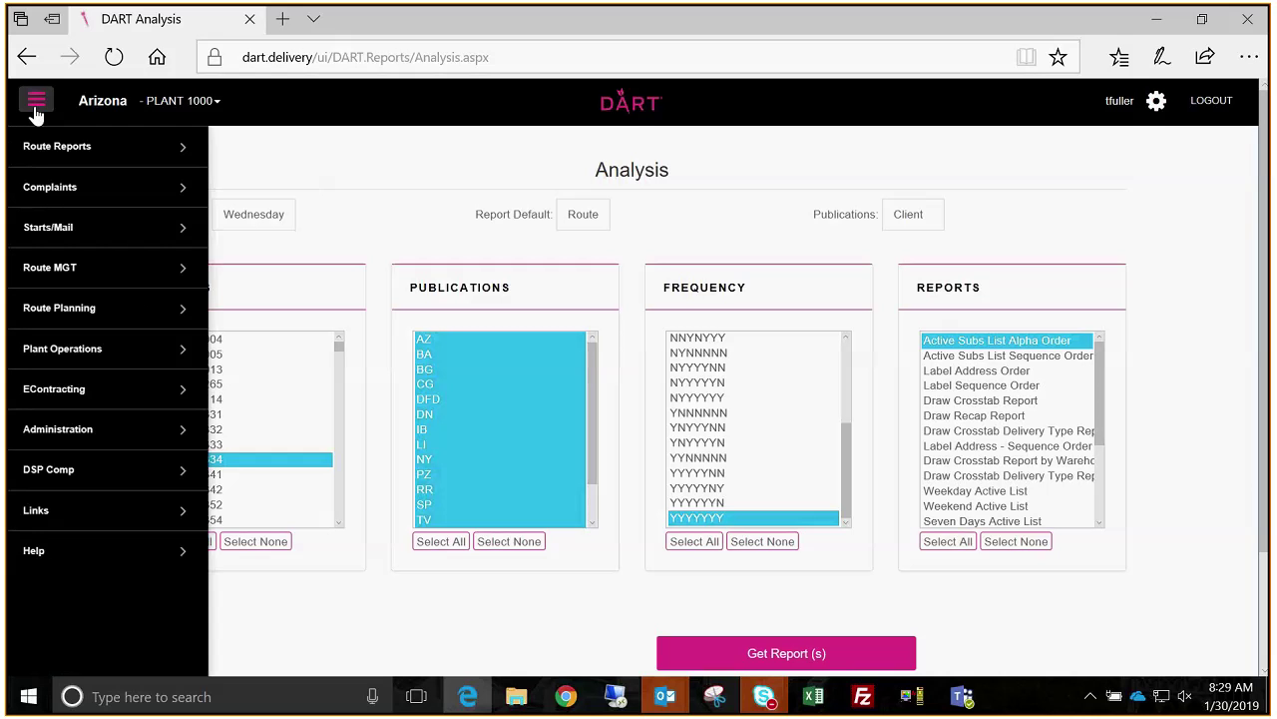
pyautogui.moveTo(16, 148)
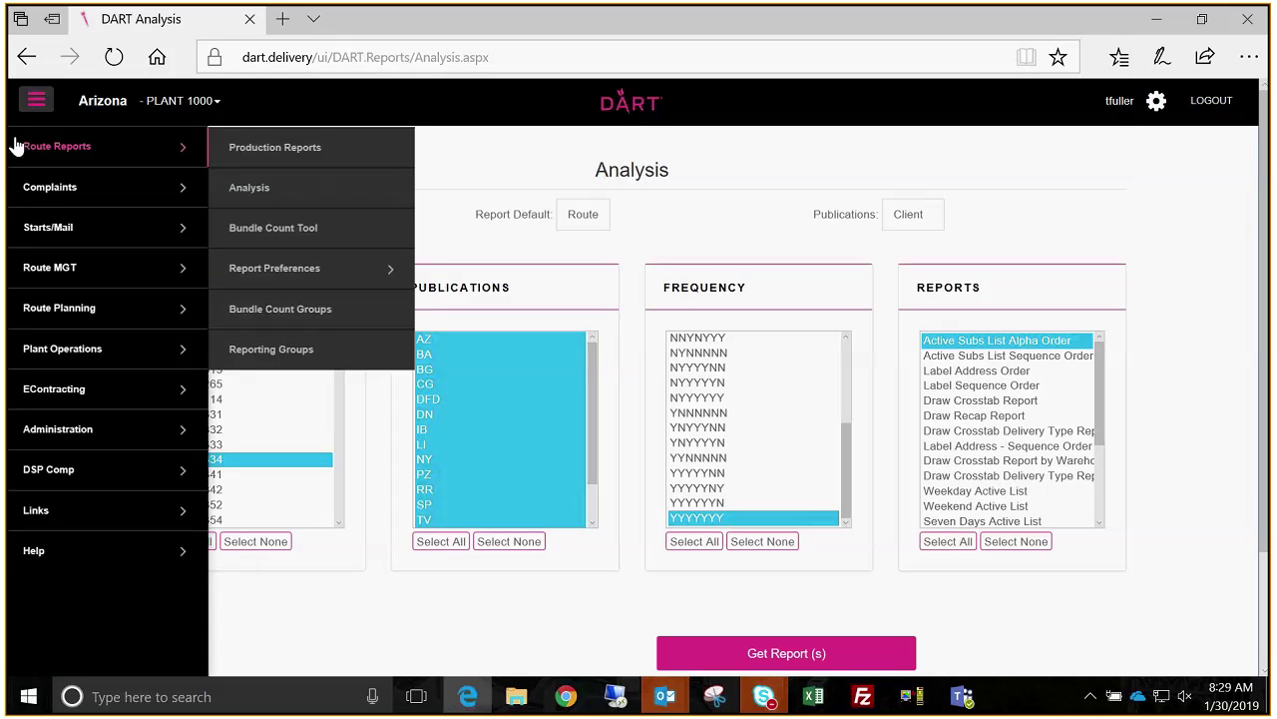
pyautogui.click(341, 228)
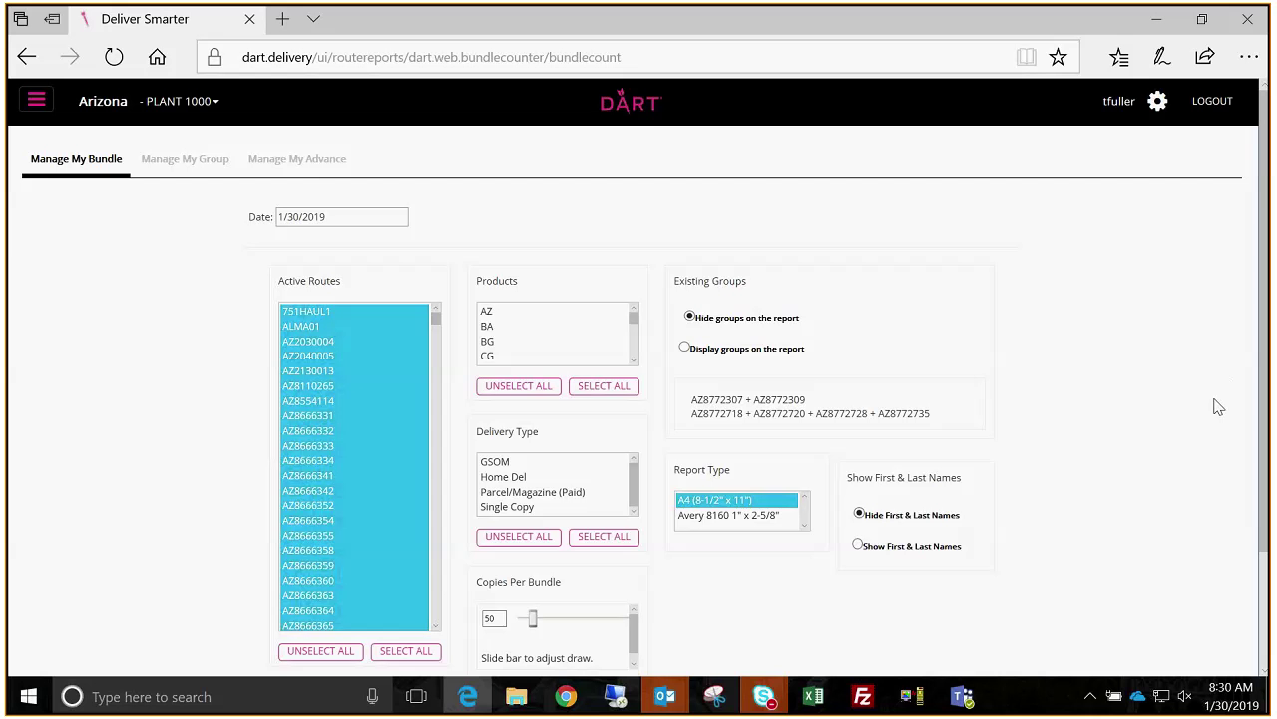
# Step: Check the date calendar while keeping 1/30/2019, and select only route AZ8666333 among the active routes
pyautogui.scroll(-1, 1218, 407)
pyautogui.scroll(-1, 1217, 408)
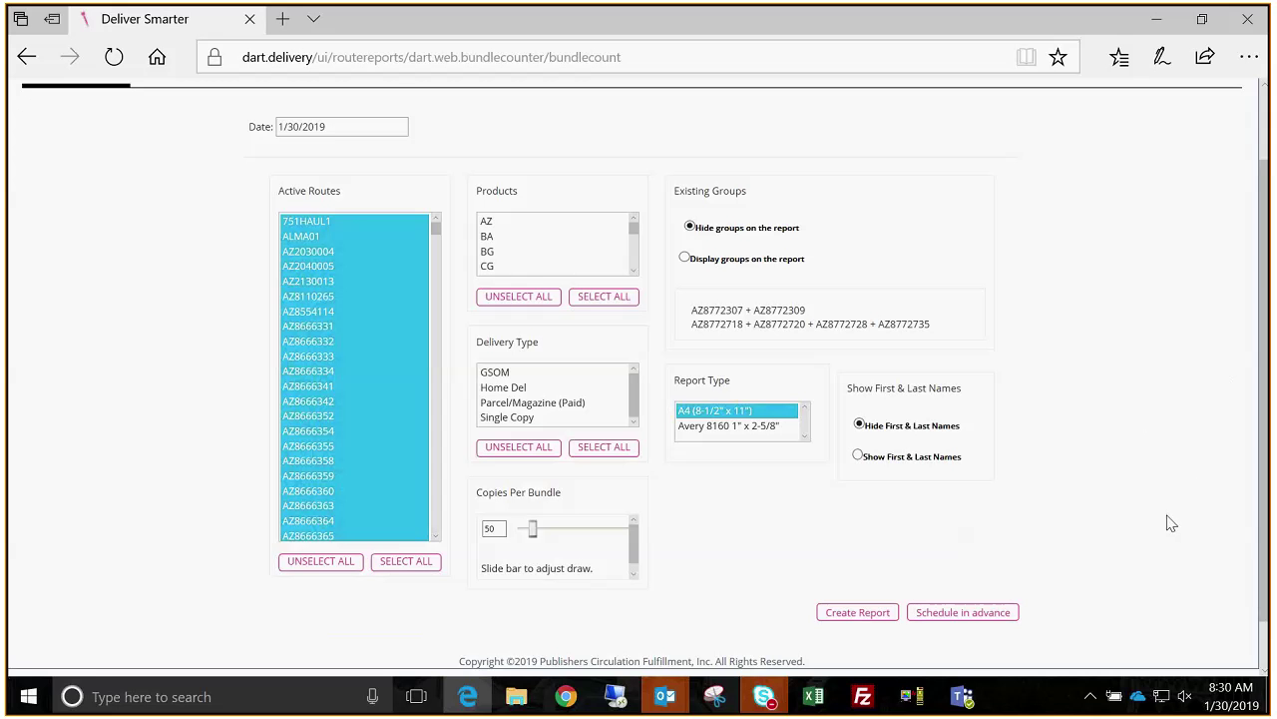
pyautogui.click(359, 268)
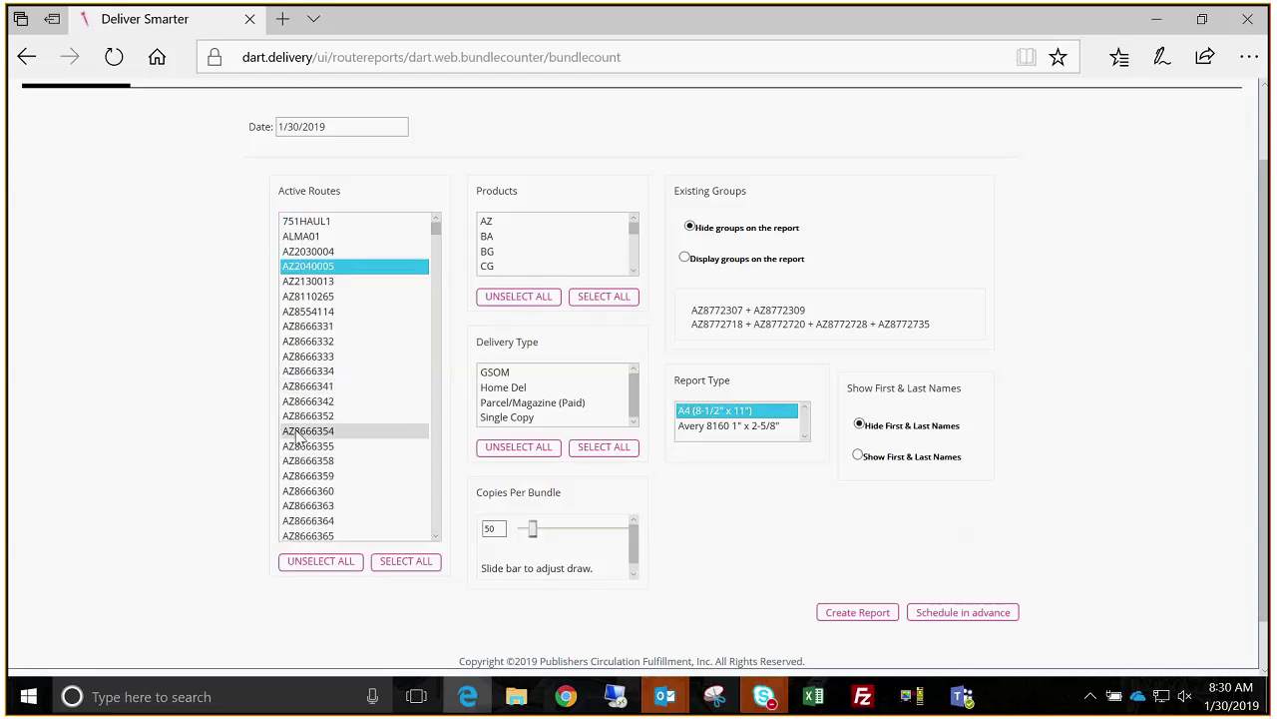
pyautogui.scroll(1, 313, 222)
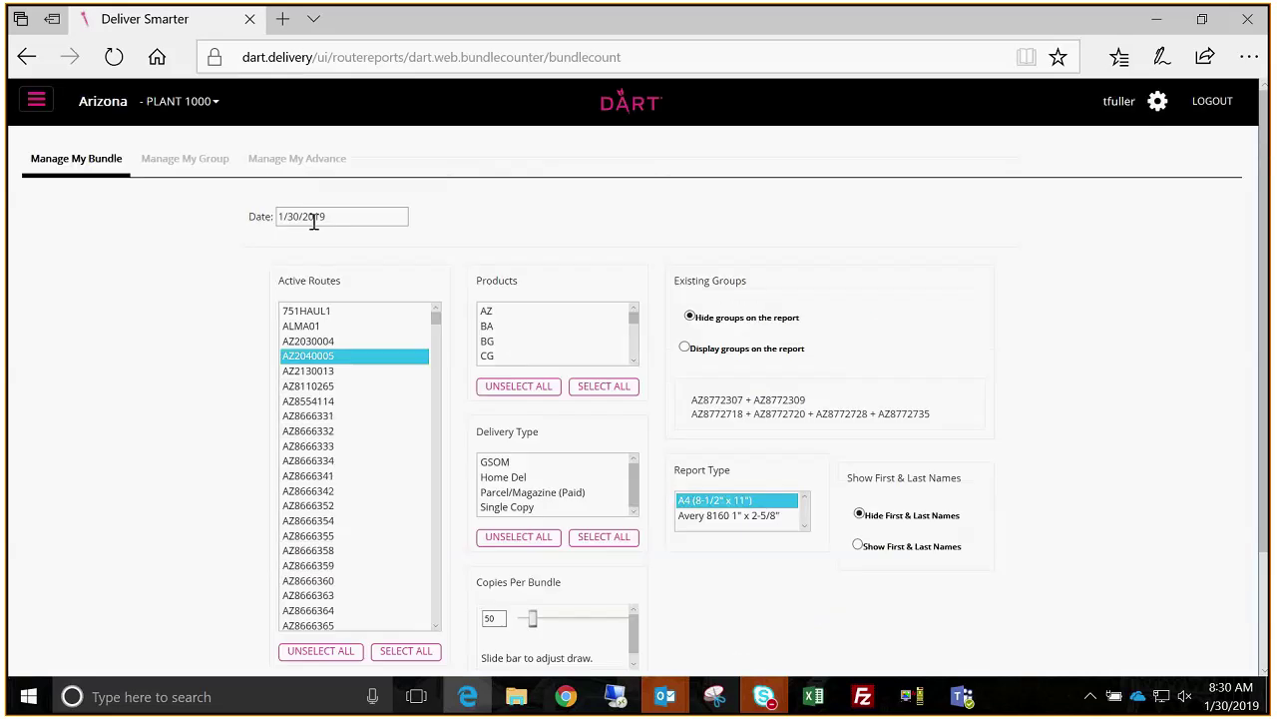
pyautogui.click(314, 220)
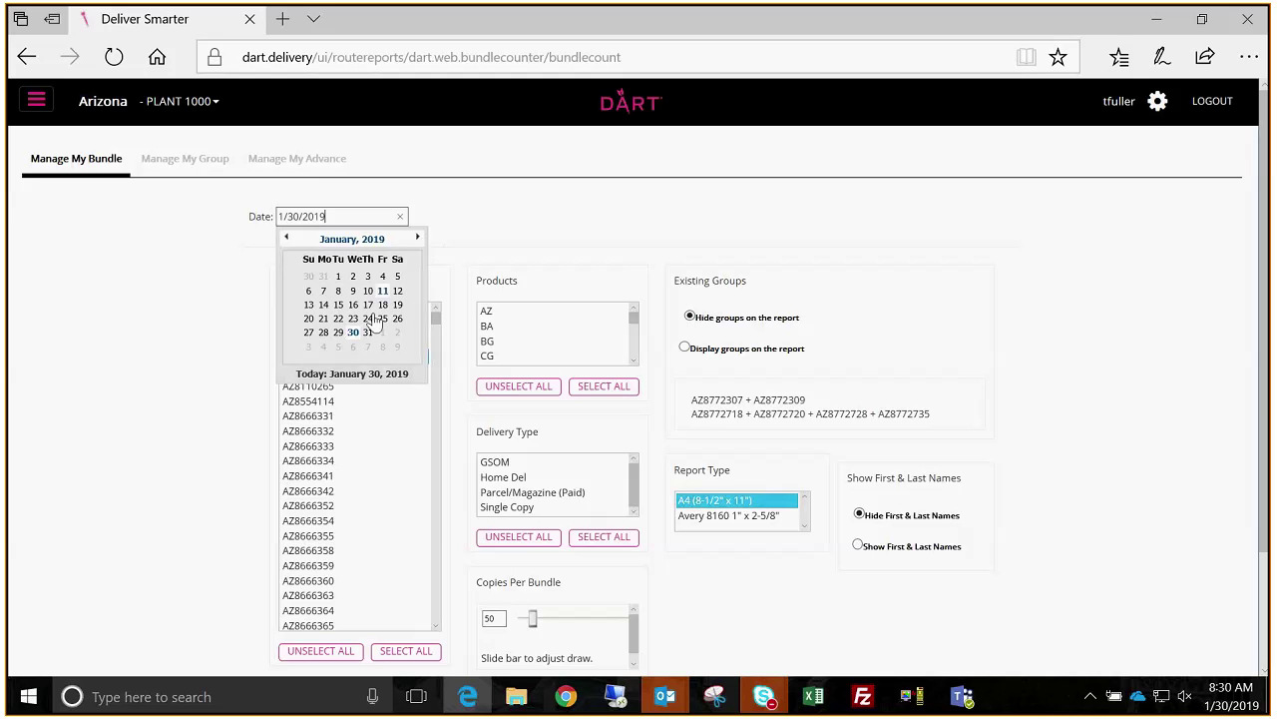
pyautogui.click(141, 301)
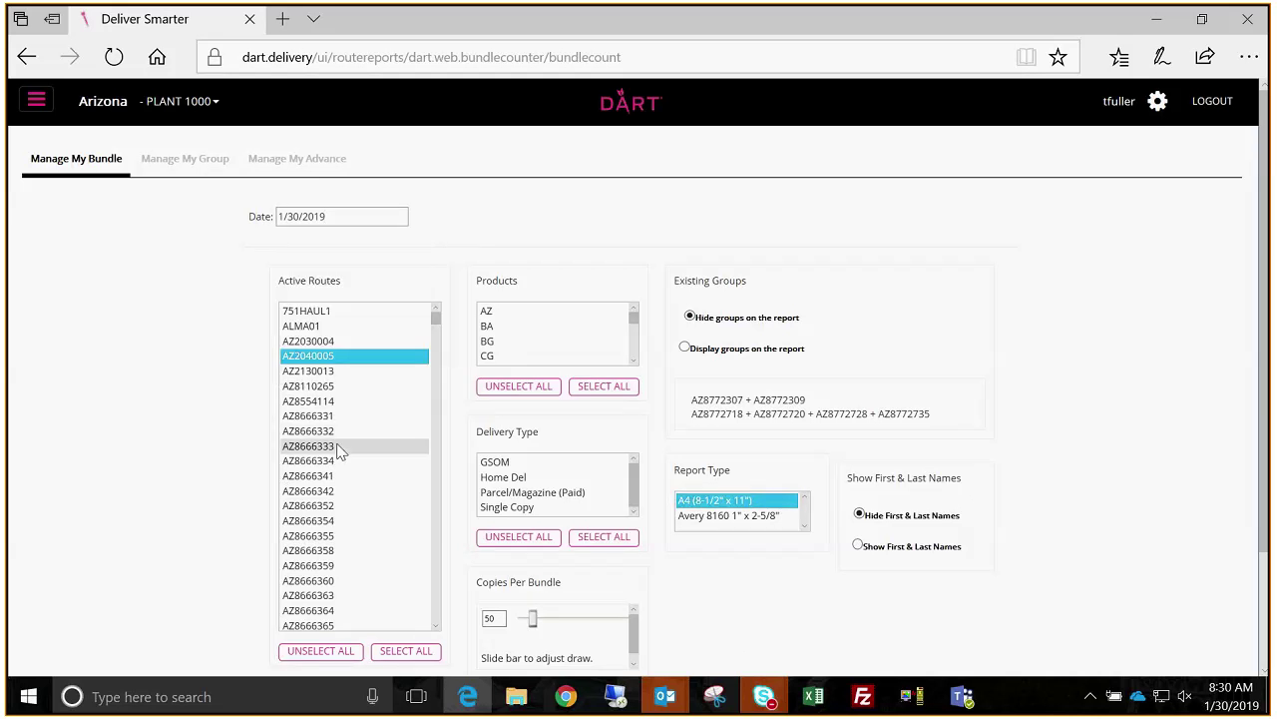
pyautogui.click(339, 449)
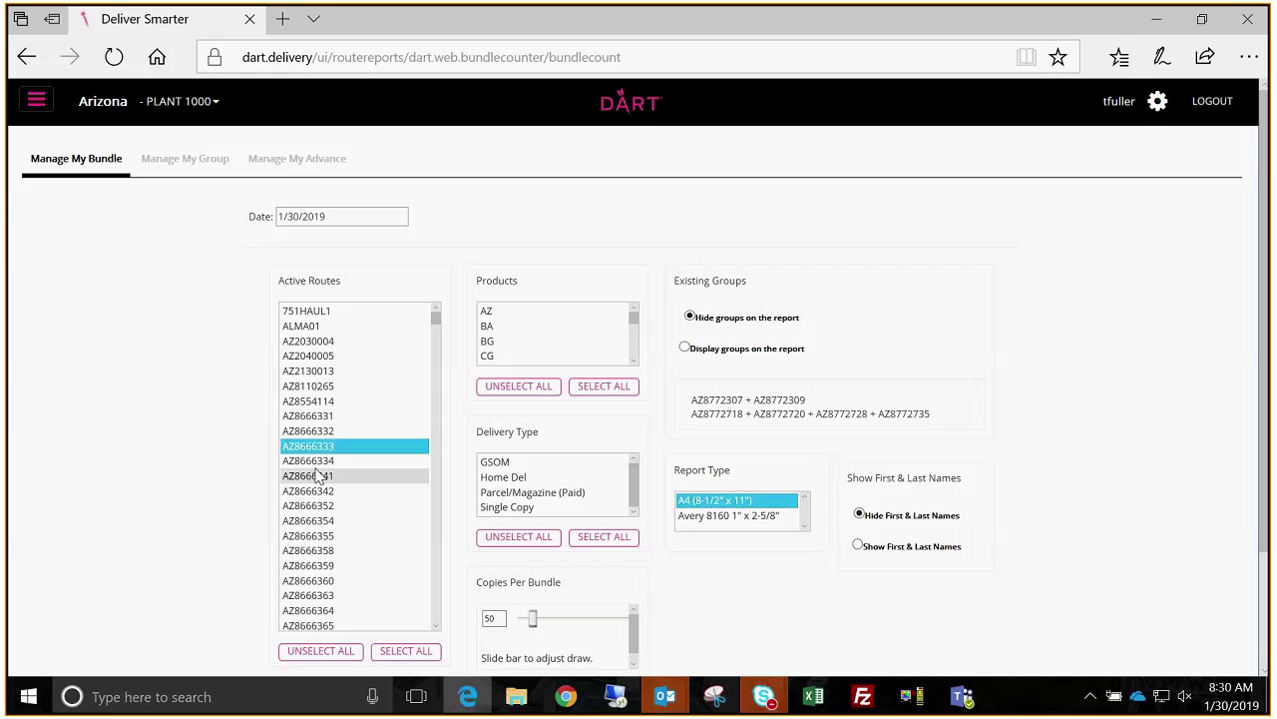
# Step: Look through the Products list and select product AZ for the bundle count
pyautogui.click(634, 361)
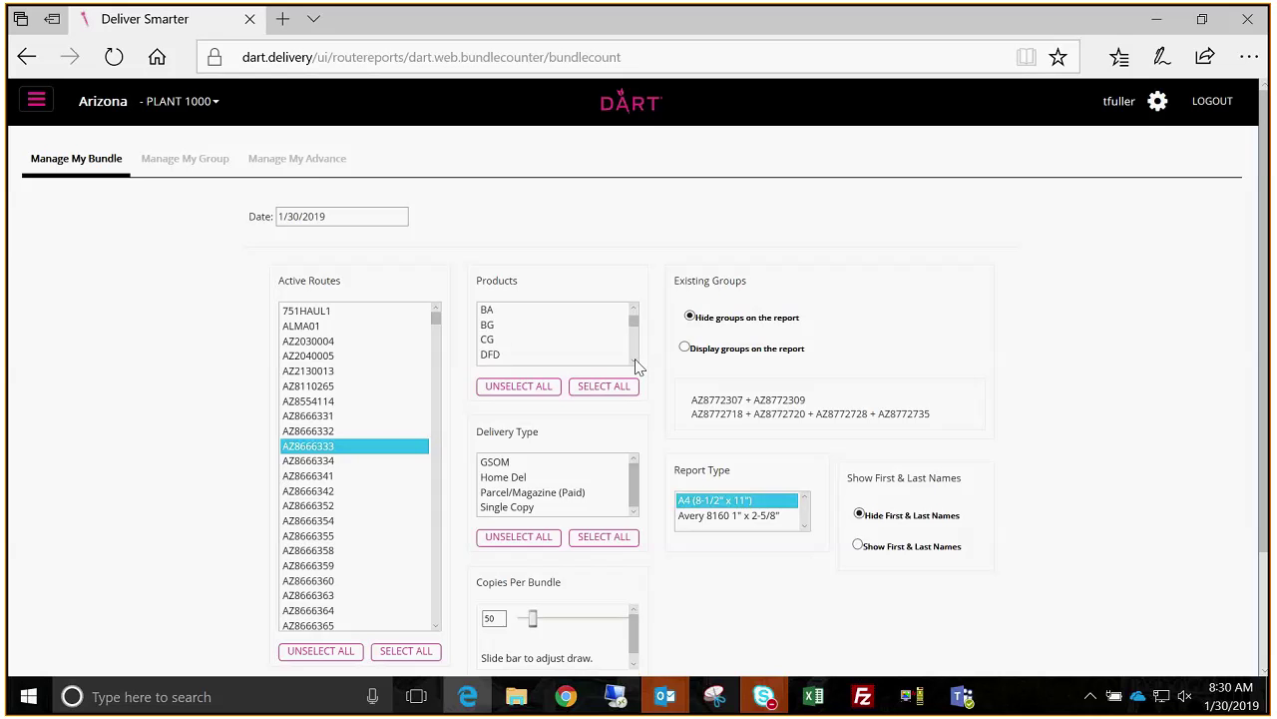
pyautogui.click(636, 310)
pyautogui.click(614, 314)
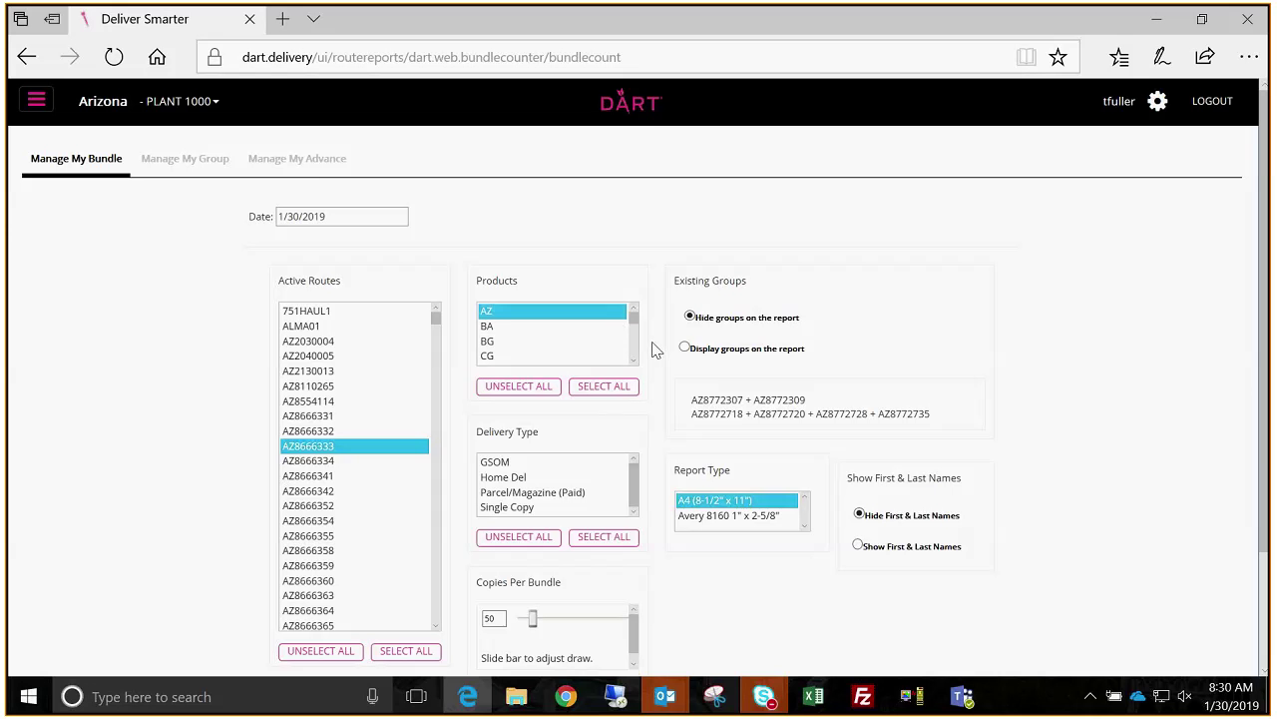
# Step: Try lowering Copies Per Bundle to 5, and set it back to 50
pyautogui.scroll(-2, 657, 349)
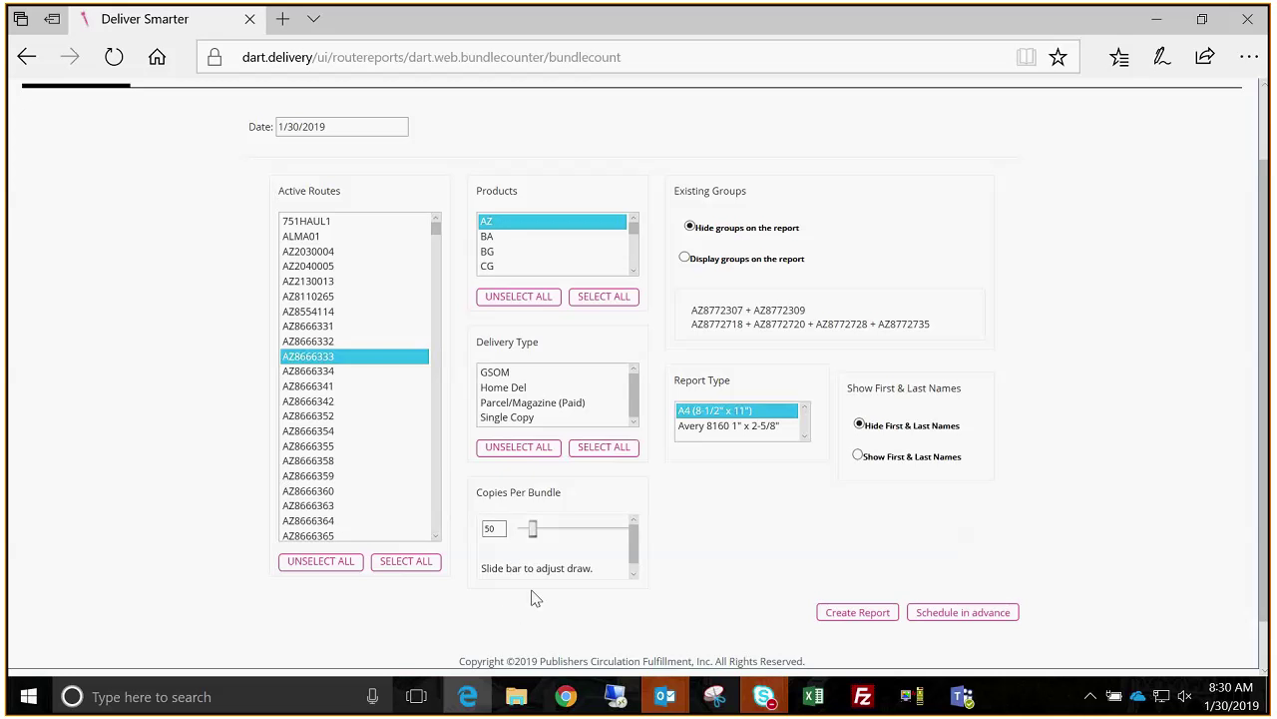
pyautogui.doubleClick(500, 527)
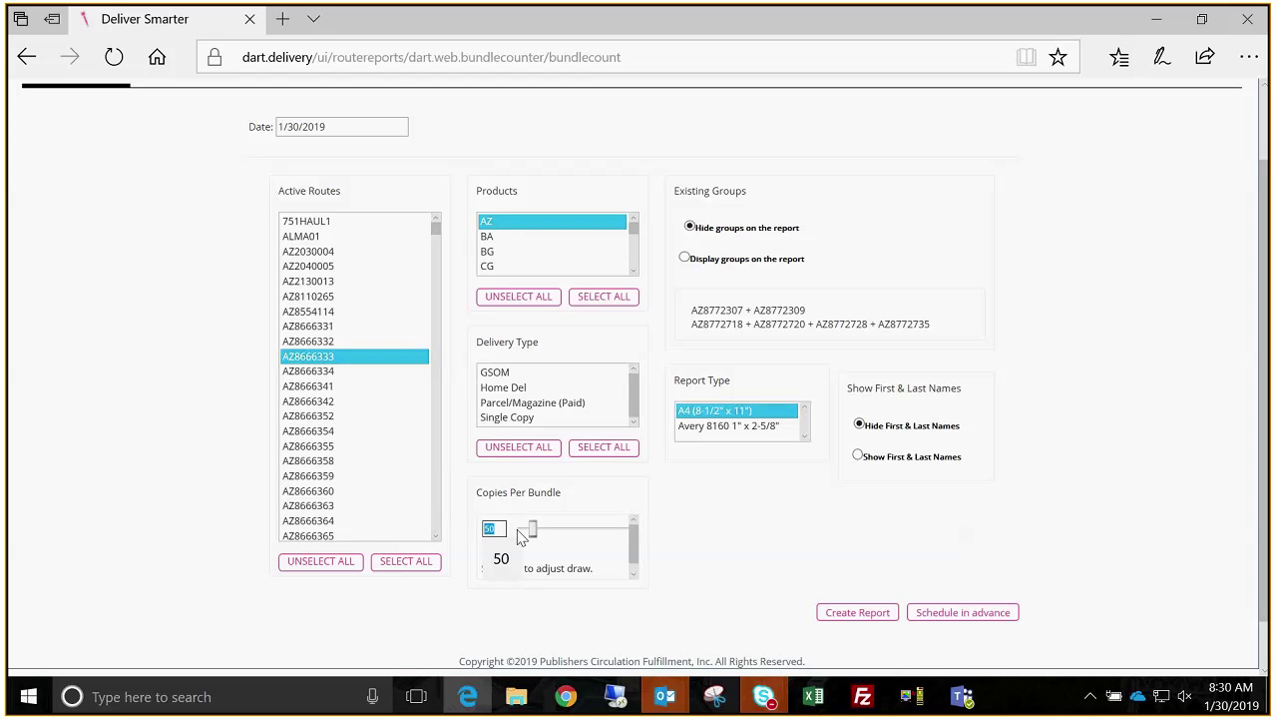
pyautogui.moveTo(533, 532); pyautogui.dragTo(520, 536)
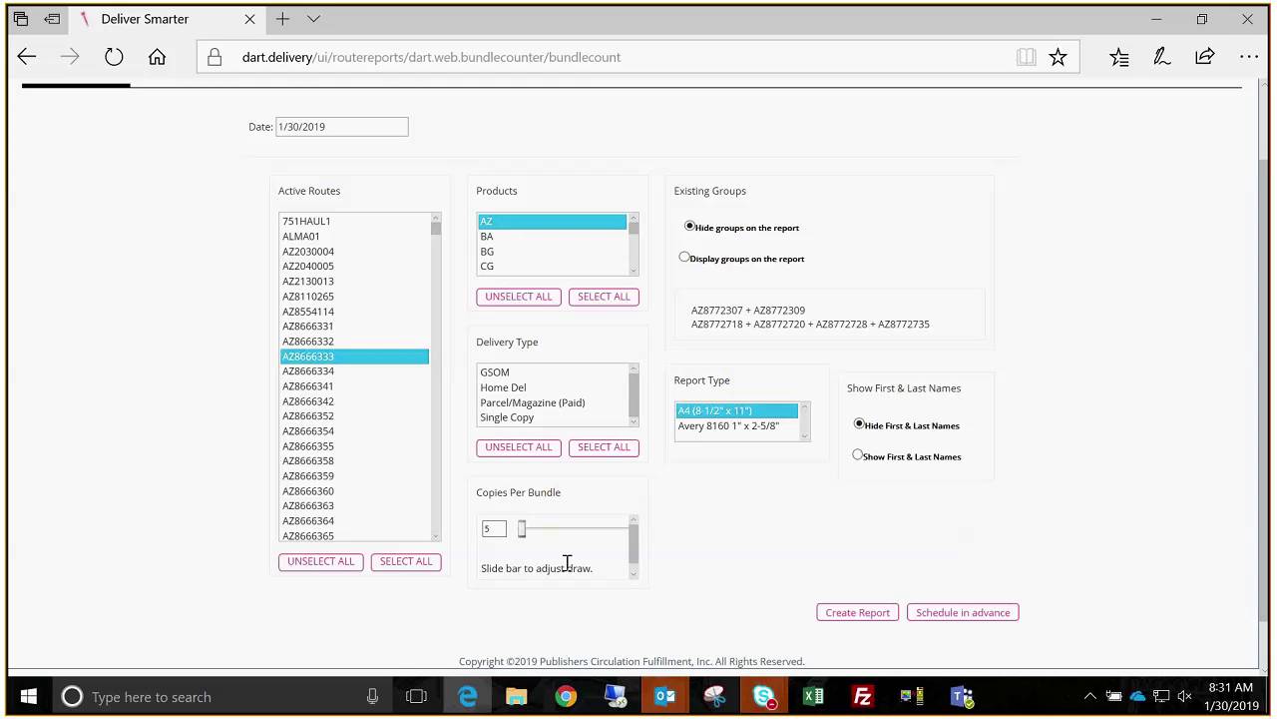
pyautogui.click(545, 529)
pyautogui.moveTo(501, 529); pyautogui.dragTo(475, 539)
pyautogui.write('50')
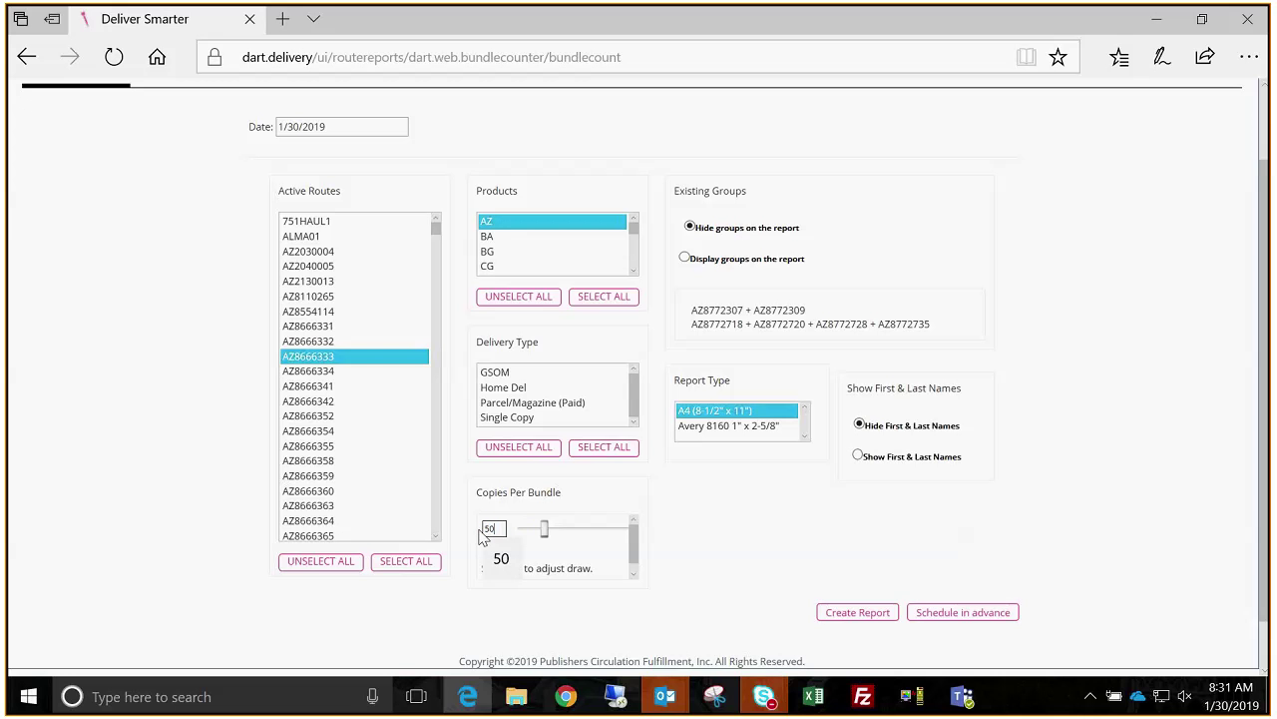
pyautogui.click(556, 616)
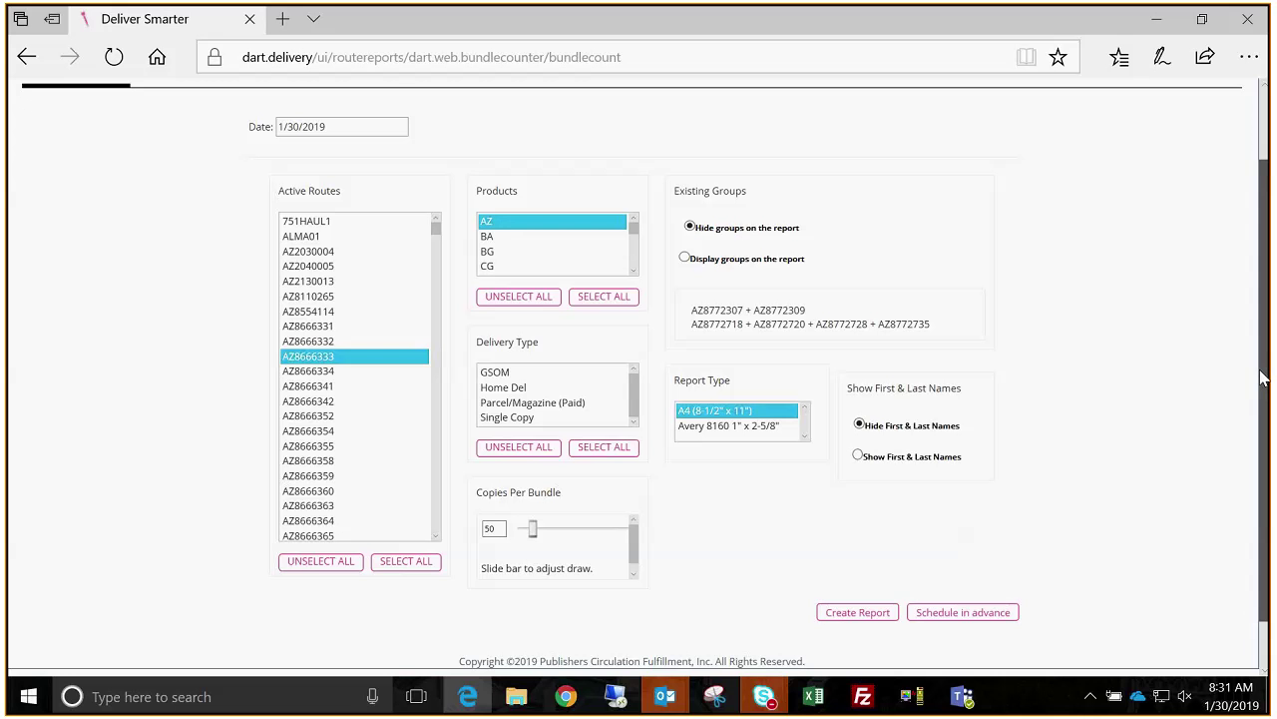
# Step: Set the delivery type to Single Copy and try to create the bundle report for route AZ8666333 with product AZ
pyautogui.moveTo(1262, 377); pyautogui.dragTo(1263, 359)
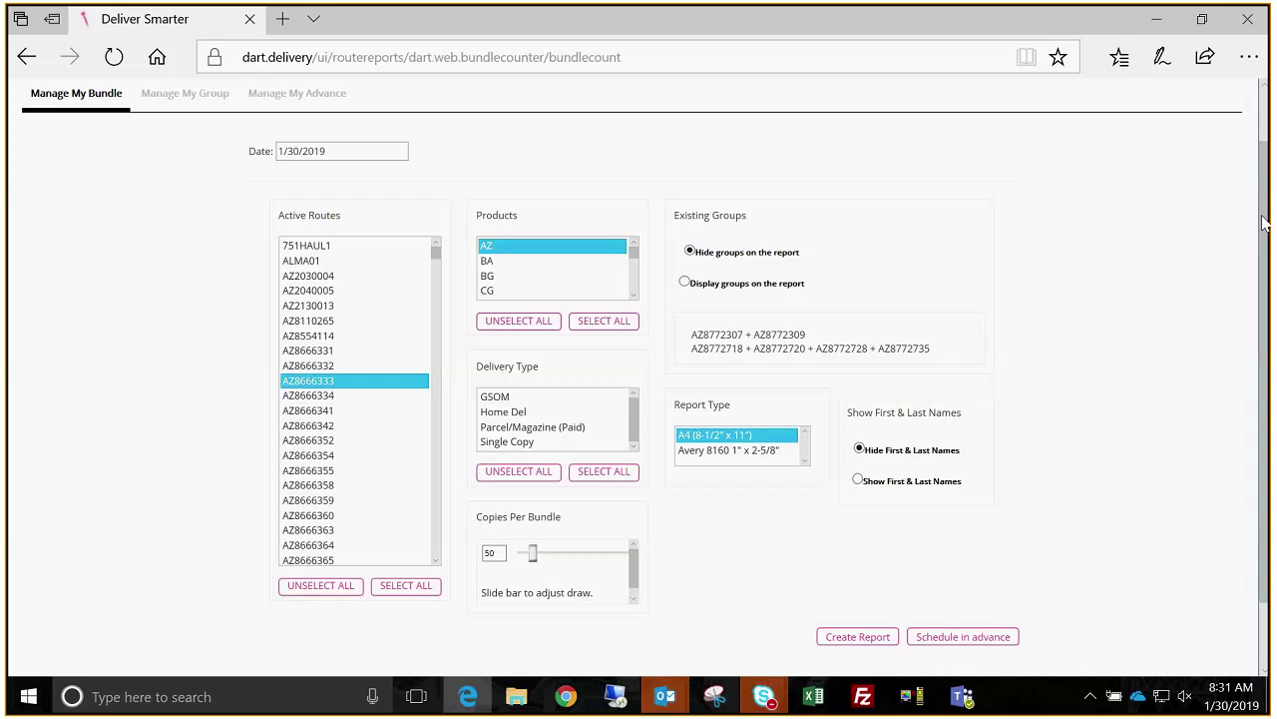
pyautogui.moveTo(1264, 222); pyautogui.dragTo(1264, 241)
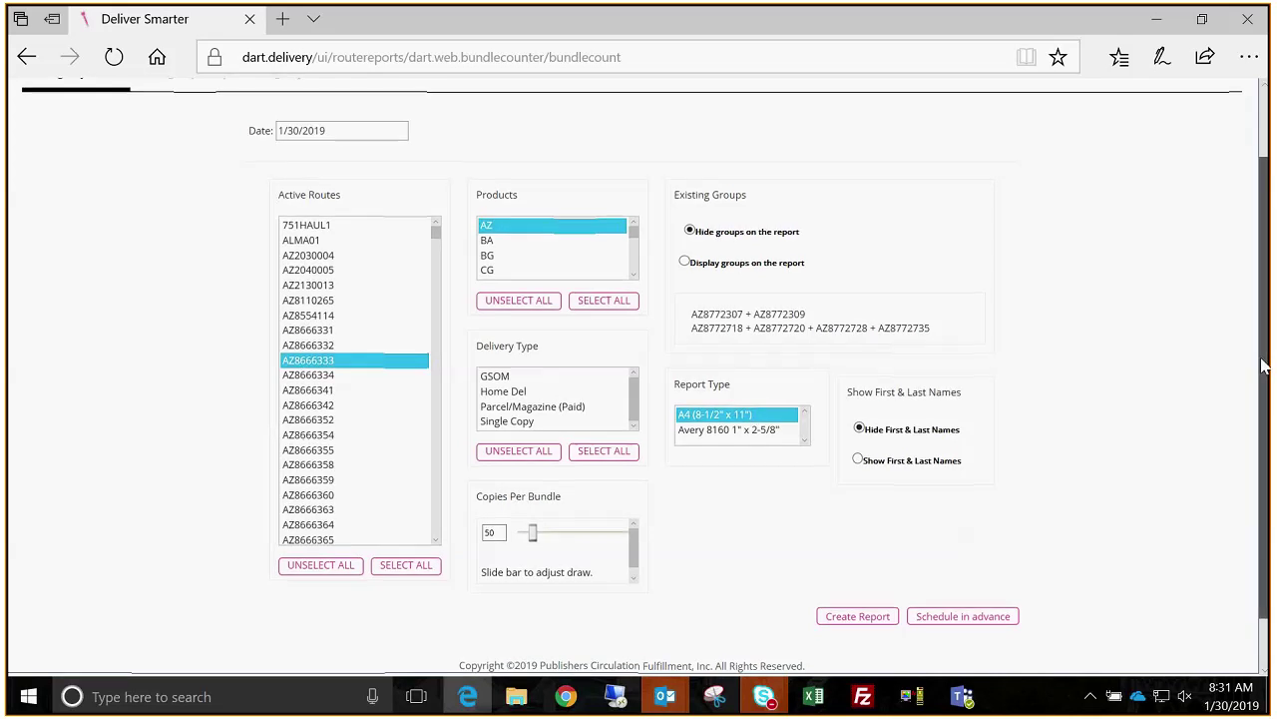
pyautogui.moveTo(1263, 347); pyautogui.dragTo(1262, 382)
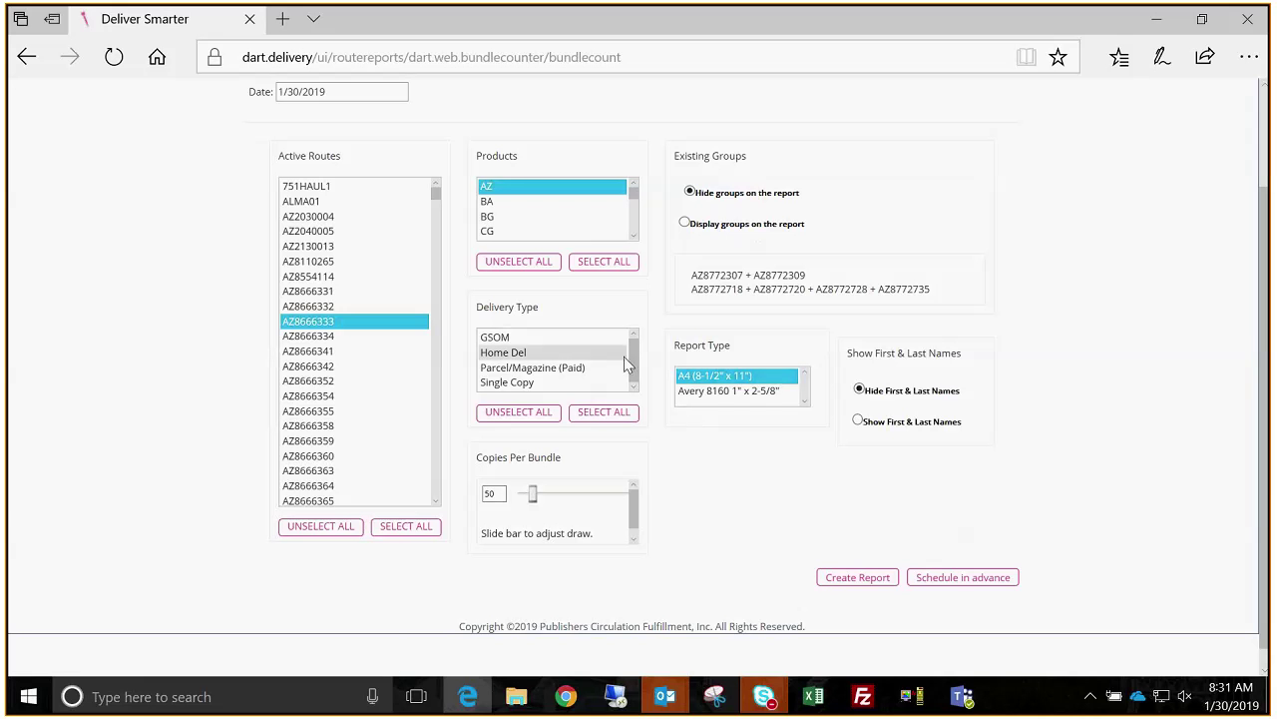
pyautogui.click(559, 383)
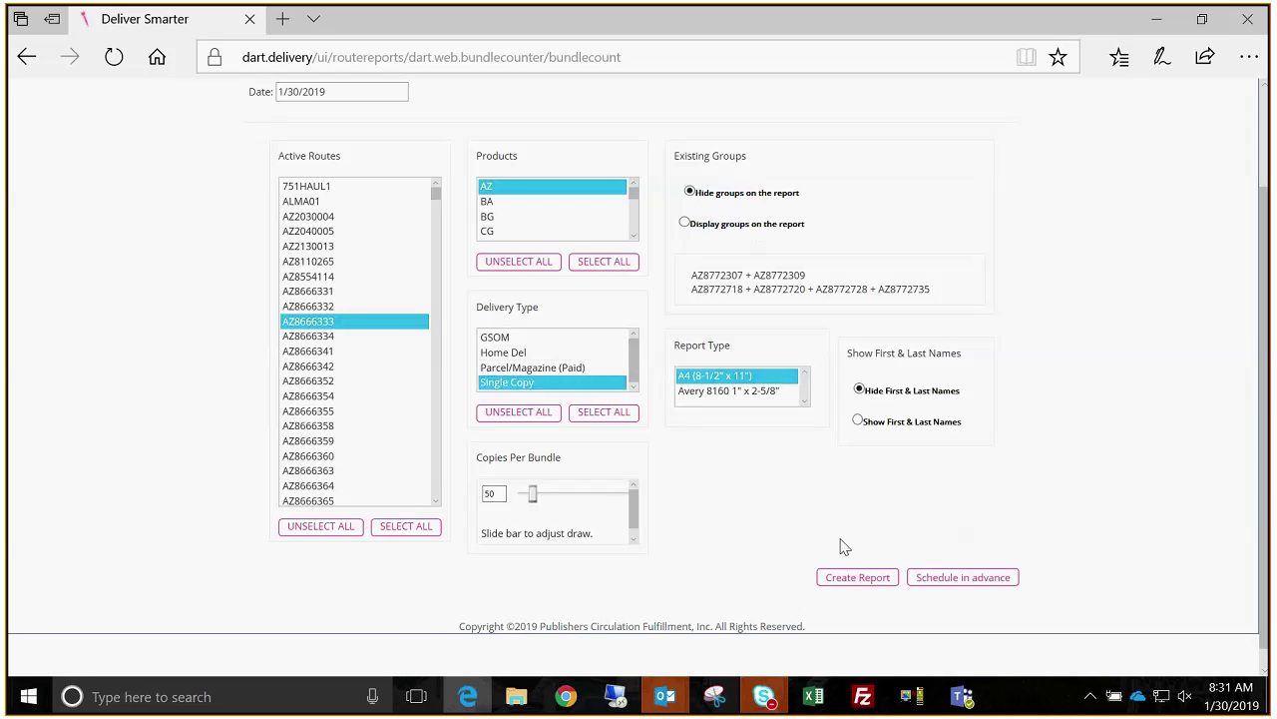
pyautogui.click(842, 581)
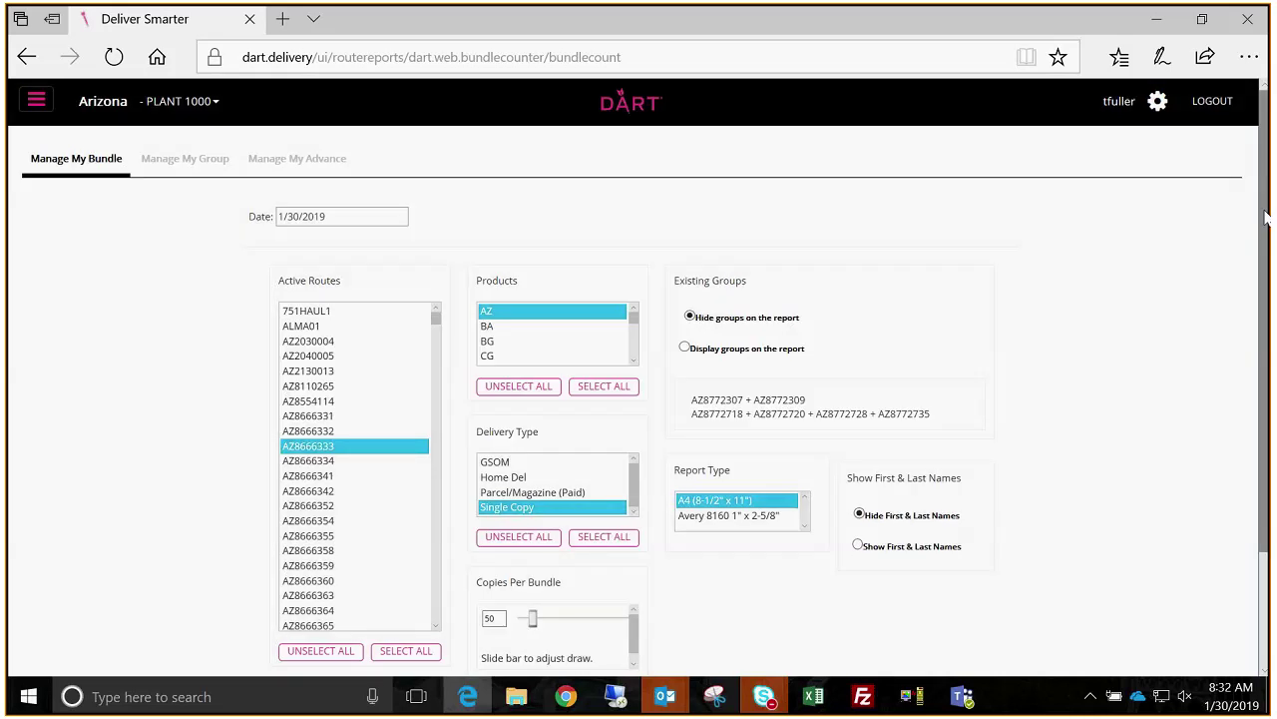
# Step: Extend the product selection from AZ through DN, try creating the bundle report again, and dismiss the resulting message
pyautogui.moveTo(1265, 217); pyautogui.dragTo(1256, 319)
pyautogui.scroll(-2, 634, 203)
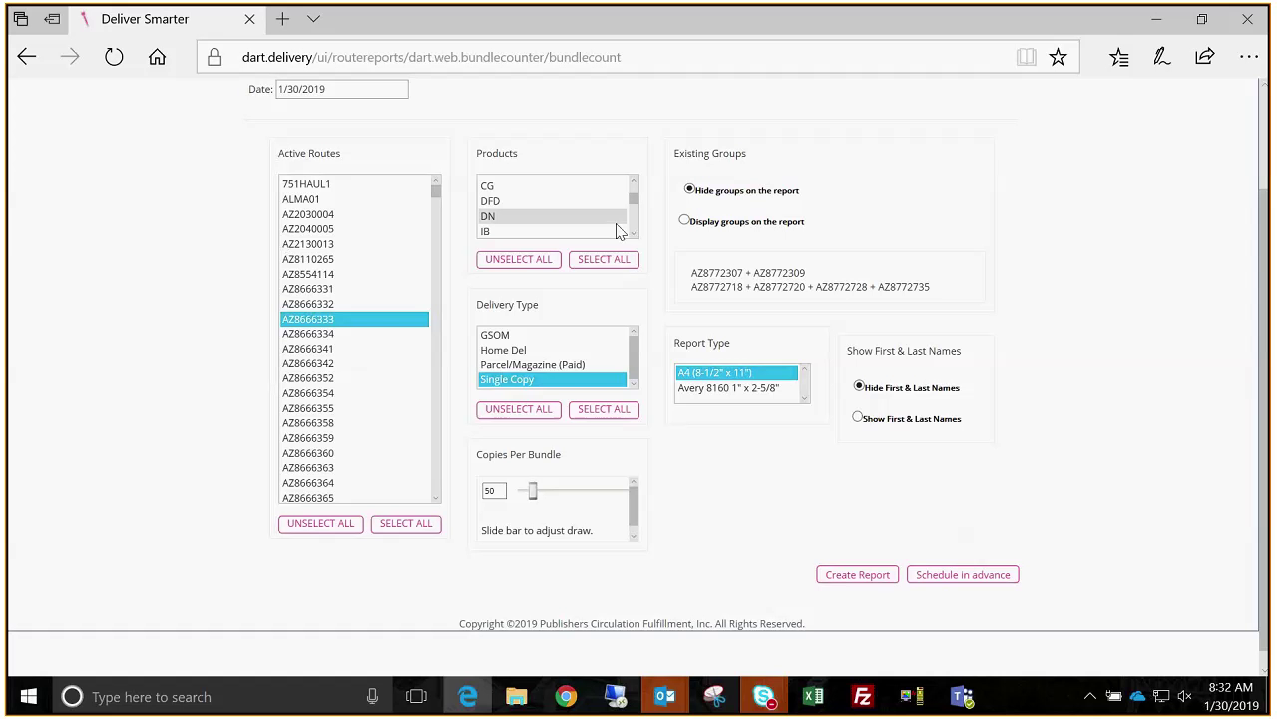
pyautogui.keyDown('shift'); pyautogui.click(616, 221); pyautogui.keyUp('shift')
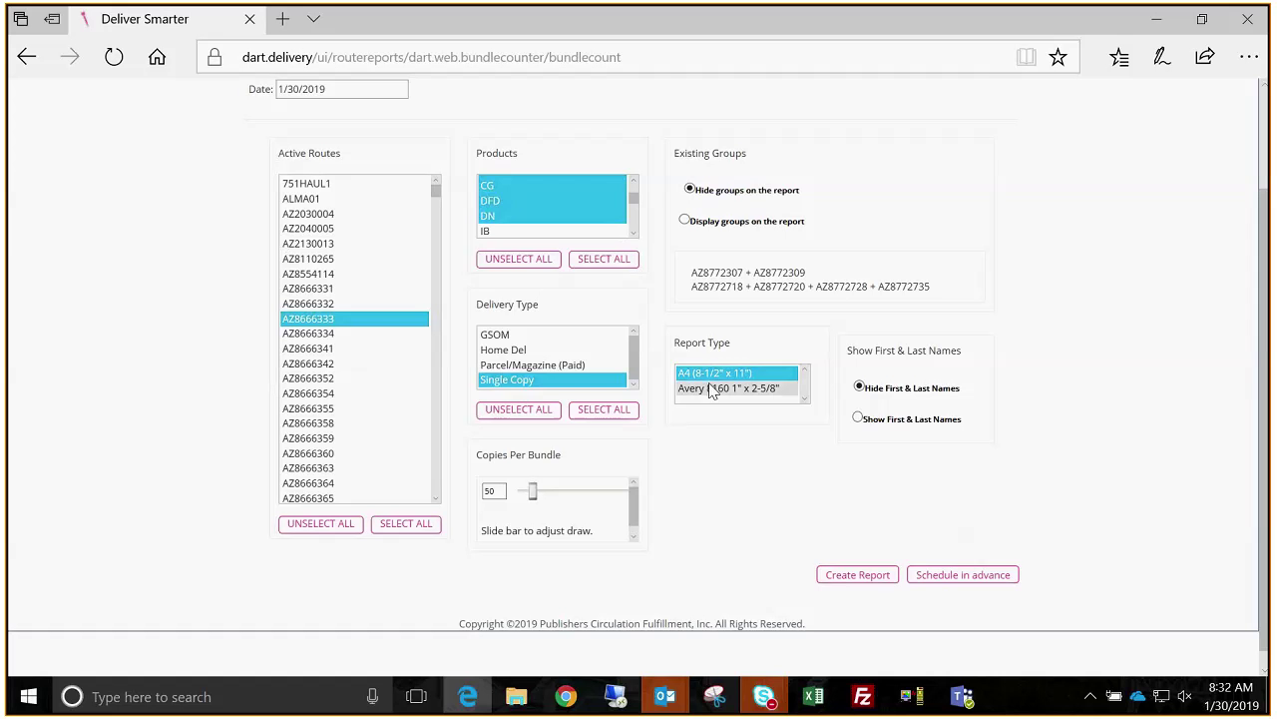
pyautogui.click(857, 577)
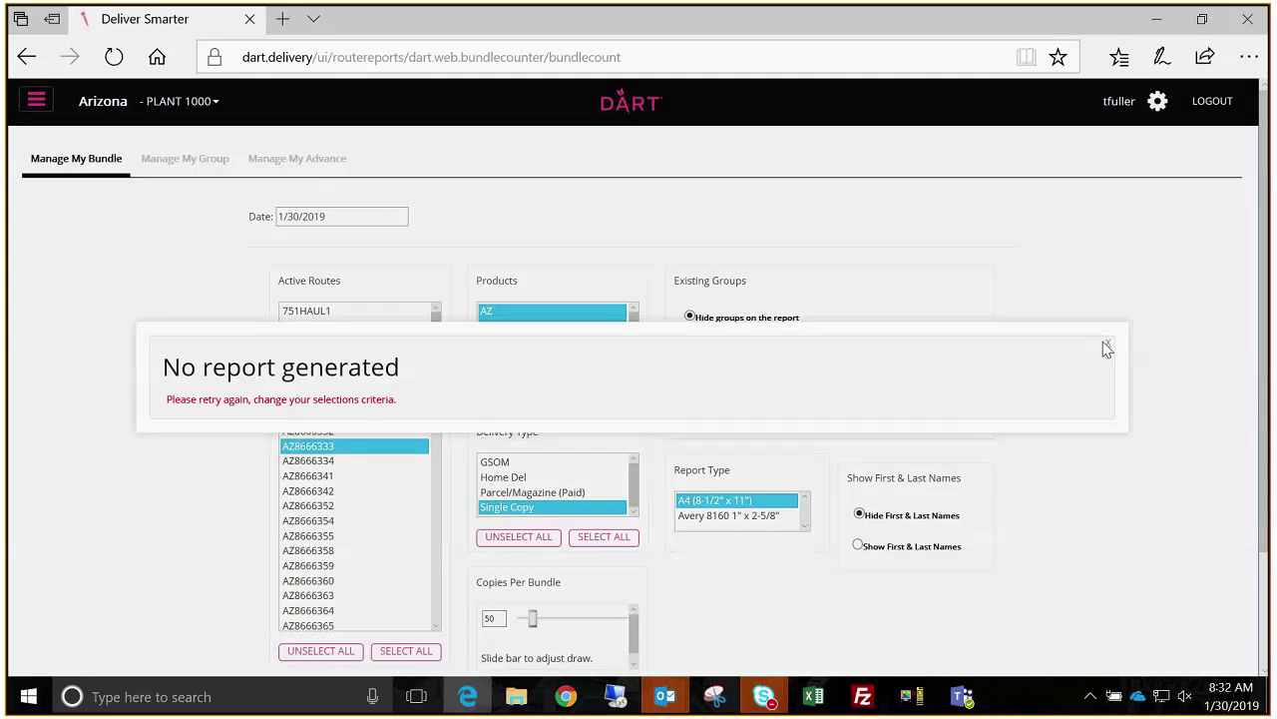
pyautogui.click(1106, 346)
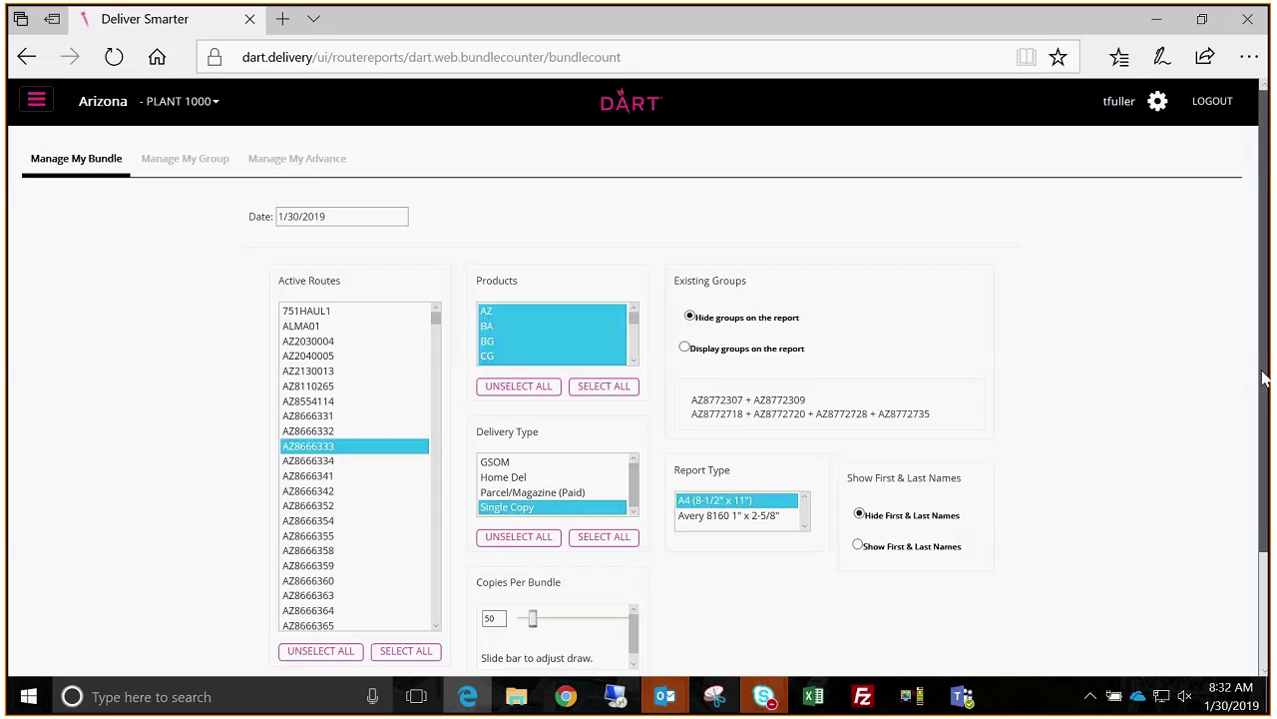
# Step: Review the remaining bundle report options and open the Manage My Group page with its combined route groups
pyautogui.moveTo(1262, 379); pyautogui.dragTo(1262, 457)
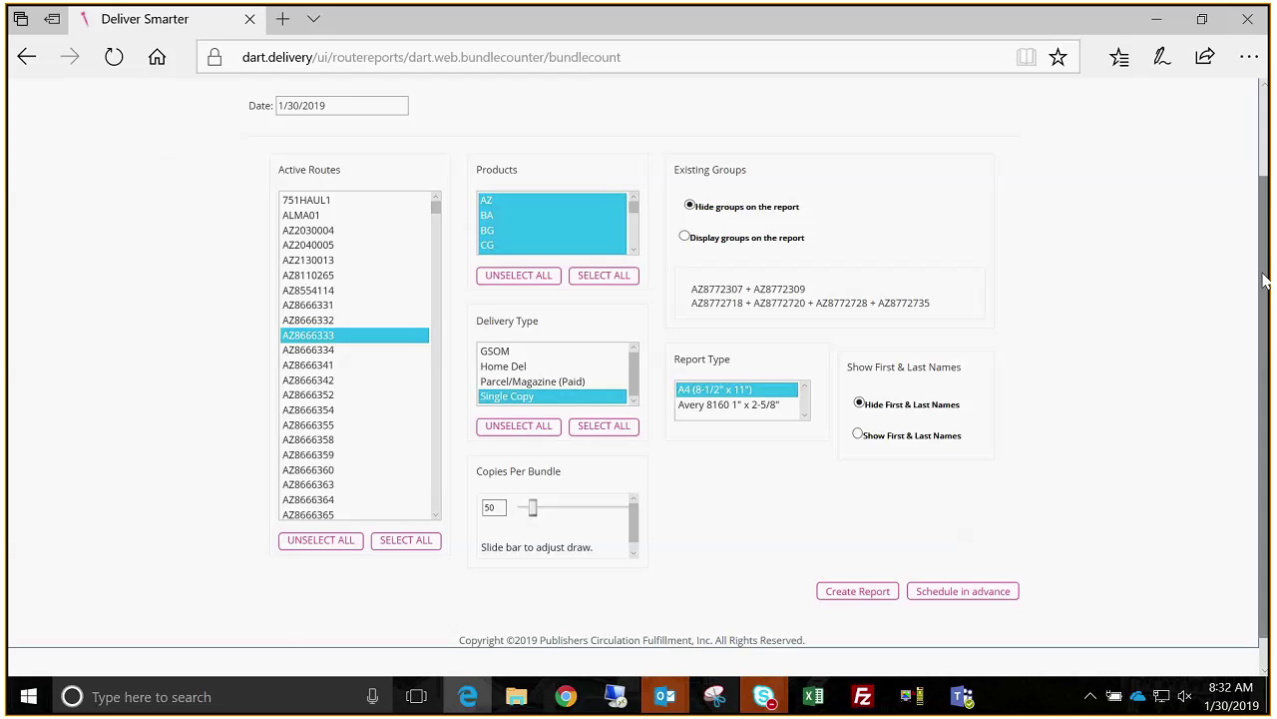
pyautogui.scroll(-1, 1266, 281)
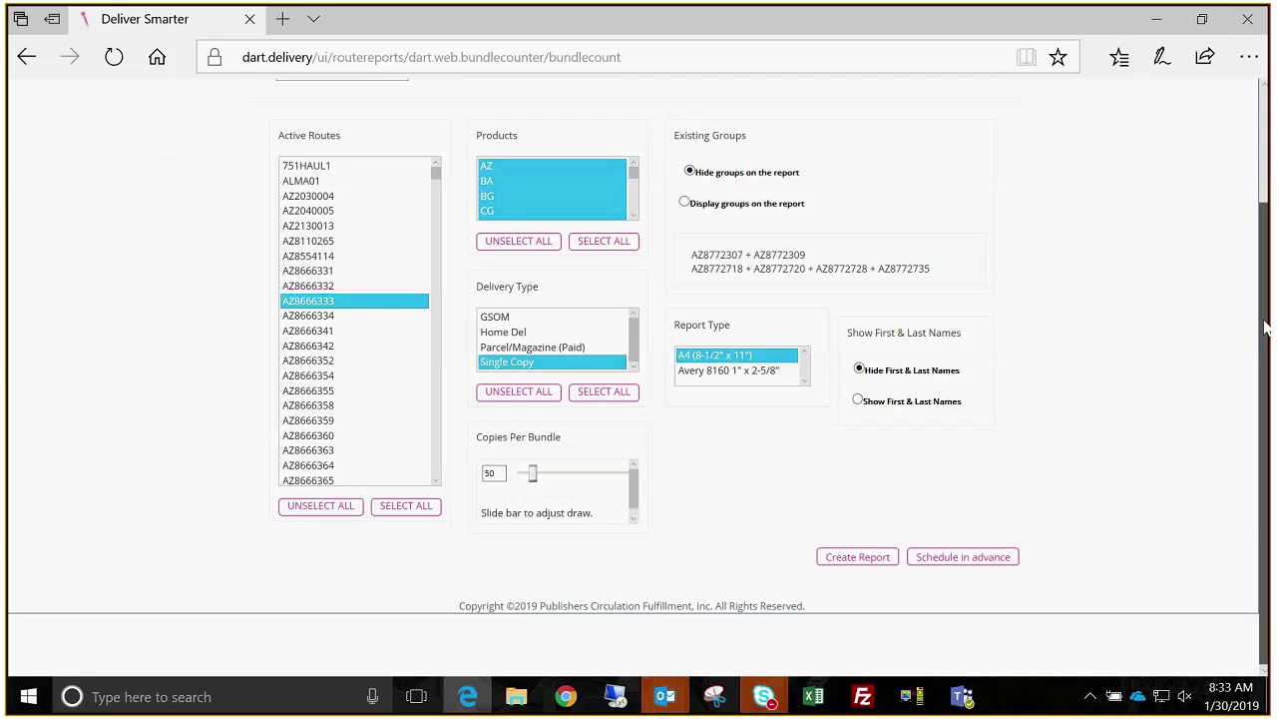
pyautogui.scroll(2, 918, 248)
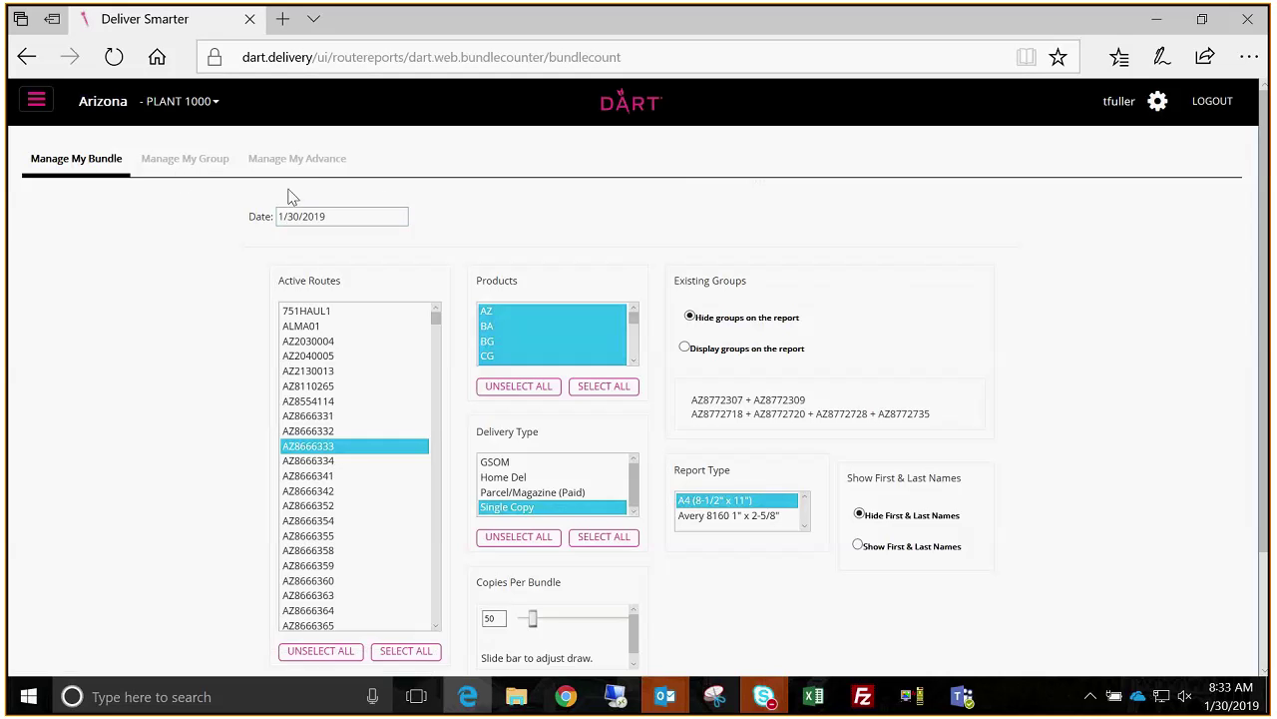
pyautogui.click(219, 164)
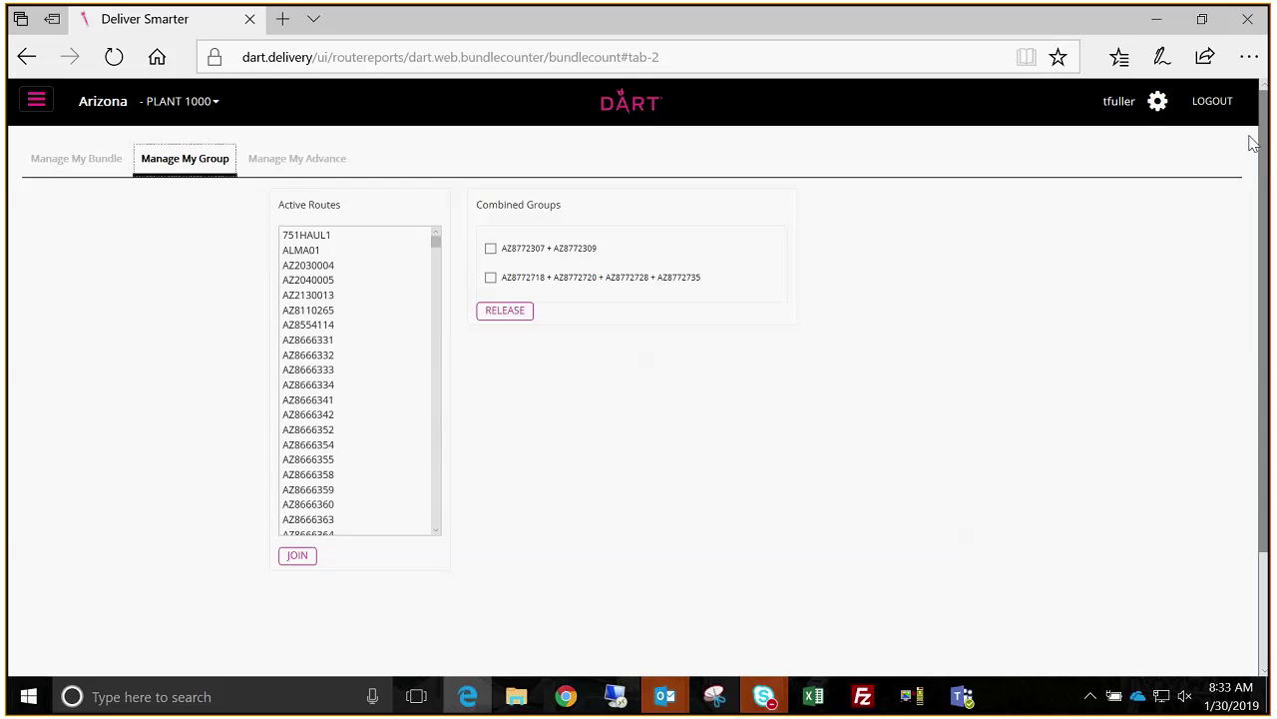
# Step: Open the Reporting Groups page from the route reports section
pyautogui.click(37, 102)
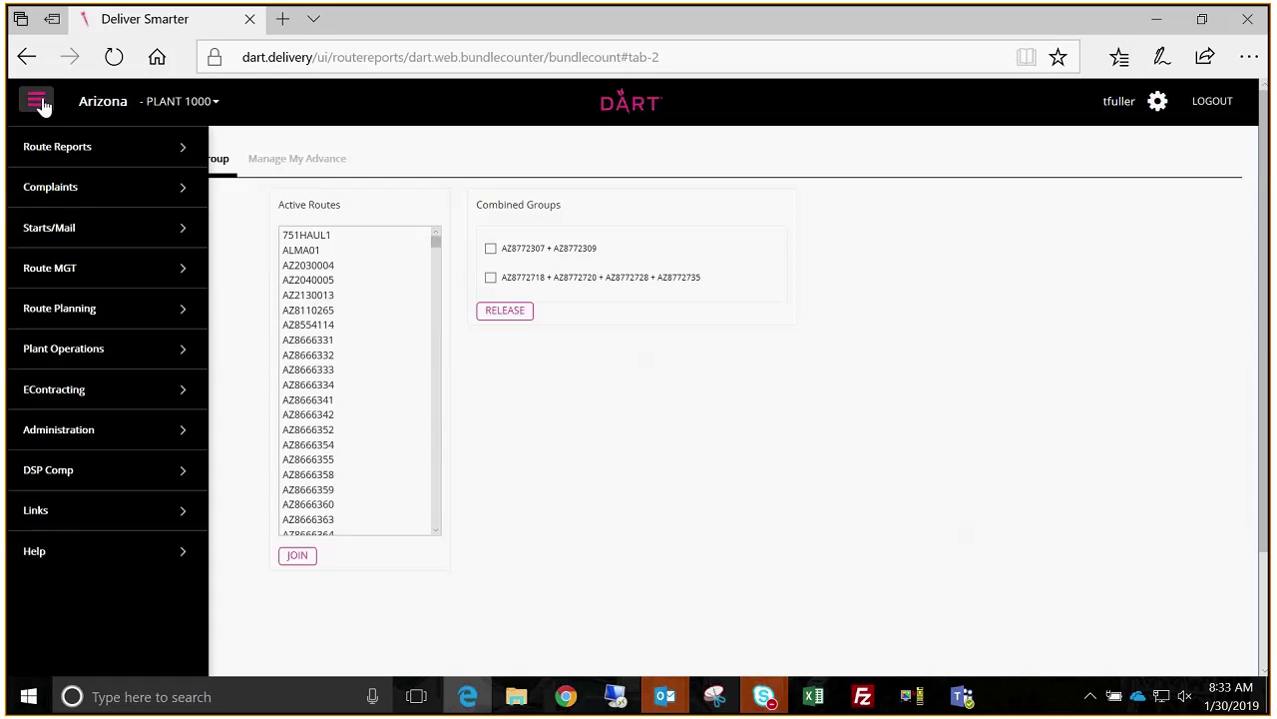
pyautogui.click(55, 148)
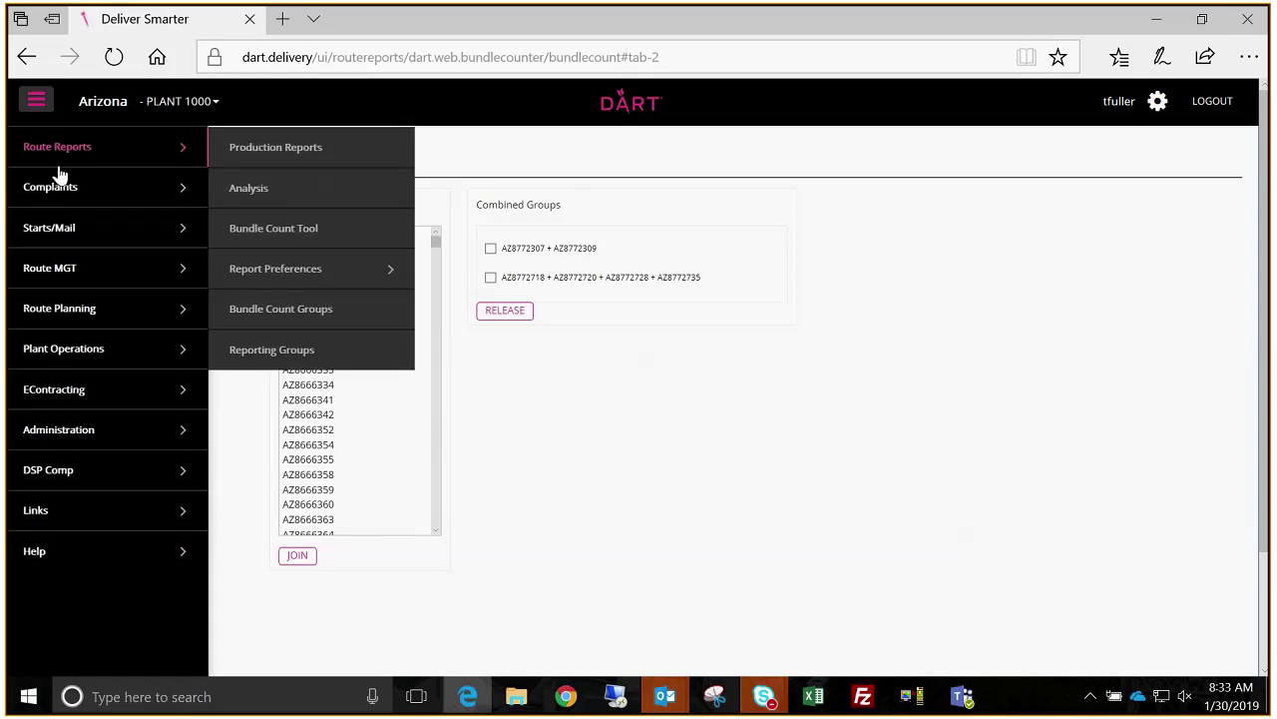
pyautogui.click(341, 355)
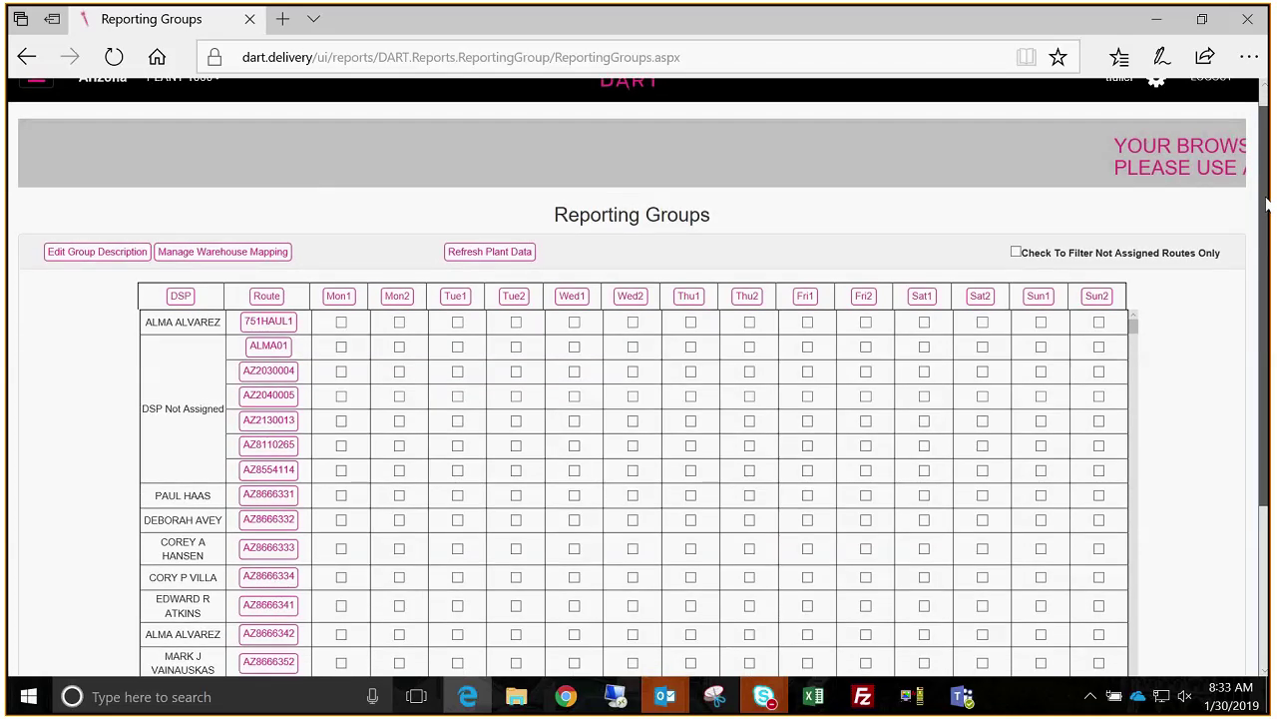
# Step: Open the Bundle Count Groups page from the route reports section and view its route lists and combined groups
pyautogui.moveTo(1266, 203); pyautogui.dragTo(1266, 186)
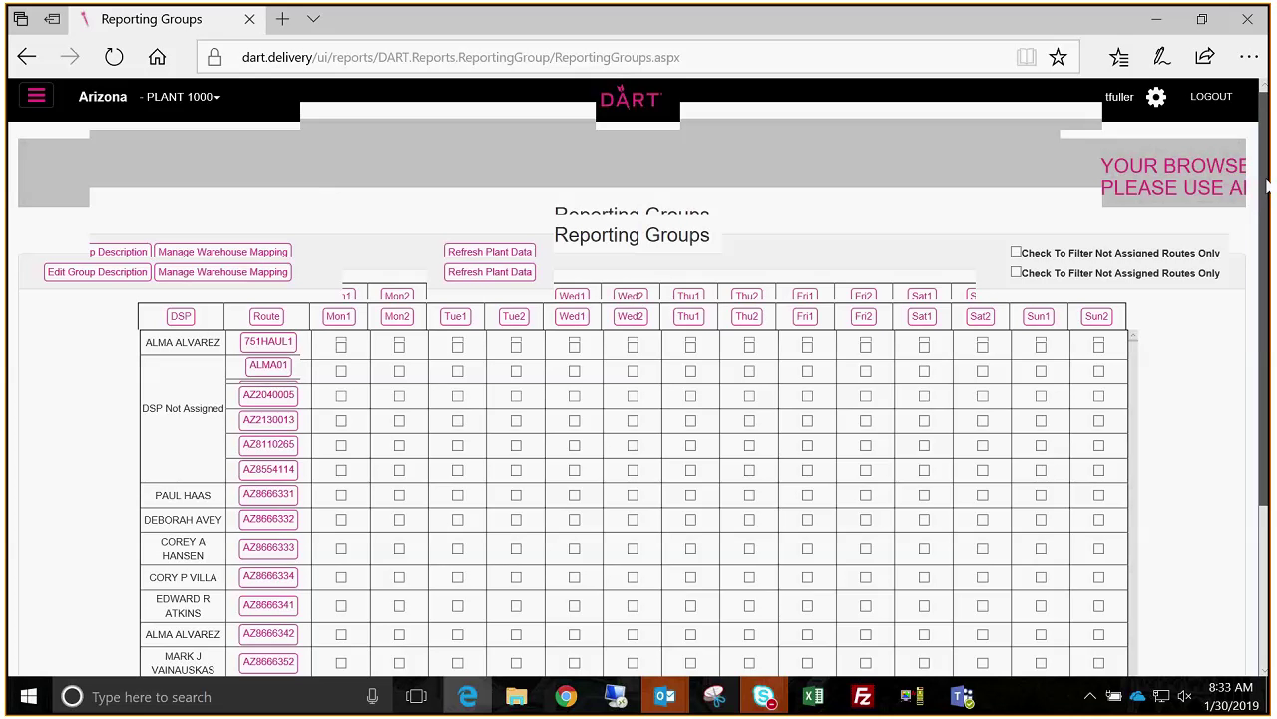
pyautogui.moveTo(1266, 185); pyautogui.dragTo(1265, 110)
pyautogui.click(36, 102)
pyautogui.moveTo(40, 146)
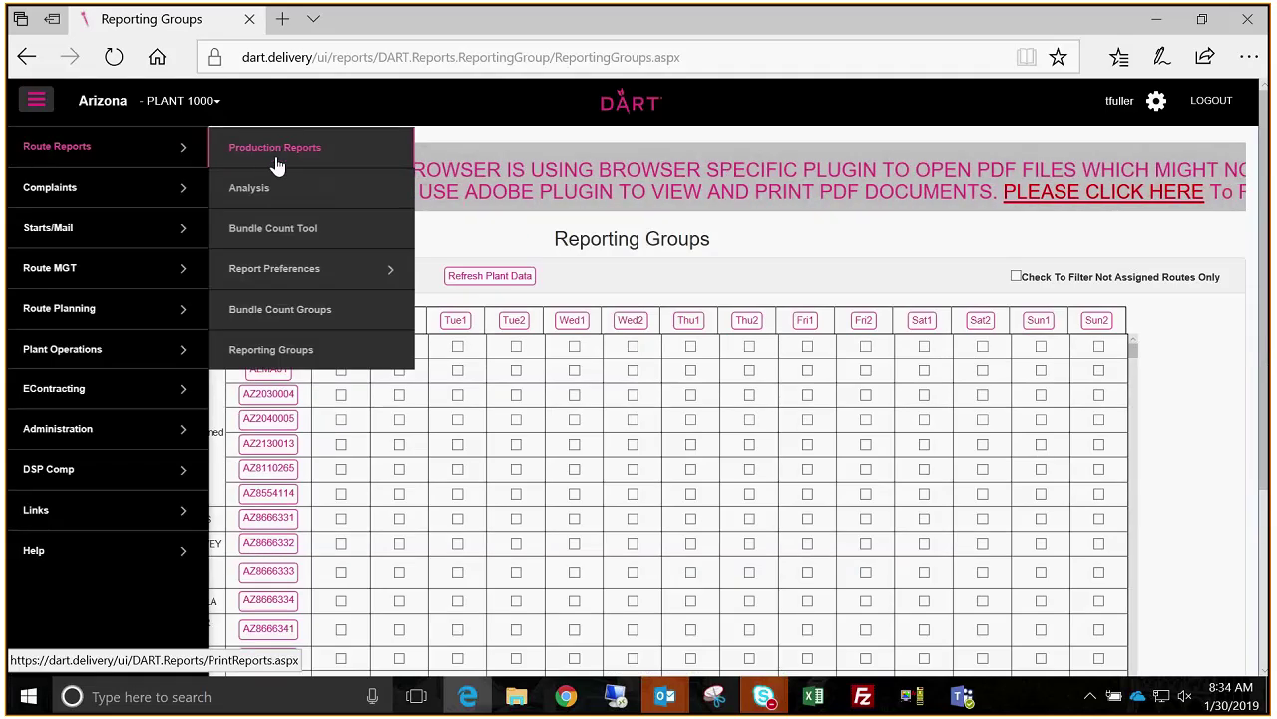
pyautogui.click(286, 312)
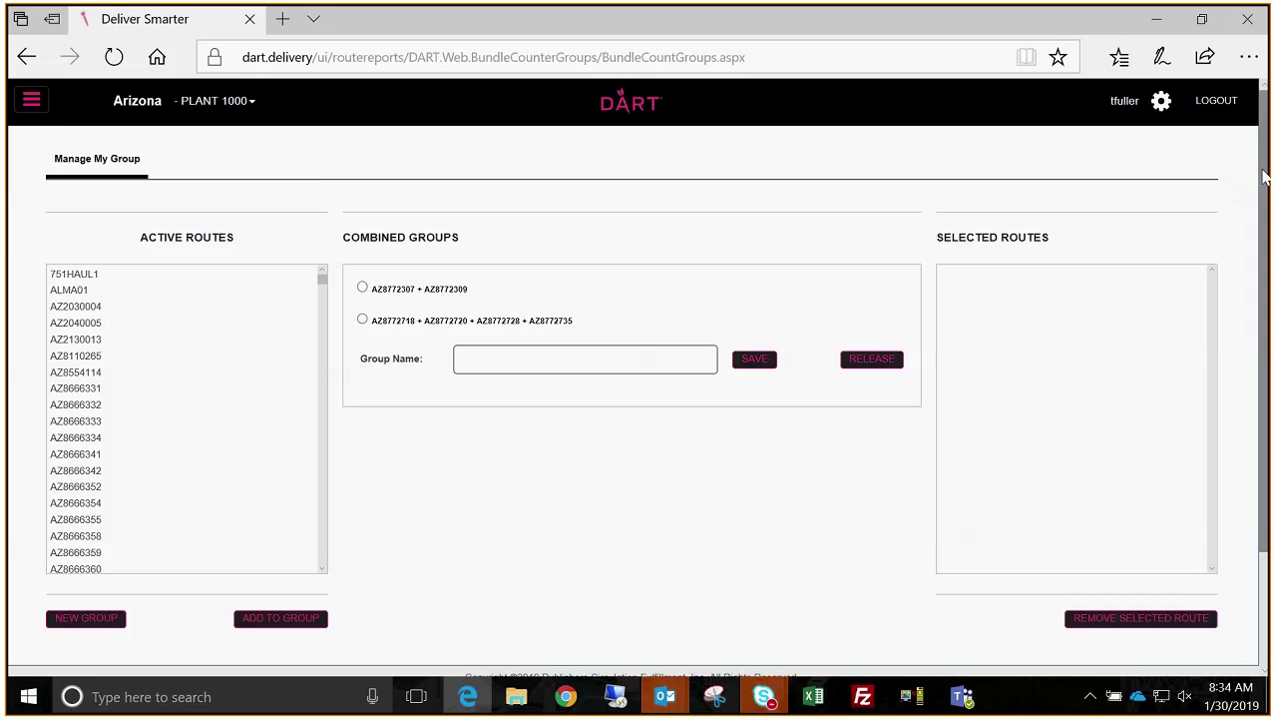
pyautogui.moveTo(1266, 177); pyautogui.dragTo(1041, 250)
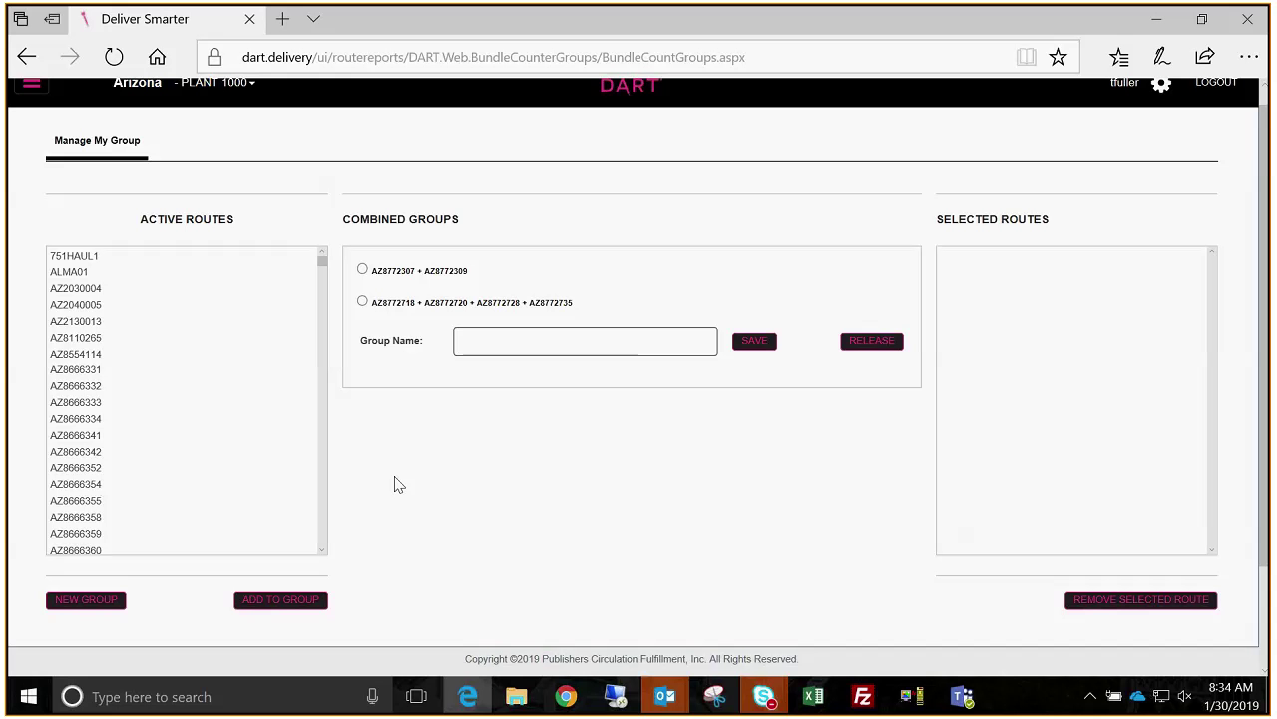
pyautogui.scroll(1, 395, 485)
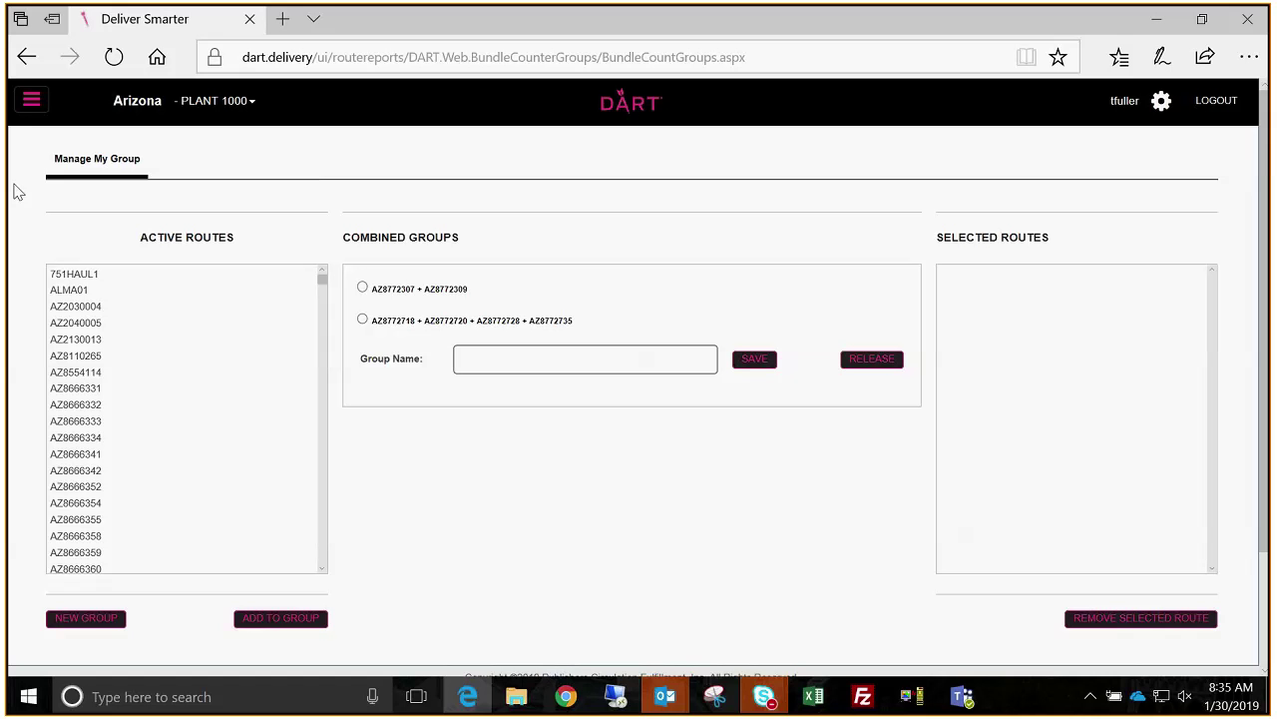
pyautogui.click(29, 101)
pyautogui.moveTo(55, 165)
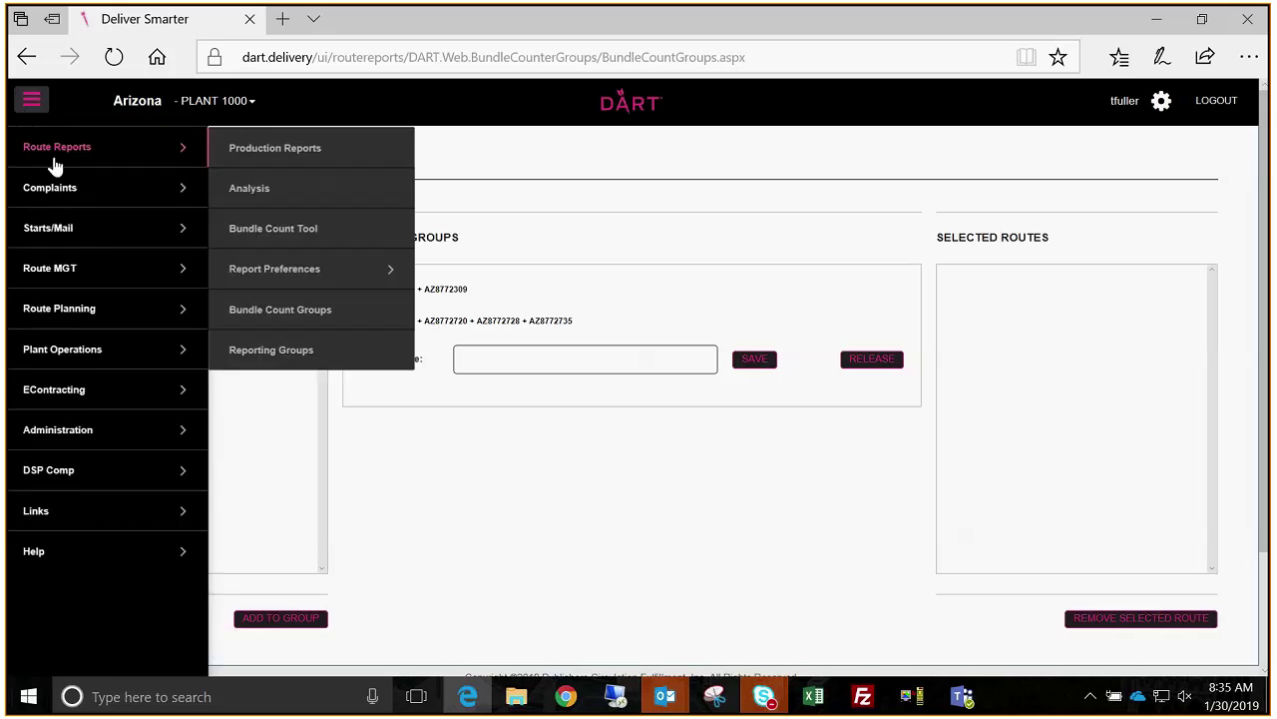
pyautogui.click(507, 222)
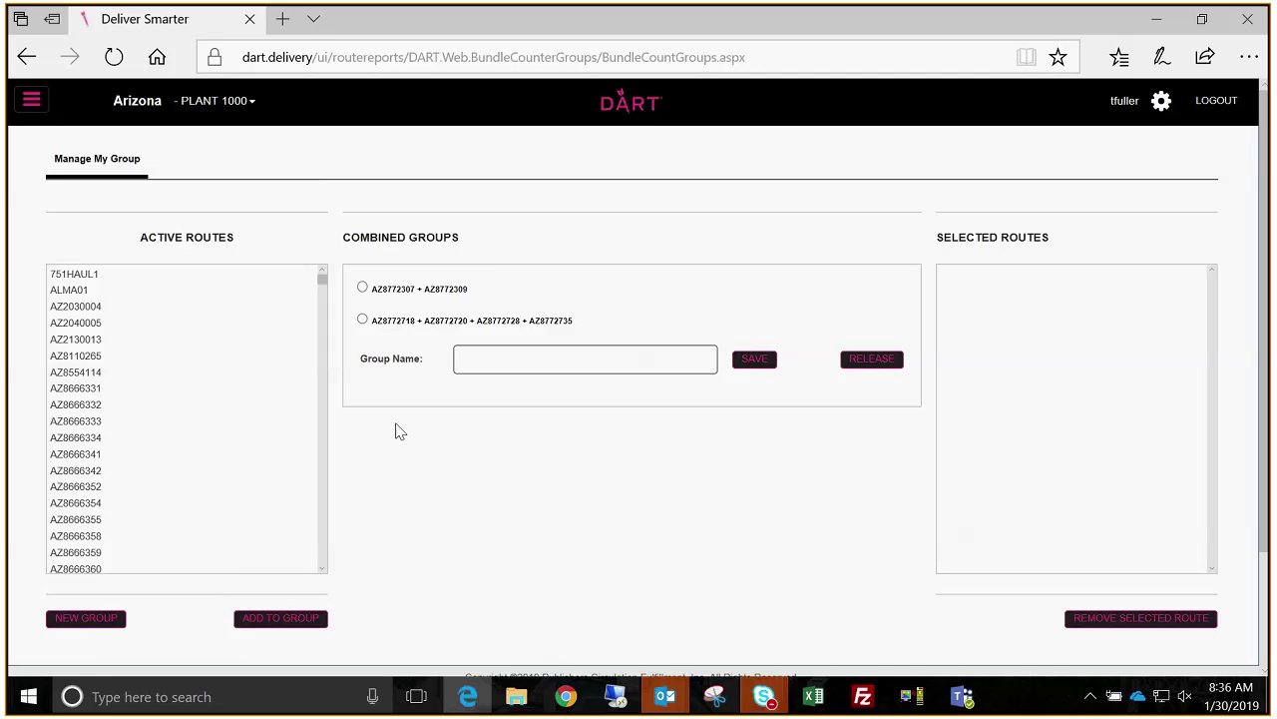
# Step: Create a new combined group from routes AZ8666333, AZ8666334 and AZ8666341 and show where its group name is entered
pyautogui.click(118, 621)
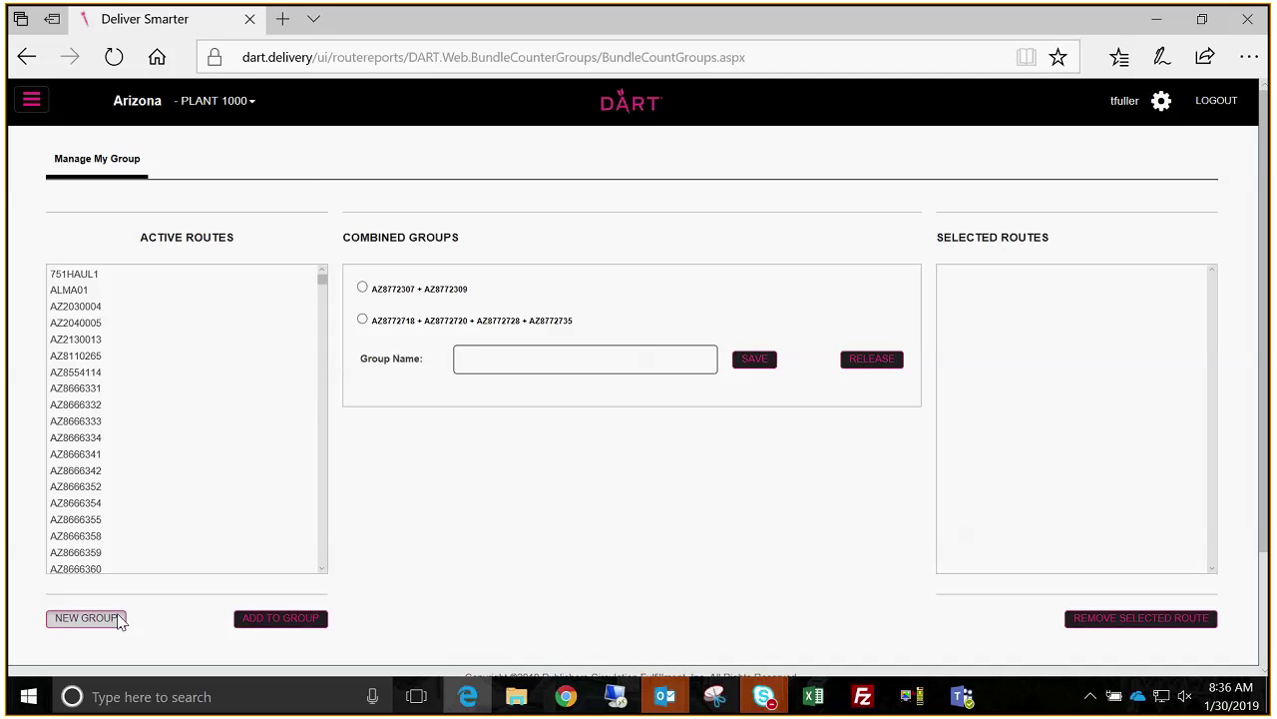
pyautogui.click(200, 517)
pyautogui.click(114, 423)
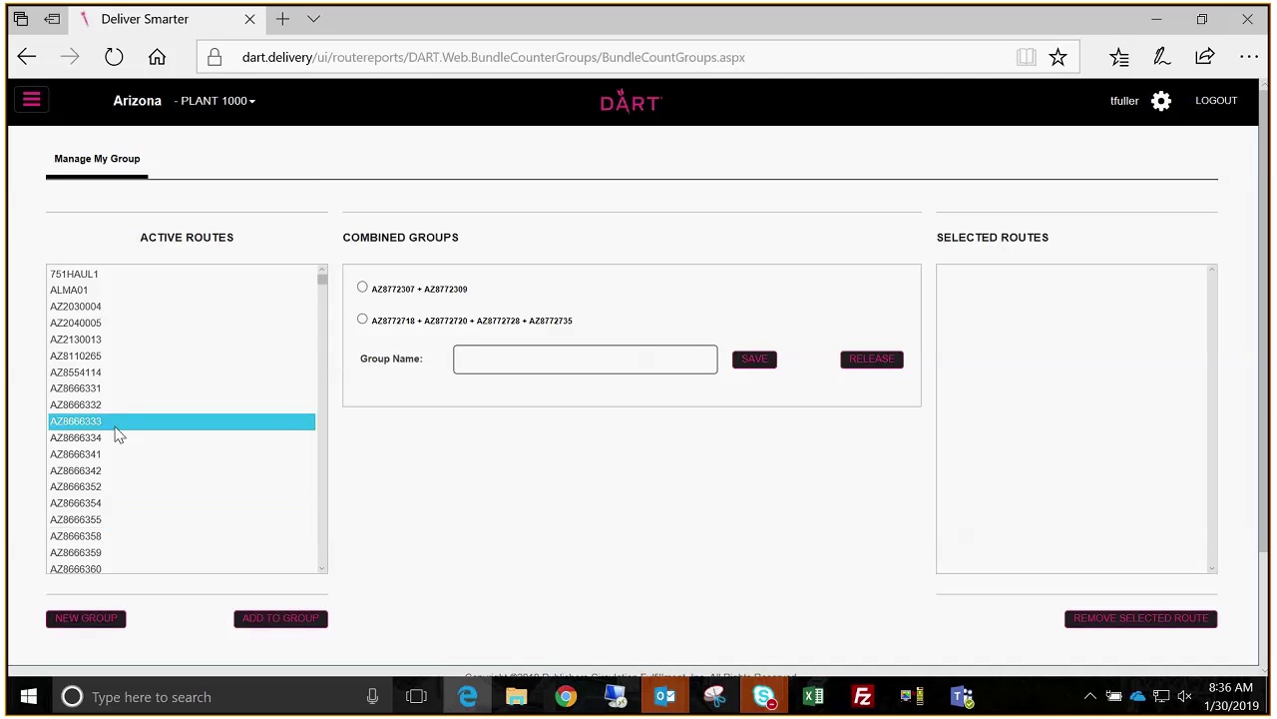
pyautogui.keyDown('shift'); pyautogui.click(110, 455); pyautogui.keyUp('shift')
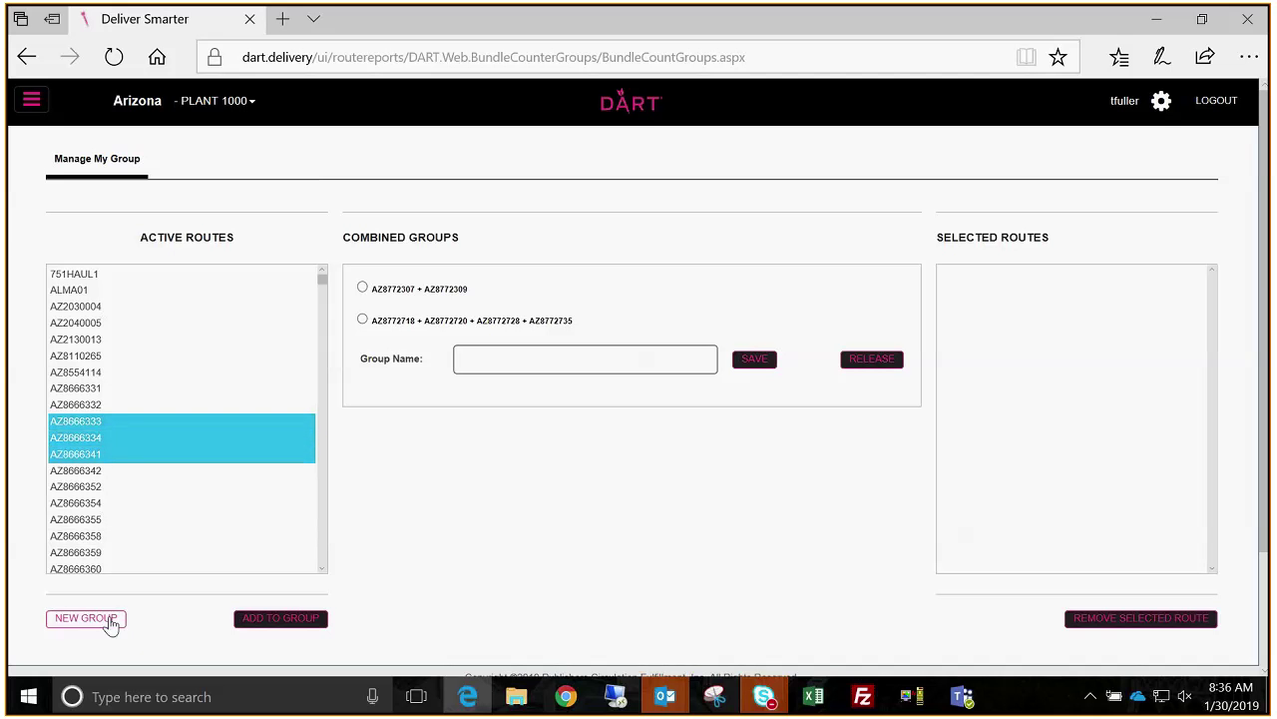
pyautogui.click(86, 618)
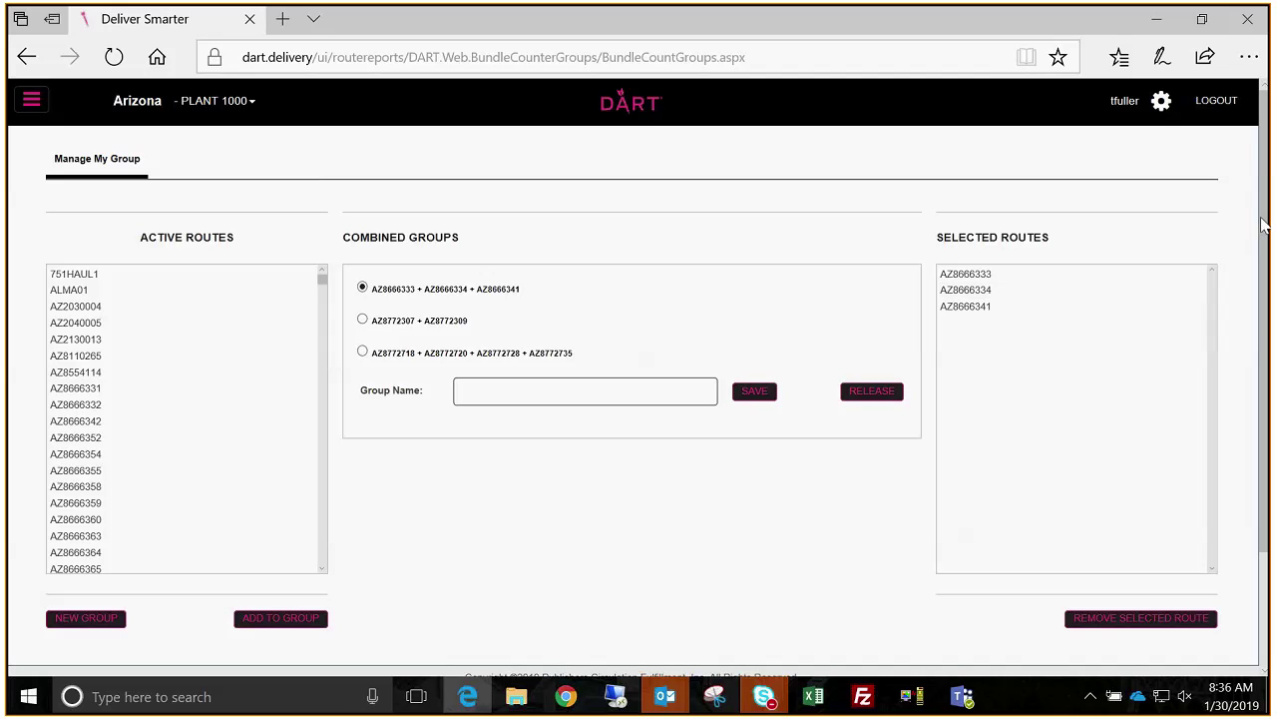
pyautogui.moveTo(1263, 225); pyautogui.dragTo(1264, 232)
pyautogui.scroll(-1, 1264, 232)
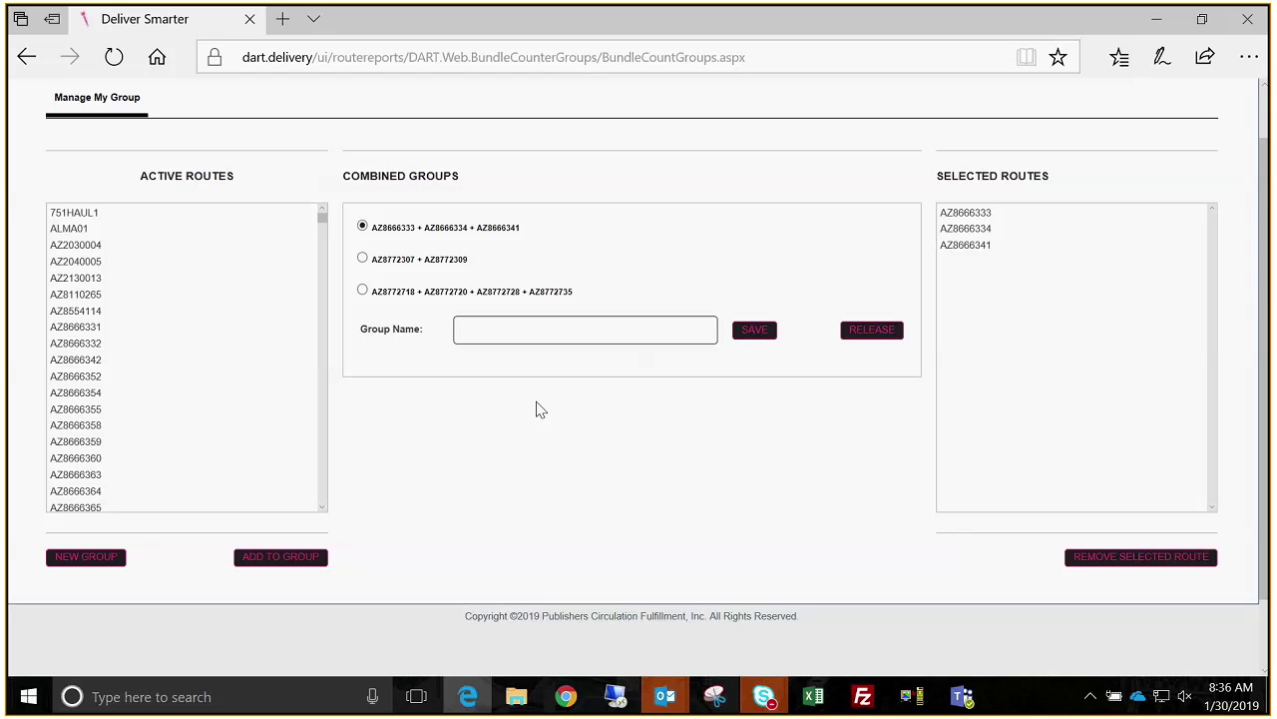
pyautogui.click(549, 328)
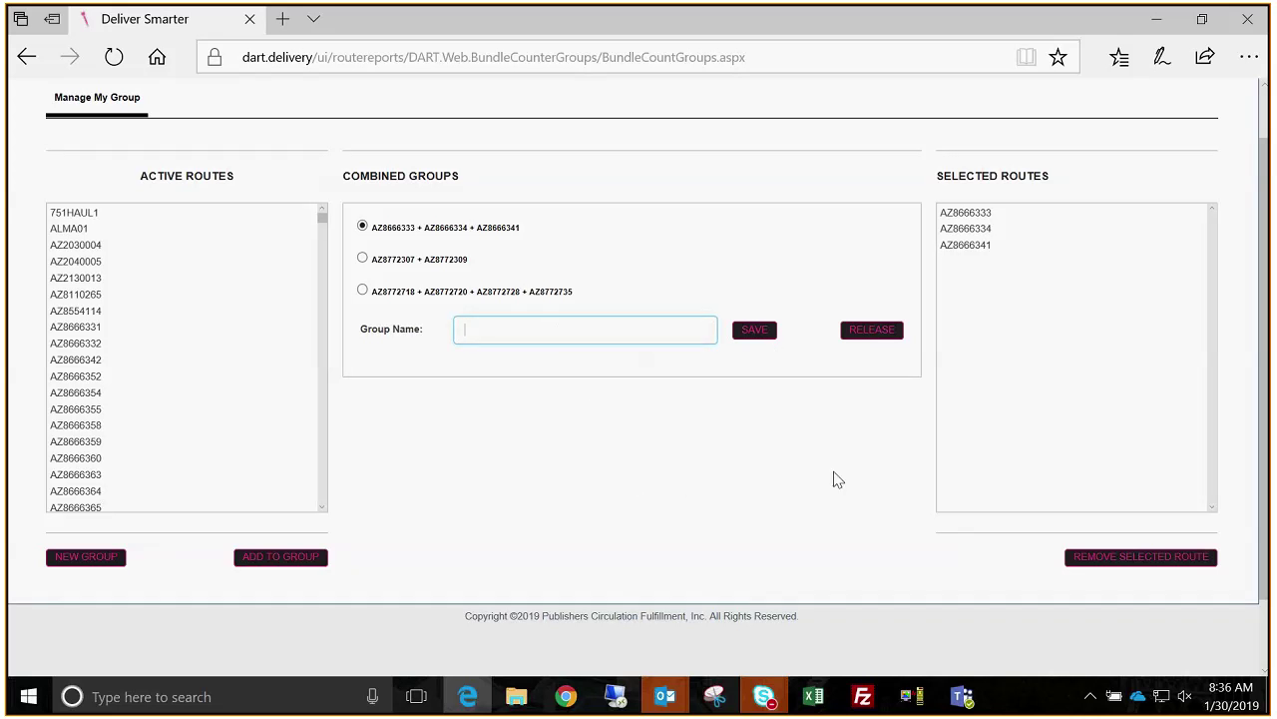
pyautogui.click(1238, 219)
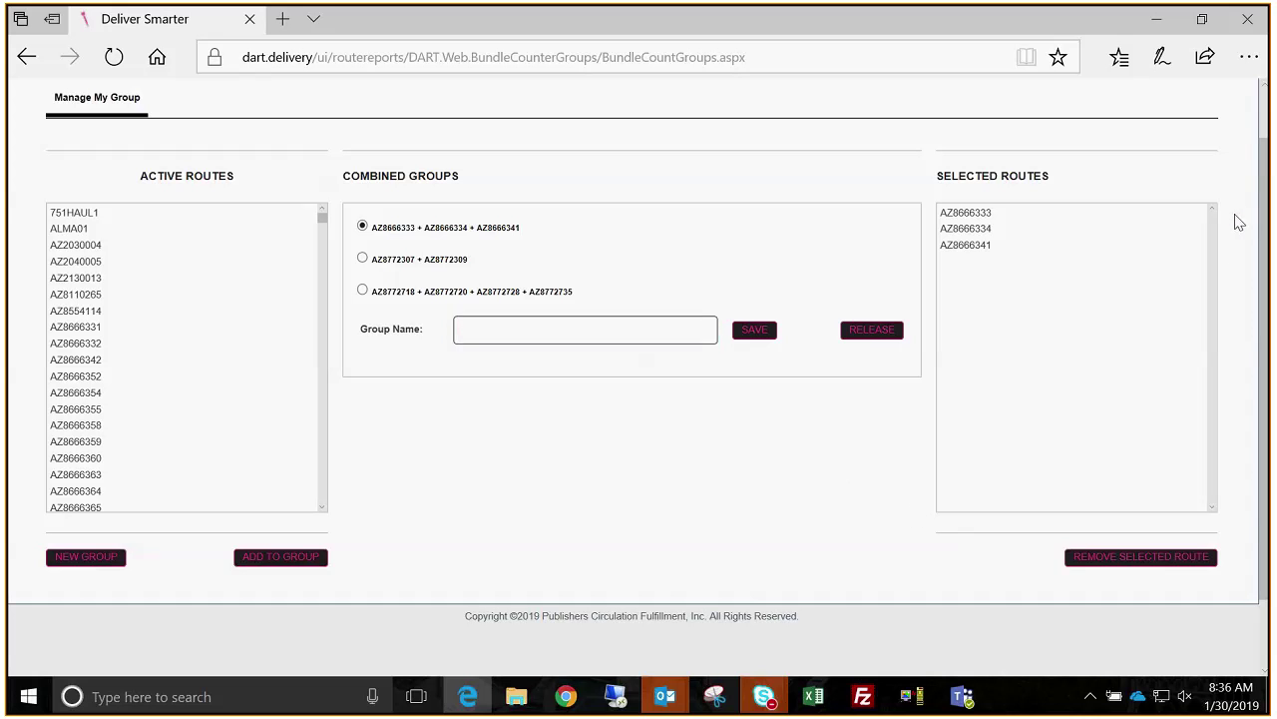
# Step: Remove routes AZ8666333, AZ8666334 and AZ8666341 from the selected routes of the combined group
pyautogui.click(1064, 215)
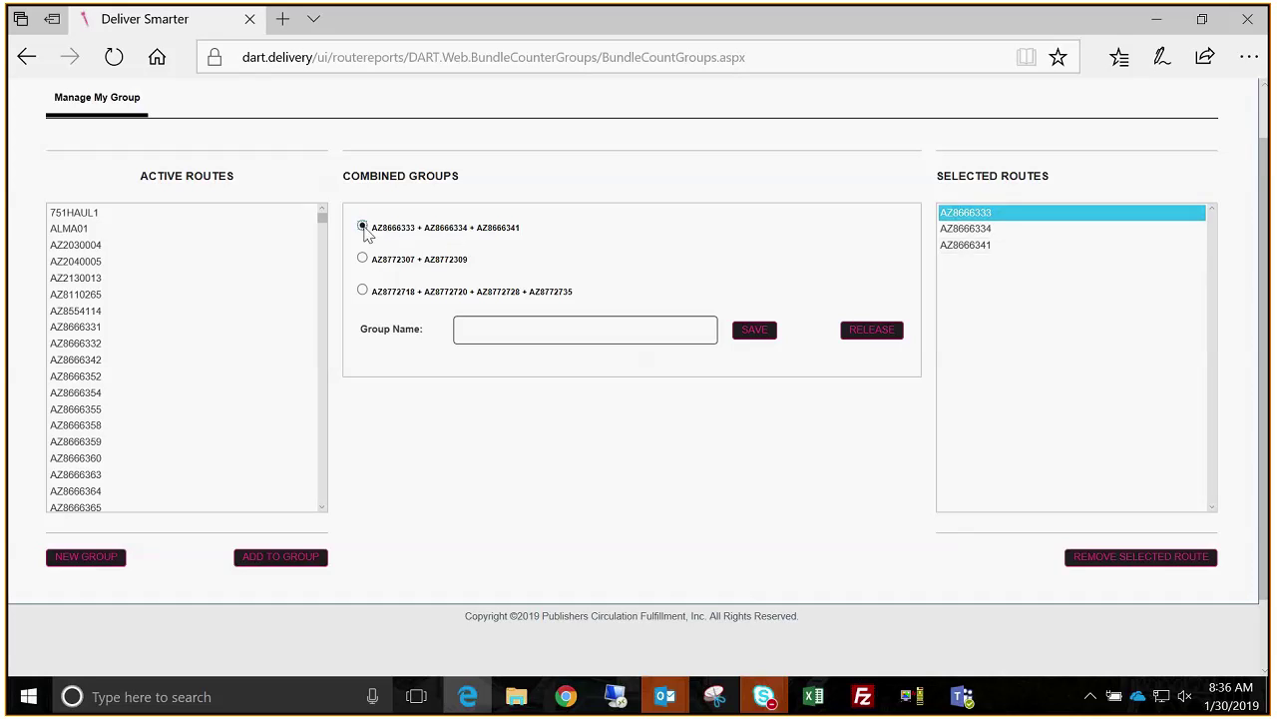
pyautogui.click(1017, 245)
pyautogui.click(1020, 212)
pyautogui.keyDown('shift'); pyautogui.click(1013, 244); pyautogui.keyUp('shift')
pyautogui.click(1163, 567)
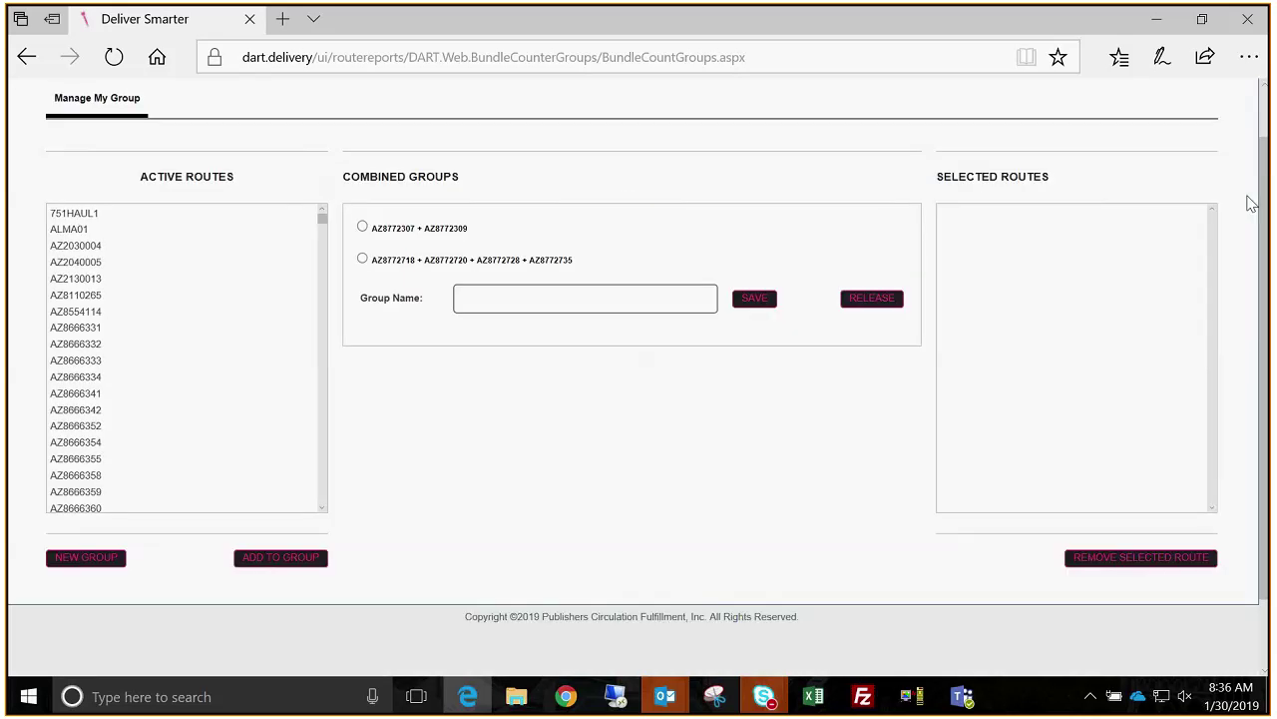
# Step: Open the Report Preferences page from the route reports section
pyautogui.scroll(2, 1253, 204)
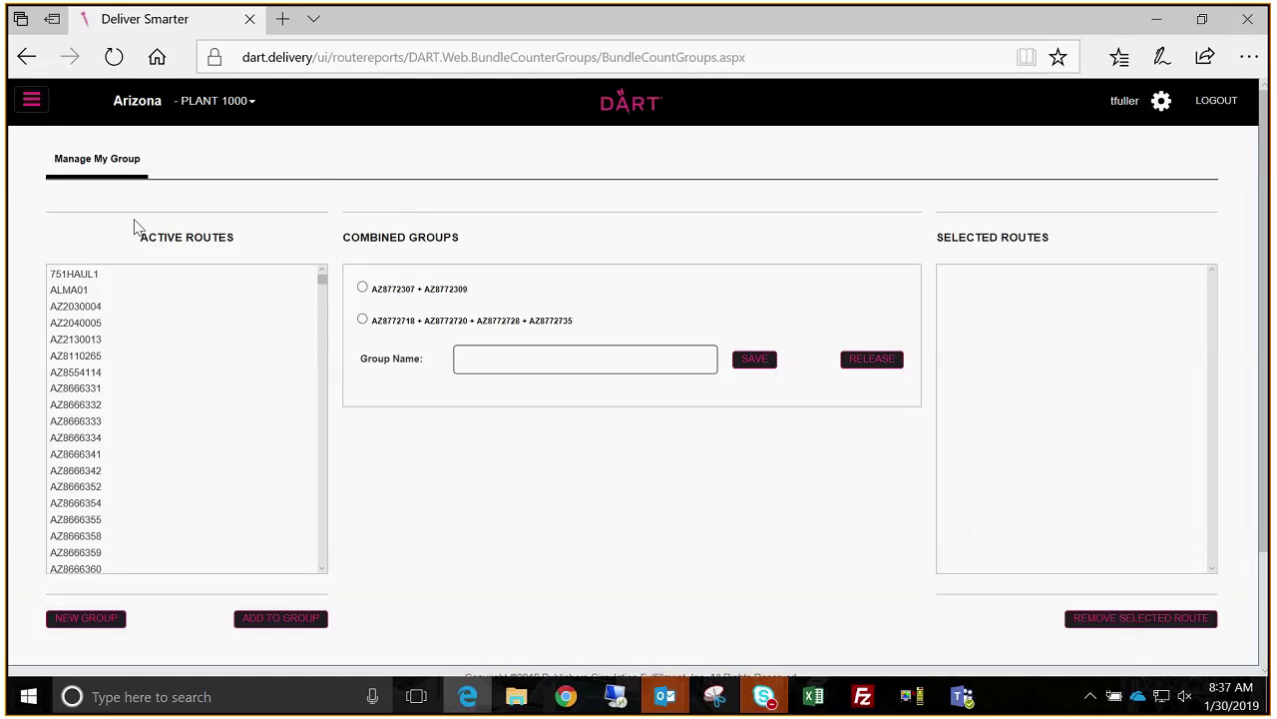
pyautogui.click(31, 98)
pyautogui.moveTo(45, 148)
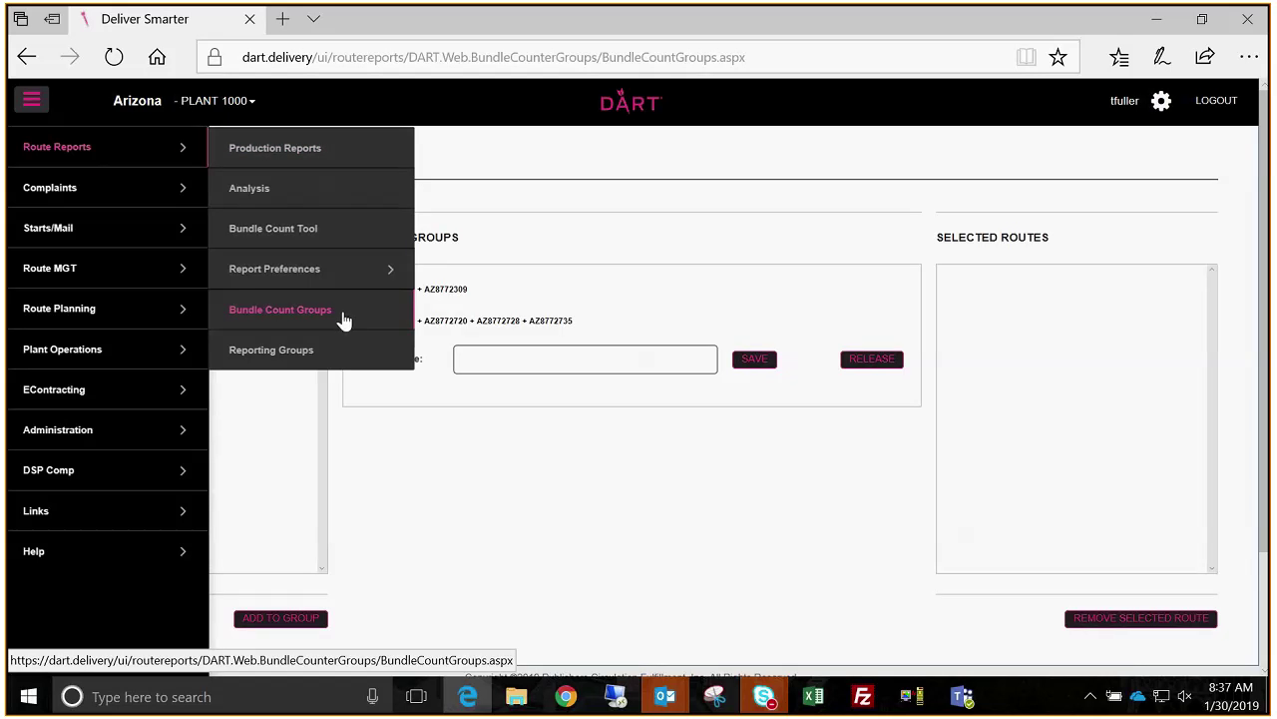
pyautogui.moveTo(284, 290)
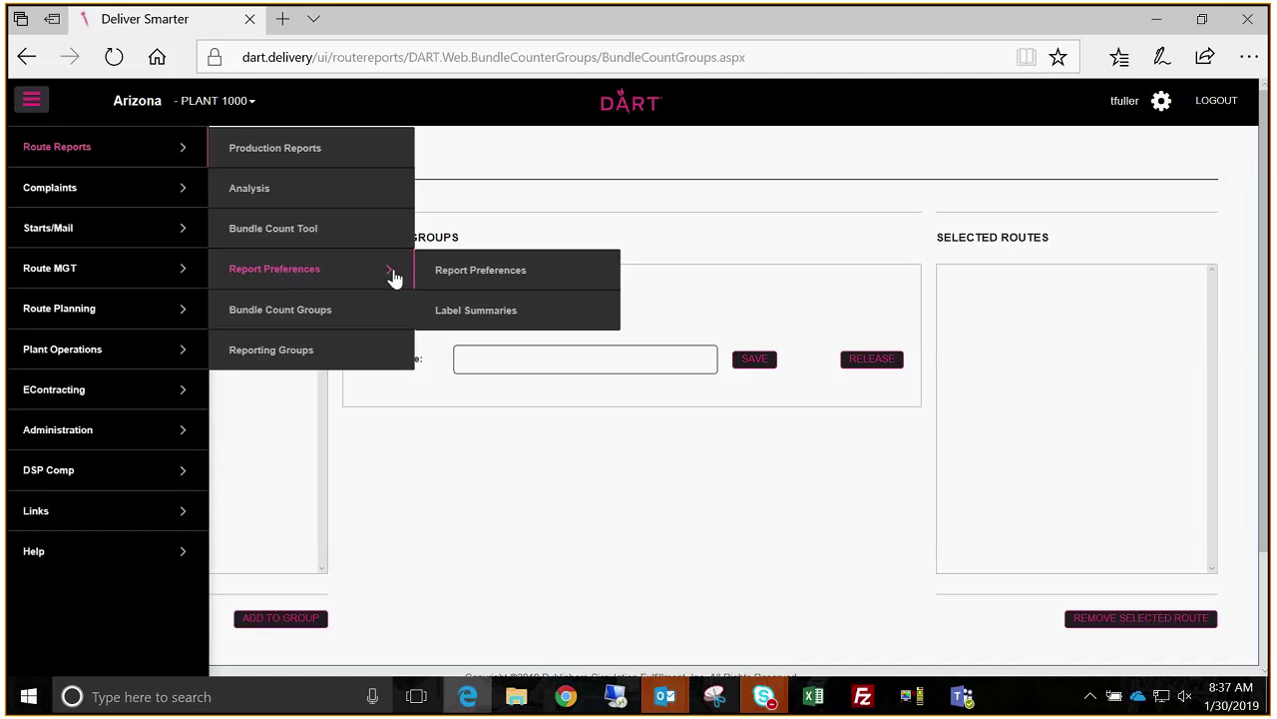
pyautogui.click(444, 274)
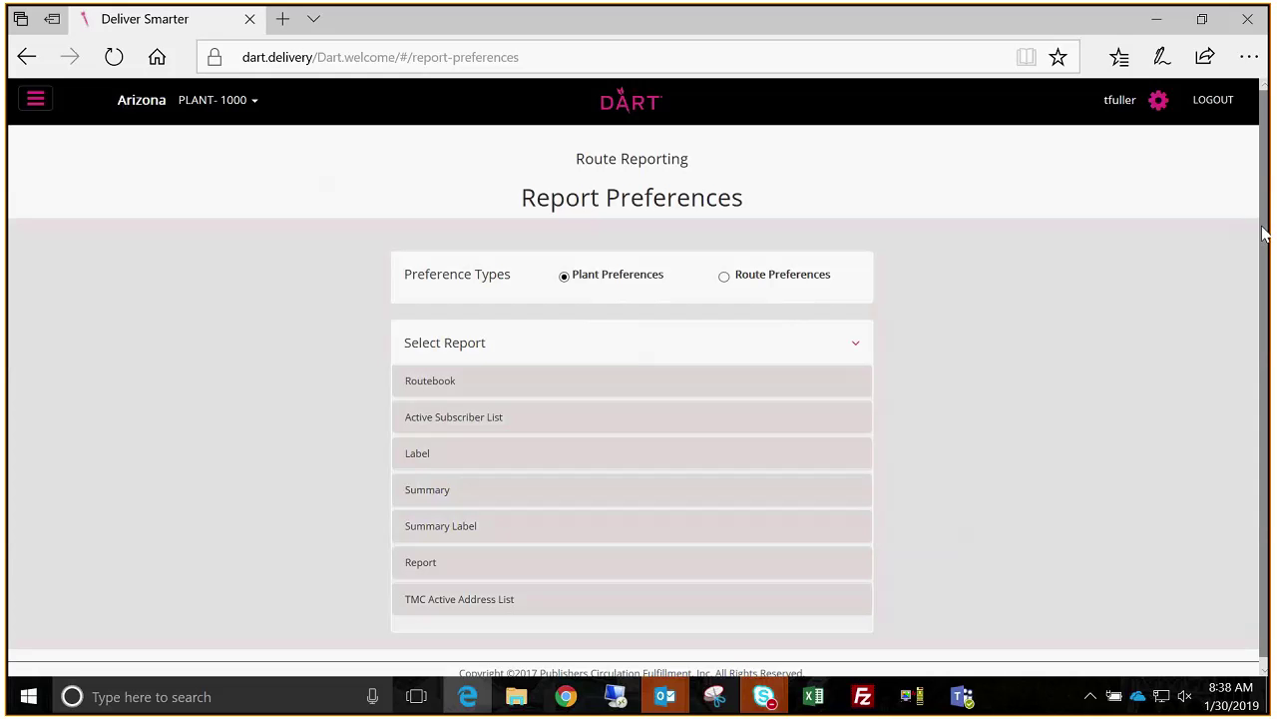
# Step: Under the plant's Routebook reports, select the One Column Route Book, review its totals and details preferences, and close them without applying
pyautogui.moveTo(1264, 233); pyautogui.dragTo(1265, 282)
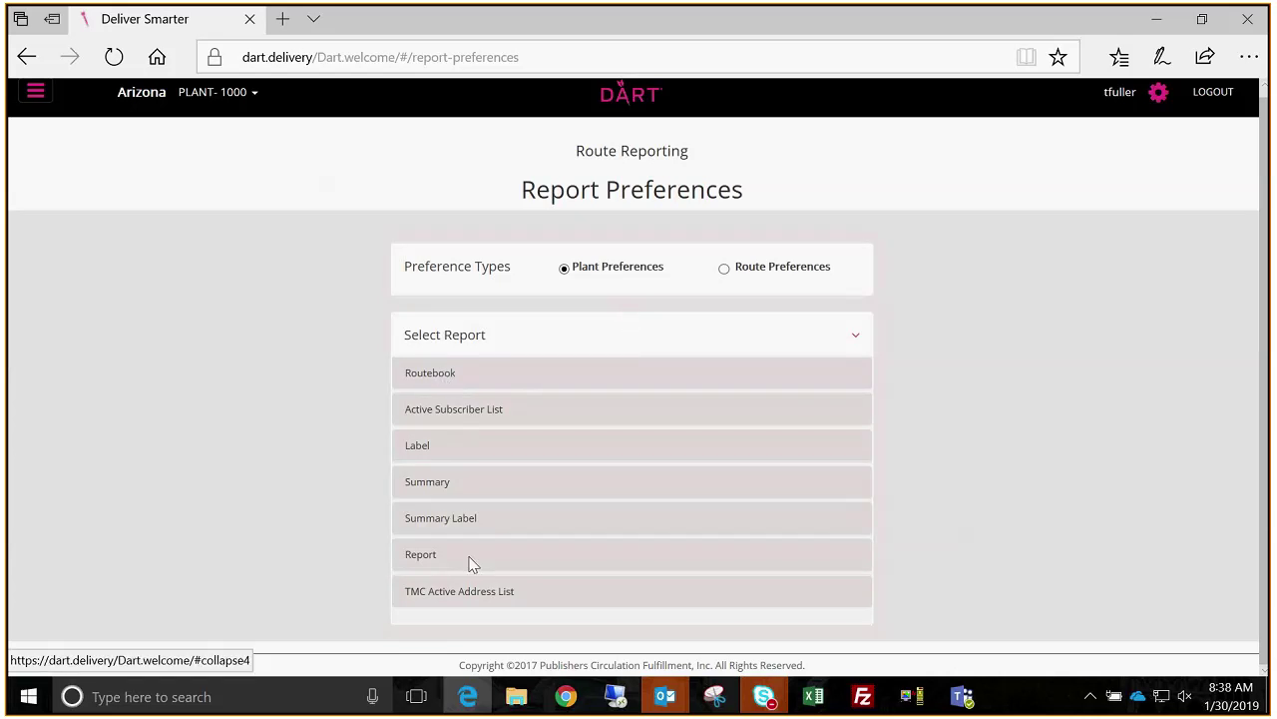
pyautogui.click(430, 383)
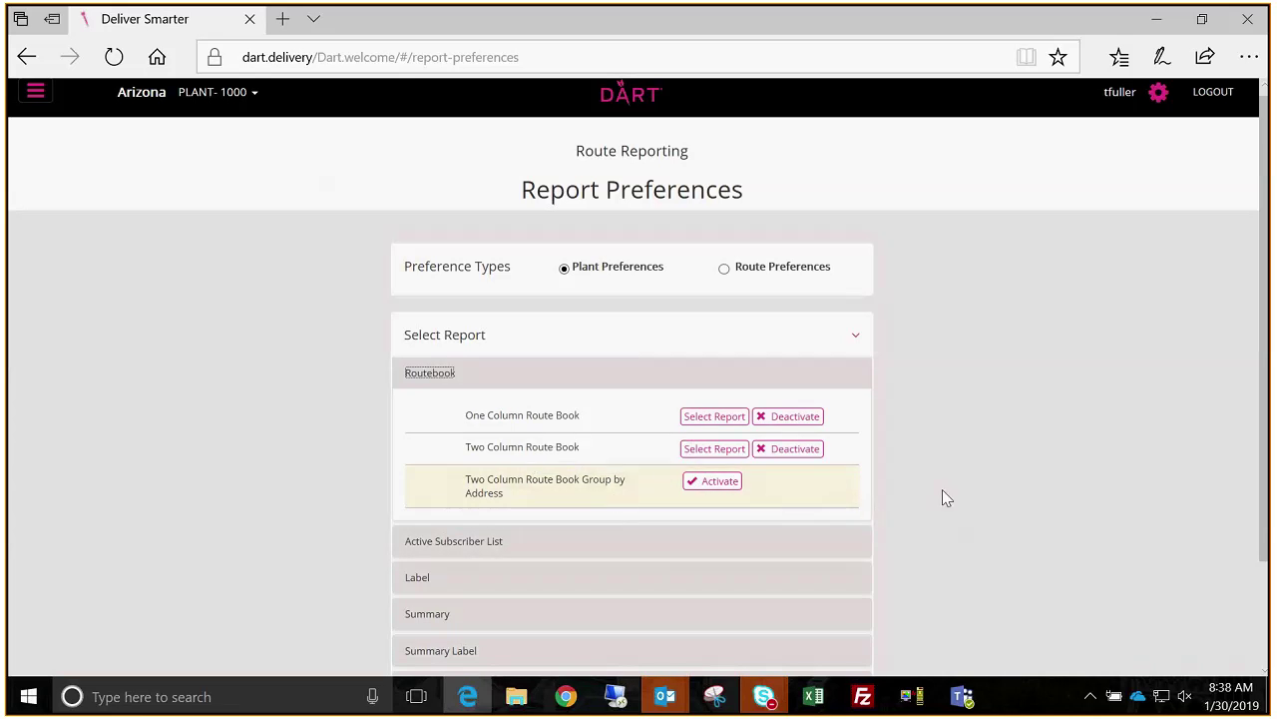
pyautogui.click(705, 419)
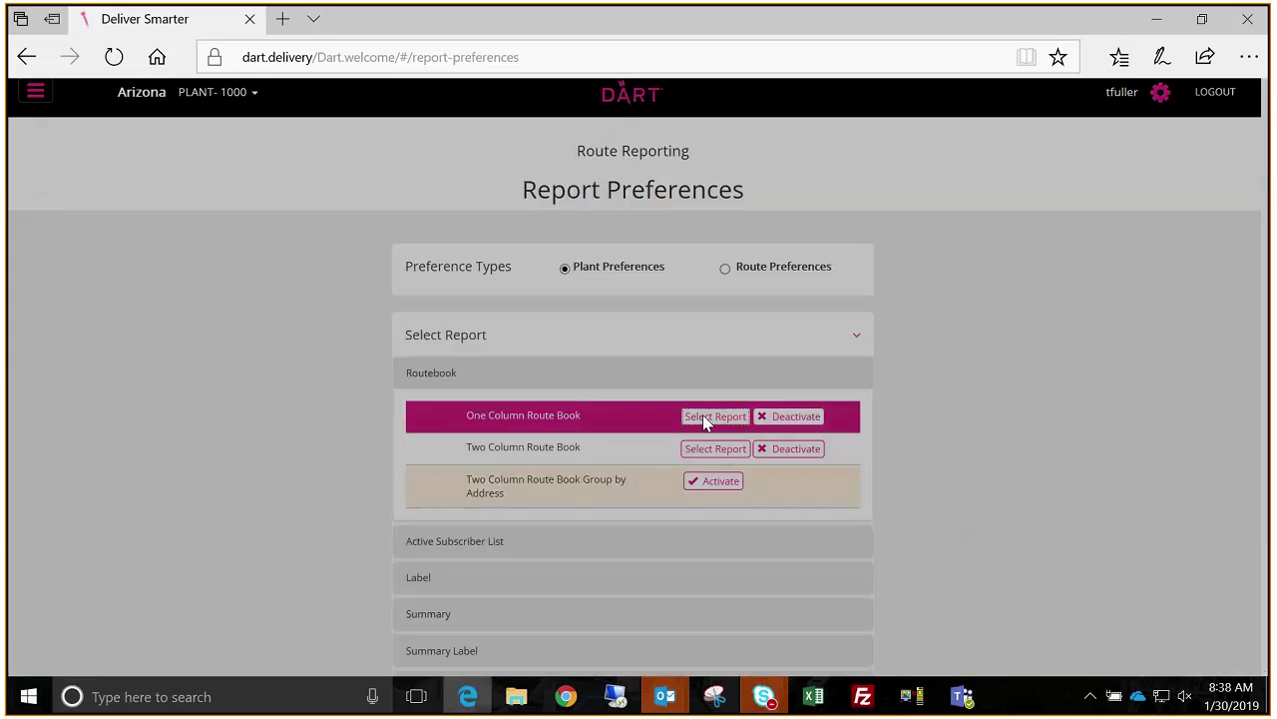
pyautogui.moveTo(1263, 197); pyautogui.dragTo(1264, 206)
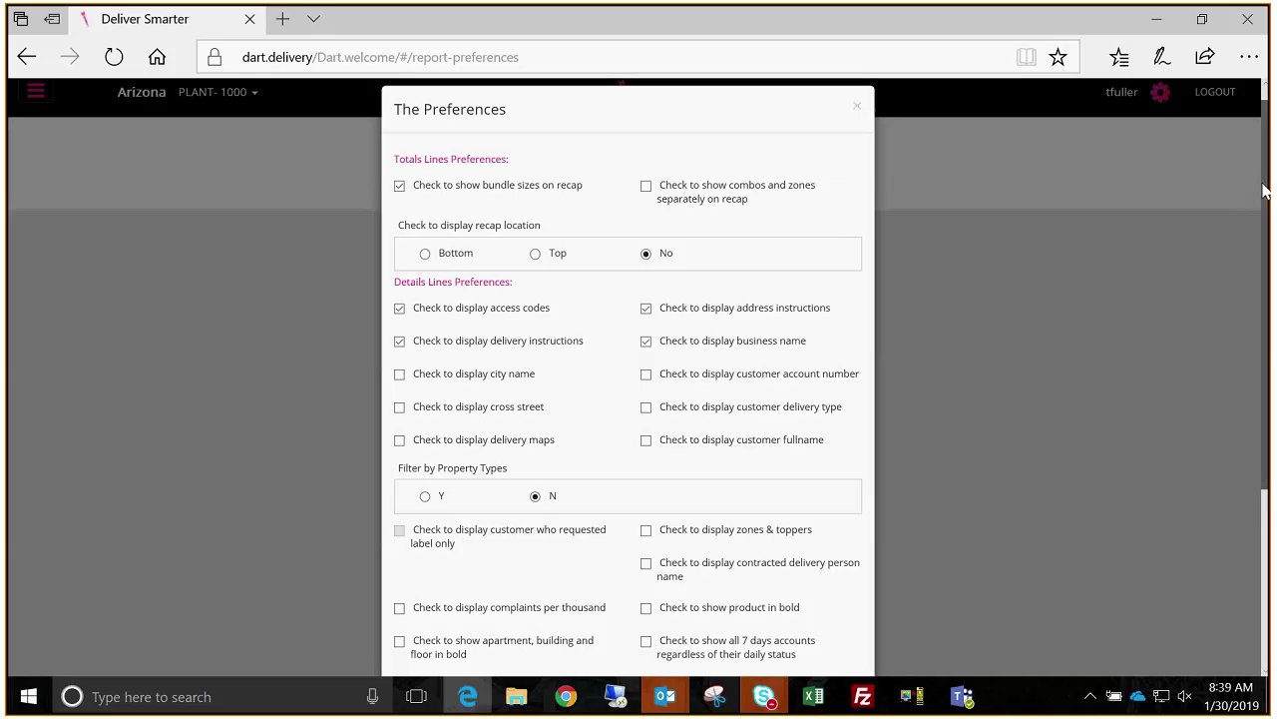
pyautogui.moveTo(1263, 190); pyautogui.dragTo(1261, 224)
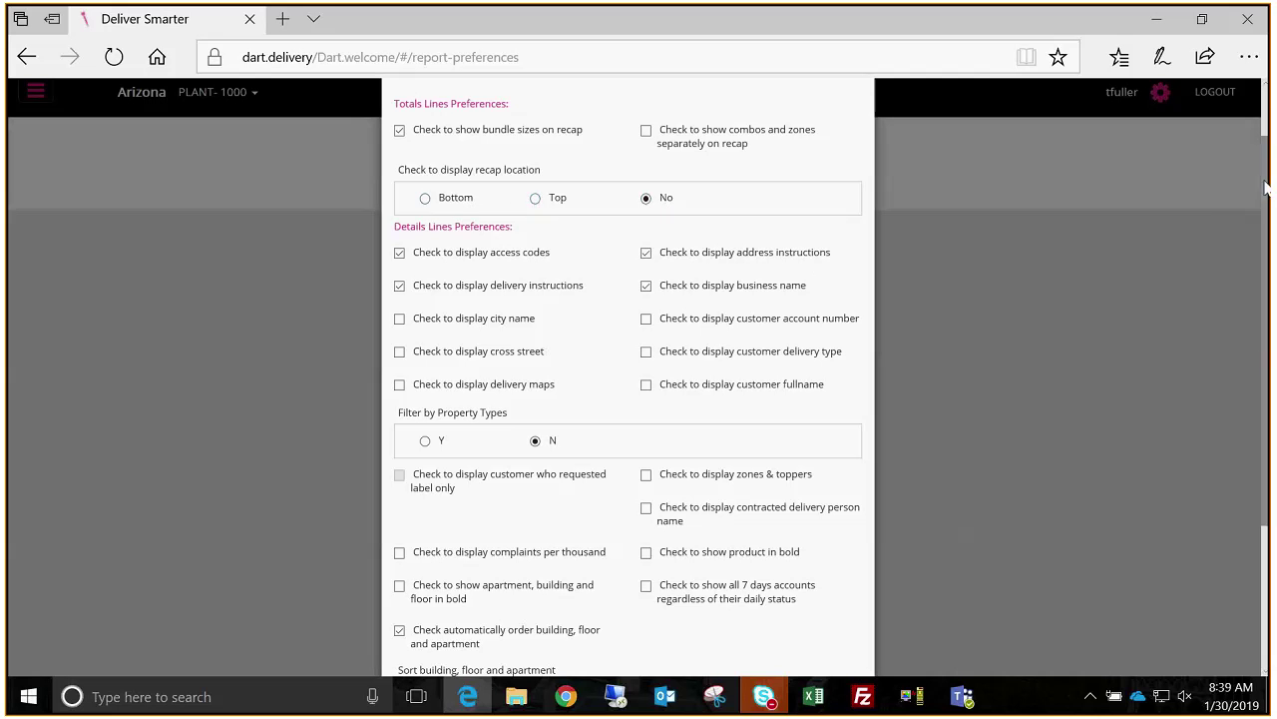
pyautogui.scroll(-1, 695, 263)
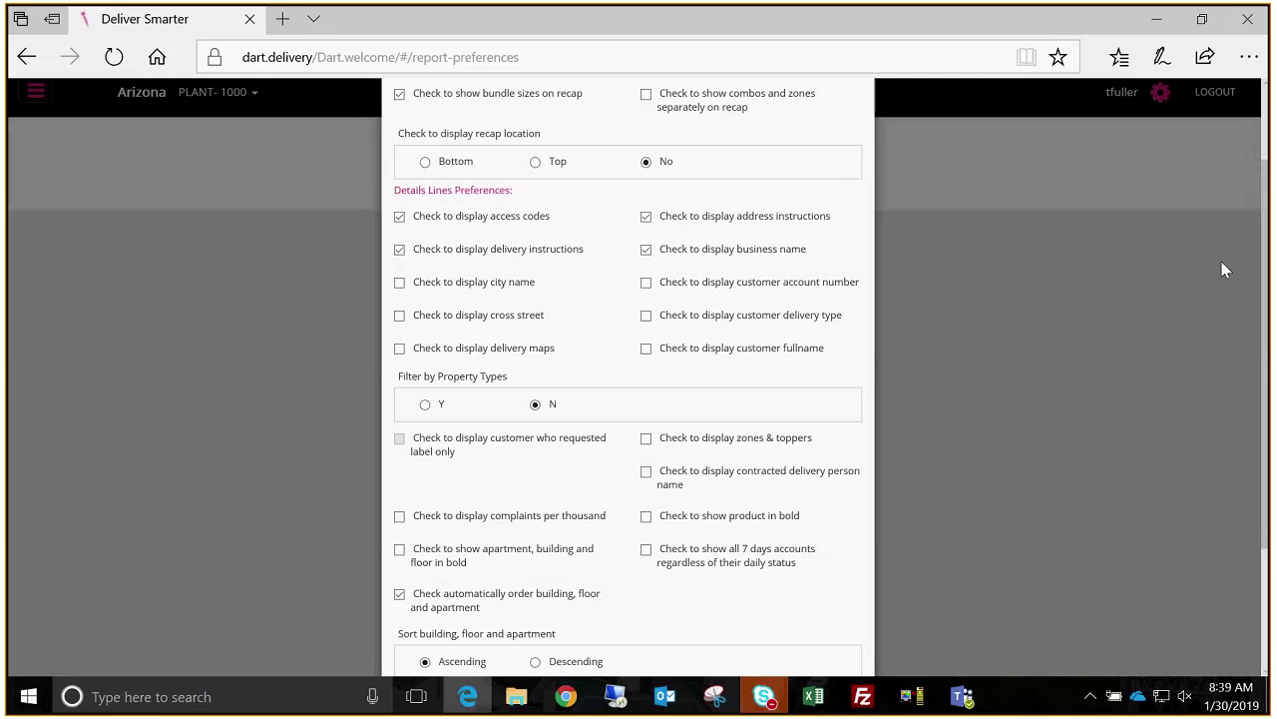
pyautogui.moveTo(1263, 242); pyautogui.dragTo(1262, 351)
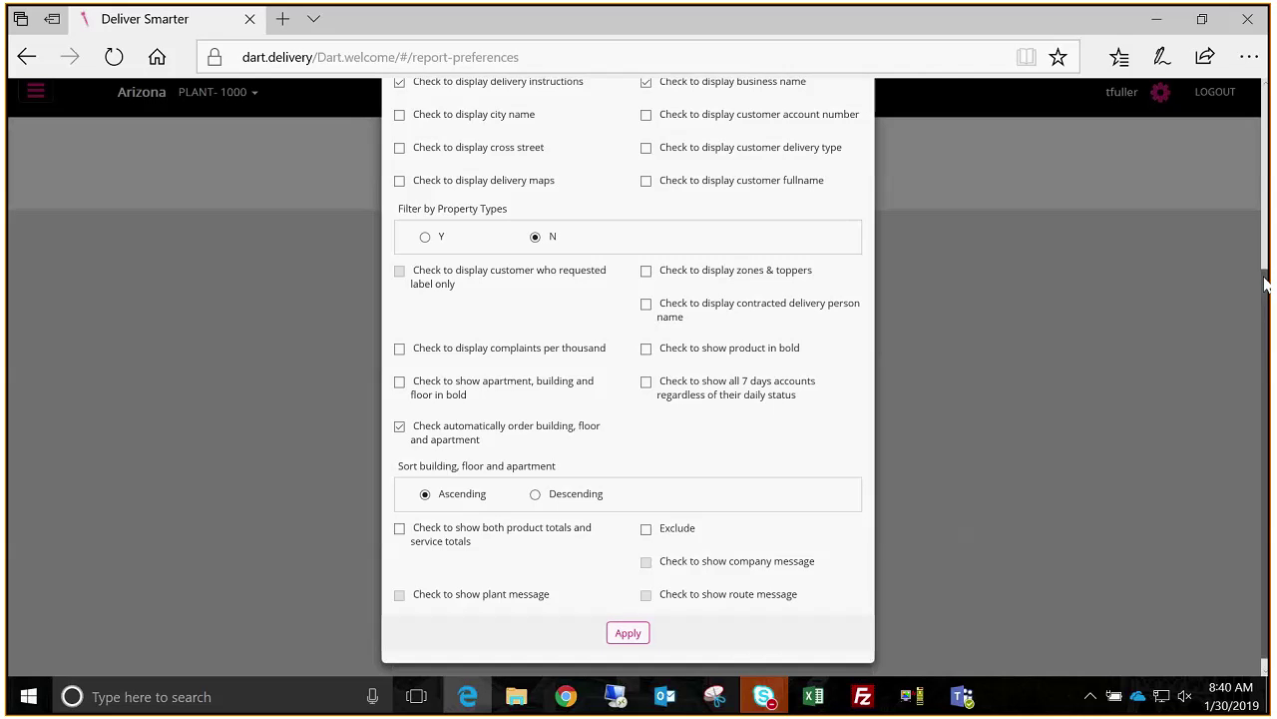
pyautogui.moveTo(1266, 284); pyautogui.dragTo(1266, 301)
pyautogui.scroll(1, 1266, 302)
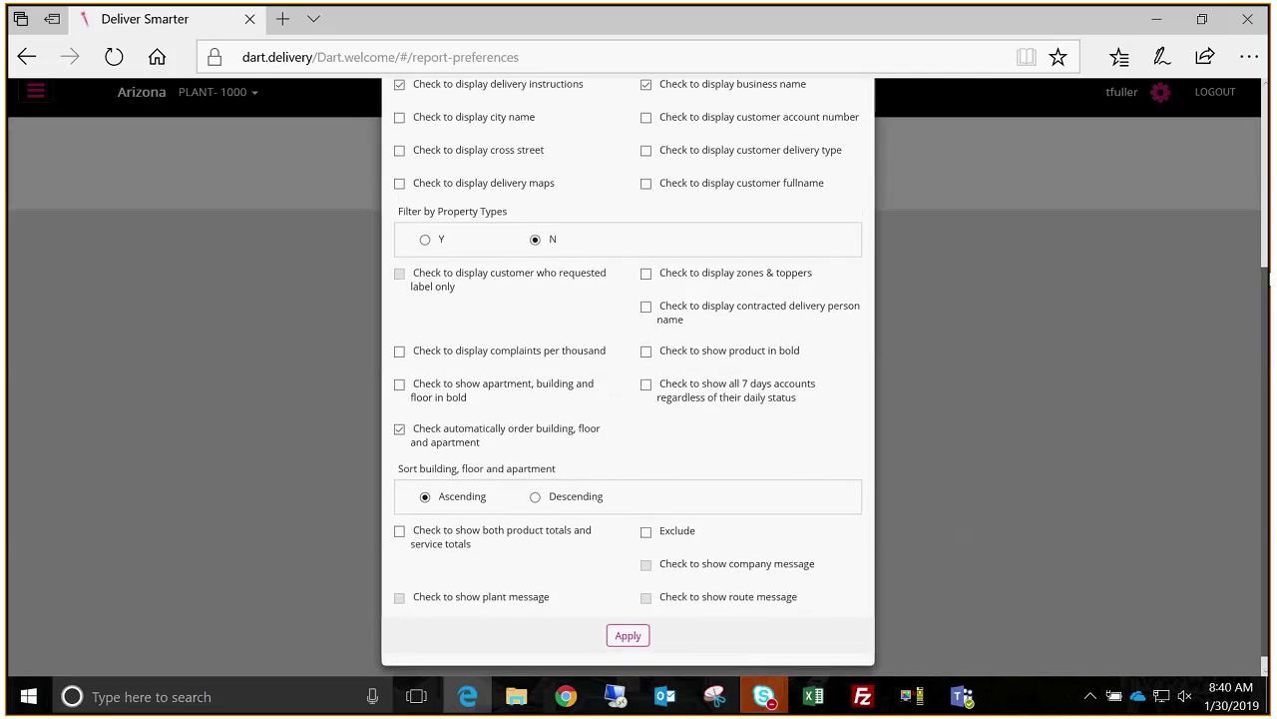
pyautogui.scroll(5, 858, 132)
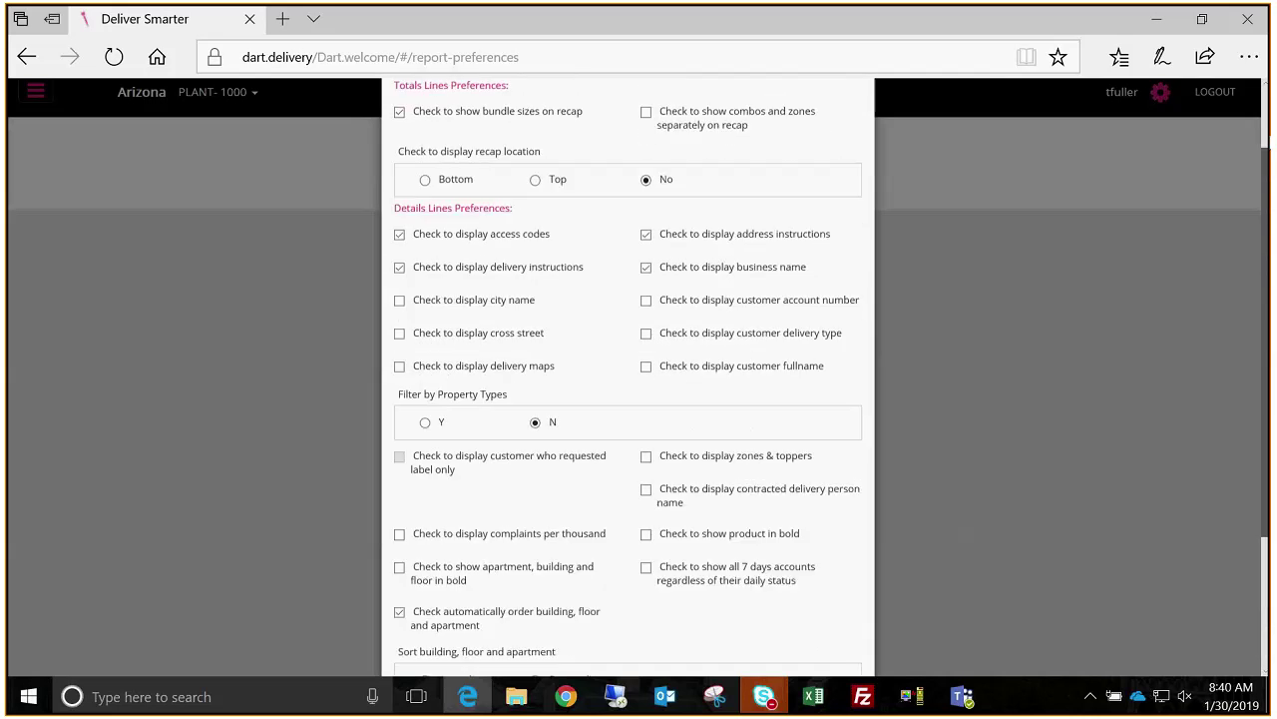
pyautogui.click(856, 127)
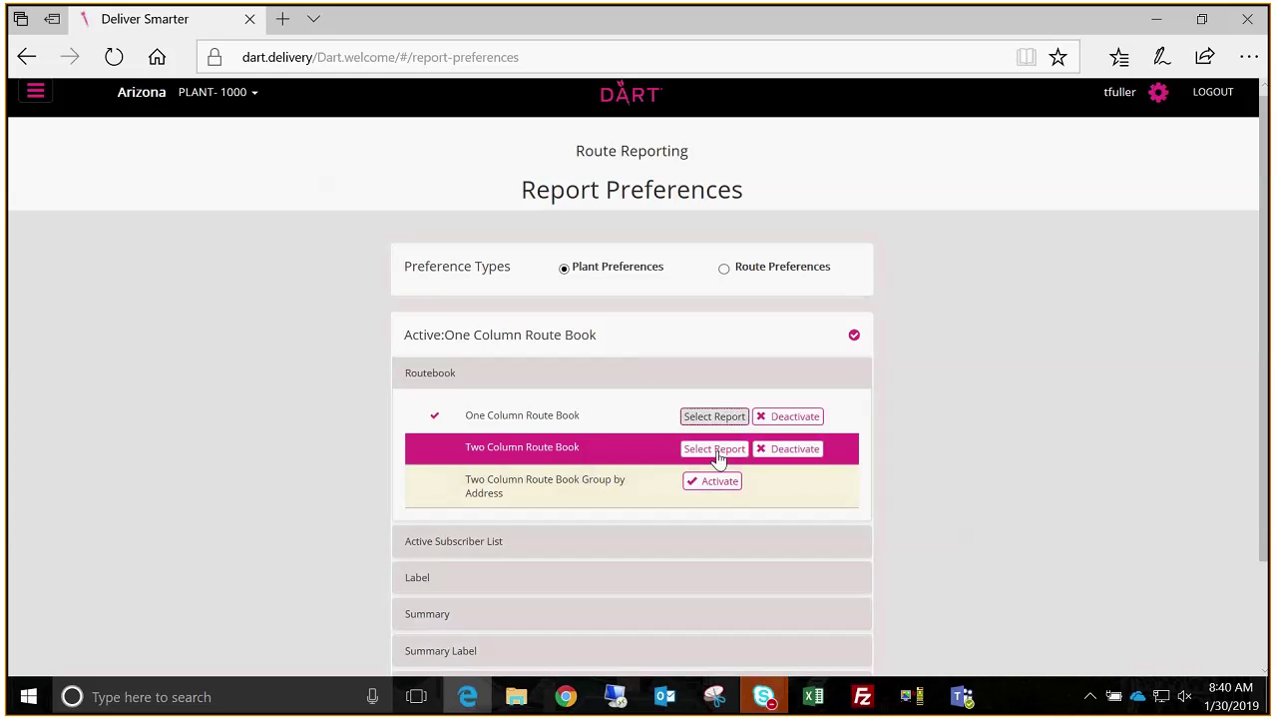
# Step: Select the Two Column Route Book, review its preferences, and close them without applying
pyautogui.click(715, 449)
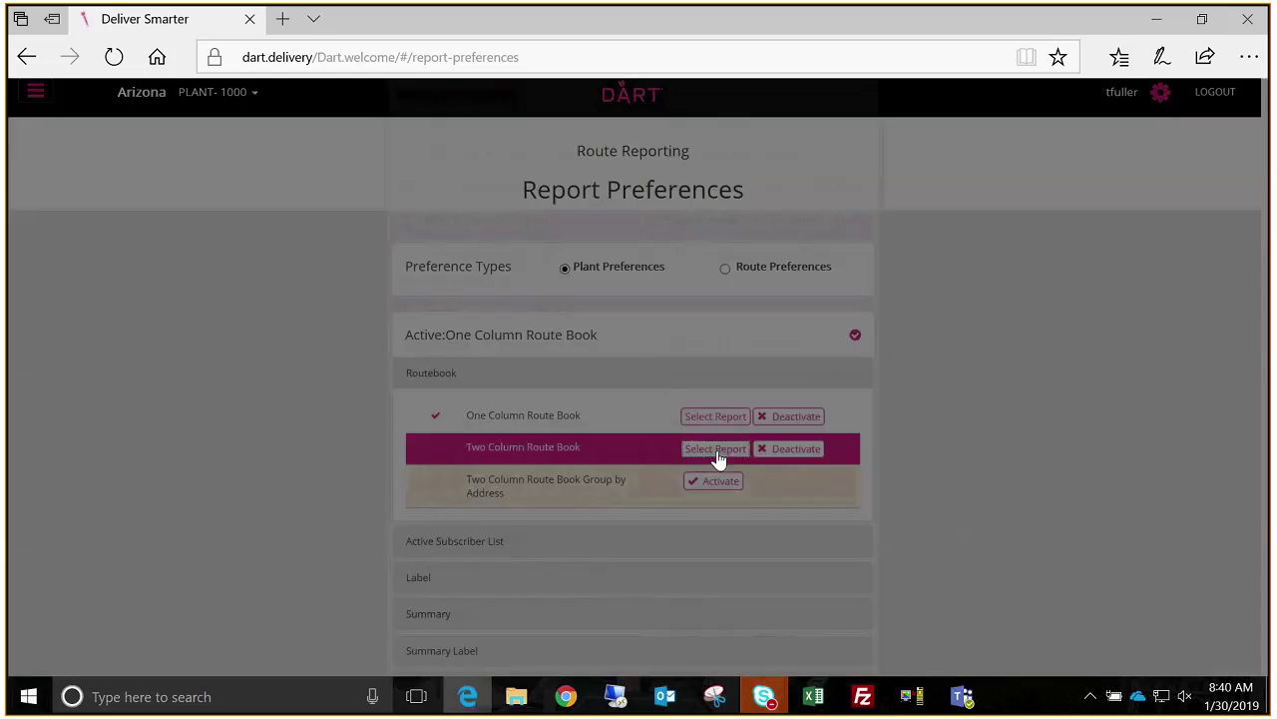
pyautogui.moveTo(1266, 143); pyautogui.dragTo(1260, 187)
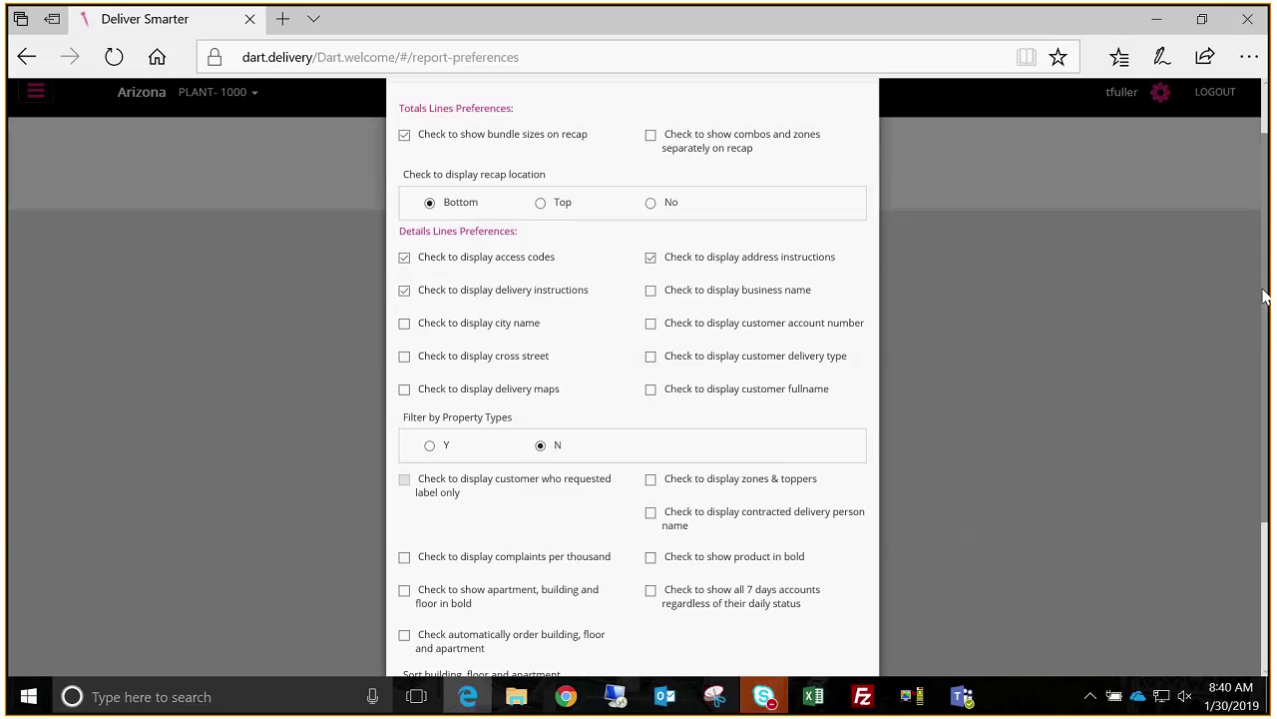
pyautogui.moveTo(1264, 297); pyautogui.dragTo(1263, 120)
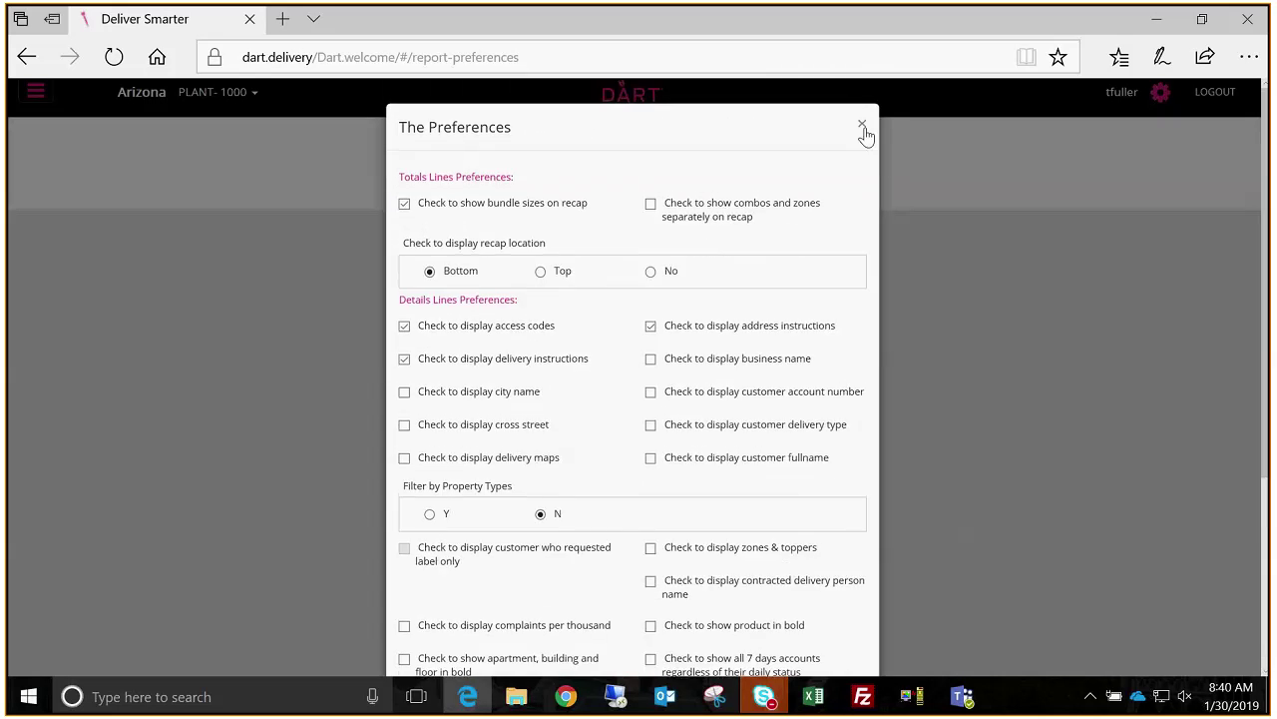
pyautogui.click(865, 128)
# Step: Expand the Active Subscriber List reports and open the preferences of Active Subs List Alpha Order
pyautogui.scroll(-2, 363, 388)
pyautogui.click(445, 411)
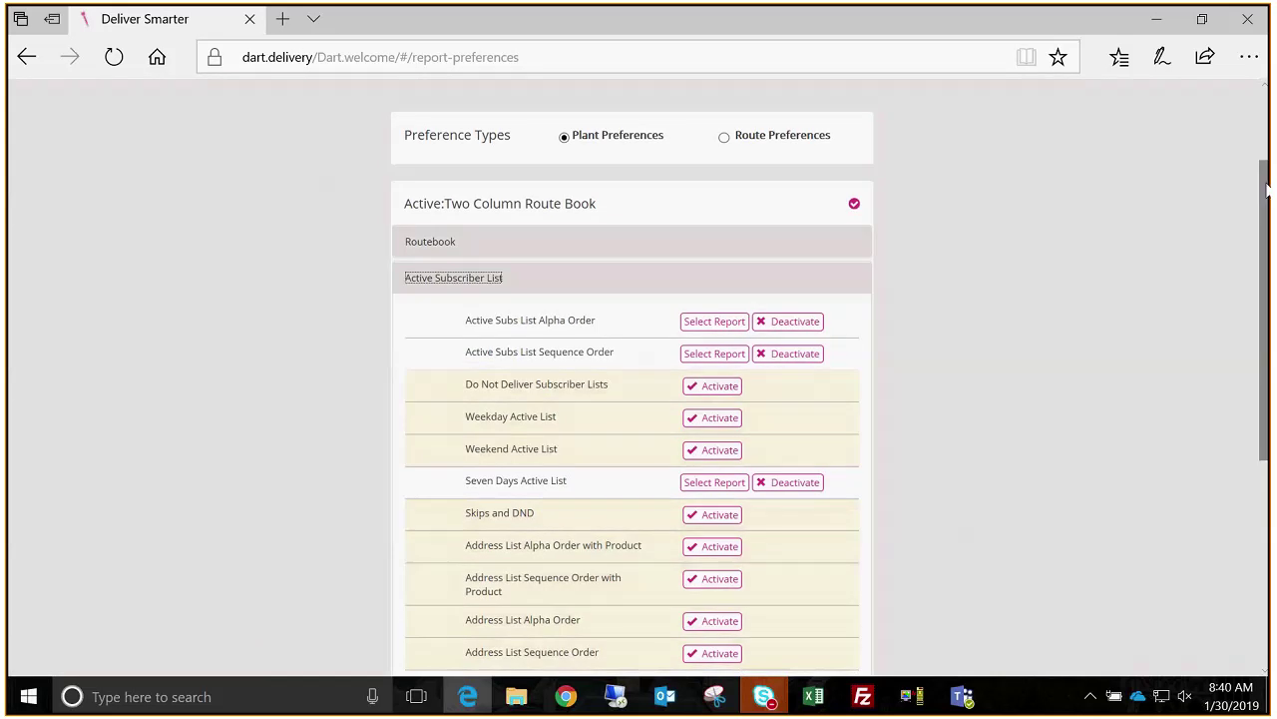
pyautogui.moveTo(1265, 190); pyautogui.dragTo(1260, 259)
pyautogui.click(719, 188)
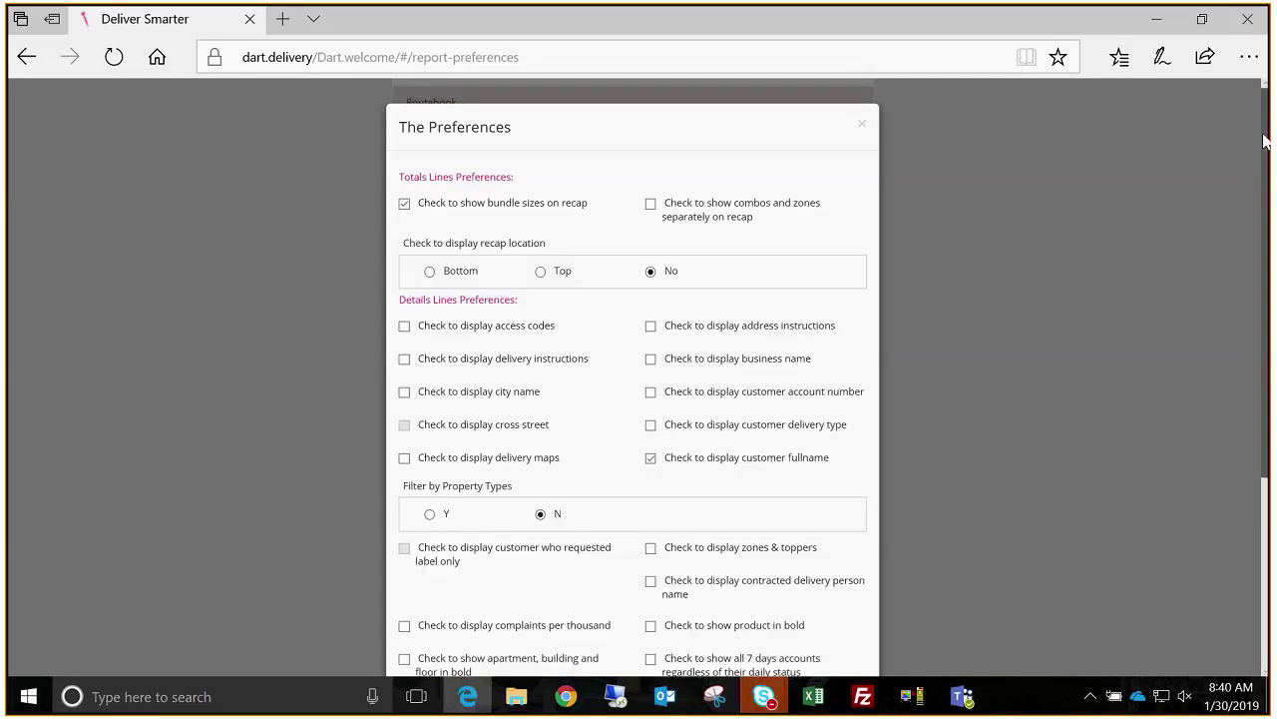
# Step: Review the totals and details preferences of Active Subs List Alpha Order and close them without applying
pyautogui.scroll(-1, 1263, 139)
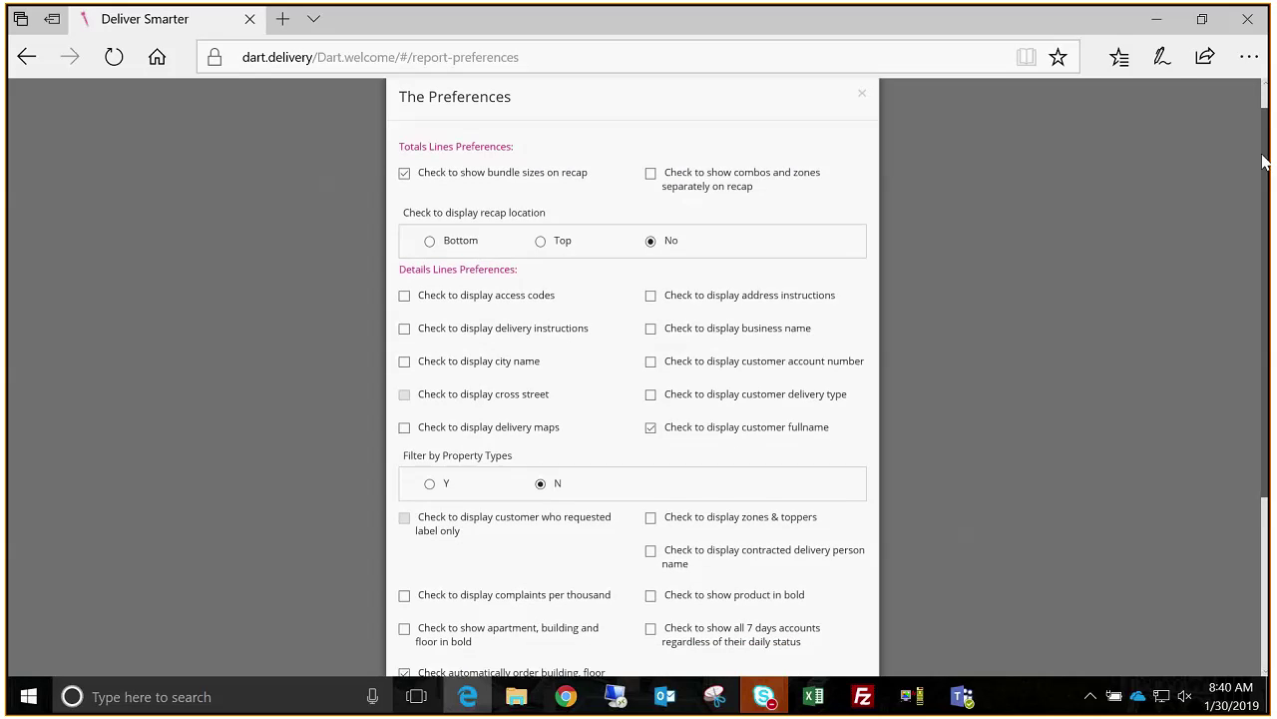
pyautogui.scroll(1, 1048, 157)
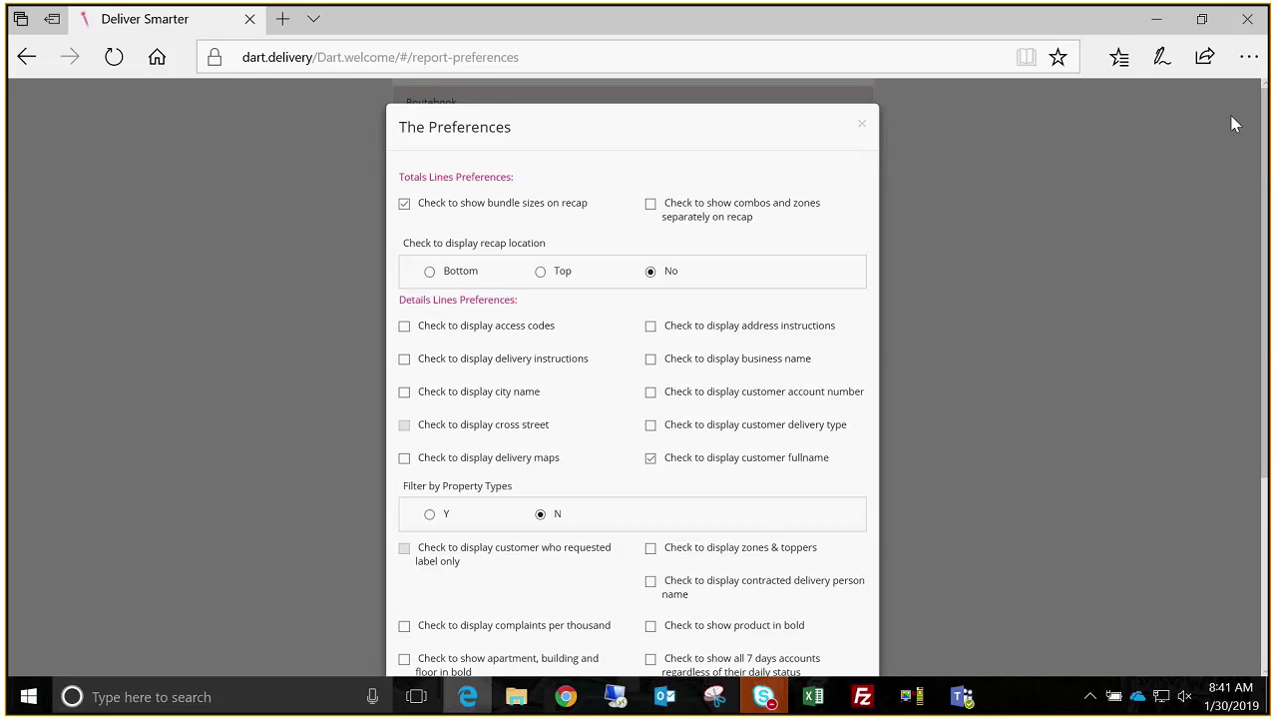
pyautogui.click(864, 128)
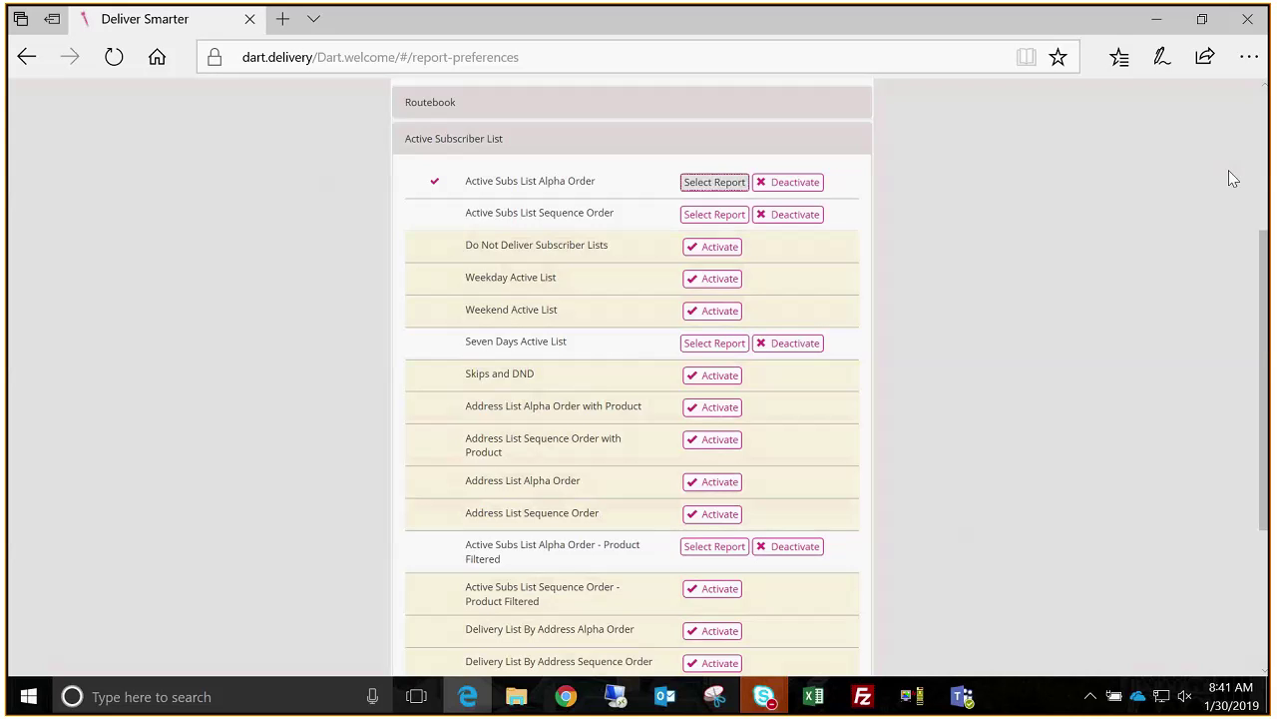
# Step: Switch the preference type to Route Preferences and select the One Column Route Book under Routebook
pyautogui.moveTo(1269, 244); pyautogui.dragTo(1267, 196)
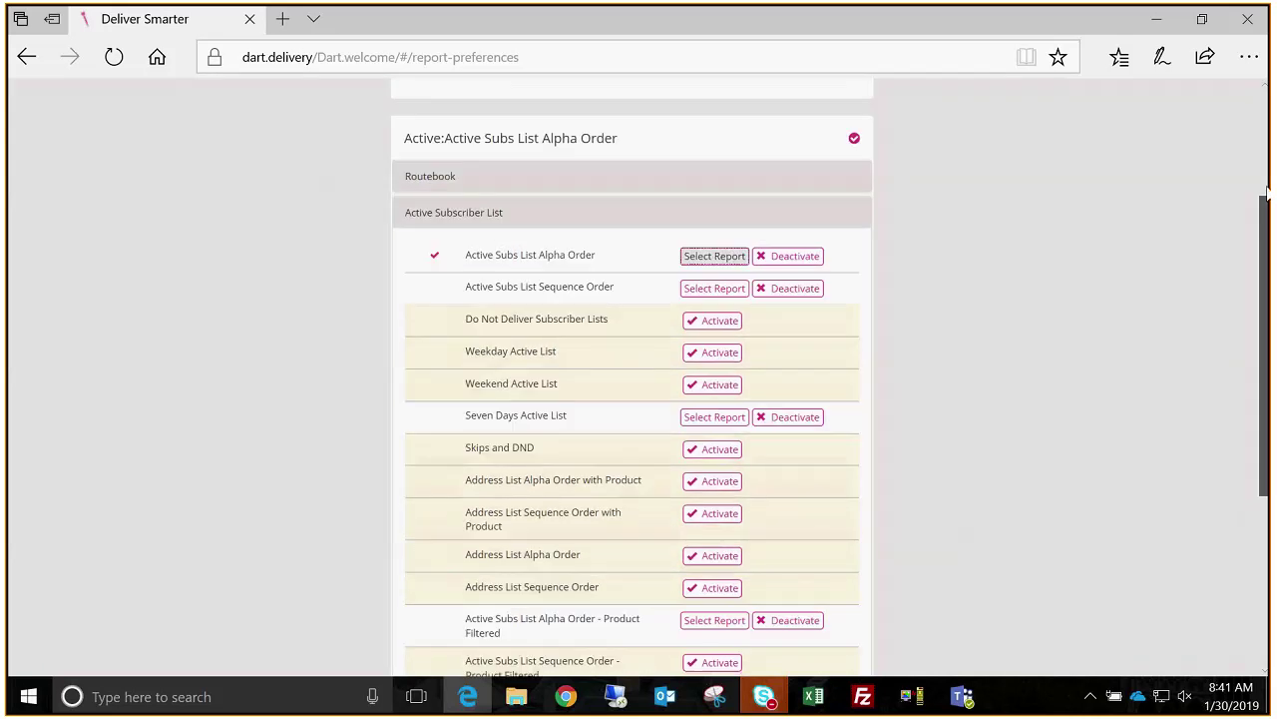
pyautogui.scroll(1, 1267, 195)
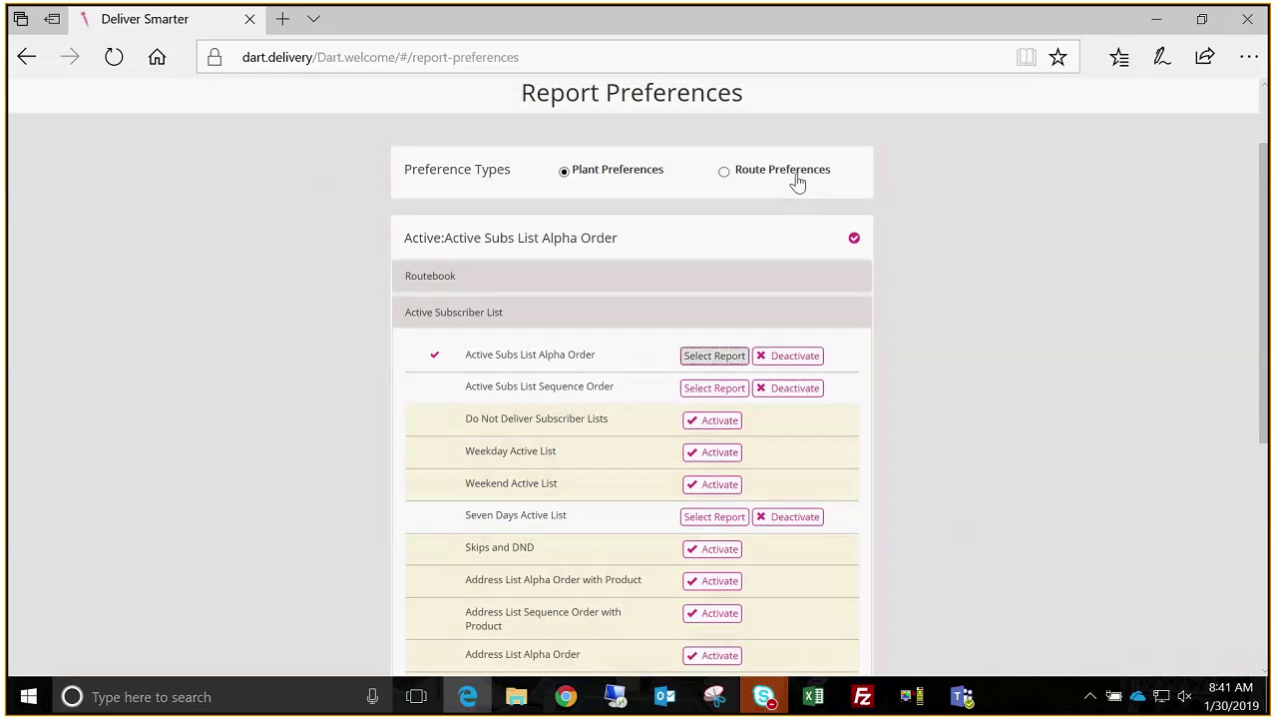
pyautogui.click(798, 183)
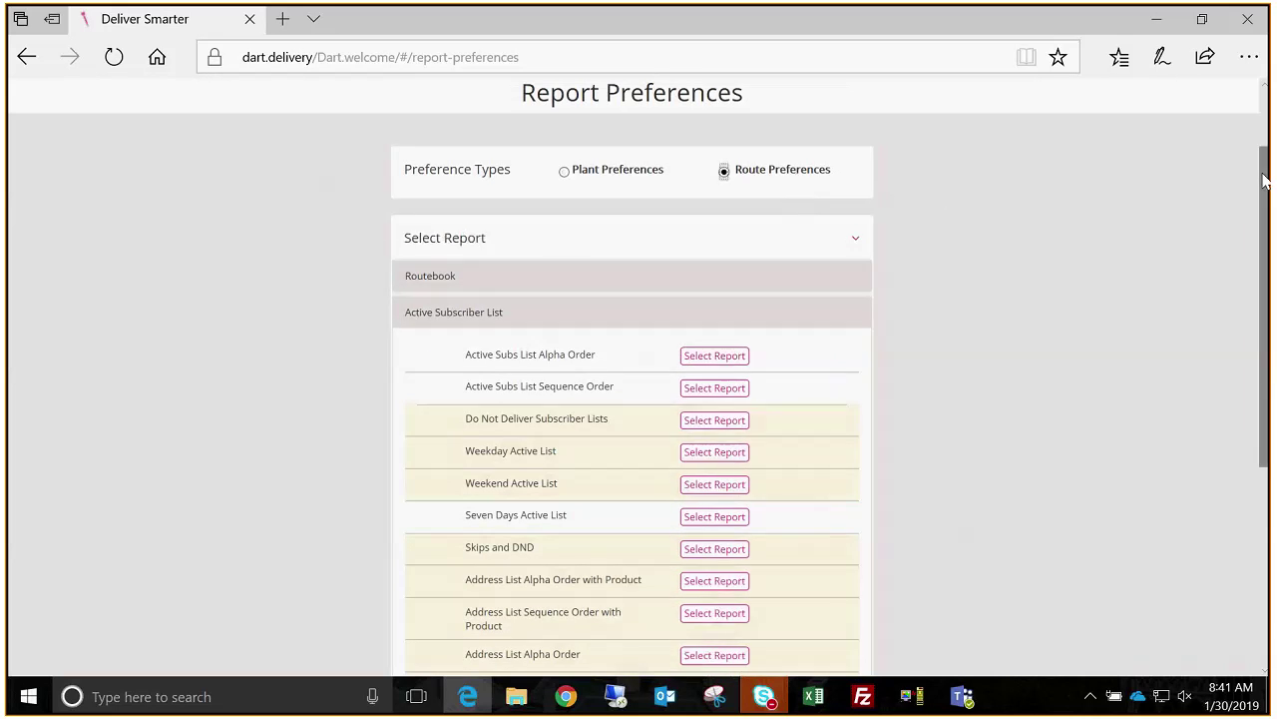
pyautogui.moveTo(1265, 179); pyautogui.dragTo(1264, 203)
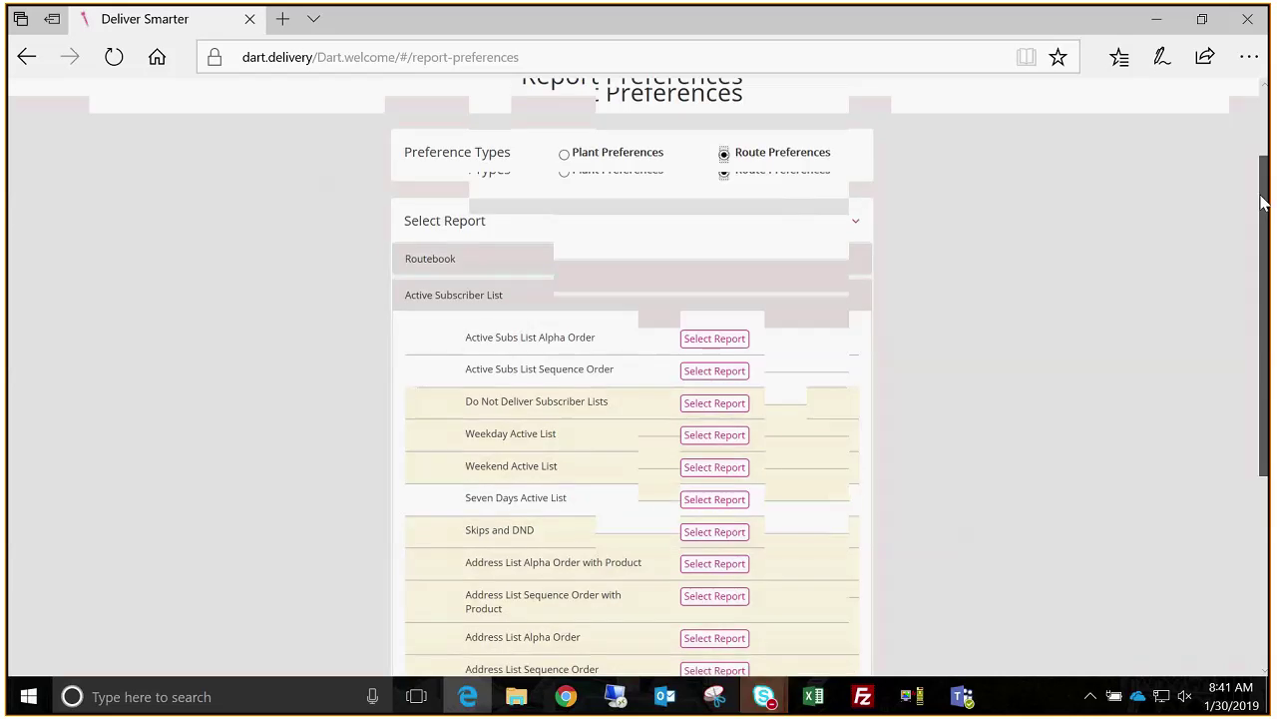
pyautogui.scroll(-1, 422, 222)
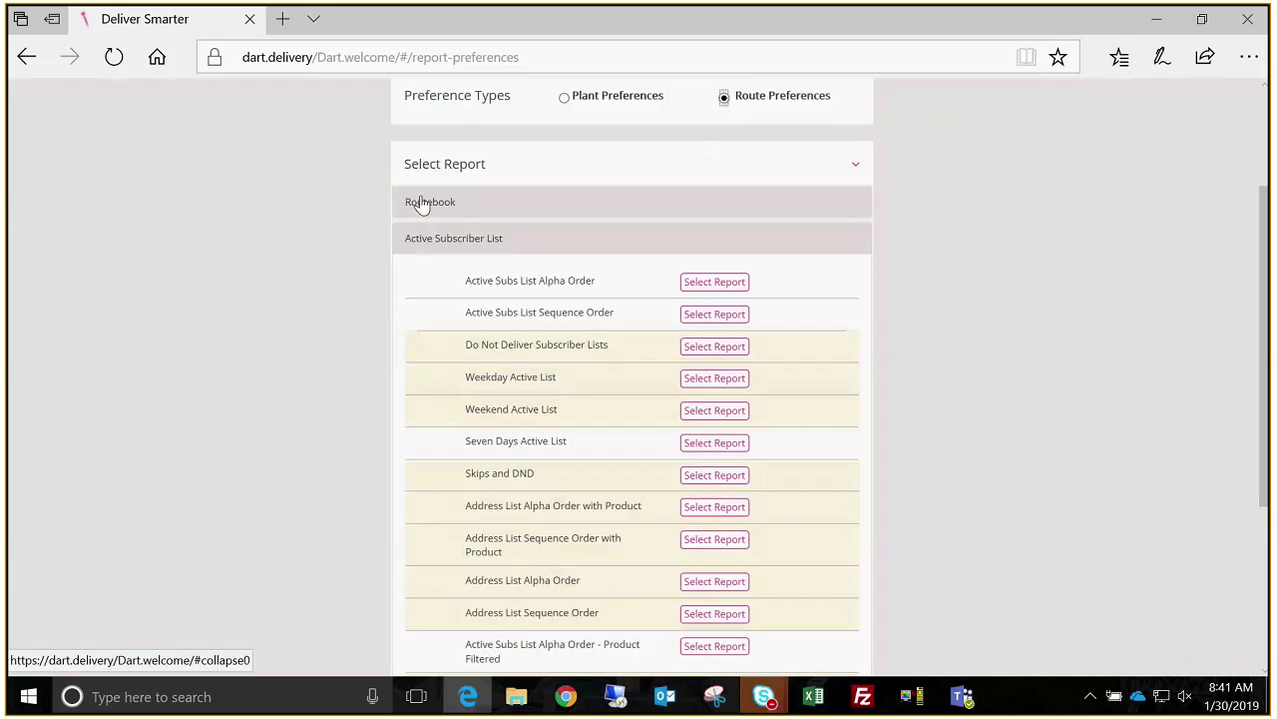
pyautogui.click(422, 203)
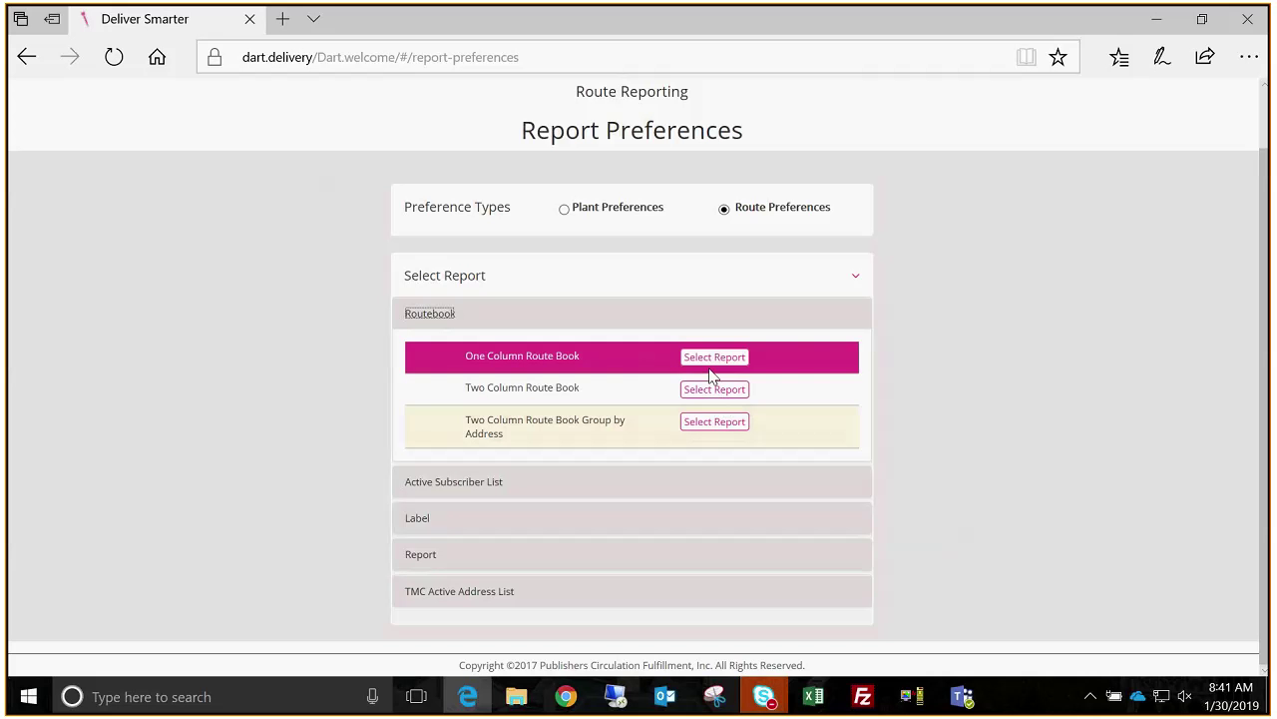
pyautogui.click(712, 365)
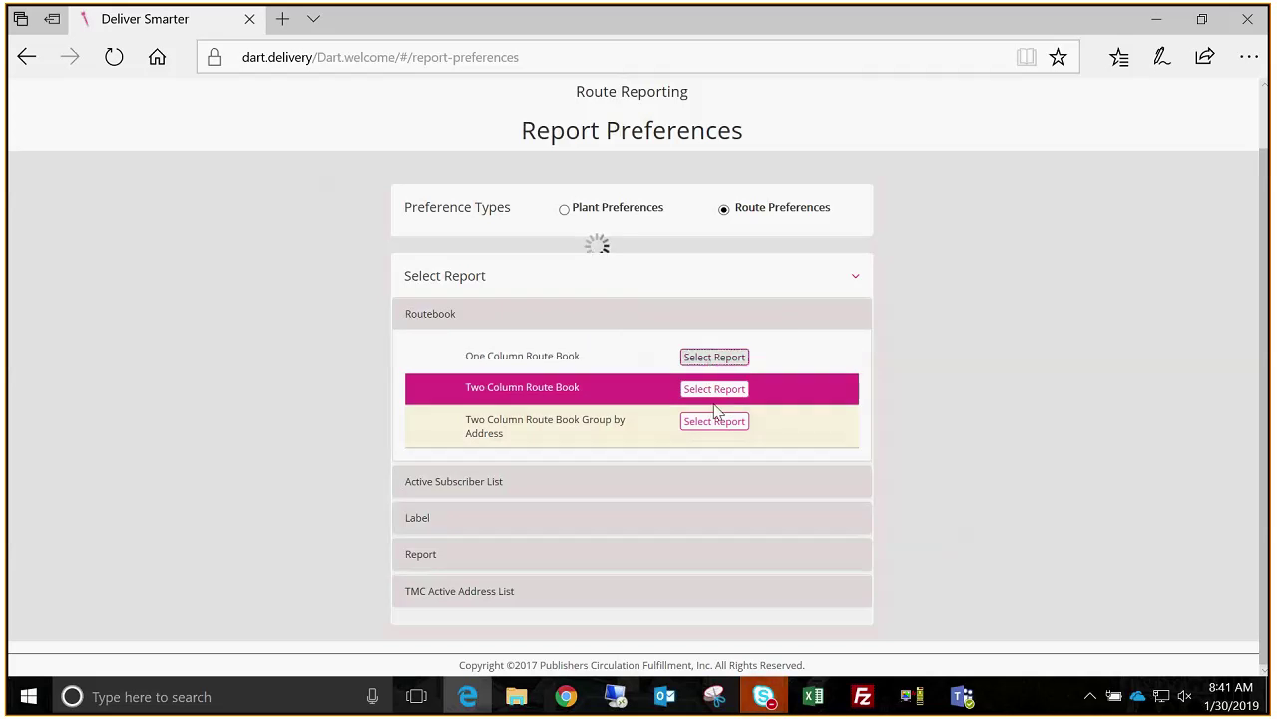
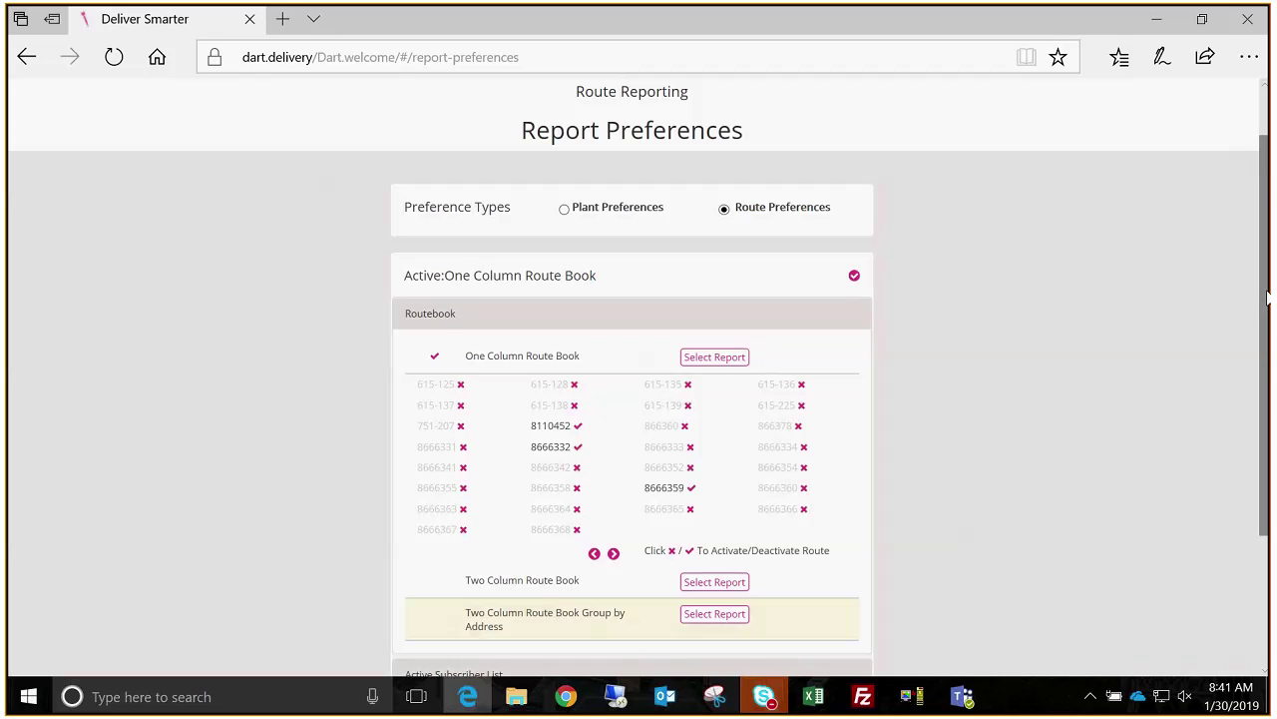
# Step: Activate route 615-135 for the One Column Route Book, then deactivate it again
pyautogui.scroll(-2, 1265, 294)
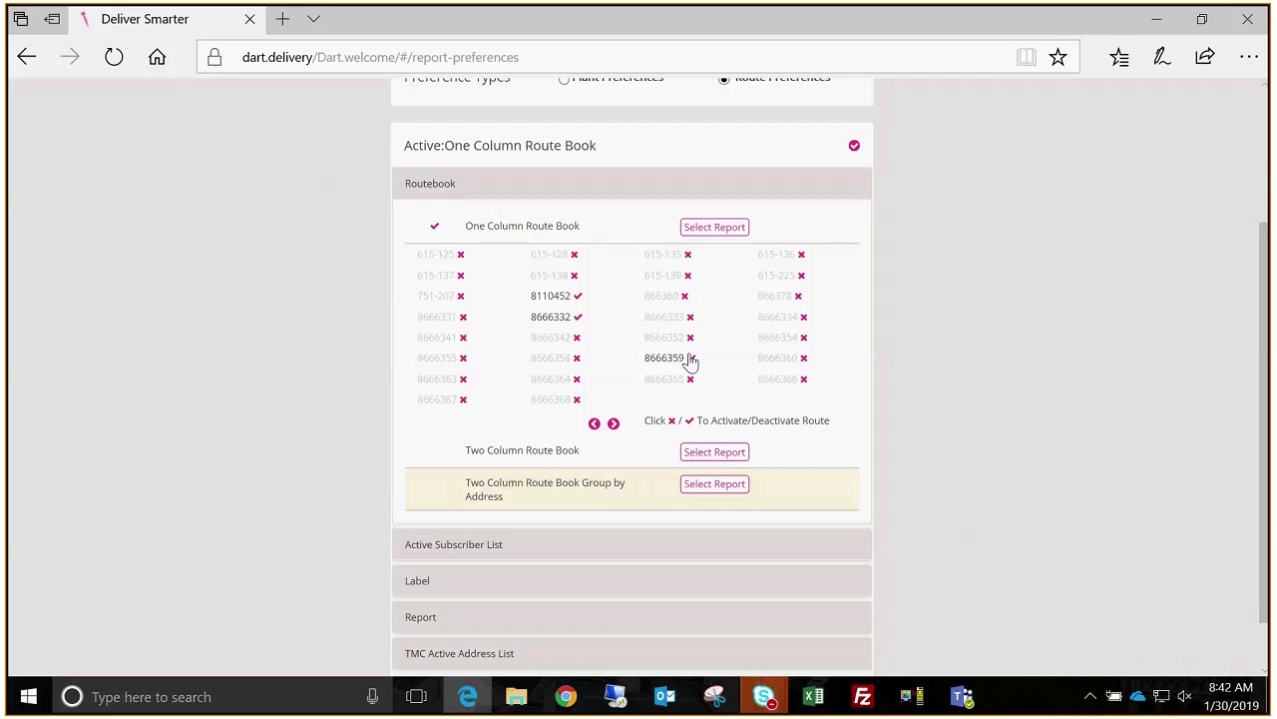
pyautogui.click(689, 258)
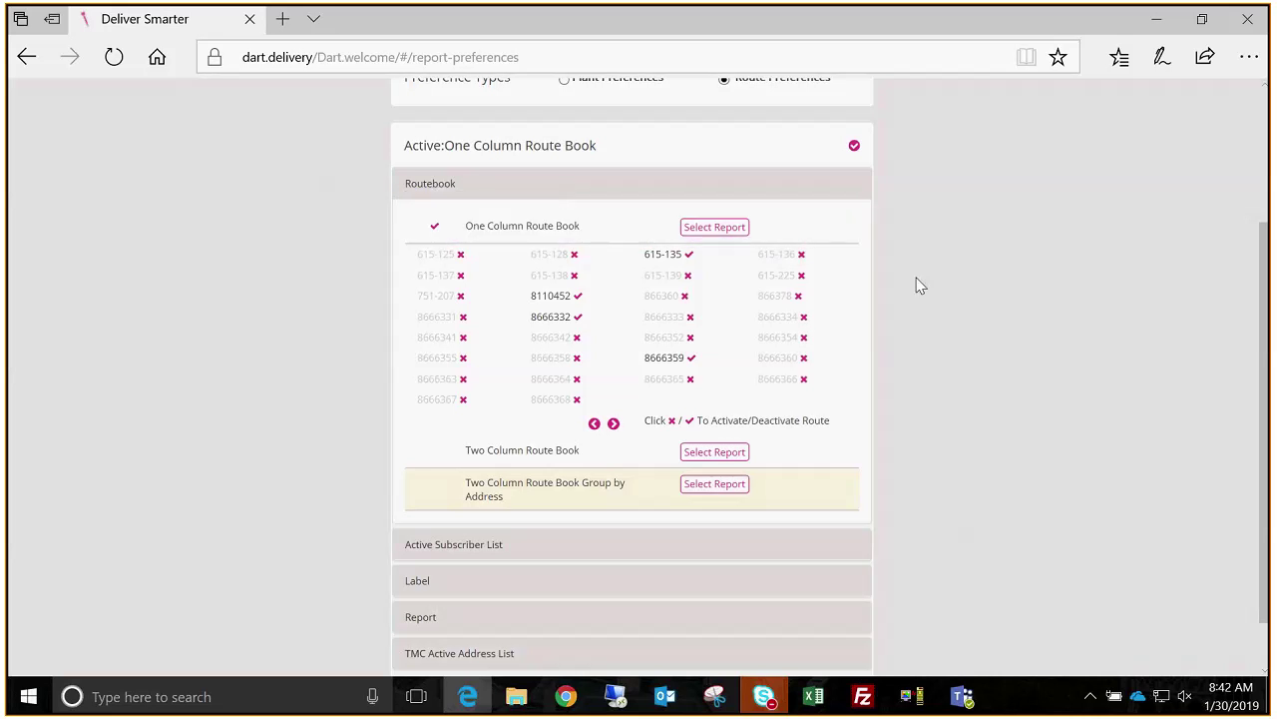
pyautogui.click(689, 256)
# Step: Page forward through the One Column Route Book's list of routes to check which ones are activated
pyautogui.click(614, 424)
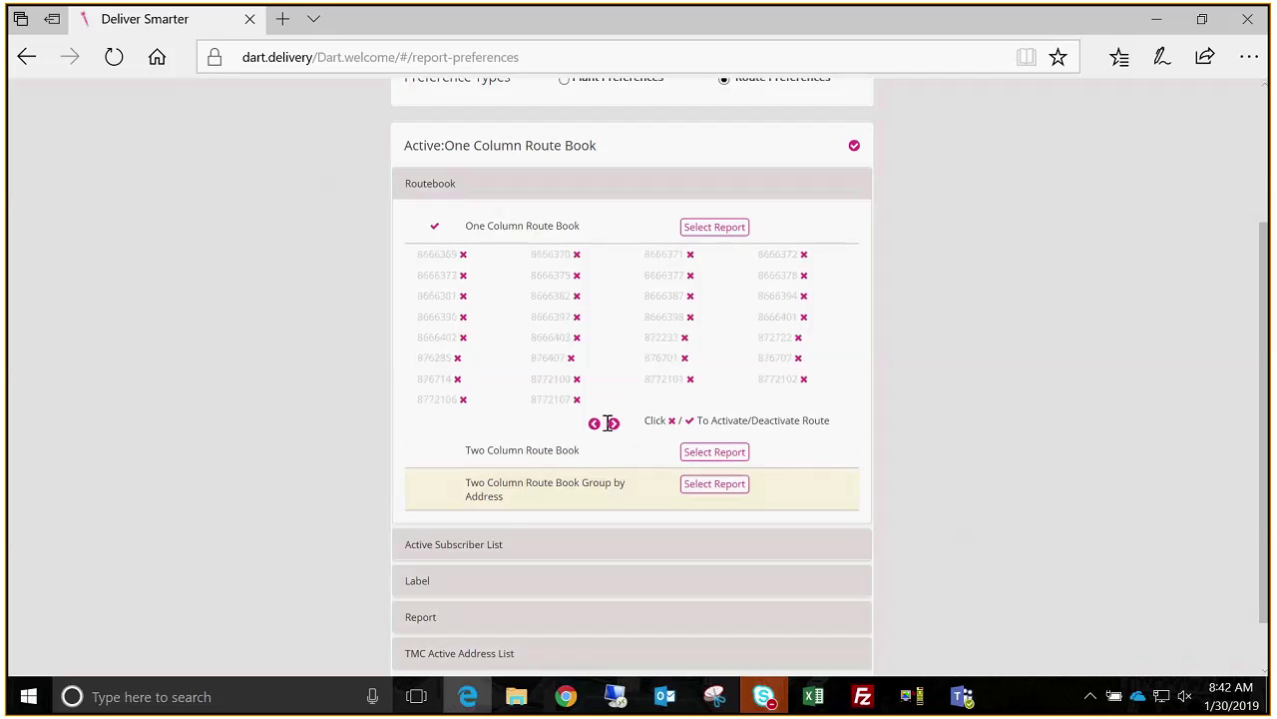
pyautogui.click(614, 424)
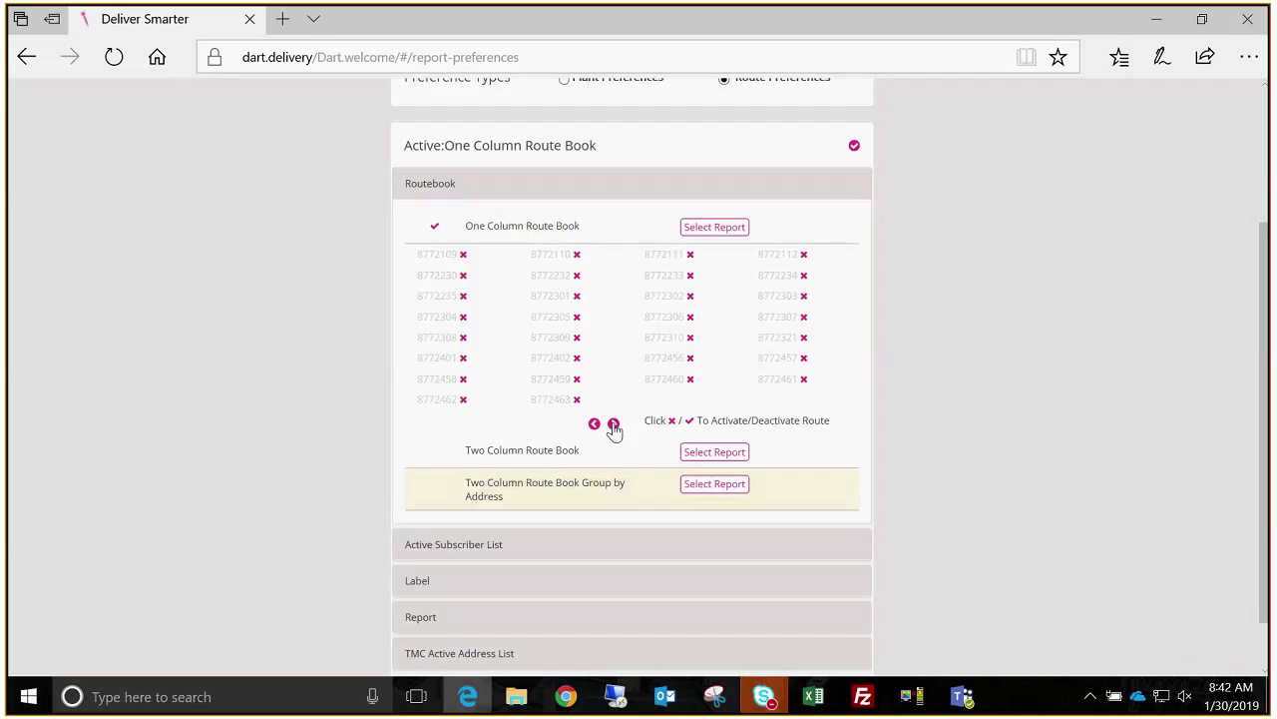
pyautogui.click(613, 424)
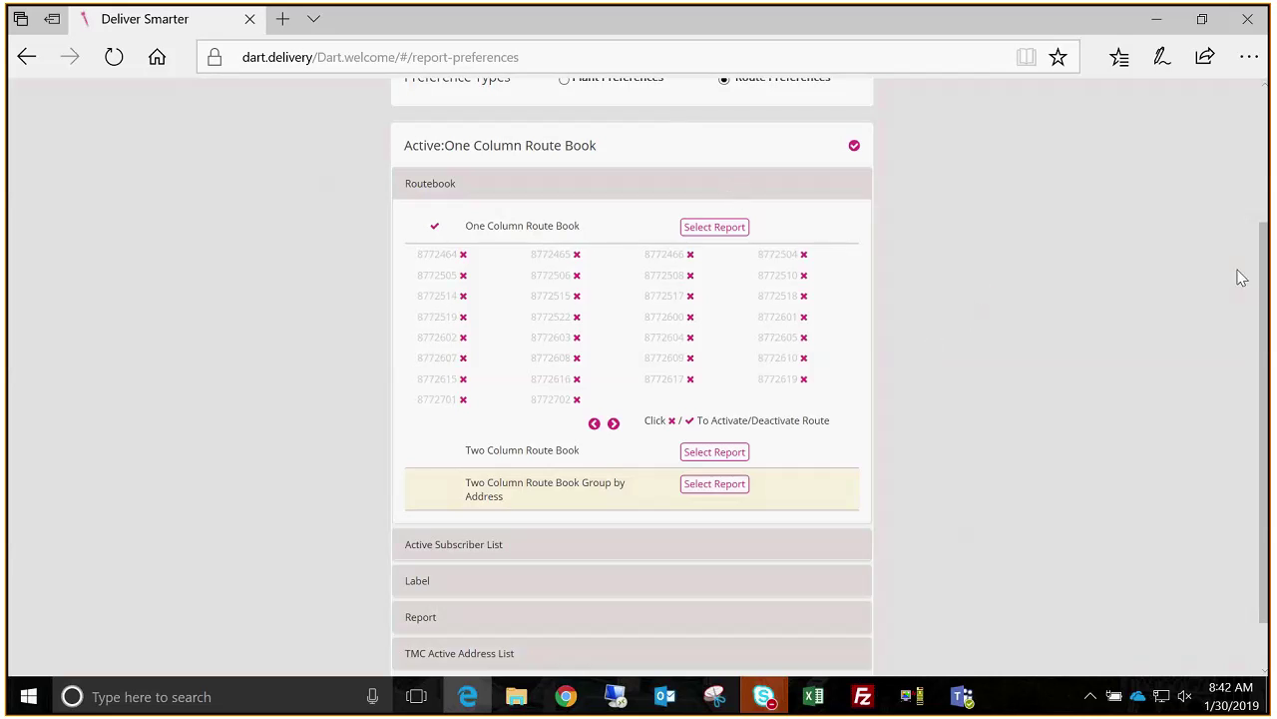
pyautogui.scroll(1, 1265, 261)
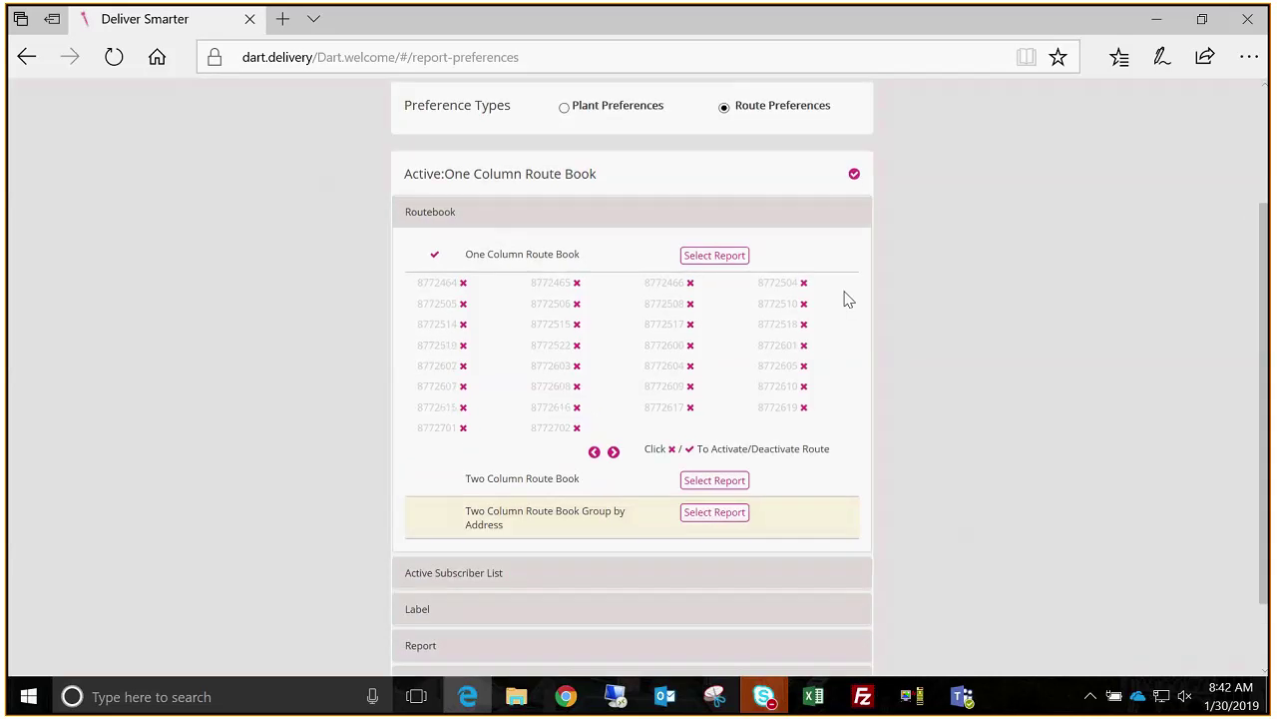
# Step: Reselect the One Column Route Book, review the preferences of route 8666359, and close them without applying
pyautogui.click(723, 263)
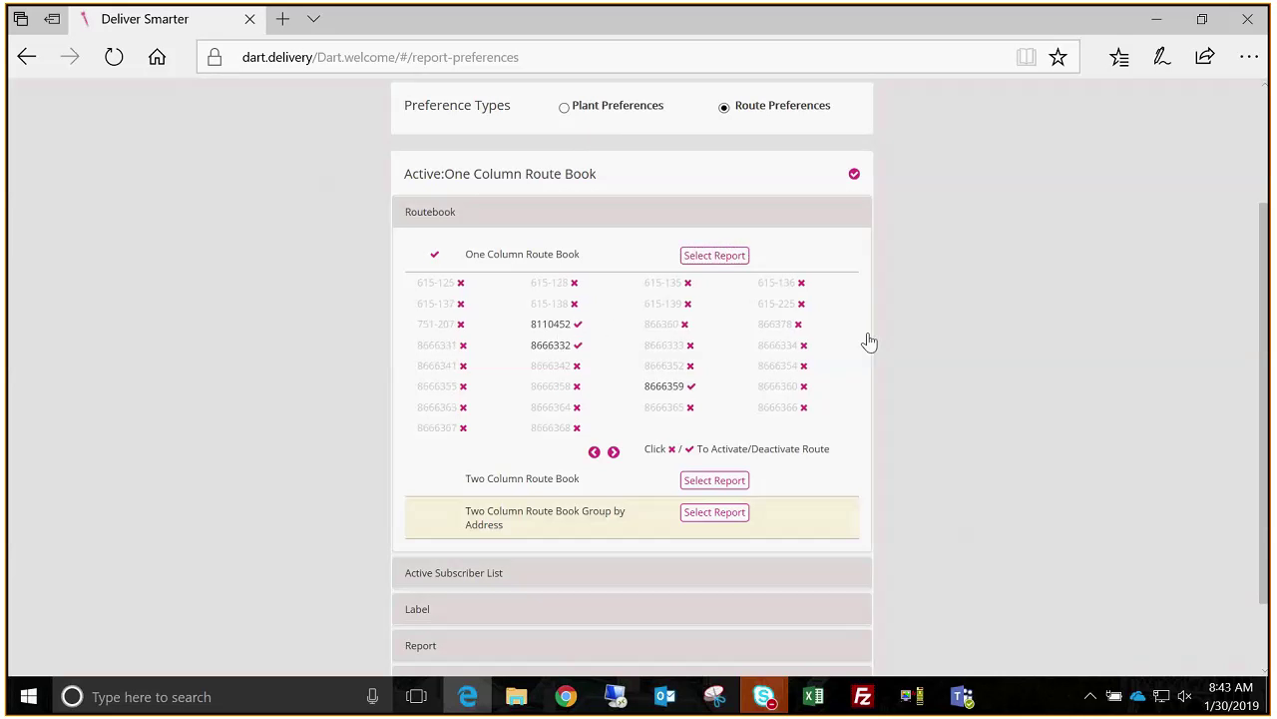
pyautogui.click(671, 385)
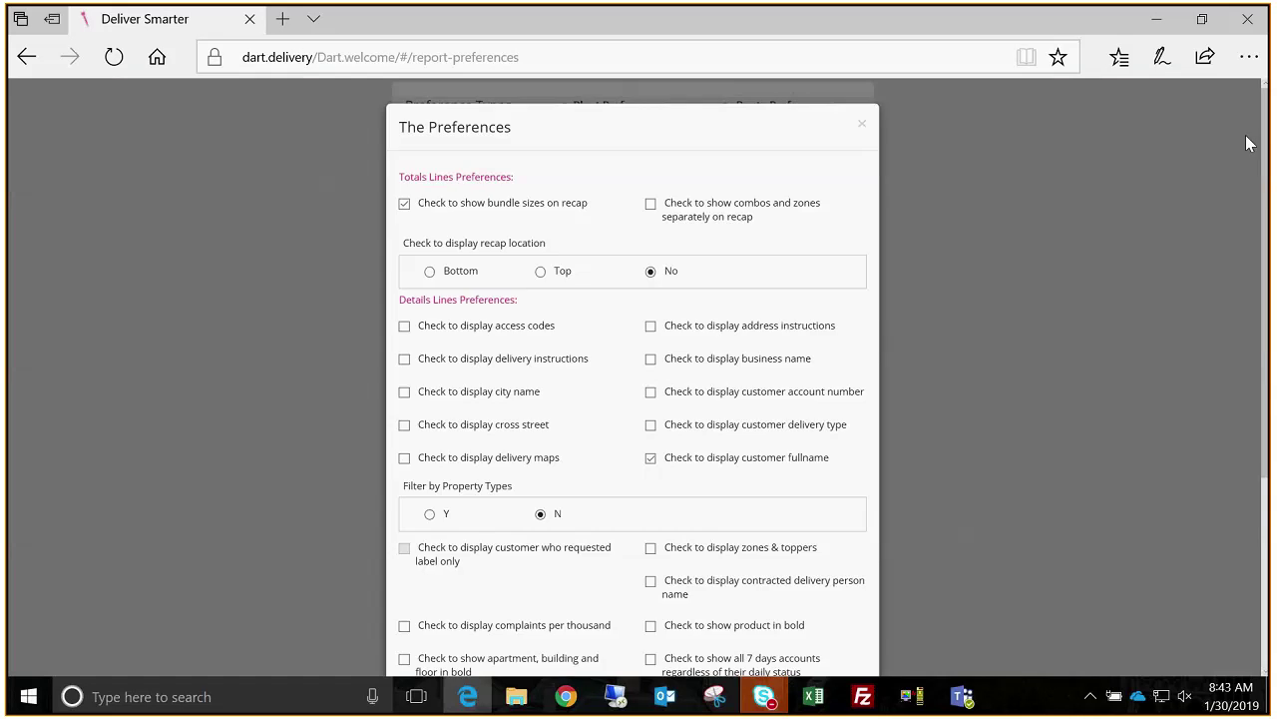
pyautogui.moveTo(1264, 127); pyautogui.dragTo(1264, 137)
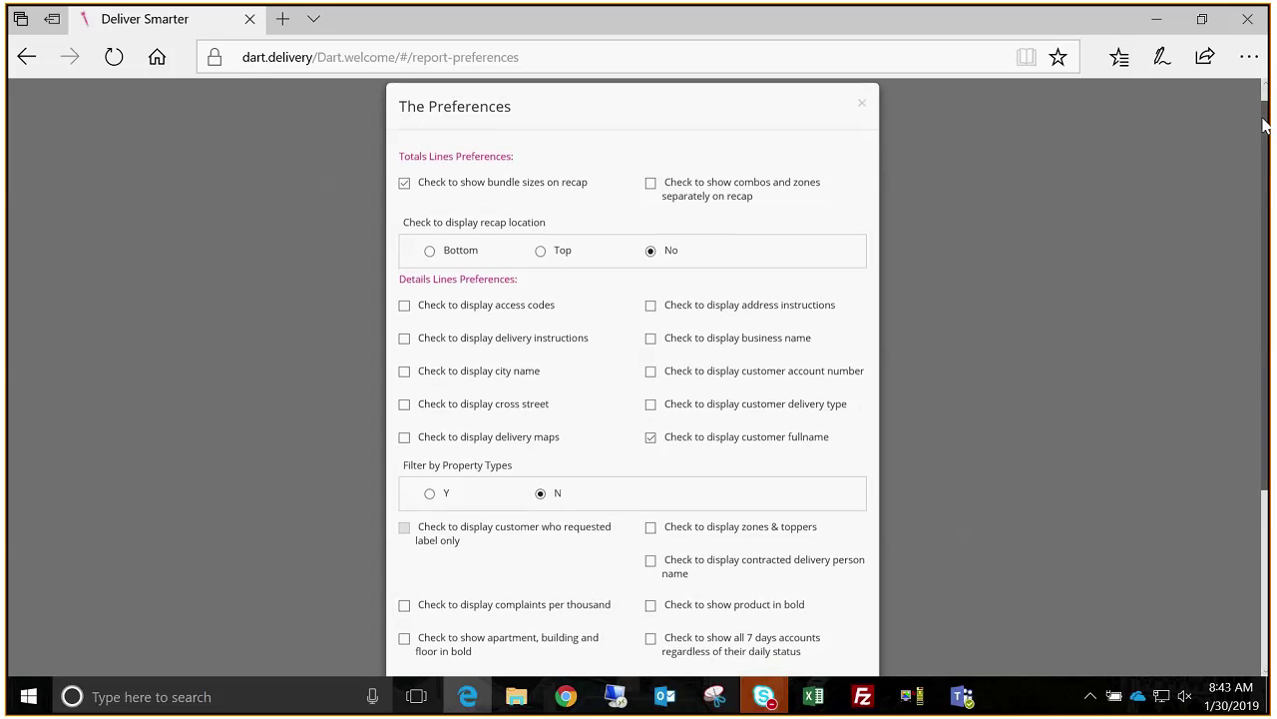
pyautogui.scroll(-1, 616, 177)
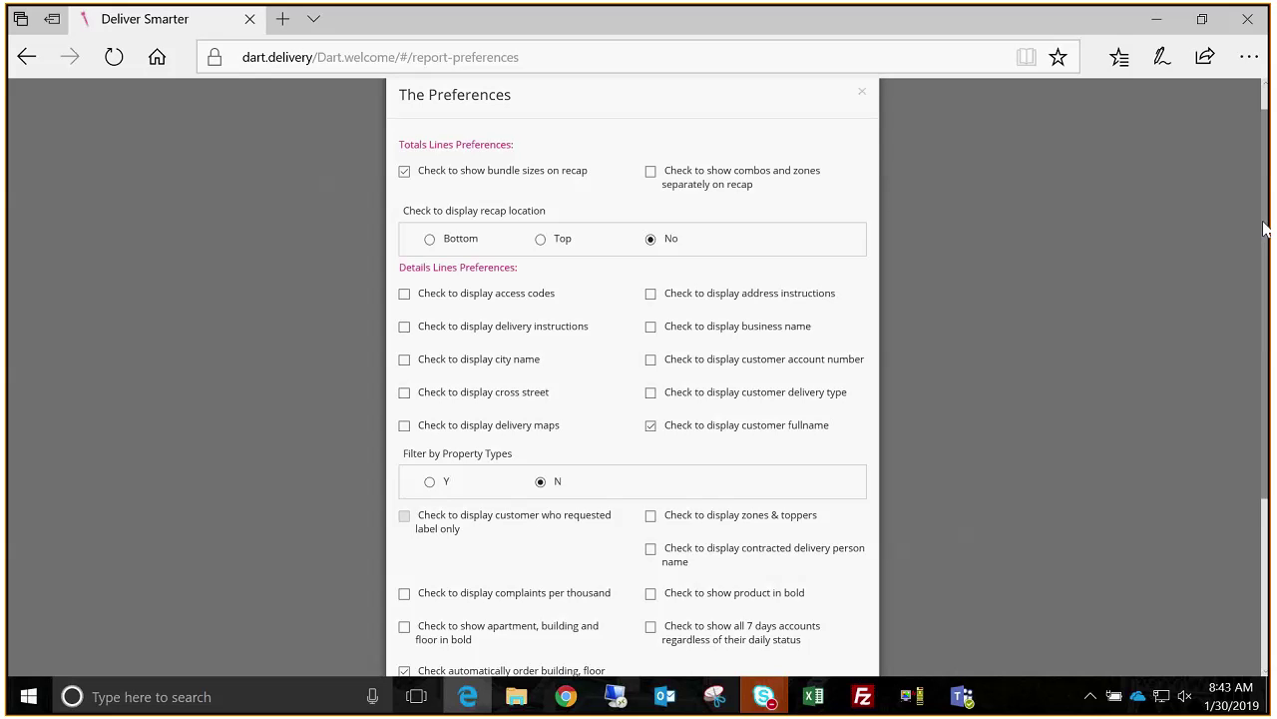
pyautogui.moveTo(1264, 229); pyautogui.dragTo(1269, 347)
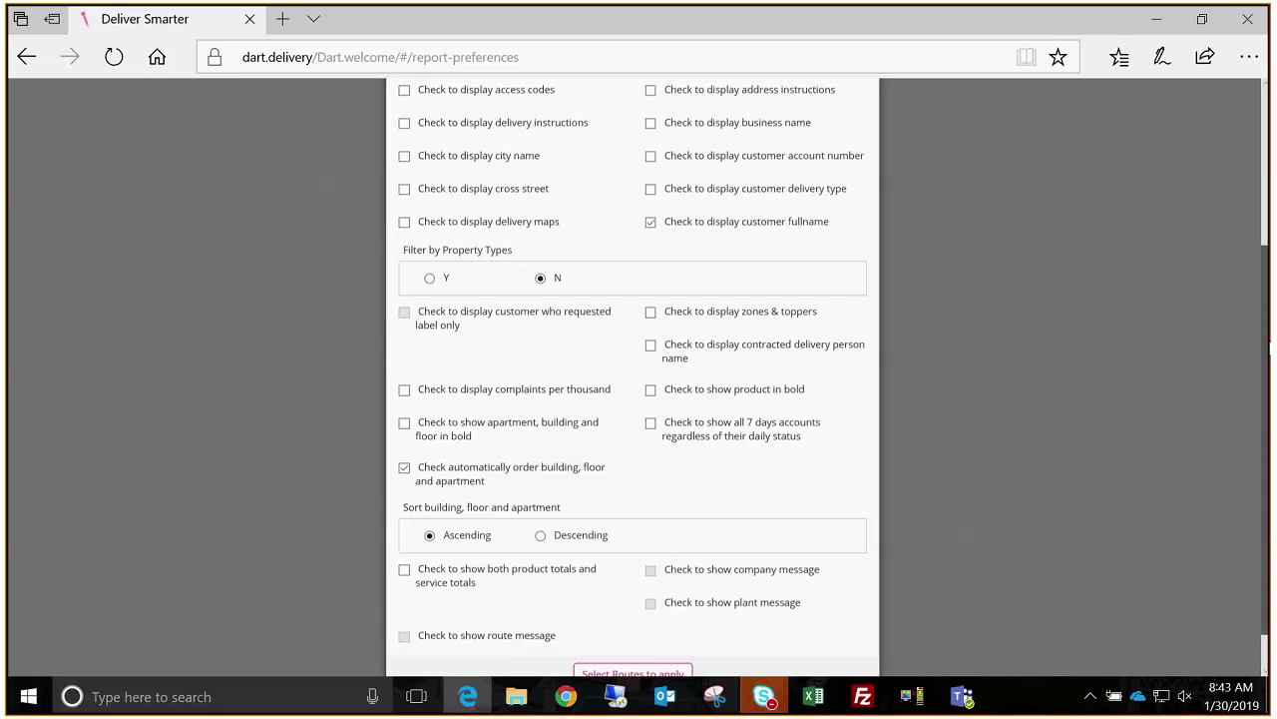
pyautogui.scroll(5, 1269, 347)
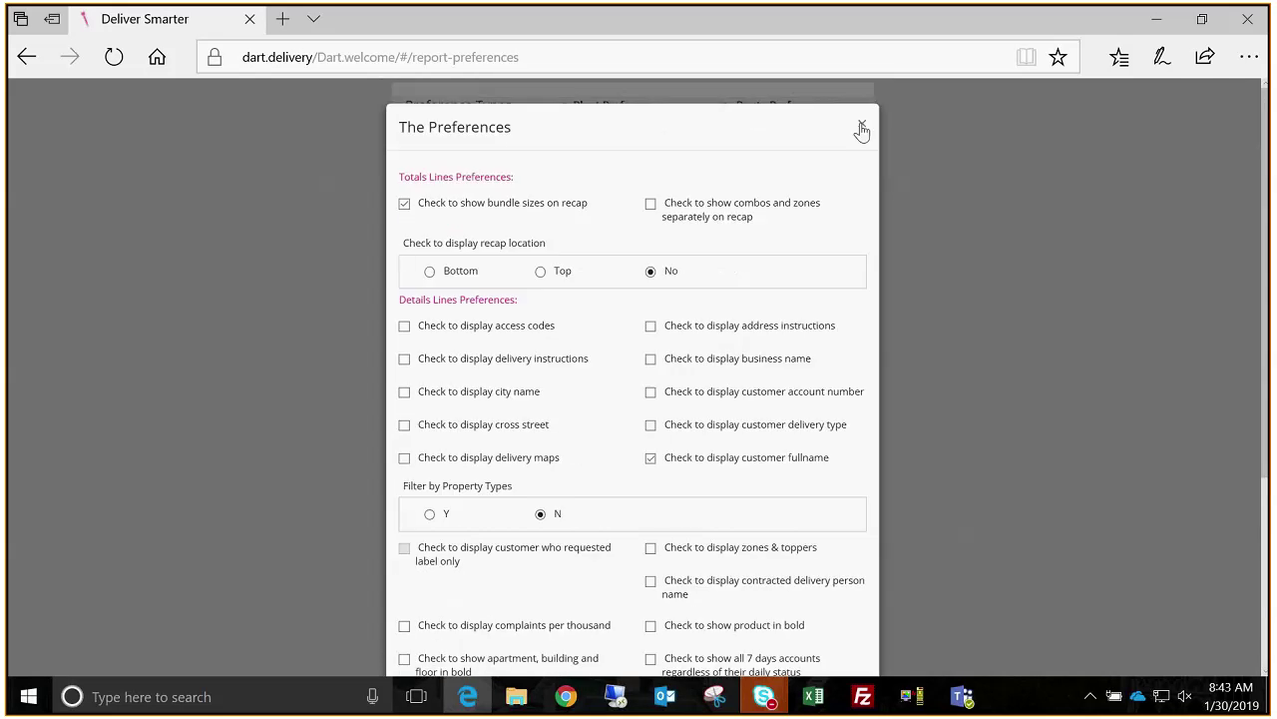
pyautogui.click(861, 128)
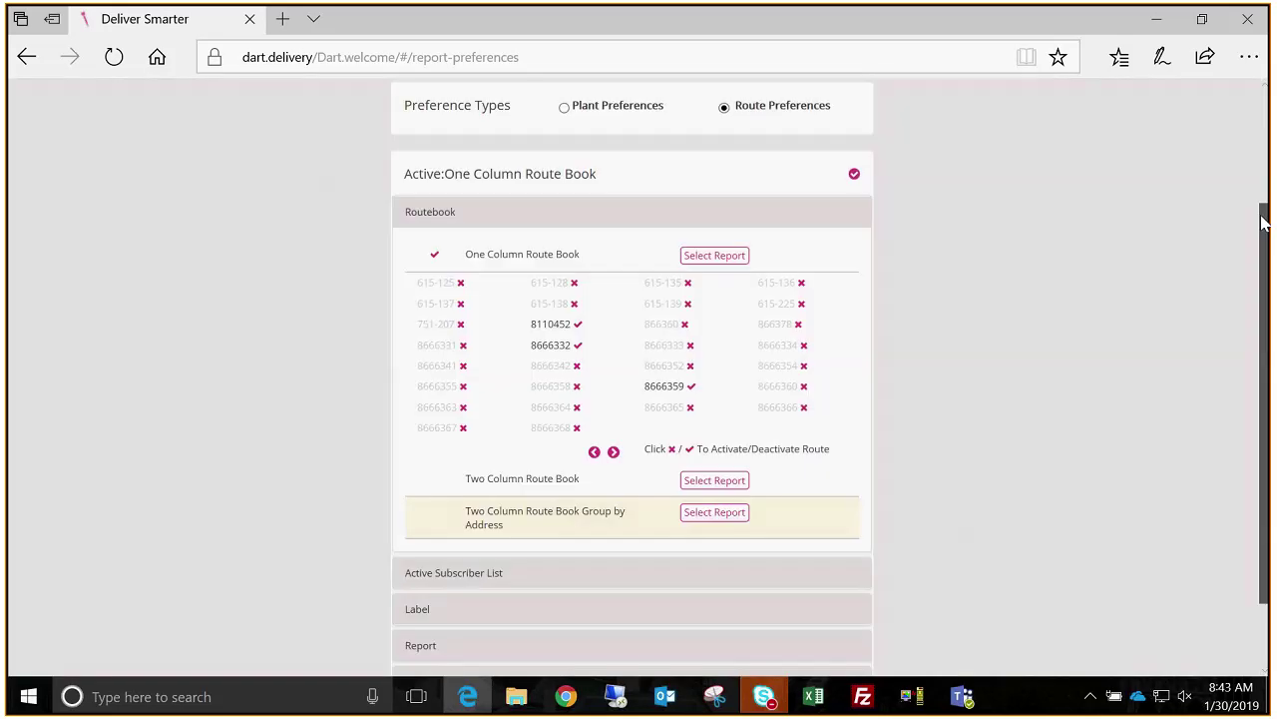
pyautogui.moveTo(1263, 221); pyautogui.dragTo(1263, 237)
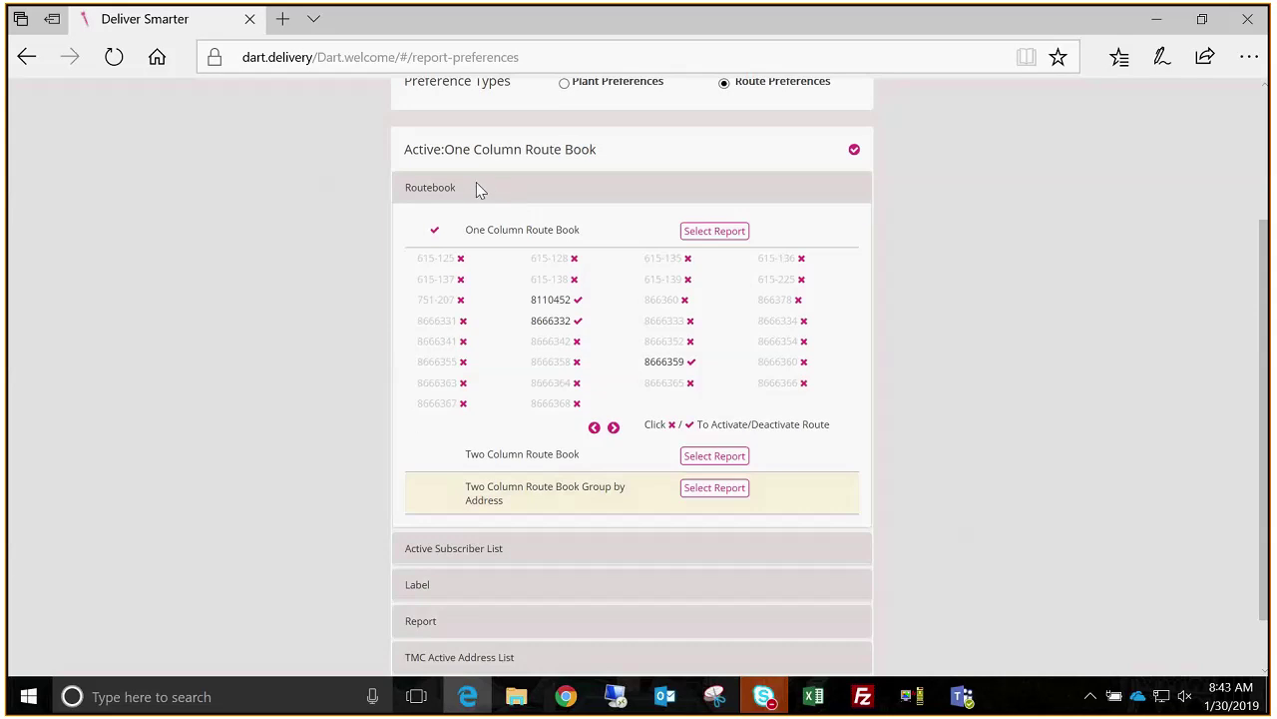
pyautogui.click(490, 470)
pyautogui.moveTo(1266, 287); pyautogui.dragTo(1160, 373)
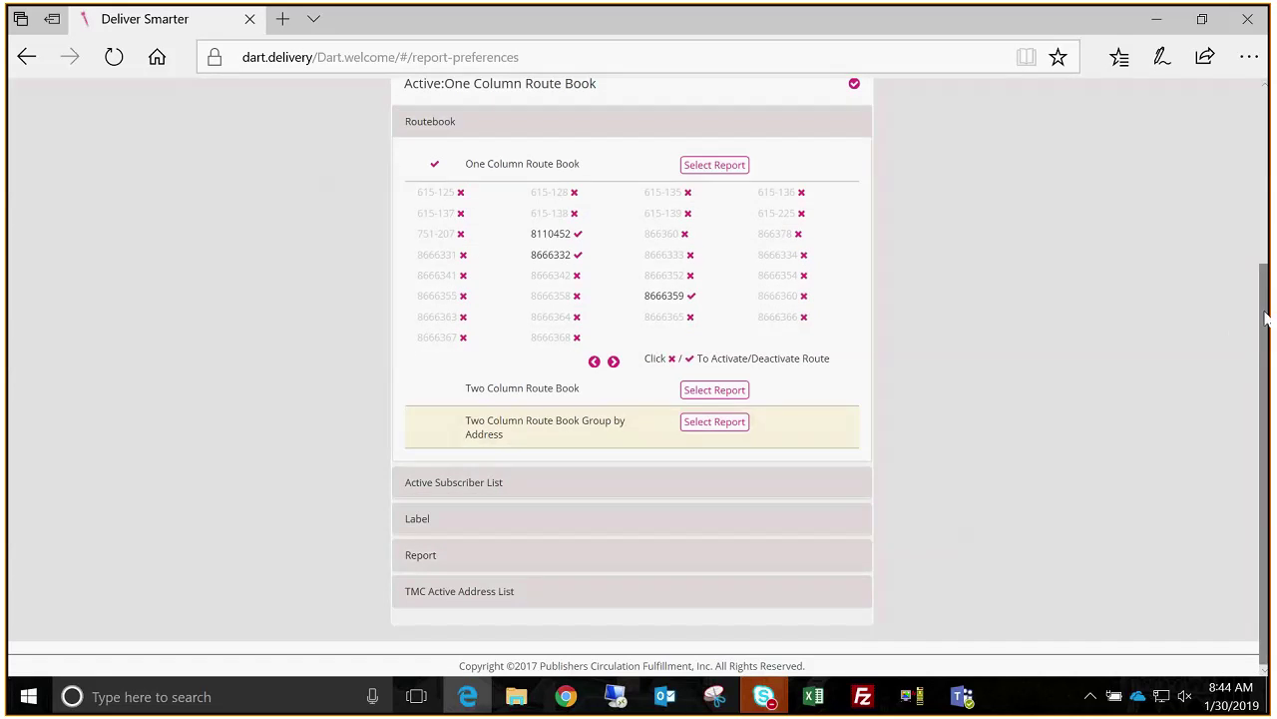
pyautogui.moveTo(1265, 317)
pyautogui.mouseDown()
pyautogui.moveTo(1265, 298)
pyautogui.moveTo(1252, 298)
pyautogui.mouseUp()
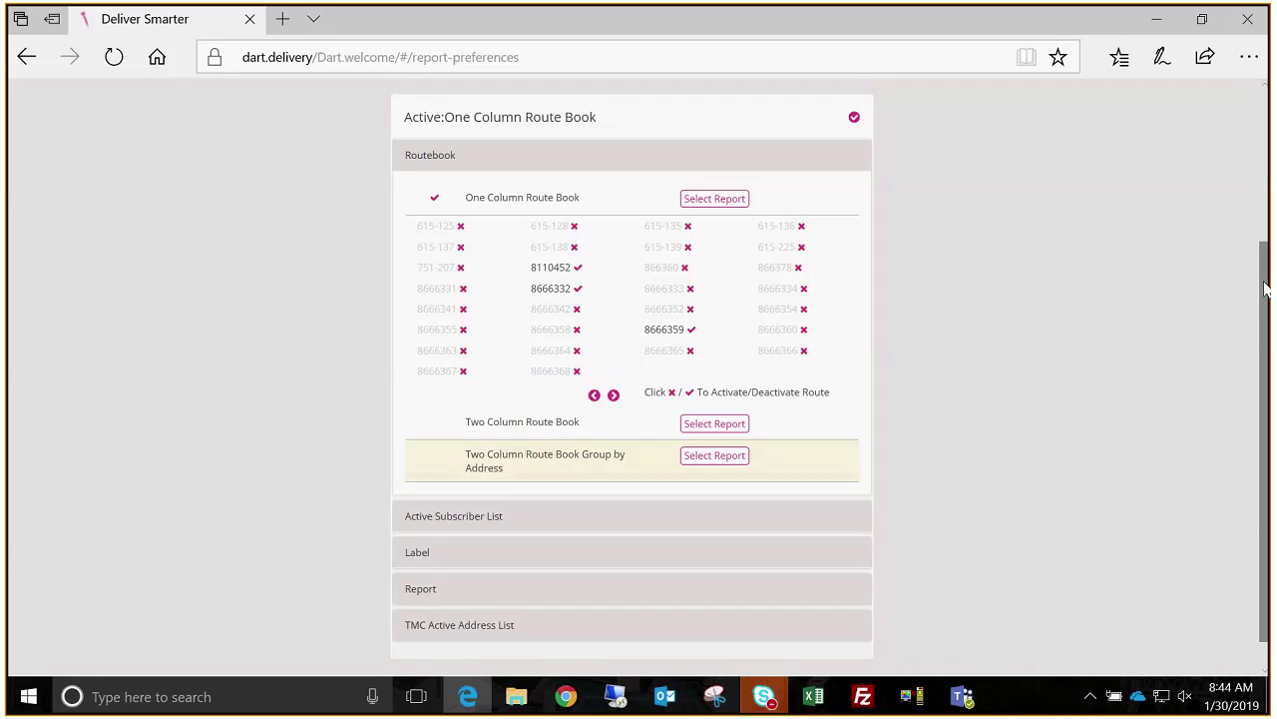
# Step: Open the Reporting Groups page from the route reports section
pyautogui.moveTo(1265, 288); pyautogui.dragTo(1259, 118)
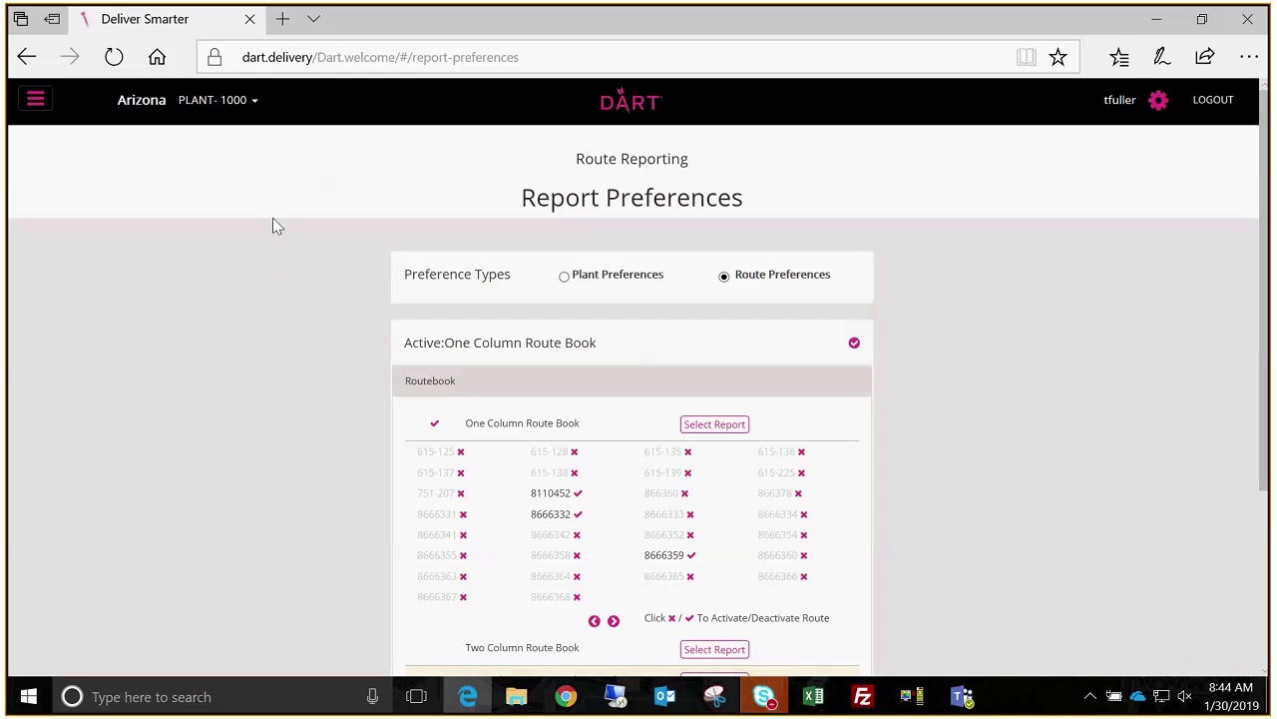
pyautogui.click(36, 103)
pyautogui.moveTo(54, 149)
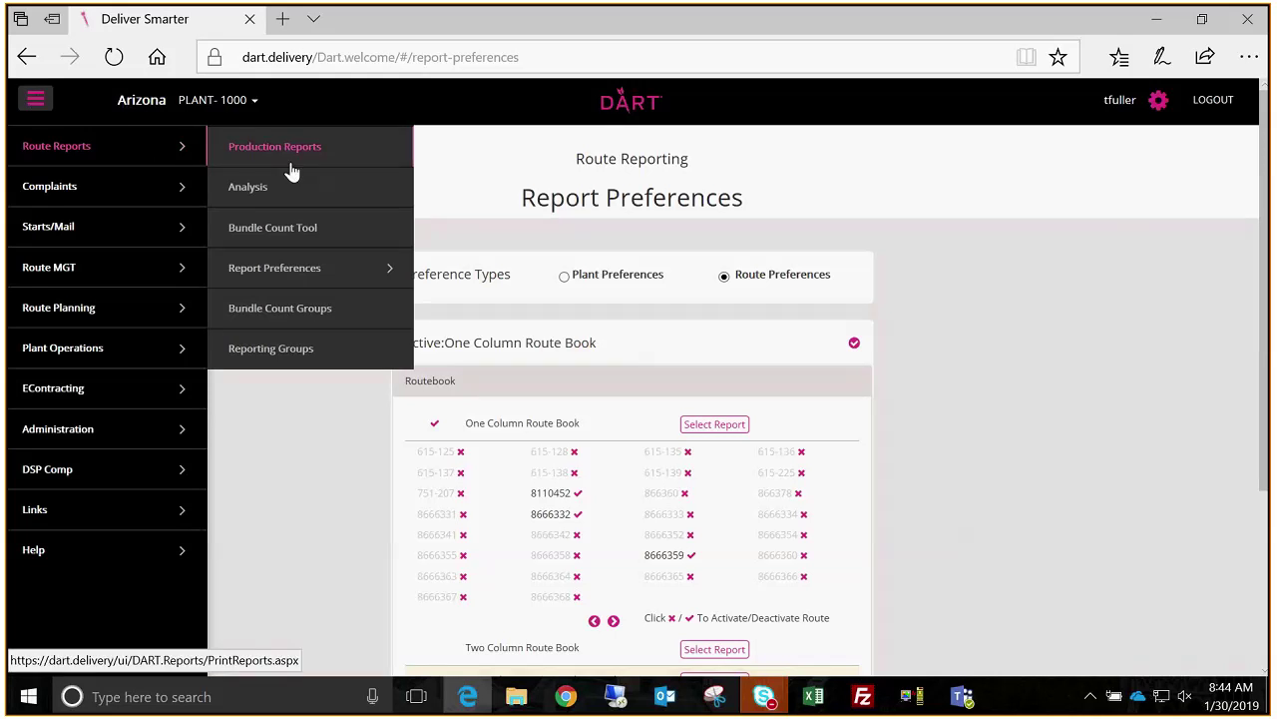
pyautogui.click(325, 353)
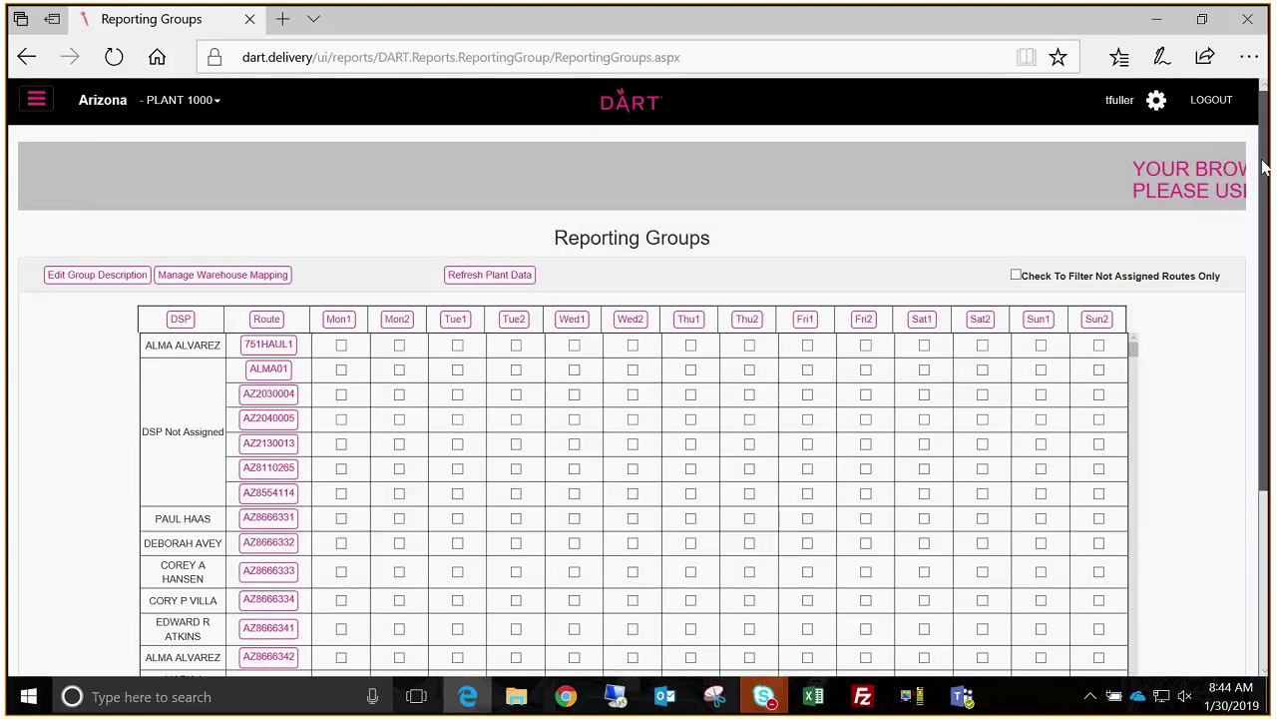
# Step: Examine the Reporting Groups grid, including its DSP and route rows, weekday group columns, and print options
pyautogui.moveTo(1263, 170); pyautogui.dragTo(1263, 195)
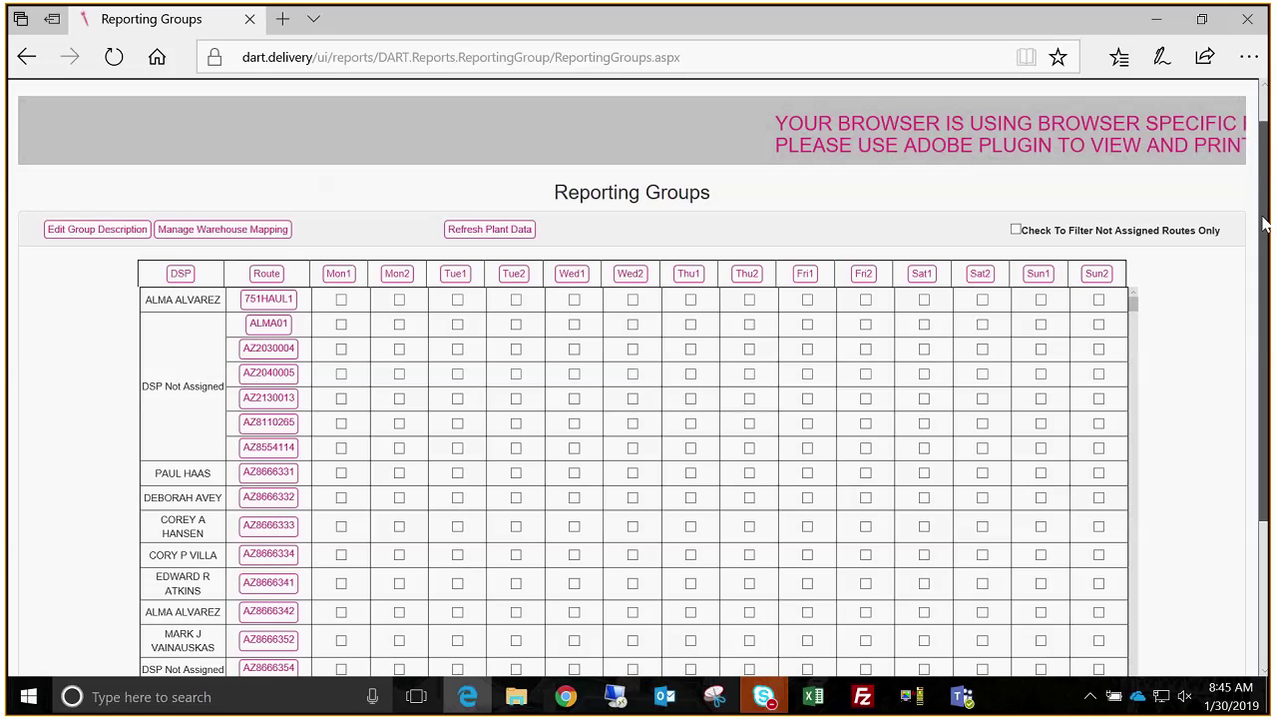
pyautogui.moveTo(1263, 224); pyautogui.dragTo(1262, 366)
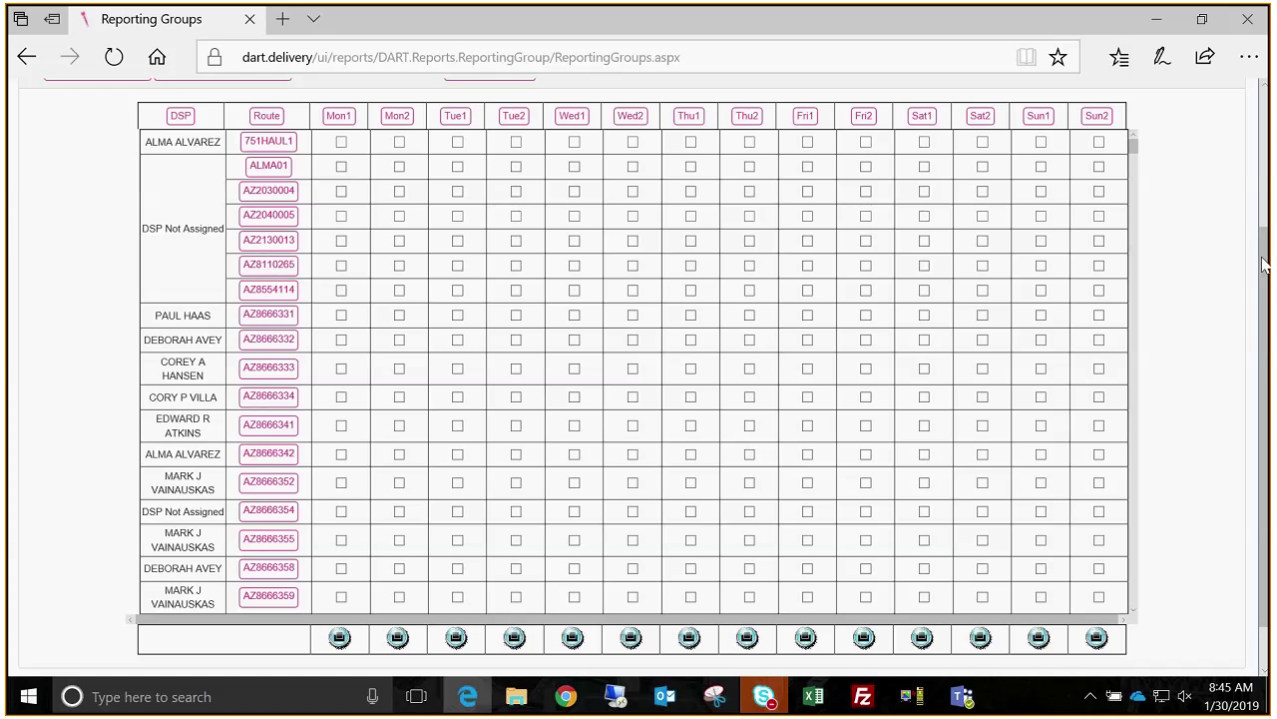
pyautogui.moveTo(1263, 263); pyautogui.dragTo(1263, 236)
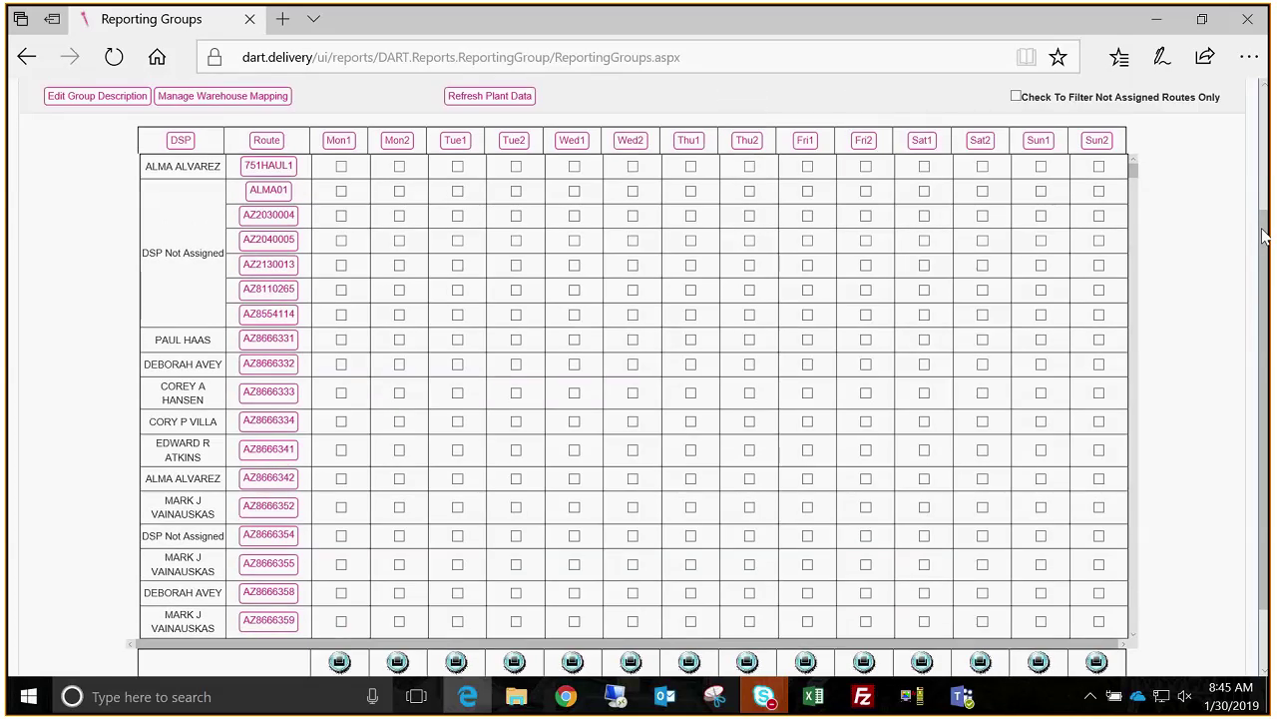
pyautogui.moveTo(1265, 237); pyautogui.dragTo(1265, 205)
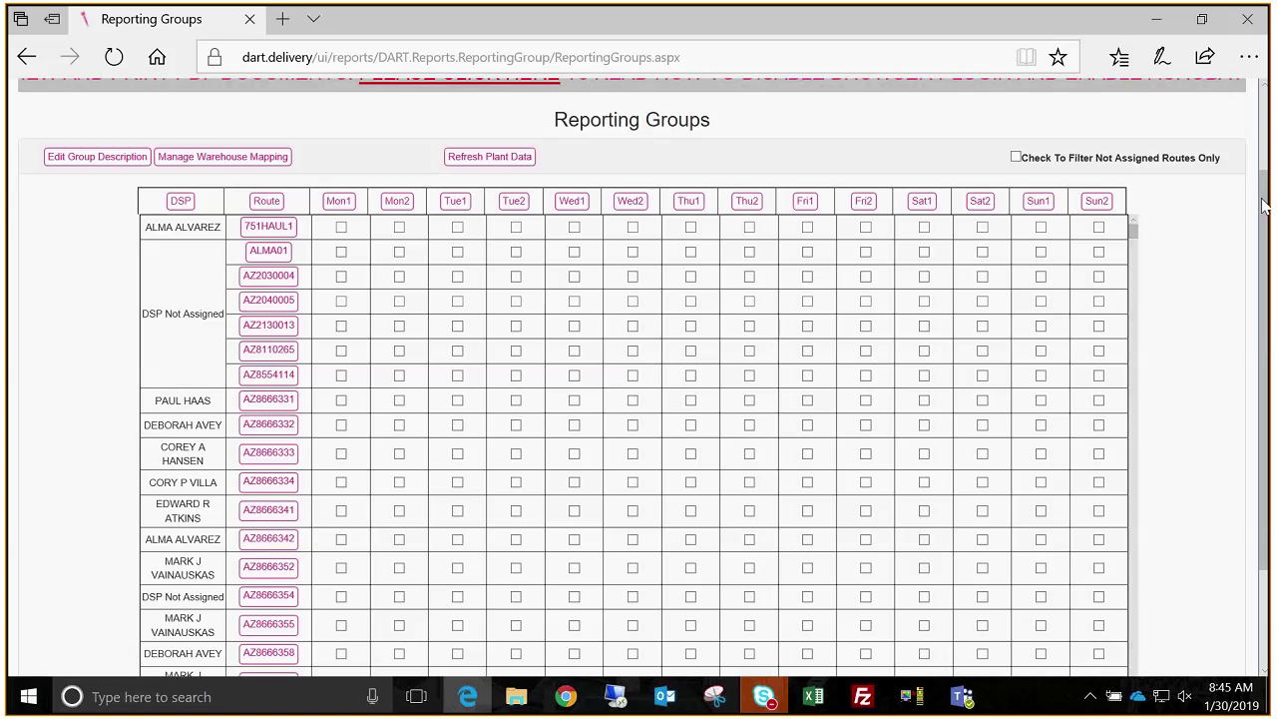
pyautogui.moveTo(1265, 205); pyautogui.dragTo(1265, 197)
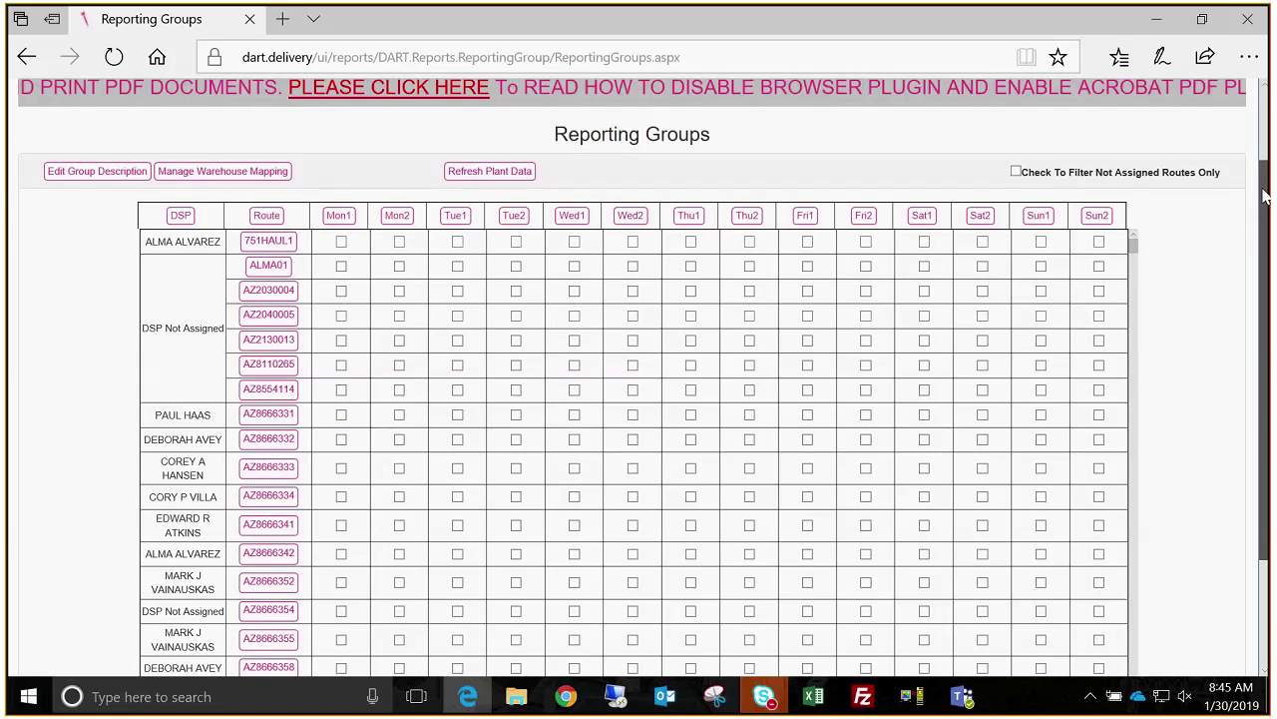
# Step: Assign routes AZ8666331 and AZ8666332 to the Mon1 group in the Reporting Groups grid
pyautogui.moveTo(1266, 197); pyautogui.dragTo(1265, 190)
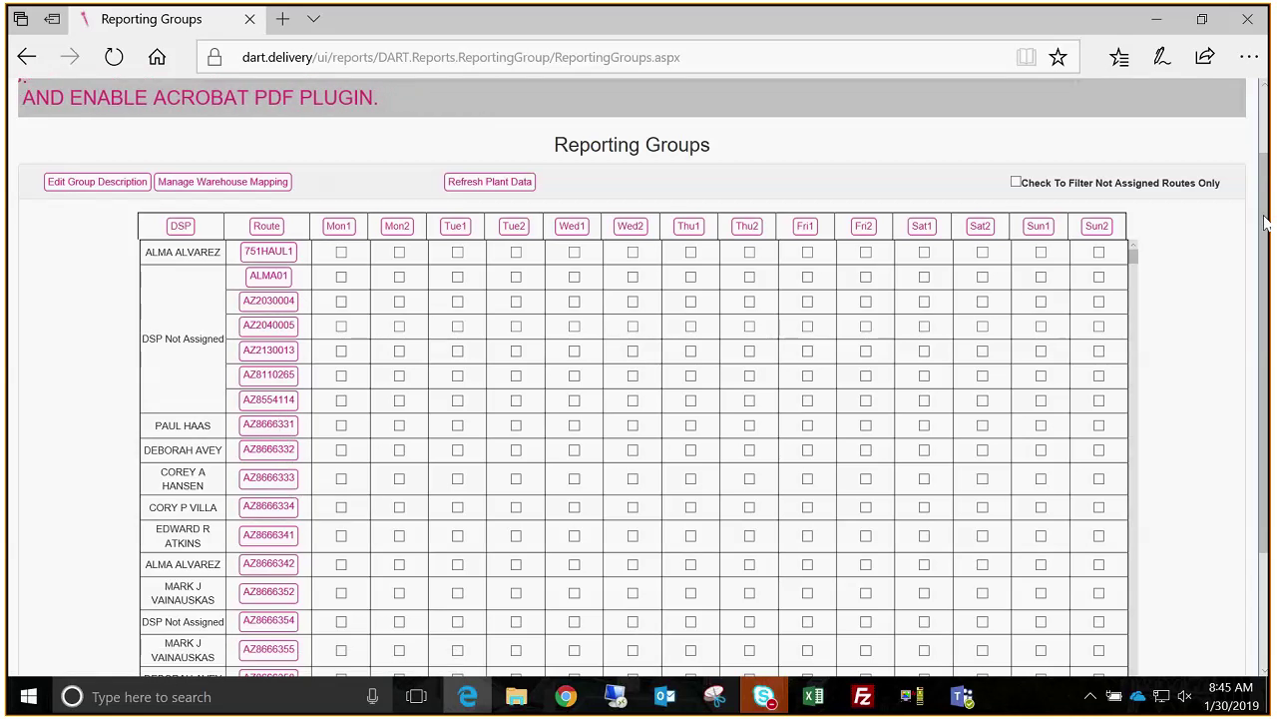
pyautogui.moveTo(1265, 222); pyautogui.dragTo(1260, 279)
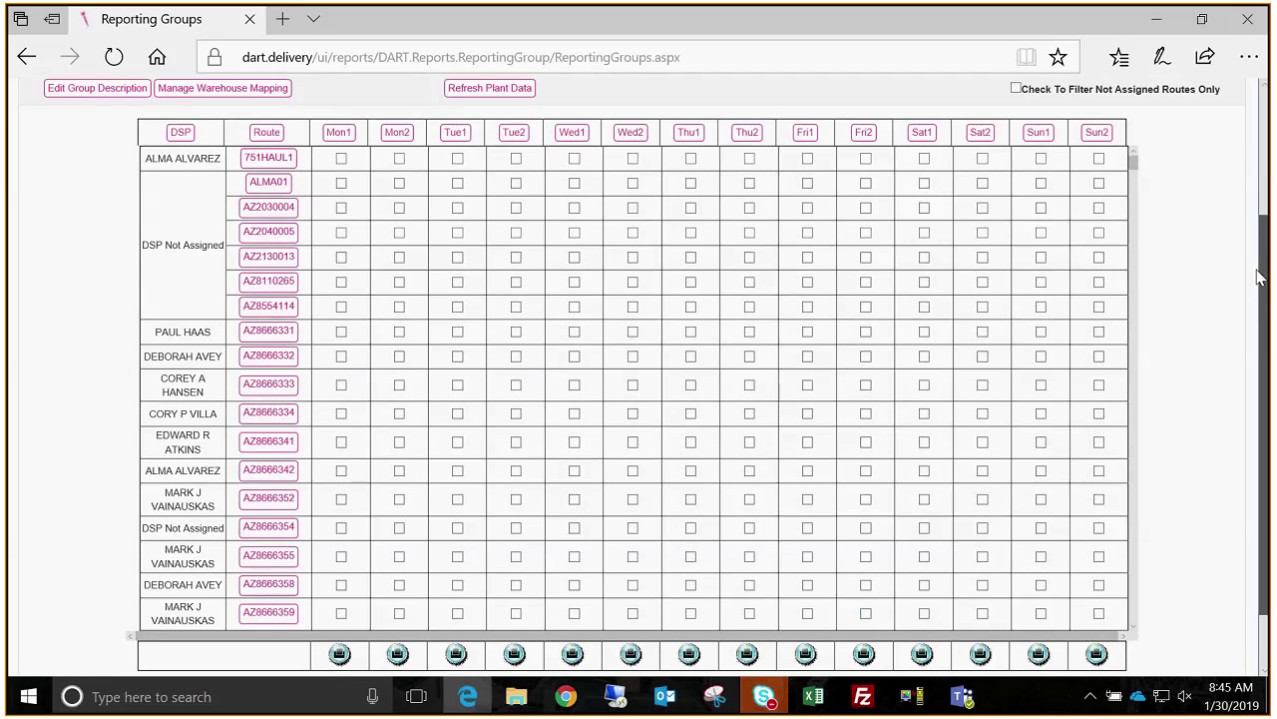
pyautogui.scroll(1, 432, 332)
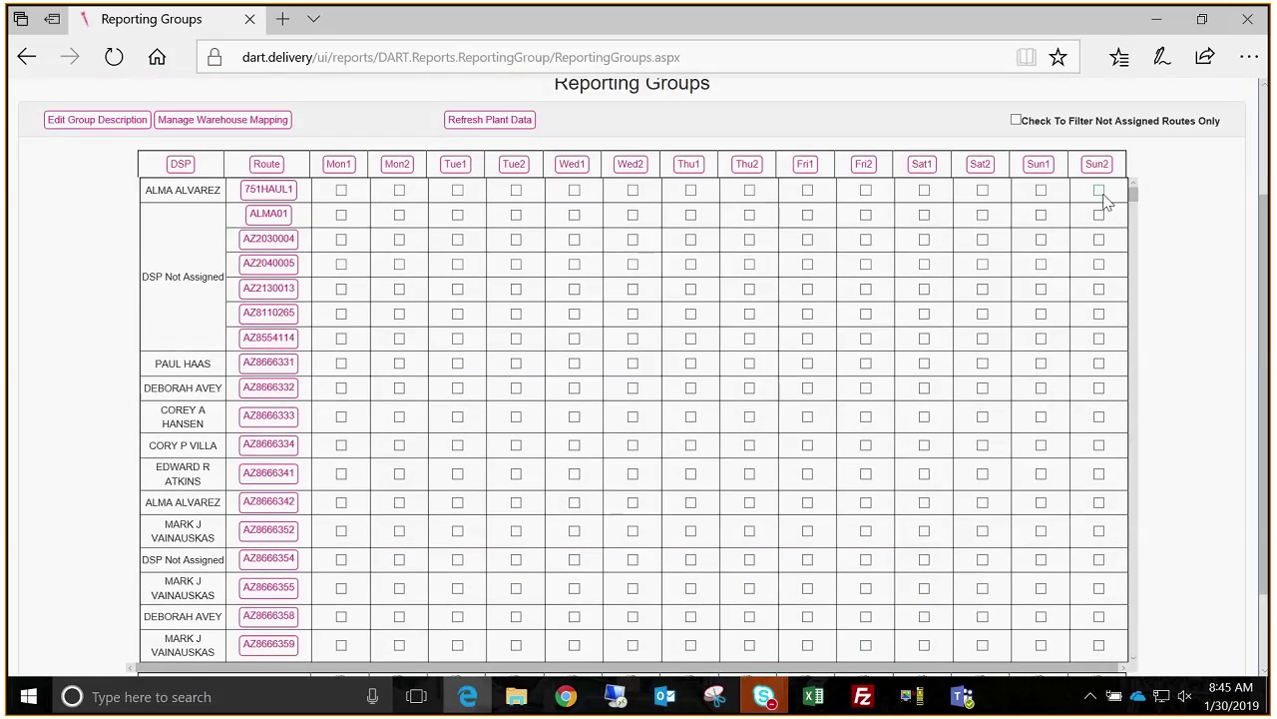
pyautogui.click(341, 364)
pyautogui.click(341, 388)
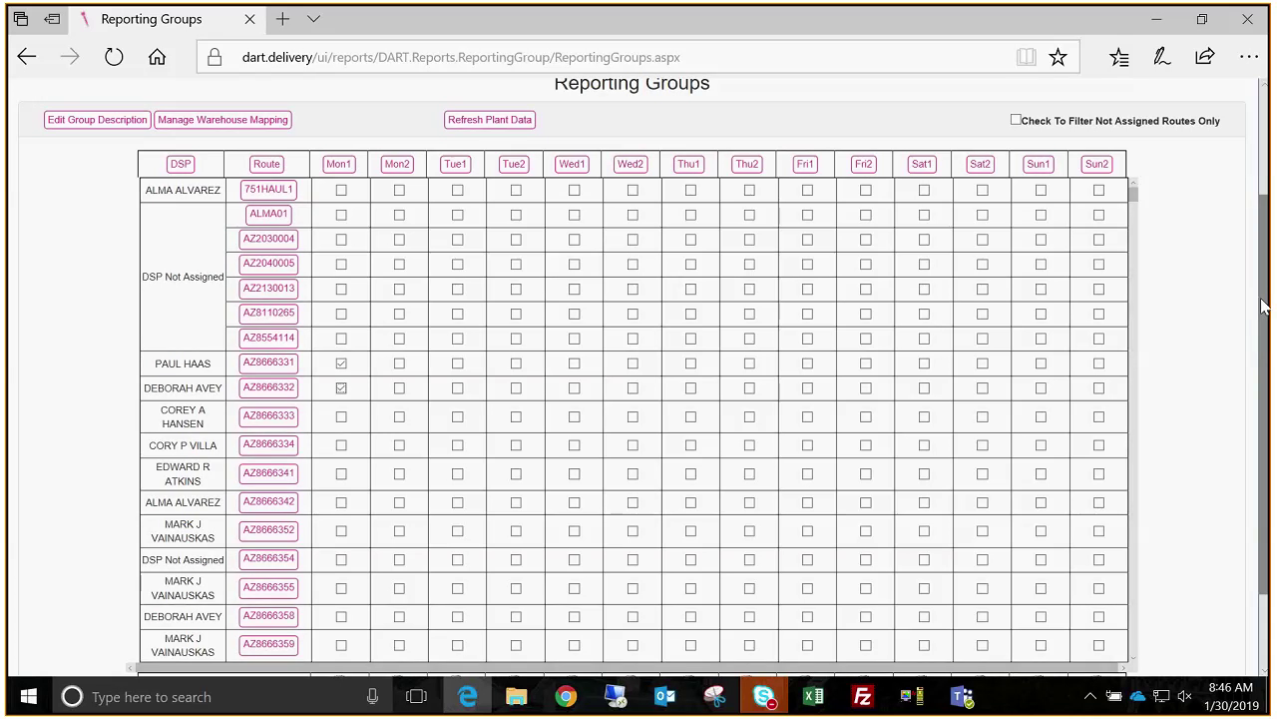
# Step: Remove routes AZ8666331 and AZ8666332 from the Mon1 group
pyautogui.moveTo(1262, 307); pyautogui.dragTo(1263, 342)
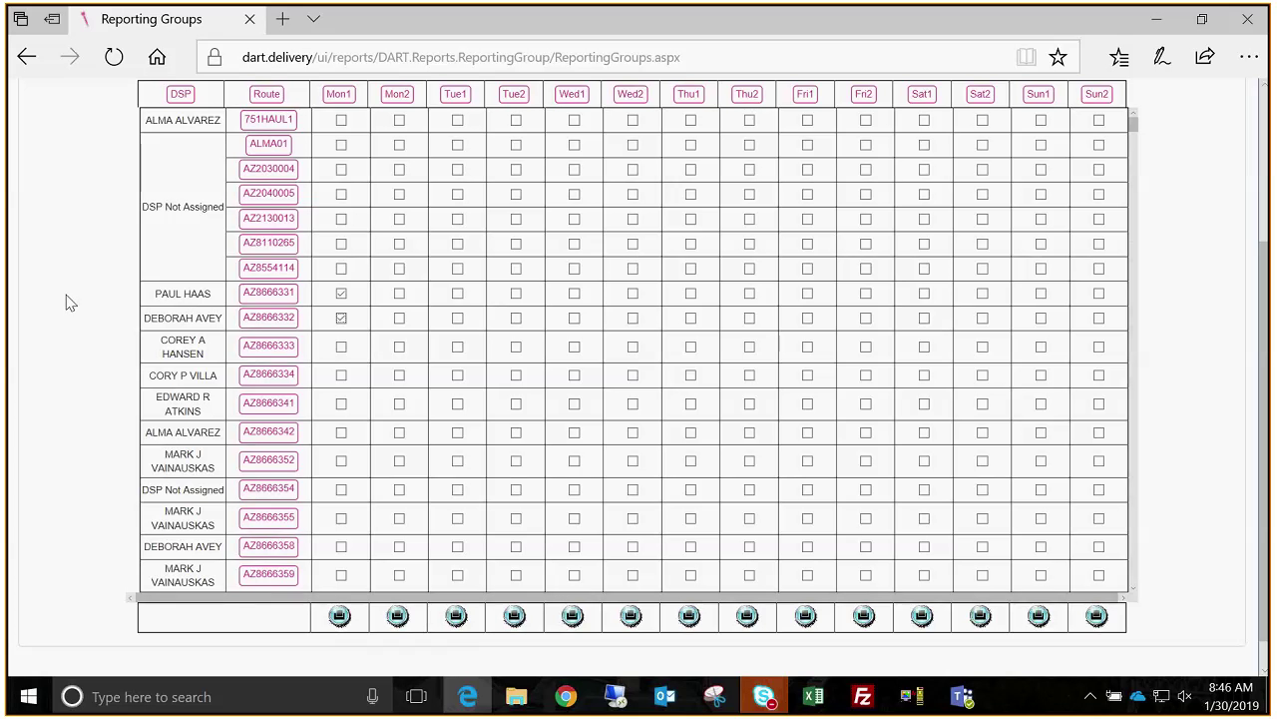
pyautogui.click(340, 316)
pyautogui.click(340, 292)
pyautogui.click(341, 317)
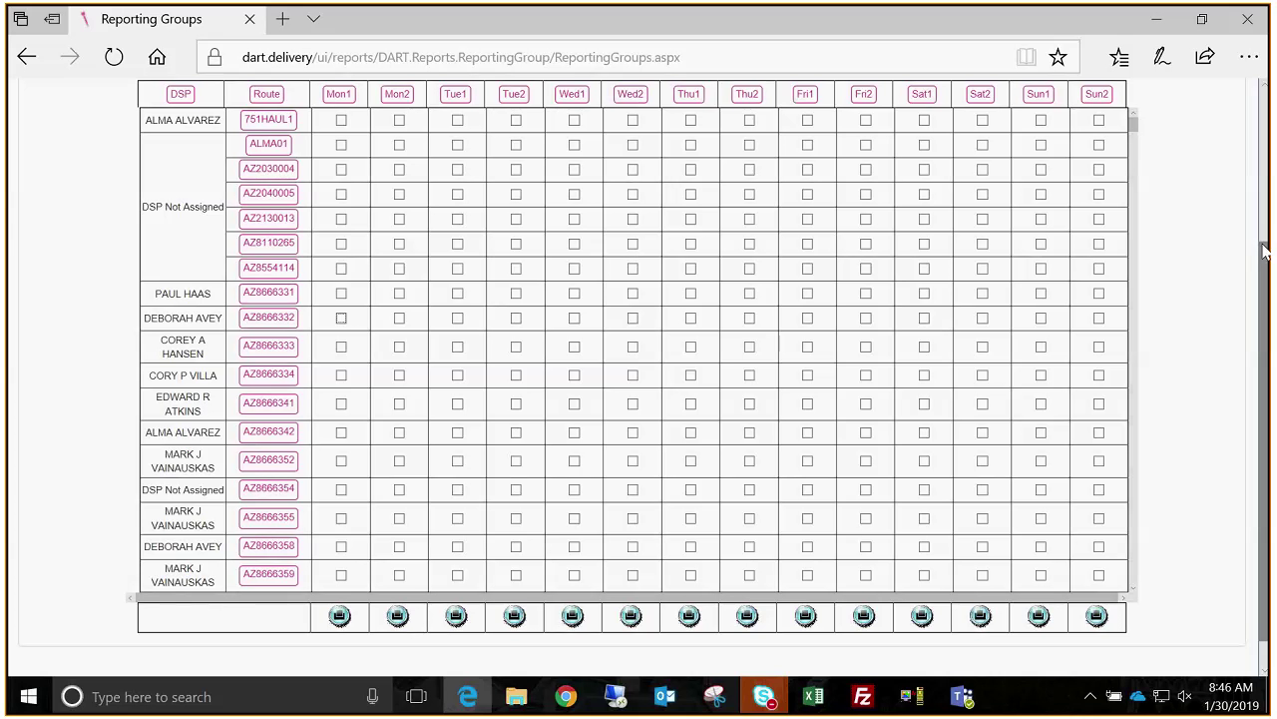
# Step: Review the name and description of group ID 1 in Edit Group Description, and close it without updating
pyautogui.moveTo(1264, 252); pyautogui.dragTo(1264, 153)
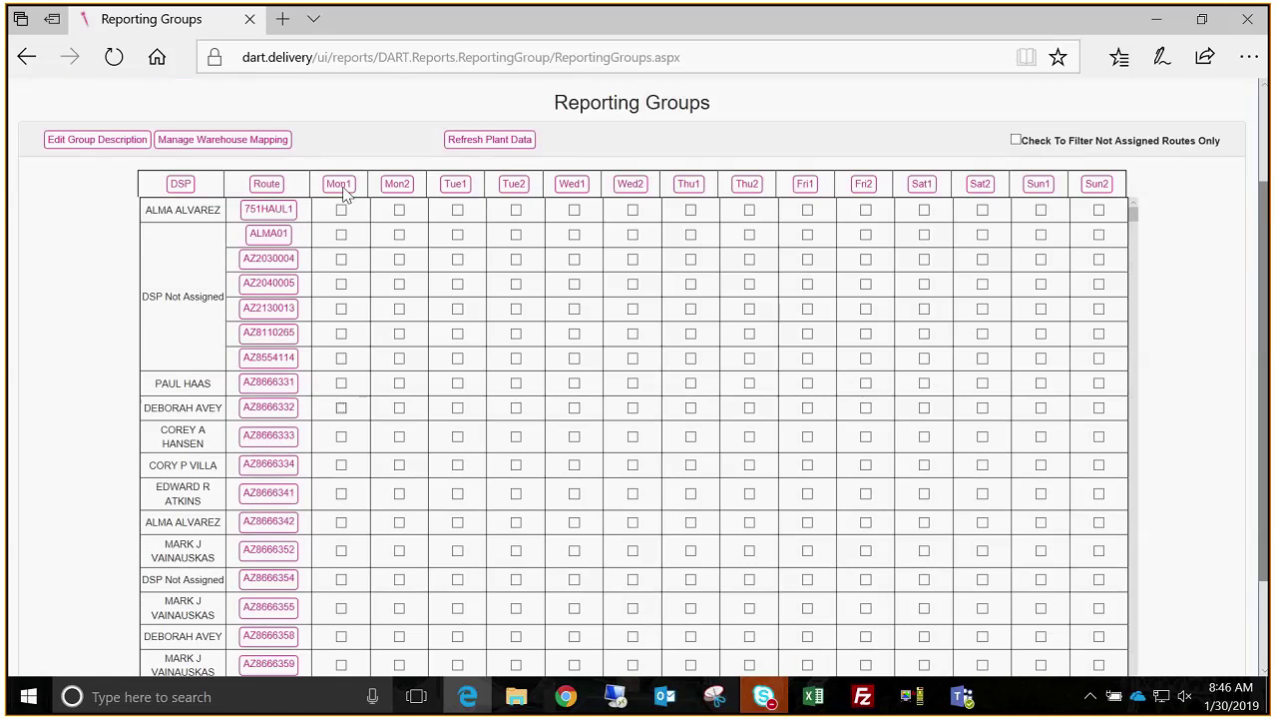
pyautogui.click(115, 145)
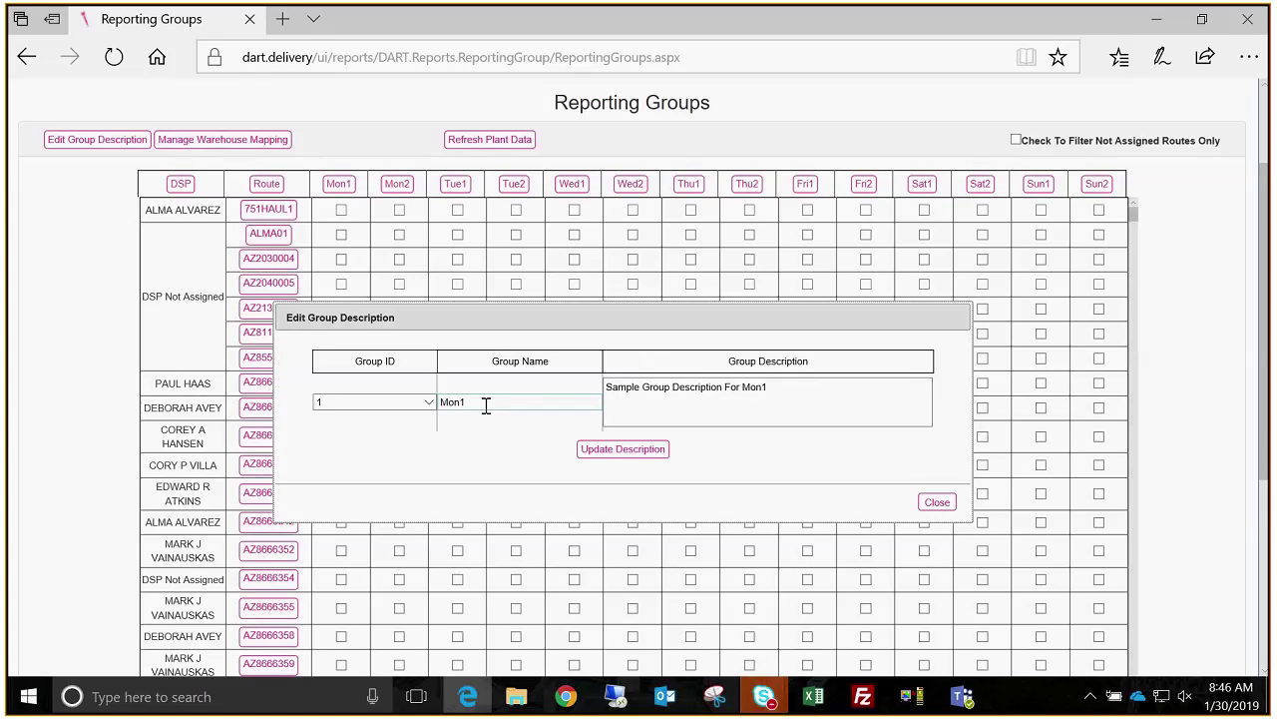
pyautogui.doubleClick(486, 403)
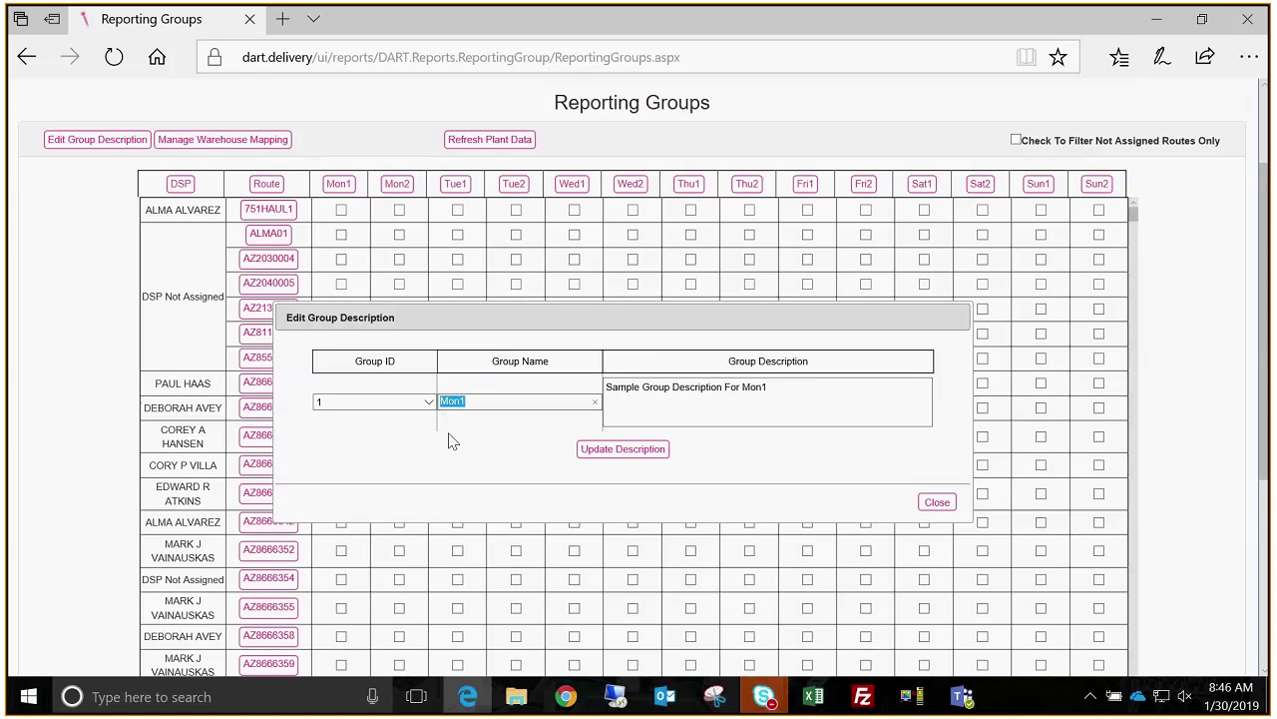
pyautogui.click(434, 465)
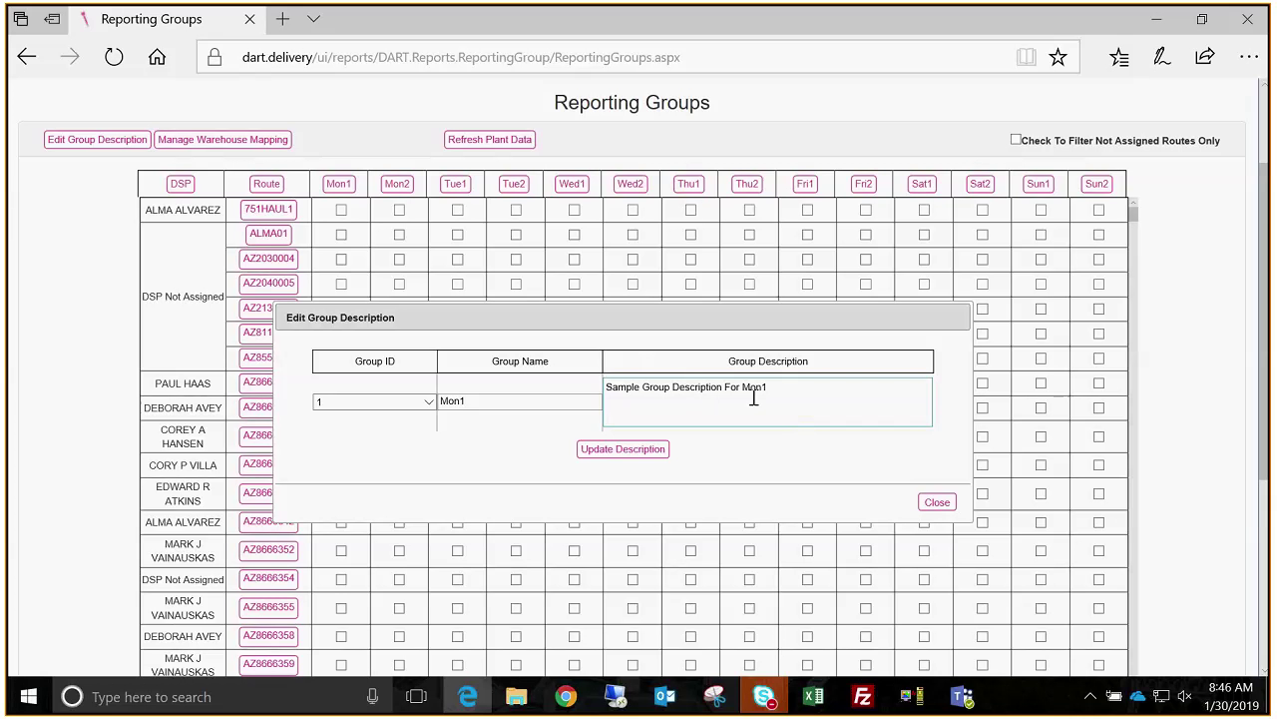
pyautogui.moveTo(339, 190)
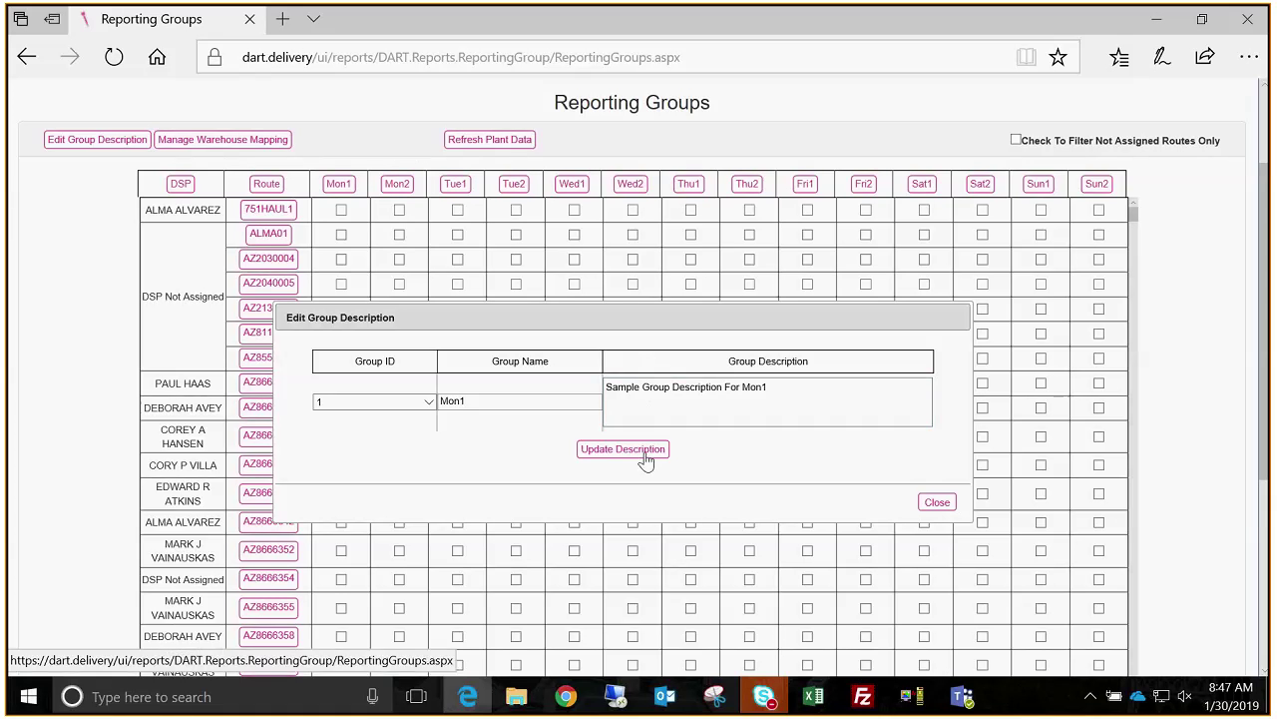
pyautogui.click(935, 502)
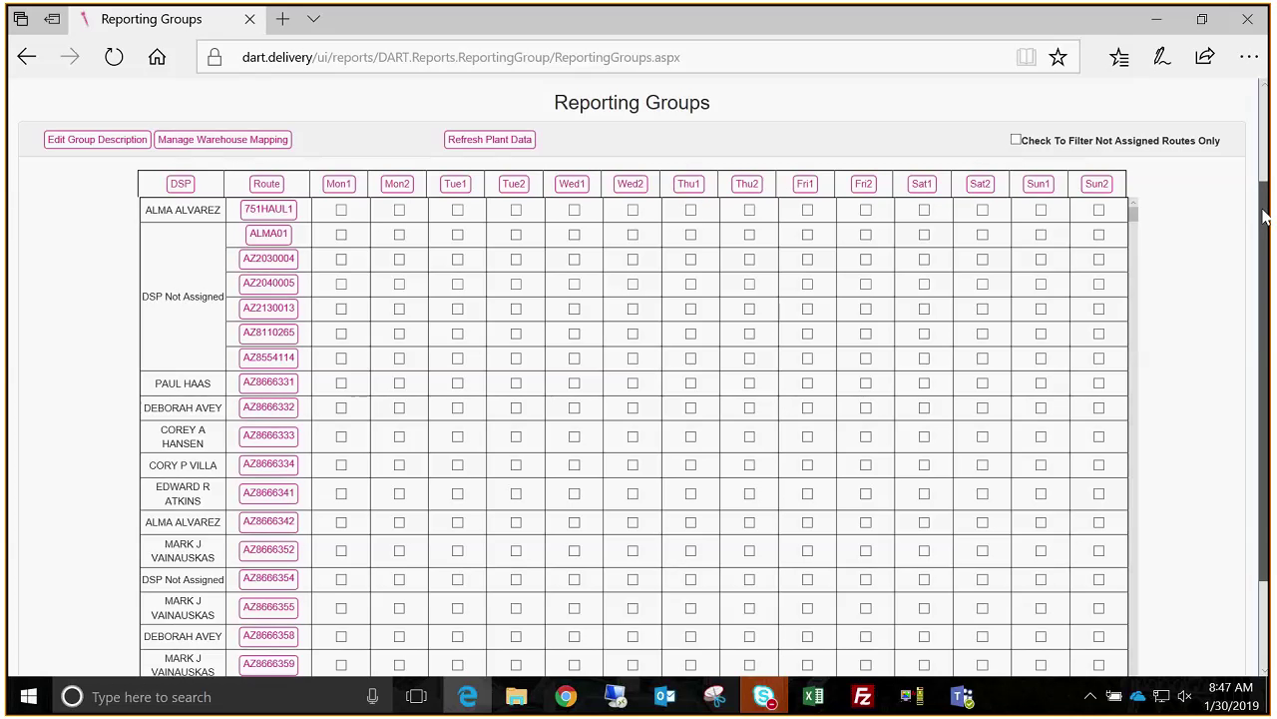
# Step: Look through the grid's DSP and route rows together with the weekday group columns and their print options
pyautogui.moveTo(1263, 217); pyautogui.dragTo(1263, 202)
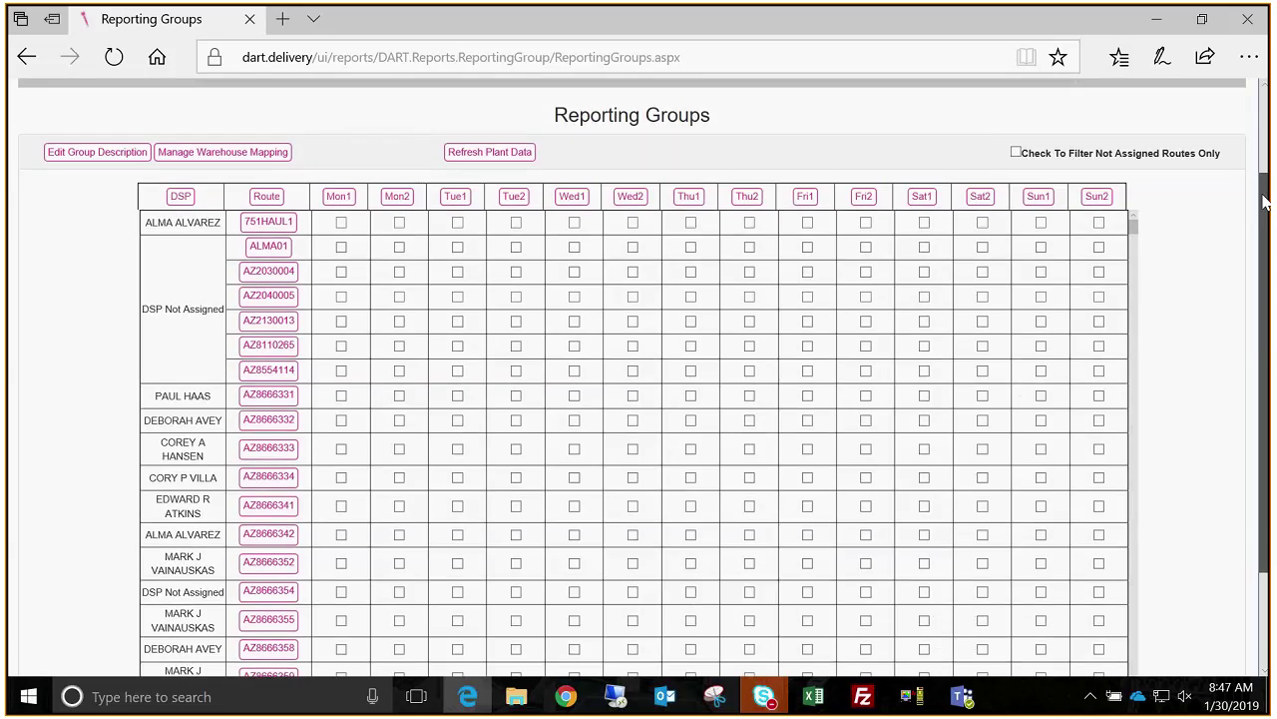
pyautogui.moveTo(1262, 202); pyautogui.dragTo(1263, 131)
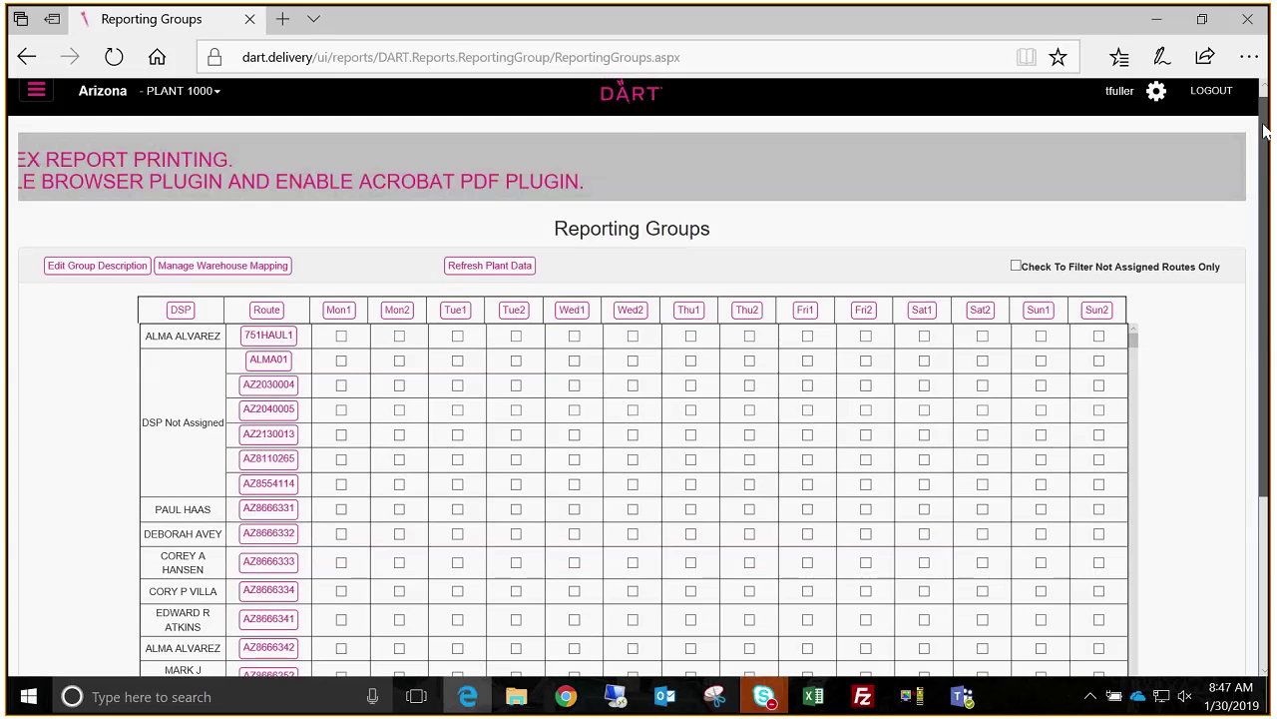
pyautogui.scroll(1, 1263, 259)
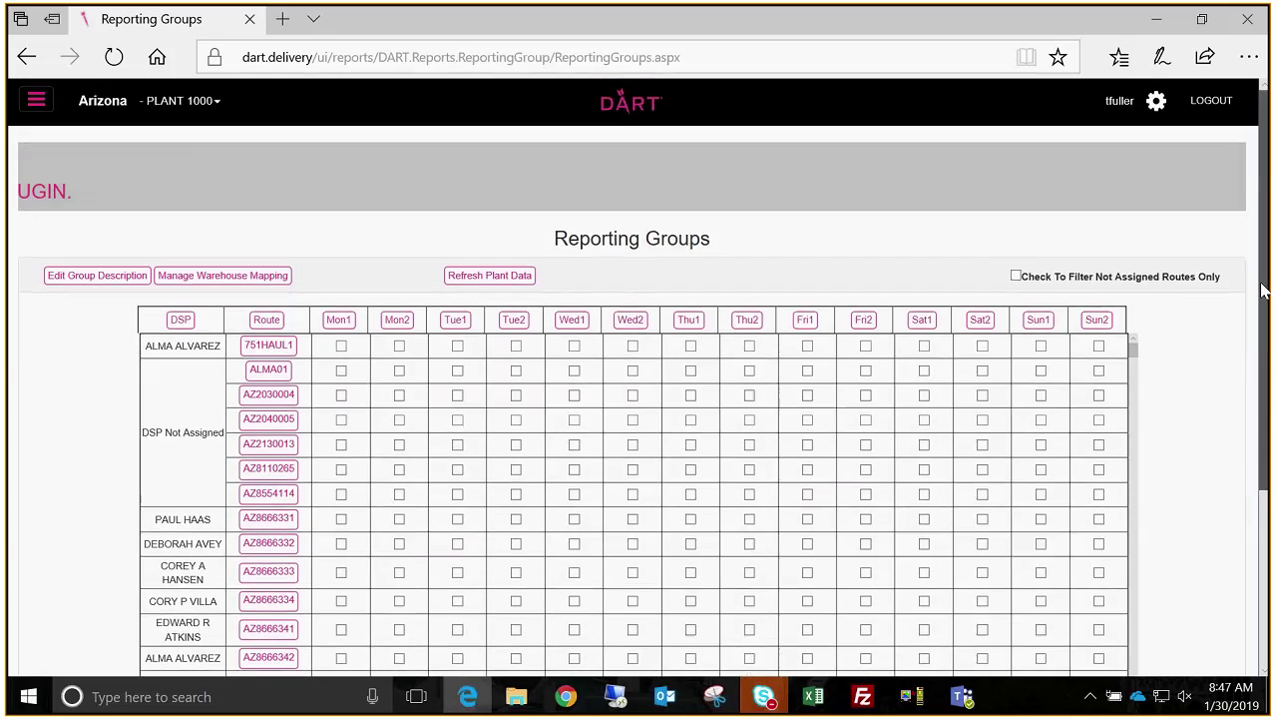
pyautogui.scroll(-1, 1263, 289)
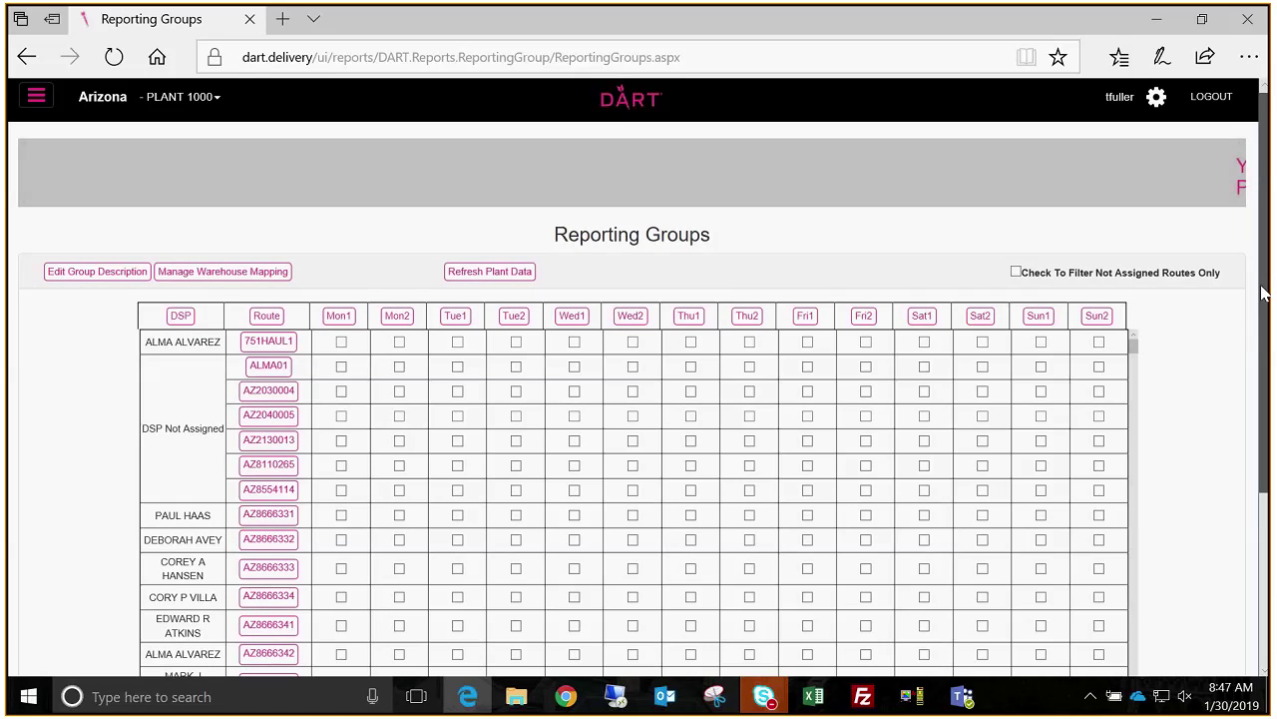
pyautogui.scroll(-1, 1262, 299)
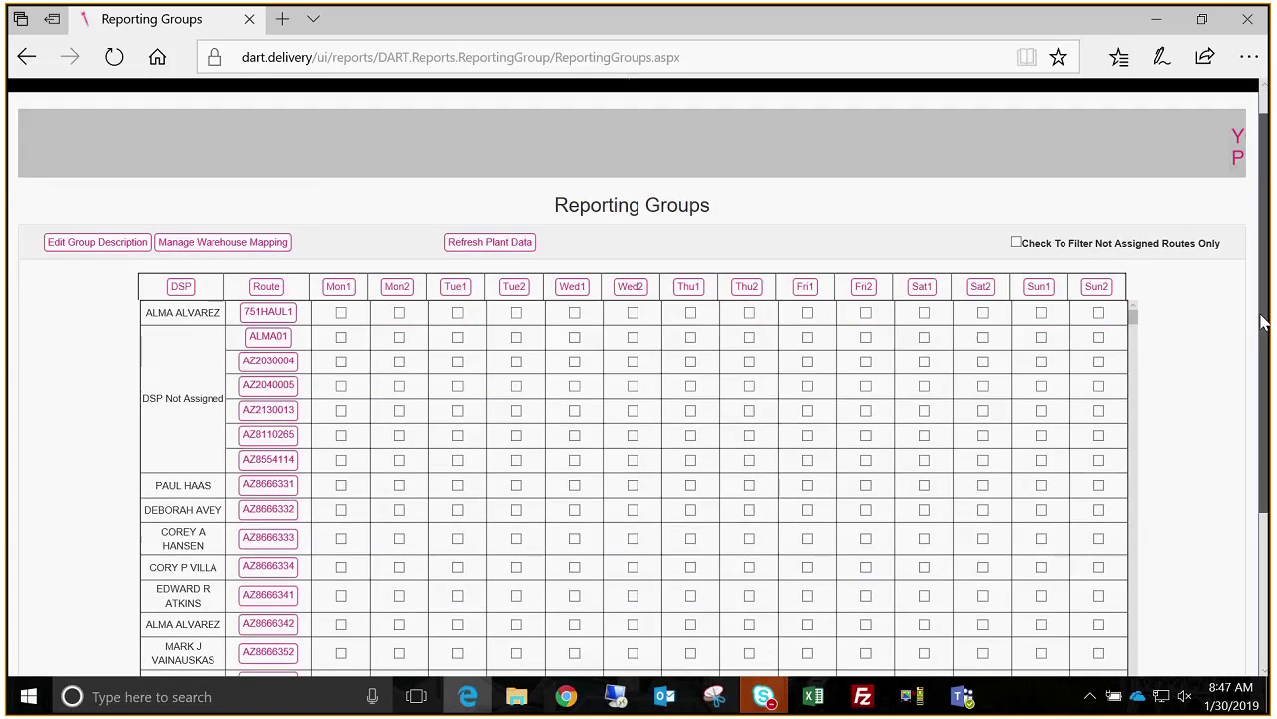
pyautogui.scroll(-2, 1263, 321)
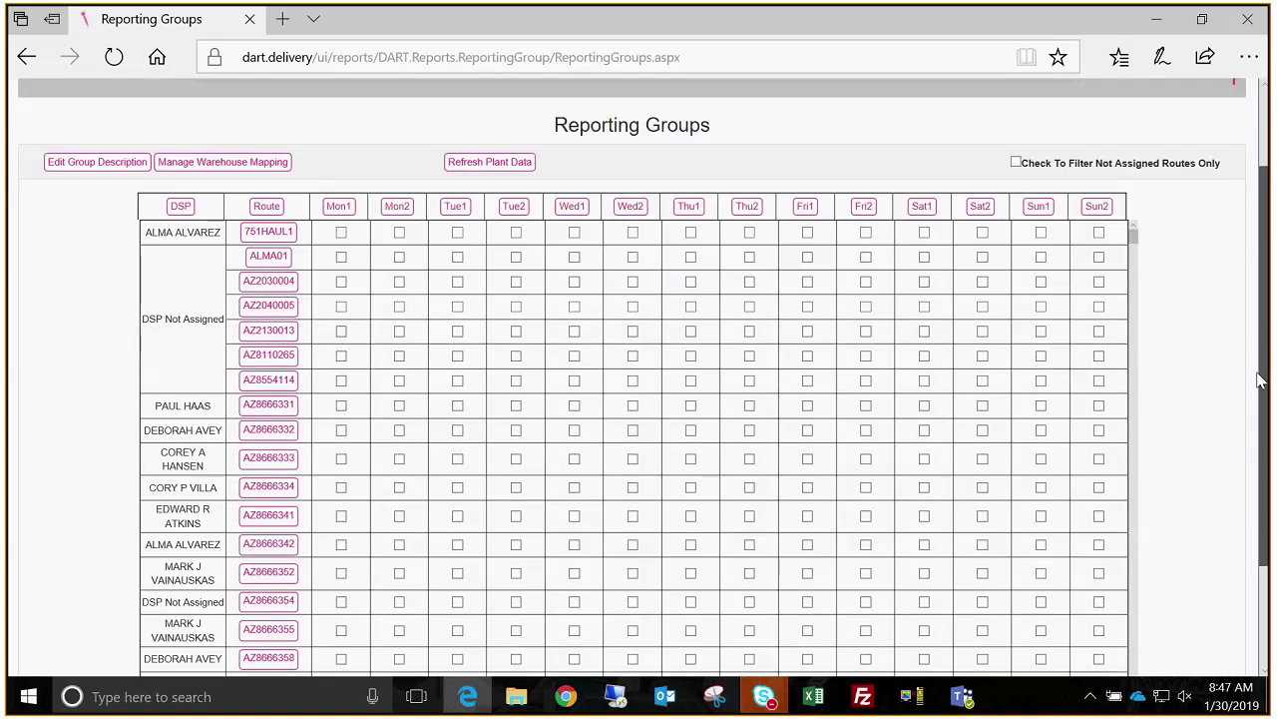
pyautogui.scroll(-1, 1259, 379)
pyautogui.click(341, 221)
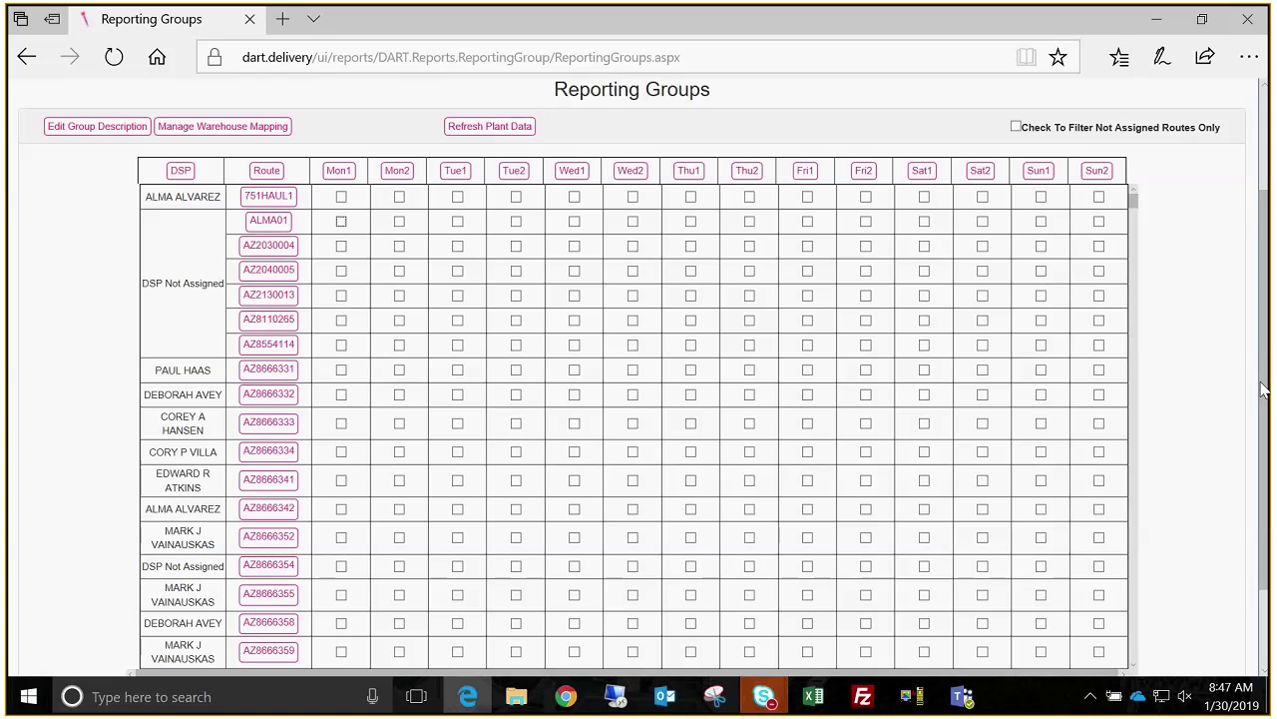
pyautogui.moveTo(1263, 389); pyautogui.dragTo(1263, 475)
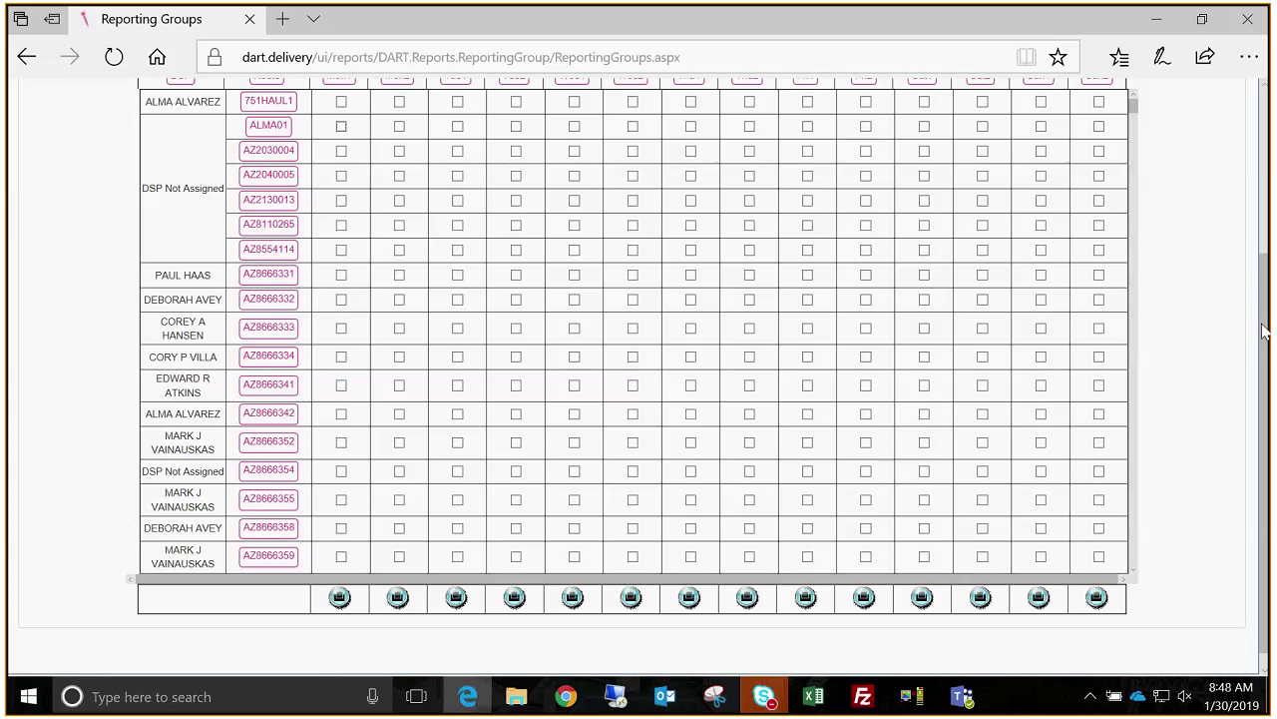
pyautogui.scroll(1, 1134, 590)
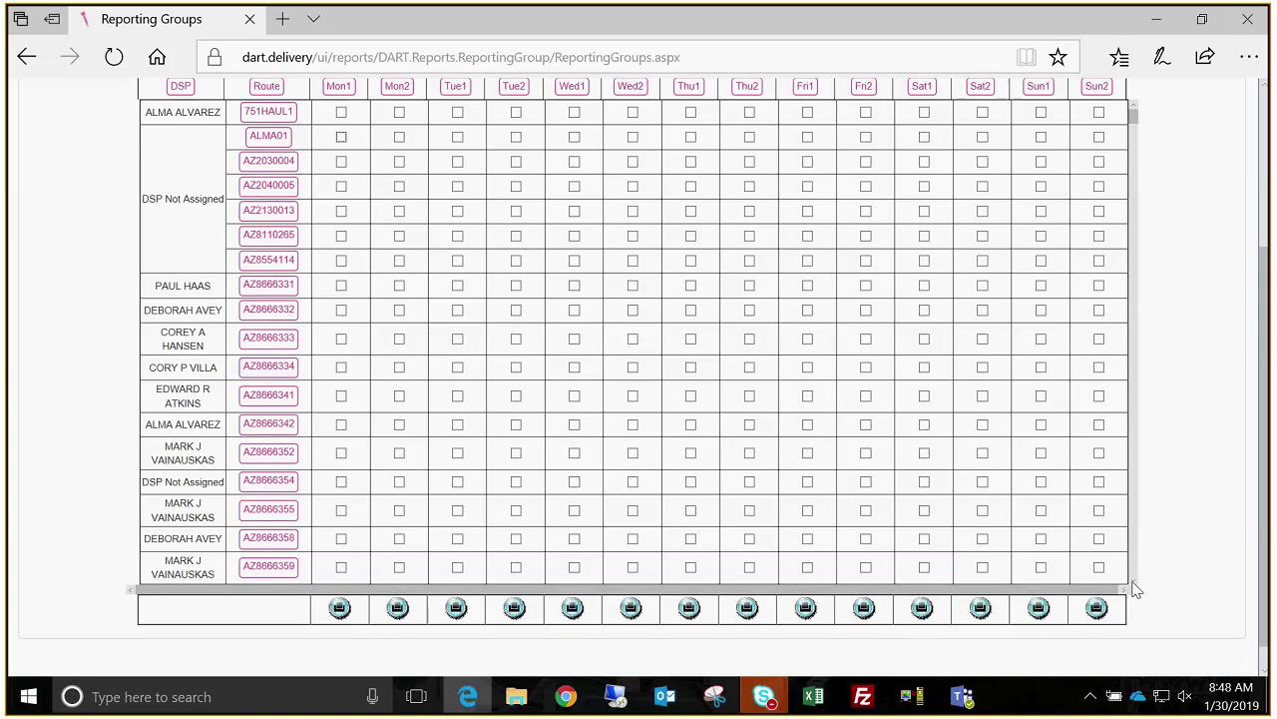
pyautogui.scroll(-1, 1135, 589)
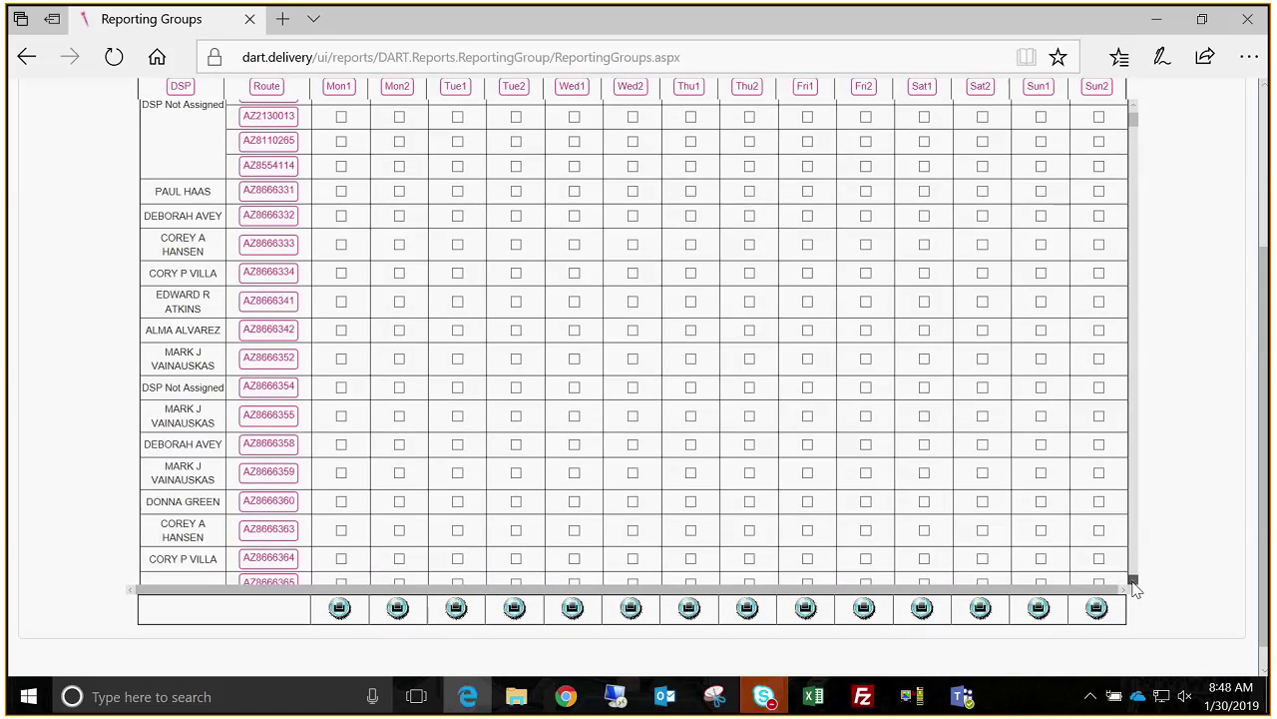
pyautogui.scroll(-2, 1134, 590)
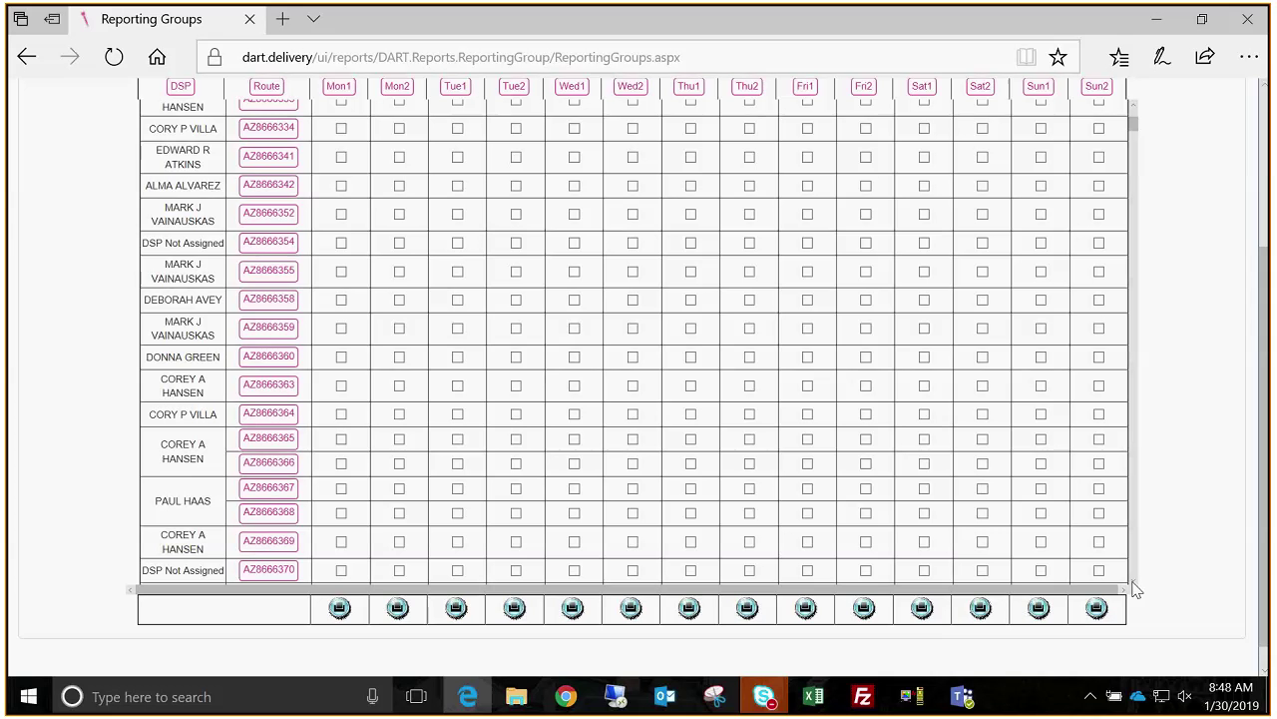
pyautogui.scroll(-1, 1135, 590)
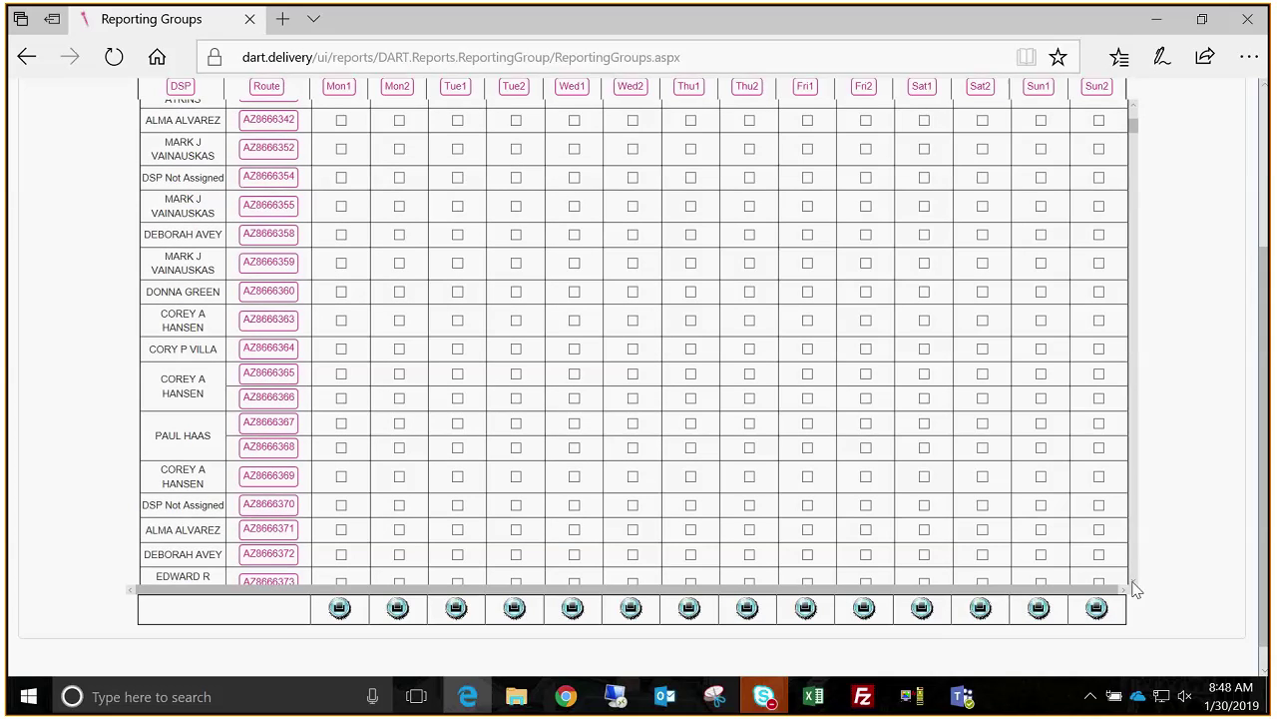
pyautogui.scroll(-2, 1135, 590)
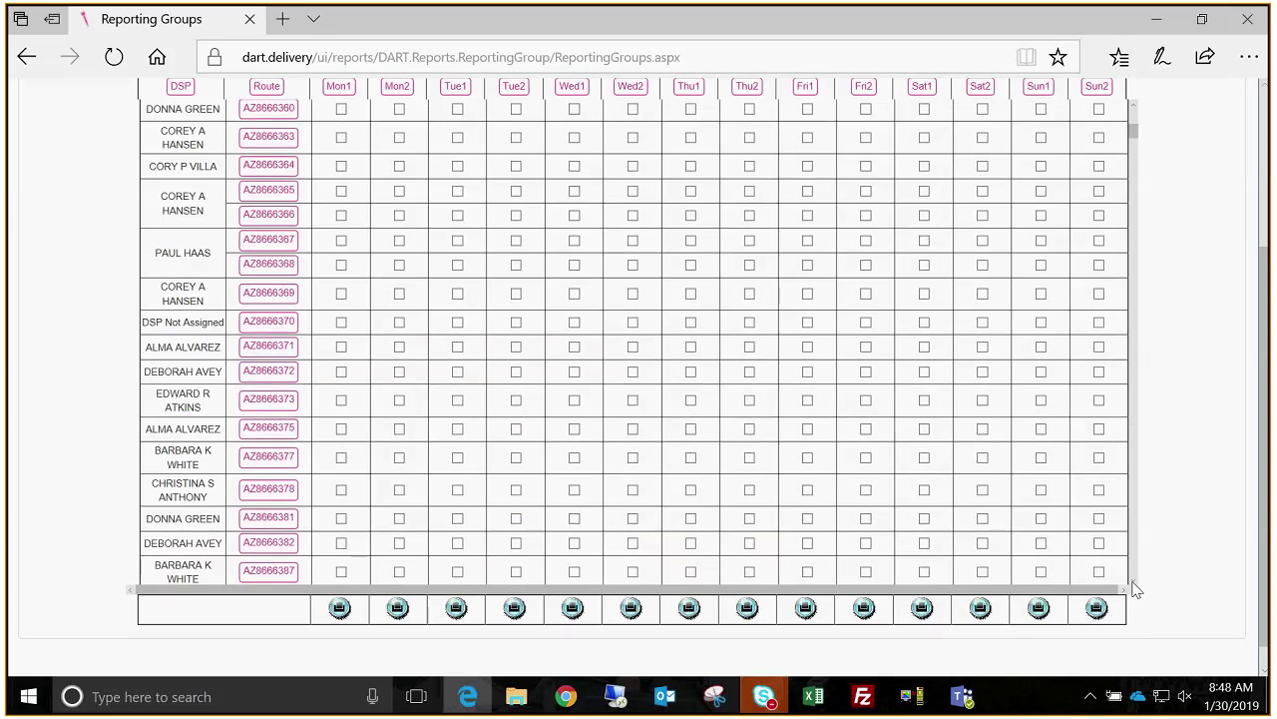
pyautogui.scroll(-2, 1135, 590)
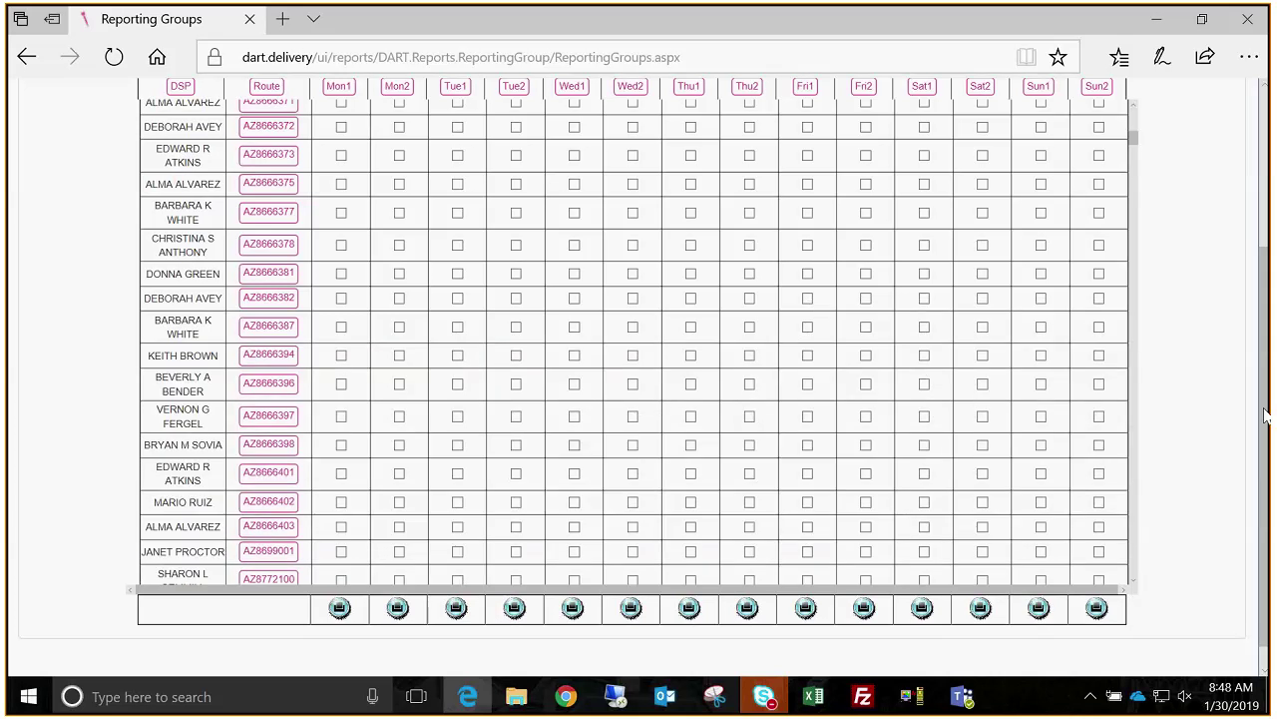
# Step: Review the reports configured and groups assigned for route AZ8666373, and close the list
pyautogui.scroll(2, 1265, 415)
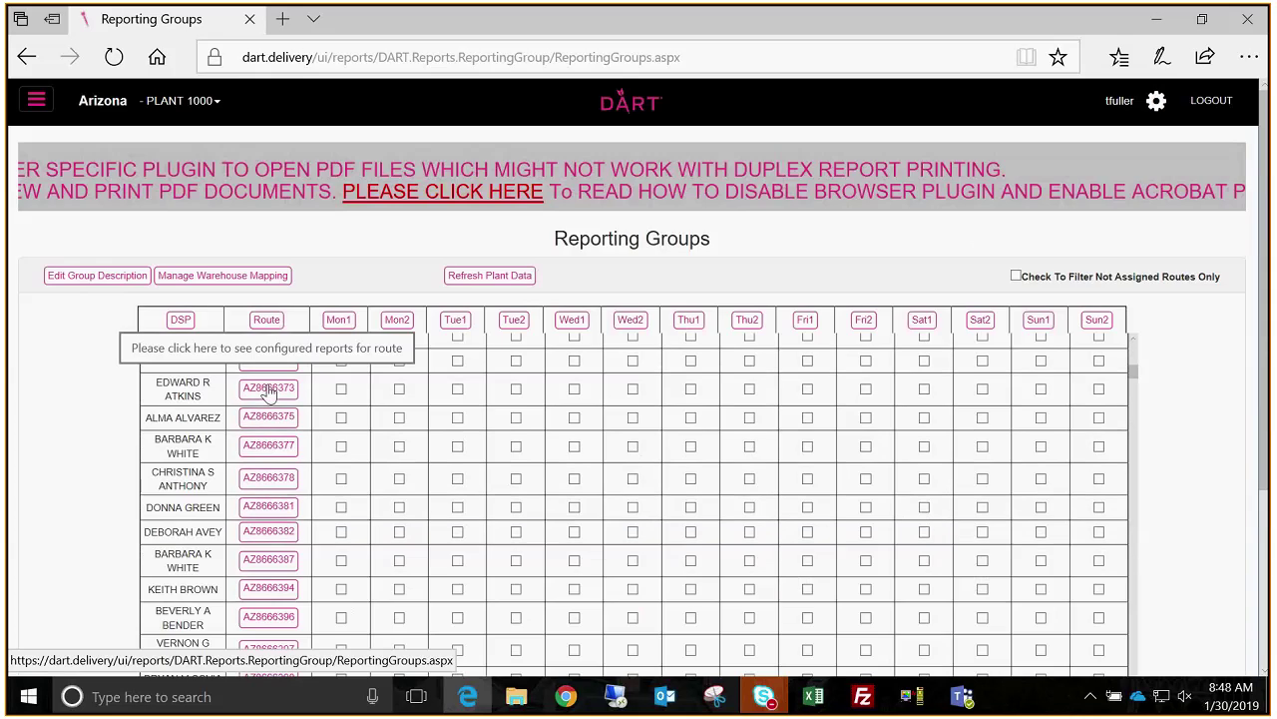
pyautogui.click(269, 389)
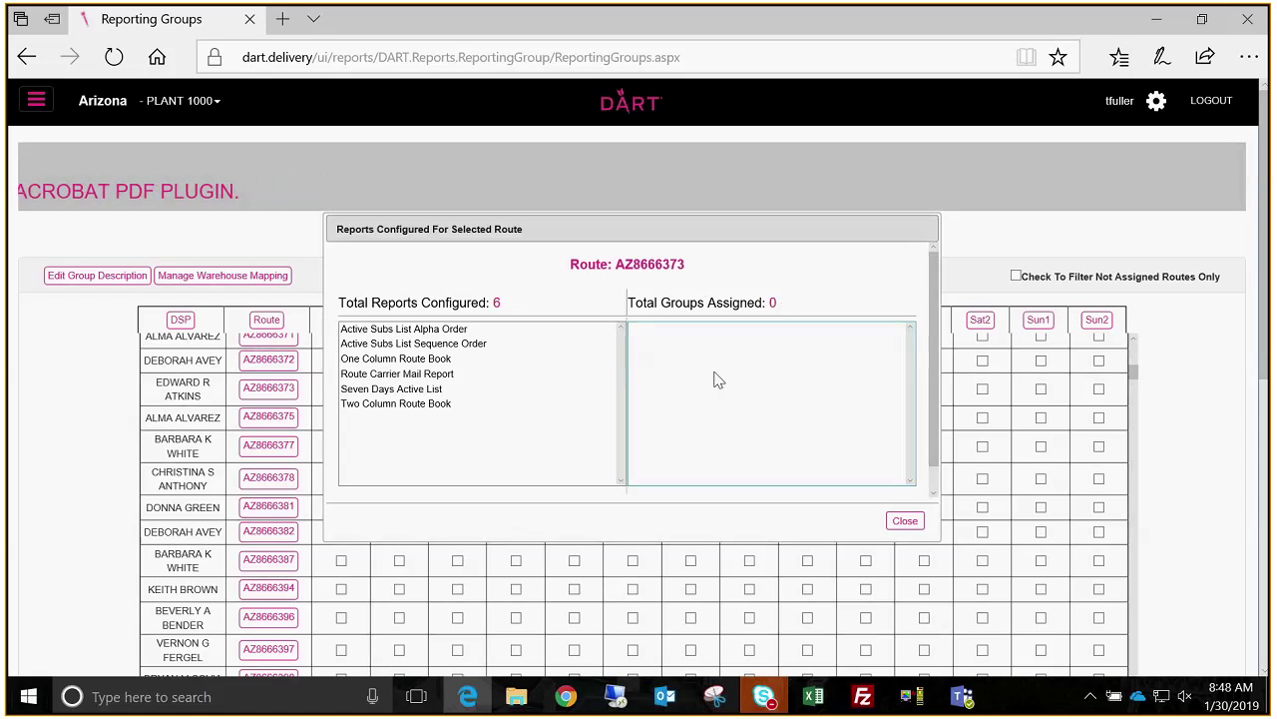
pyautogui.click(555, 345)
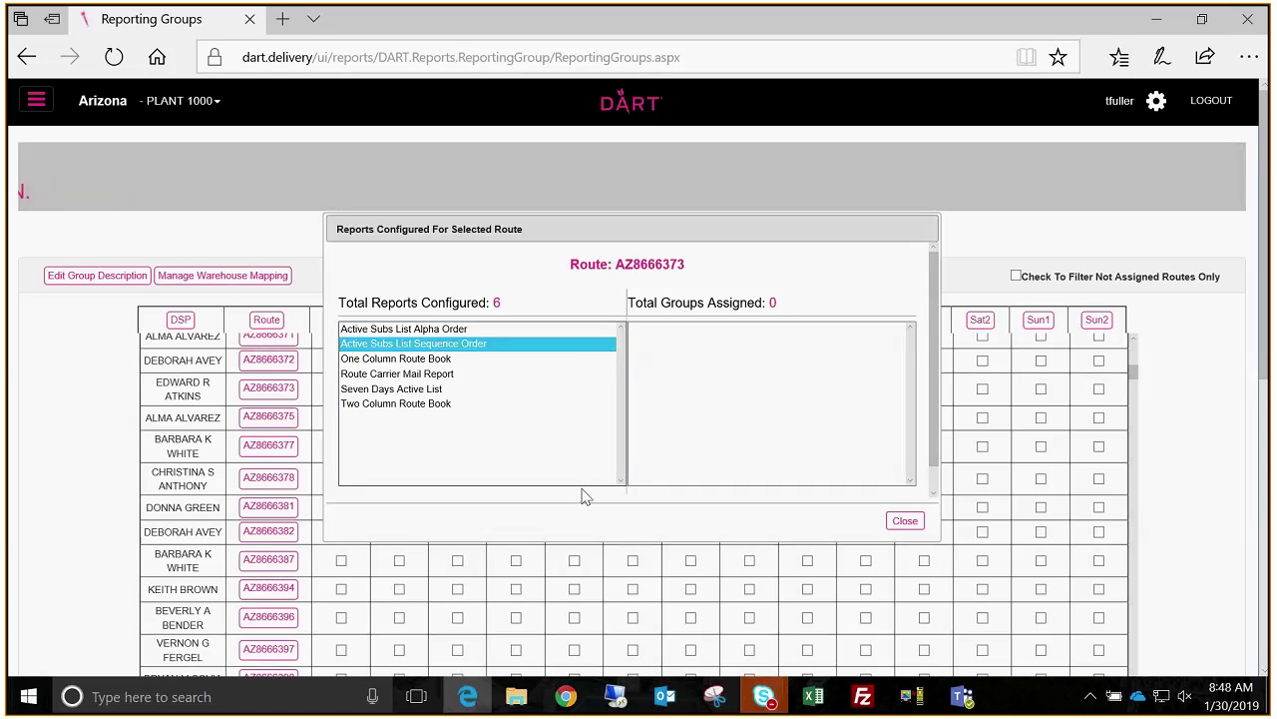
pyautogui.click(524, 343)
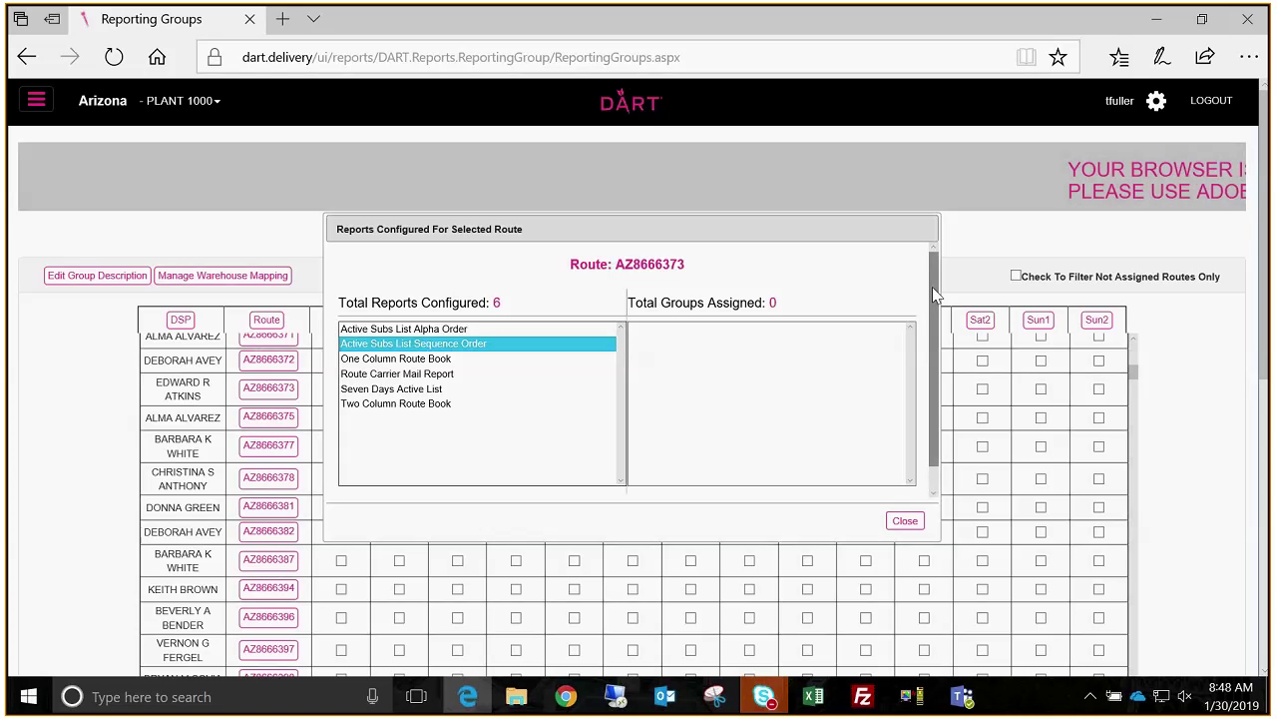
pyautogui.scroll(-1, 932, 287)
pyautogui.scroll(1, 935, 297)
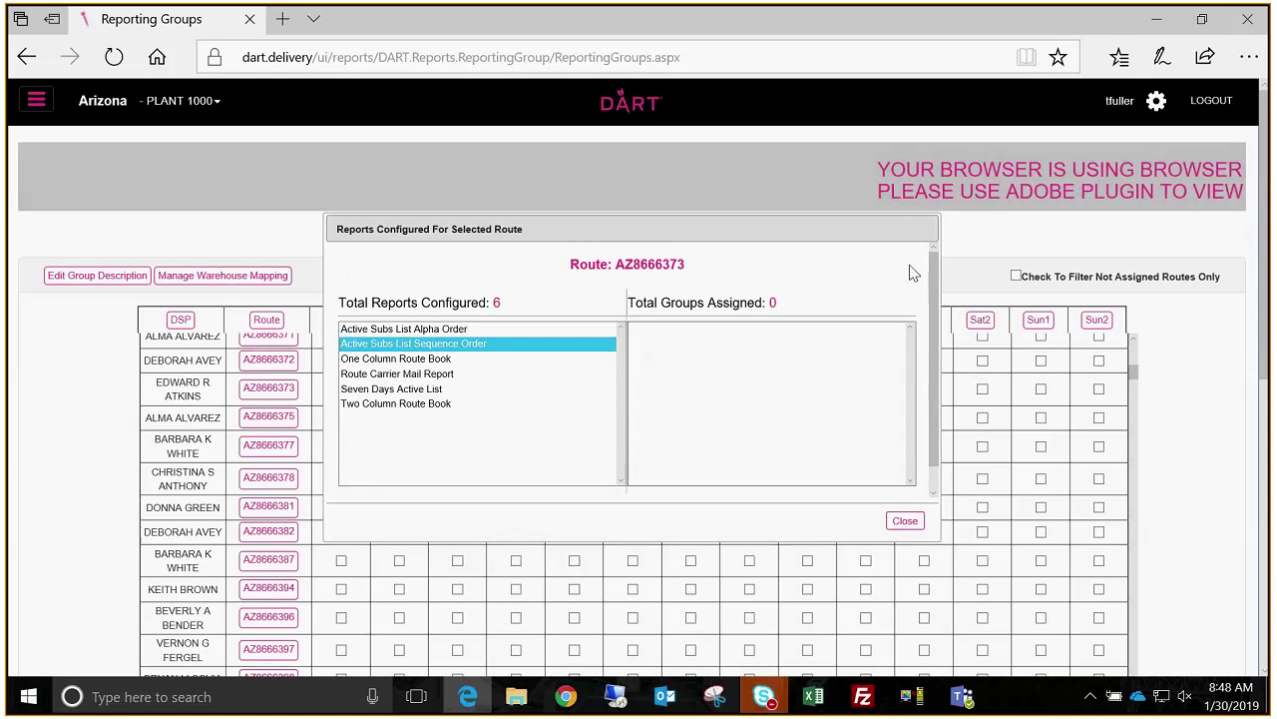
pyautogui.click(905, 521)
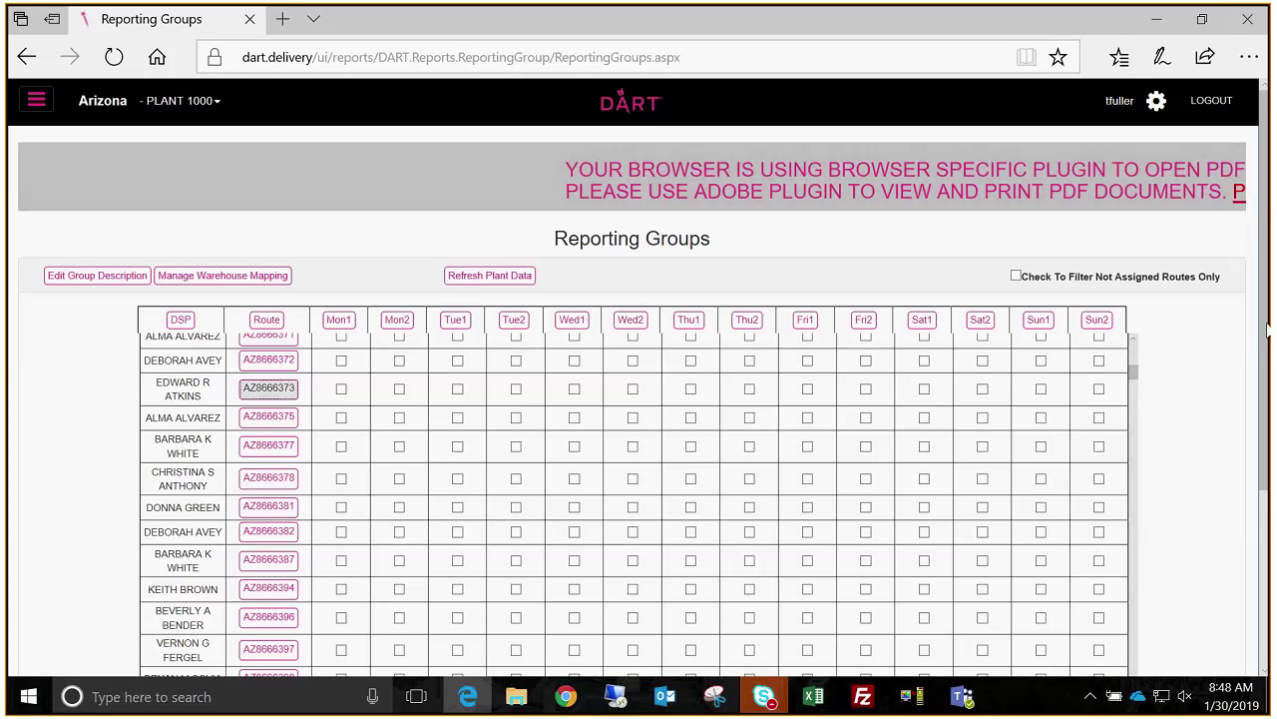
# Step: Review the Map WareHouse To Group options in Manage Group To Warehouse Mapping, and close it without mapping a warehouse
pyautogui.moveTo(1268, 329); pyautogui.dragTo(1267, 341)
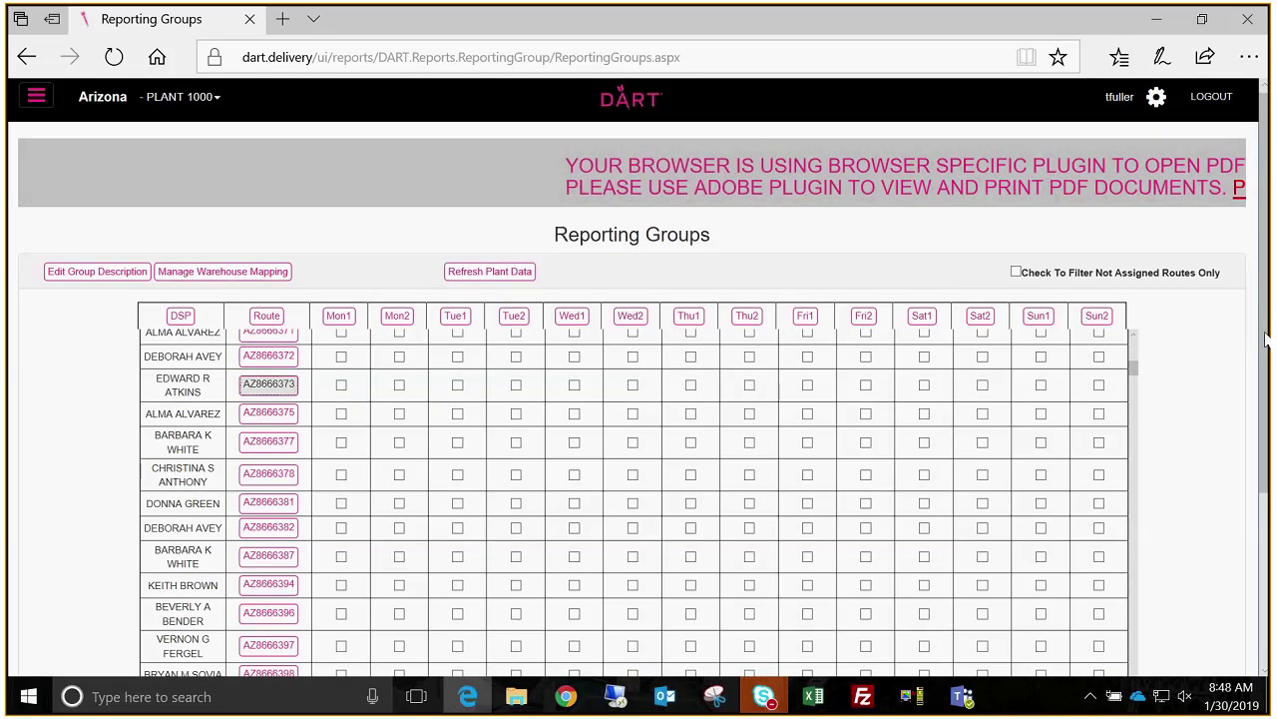
pyautogui.moveTo(1265, 342); pyautogui.dragTo(1265, 369)
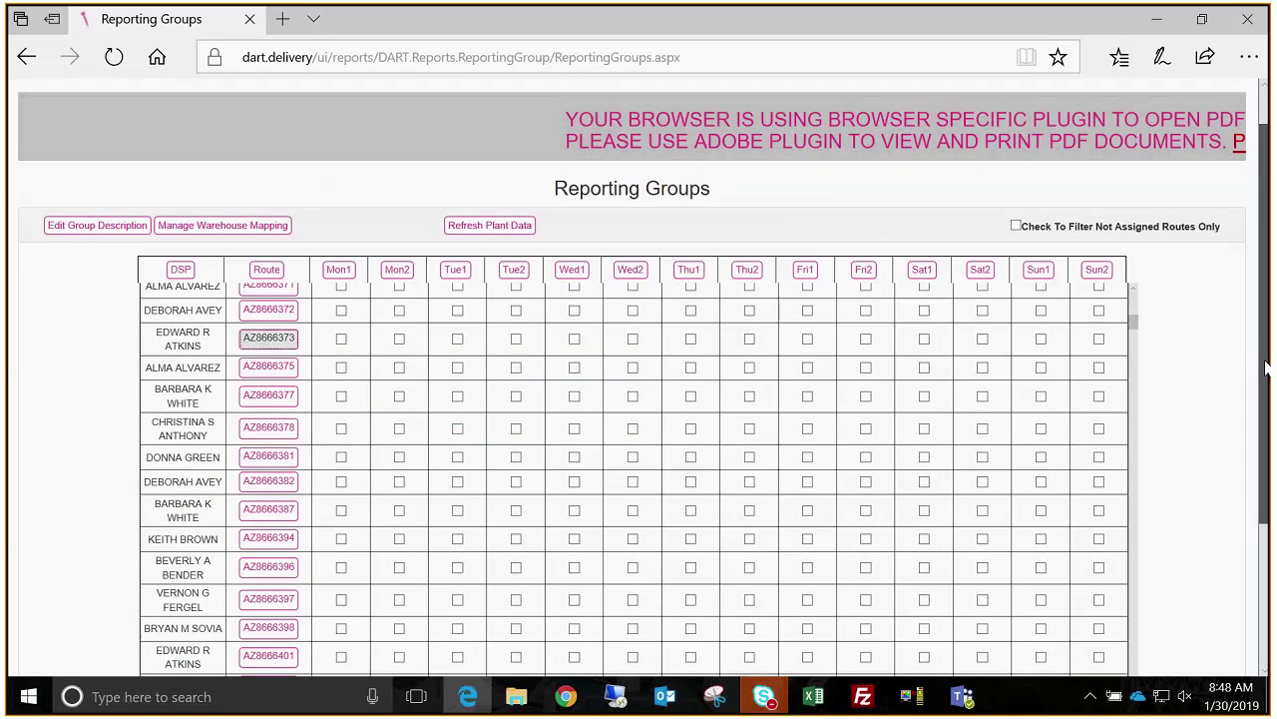
pyautogui.moveTo(1265, 369); pyautogui.dragTo(1266, 389)
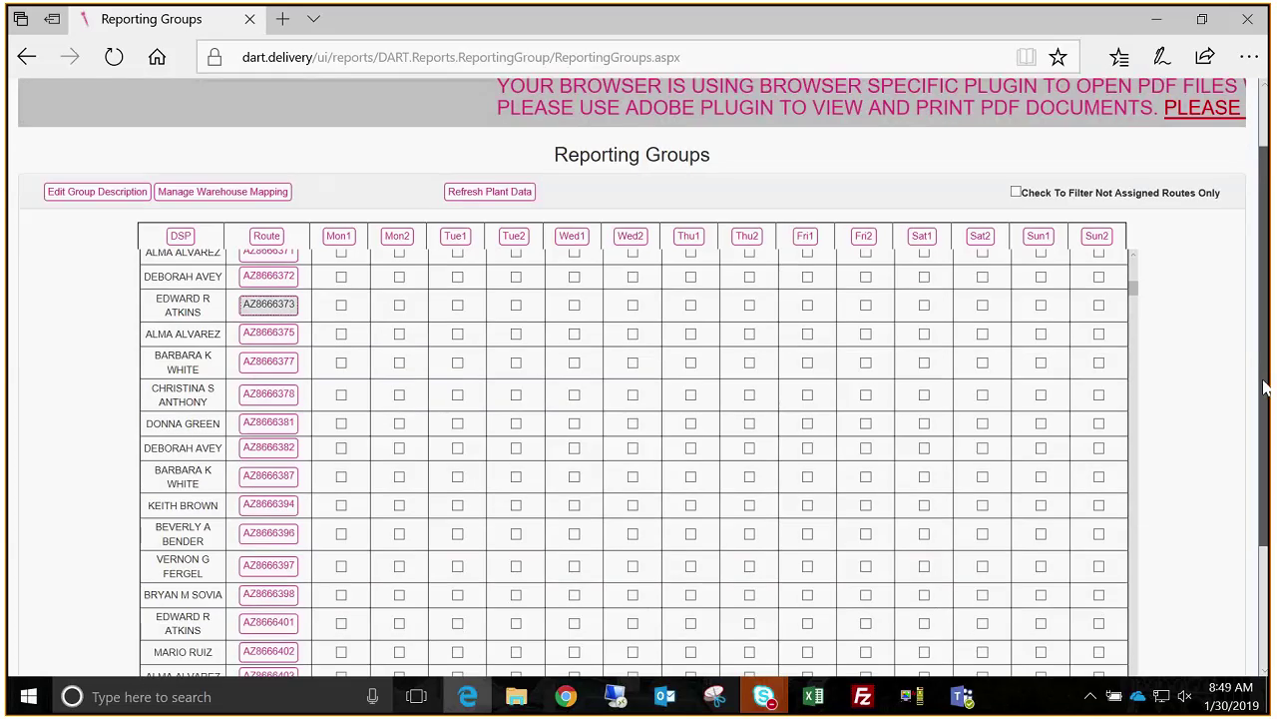
pyautogui.scroll(5, 1138, 344)
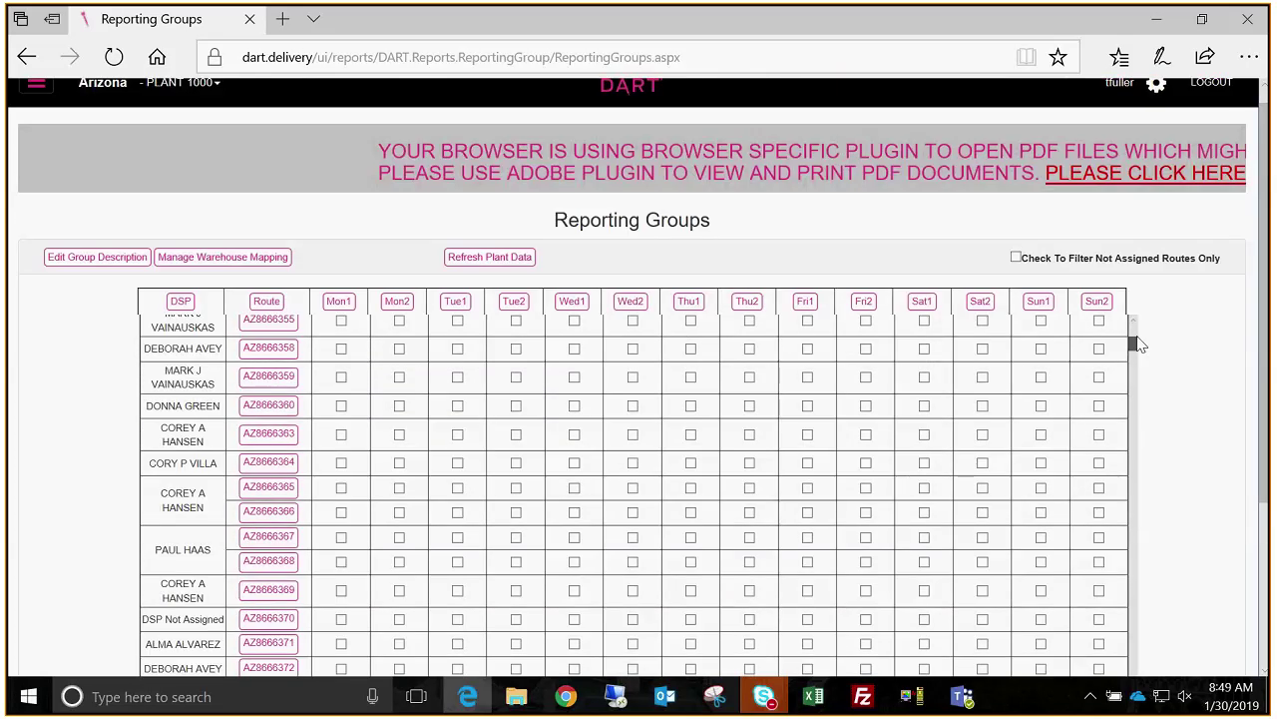
pyautogui.scroll(5, 1137, 345)
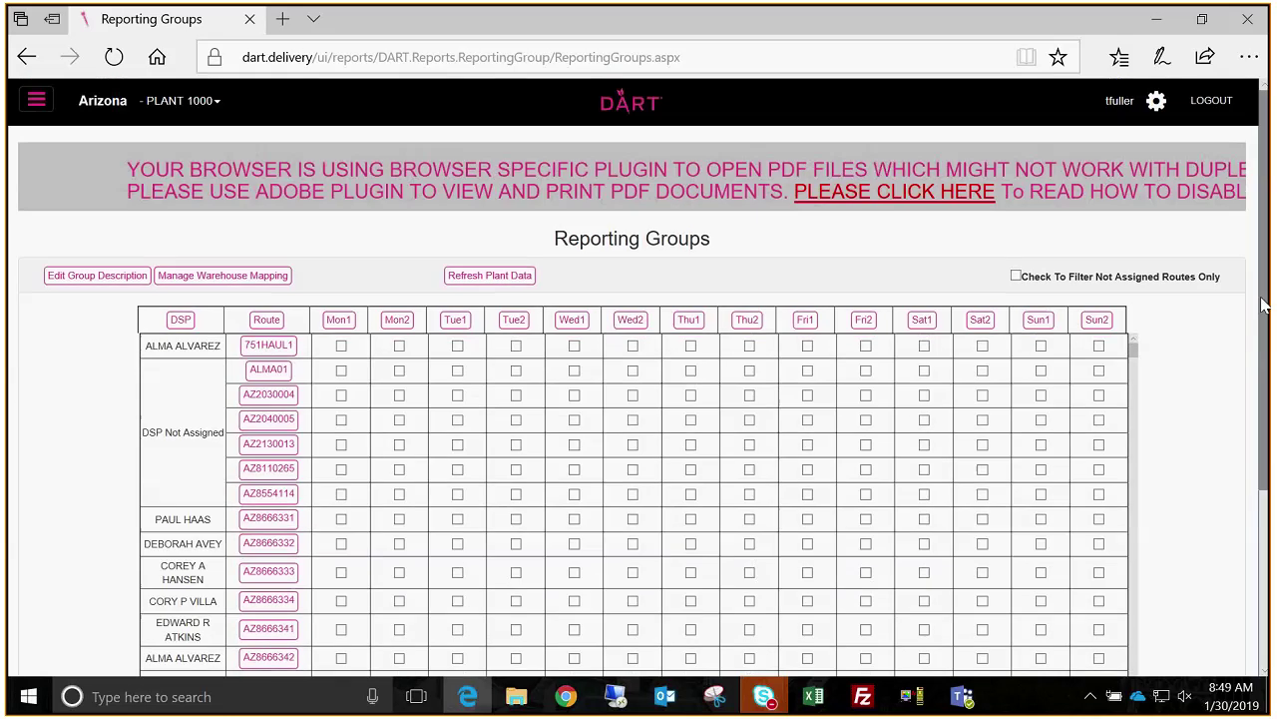
pyautogui.click(268, 281)
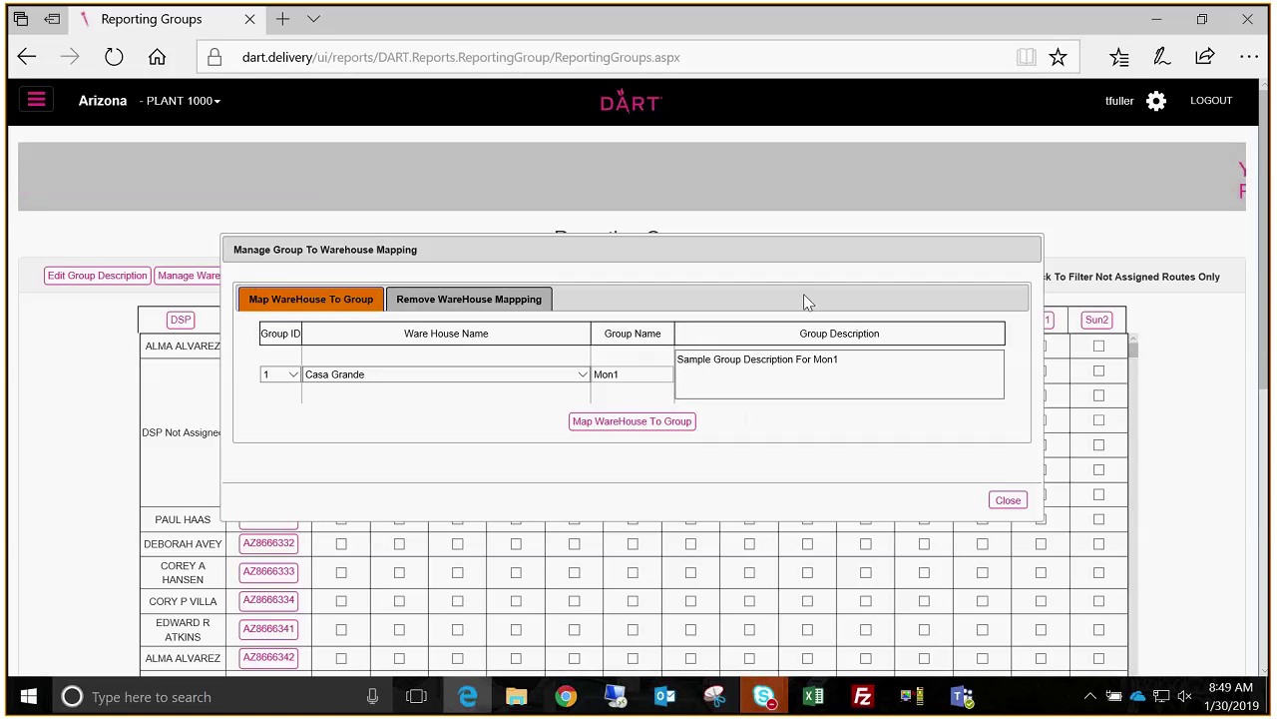
pyautogui.click(1008, 501)
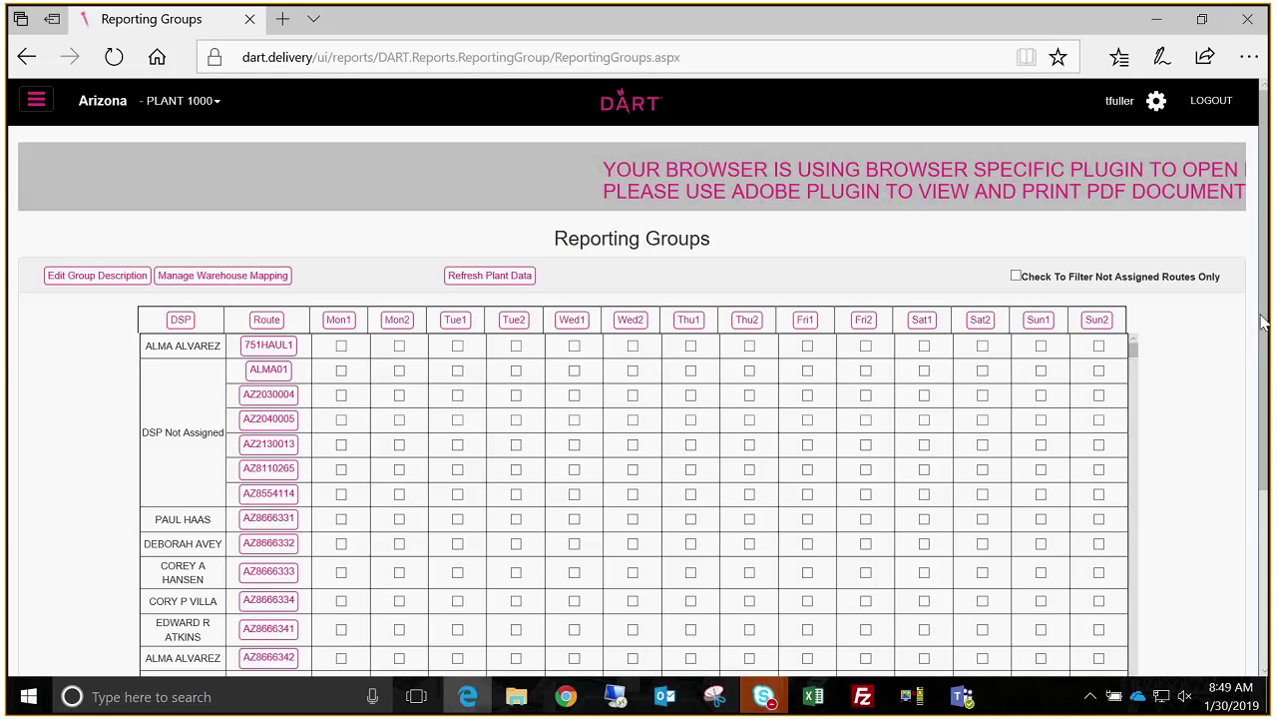
# Step: Leave Reporting Groups and open the Production Reports page from the Route Reports section
pyautogui.moveTo(1263, 321); pyautogui.dragTo(1261, 399)
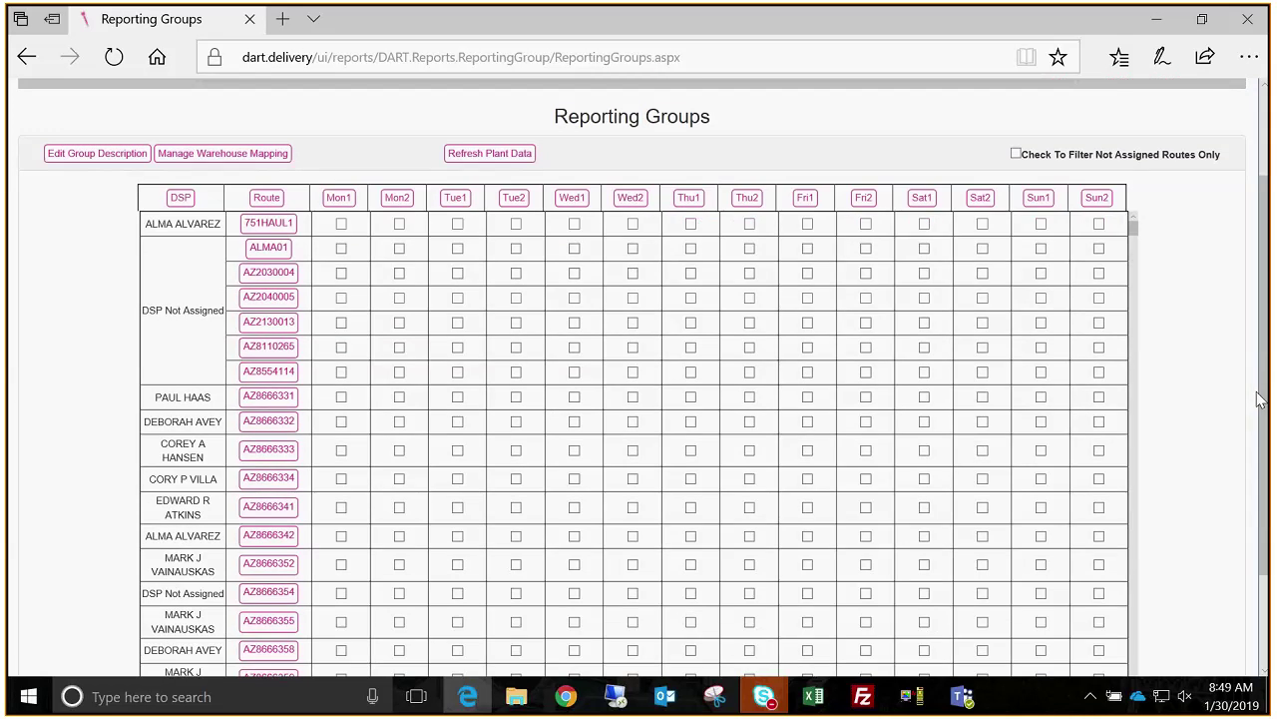
pyautogui.moveTo(1261, 399); pyautogui.dragTo(1263, 312)
pyautogui.click(36, 99)
pyautogui.moveTo(34, 140)
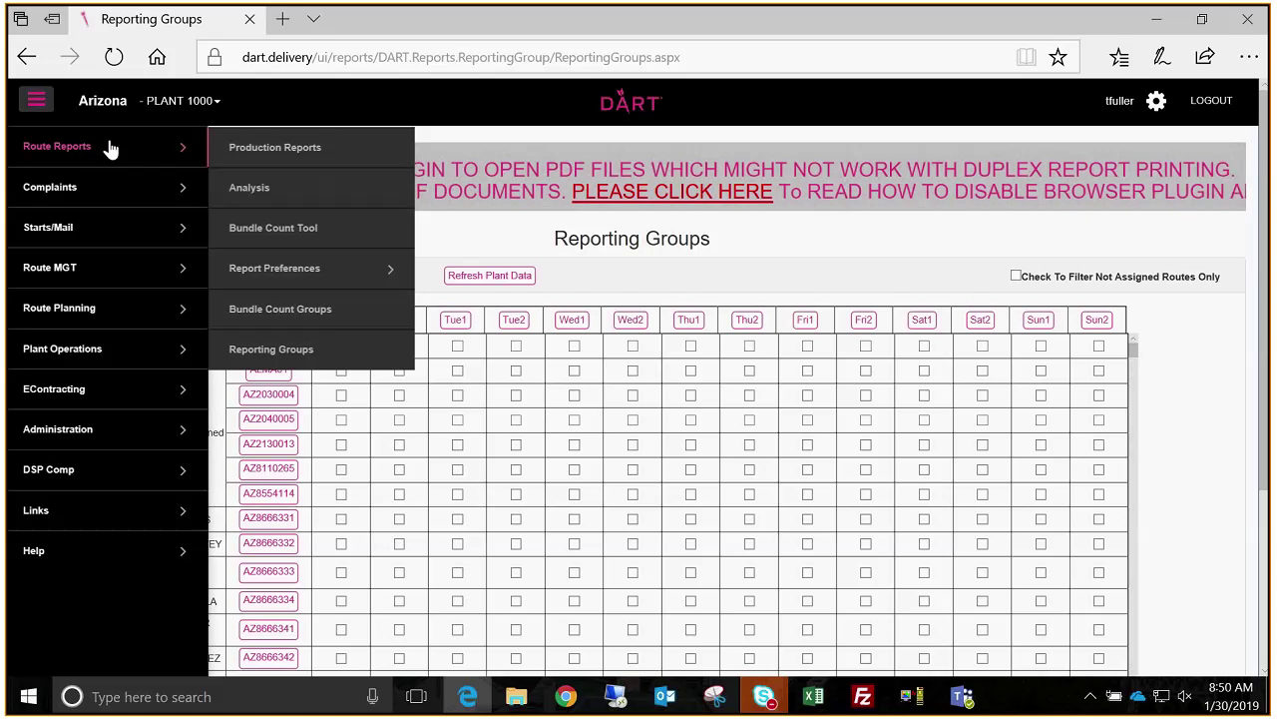
pyautogui.click(340, 145)
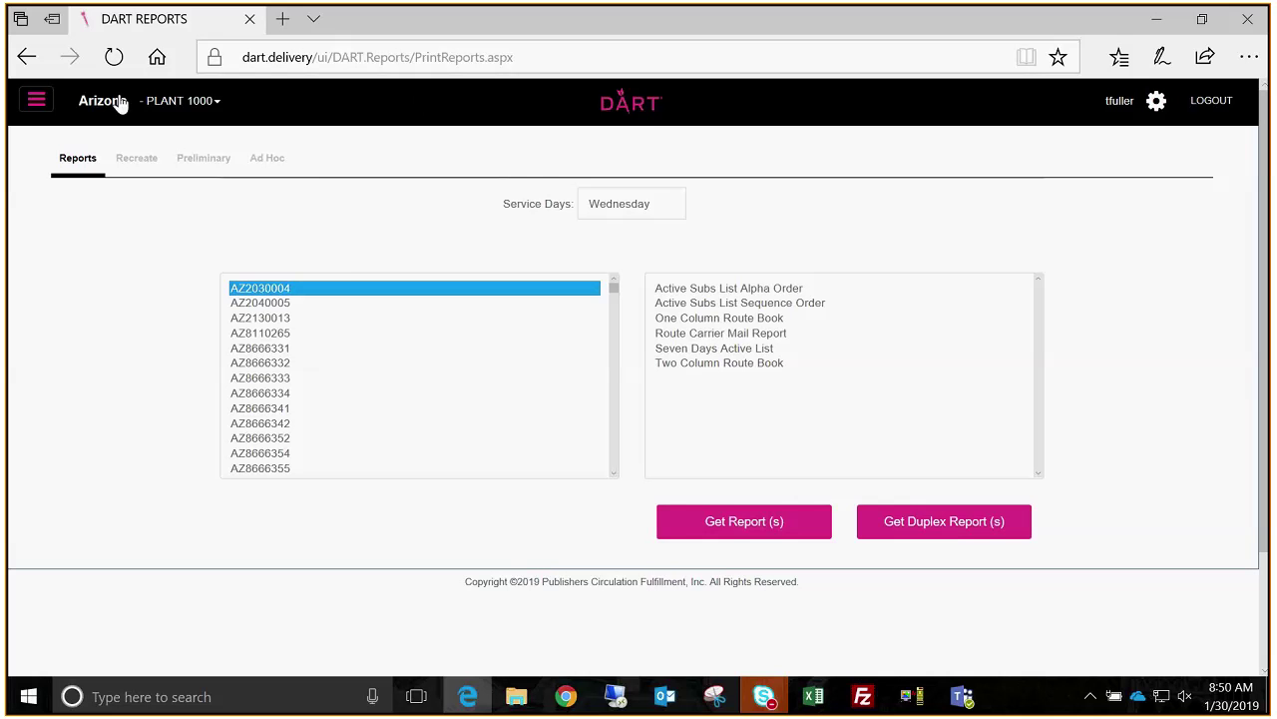
# Step: Locate the NetHelp entry in the Help section of the site navigation
pyautogui.click(38, 102)
pyautogui.click(38, 99)
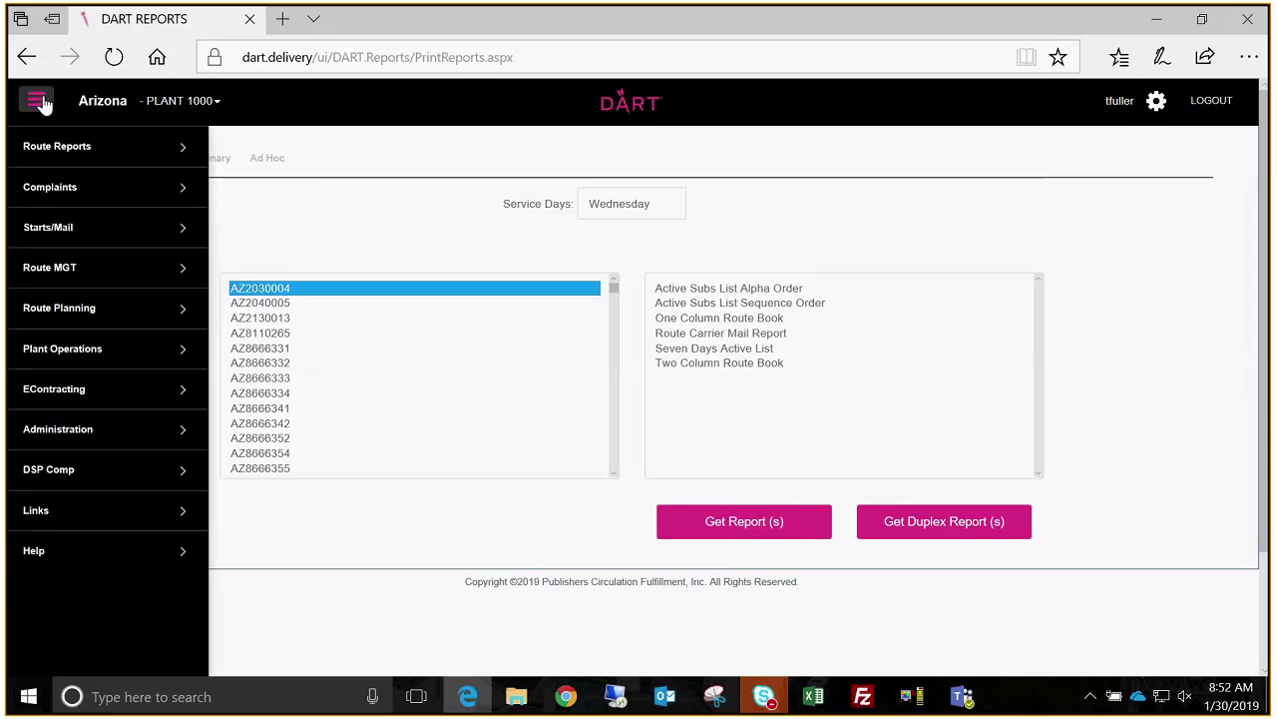
pyautogui.moveTo(40, 566)
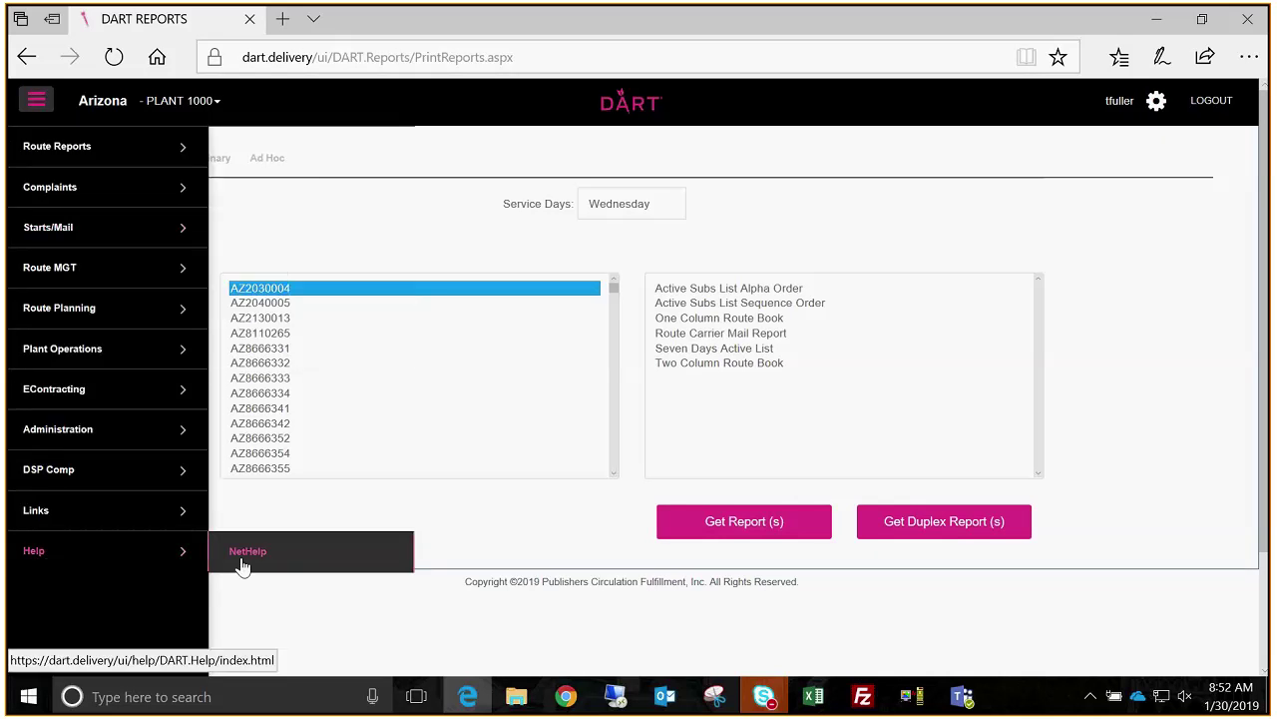